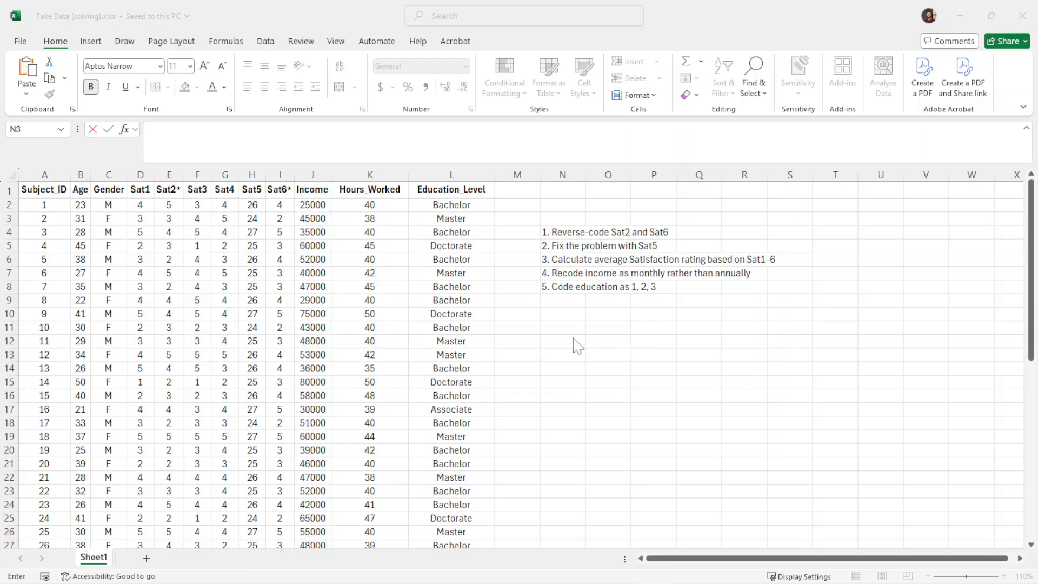
# Step: Review the survey dataset's columns and rows, focusing on the Sat1 to Sat6 headers and the starred Sat2* and Sat6* columns
pyautogui.press('Escape')
pyautogui.click(582, 312)
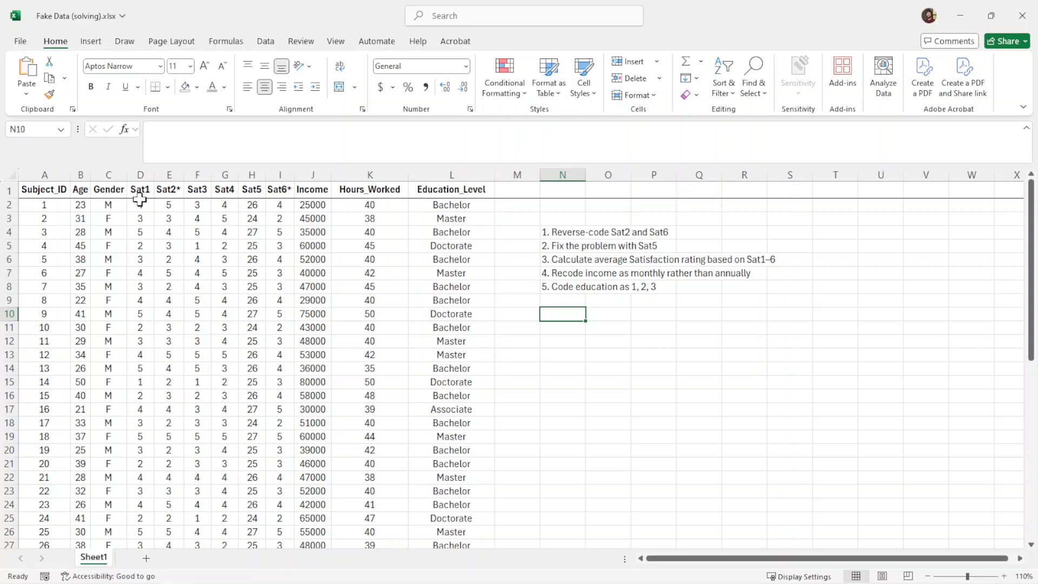
pyautogui.click(54, 190)
pyautogui.scroll(-11, 109, 310)
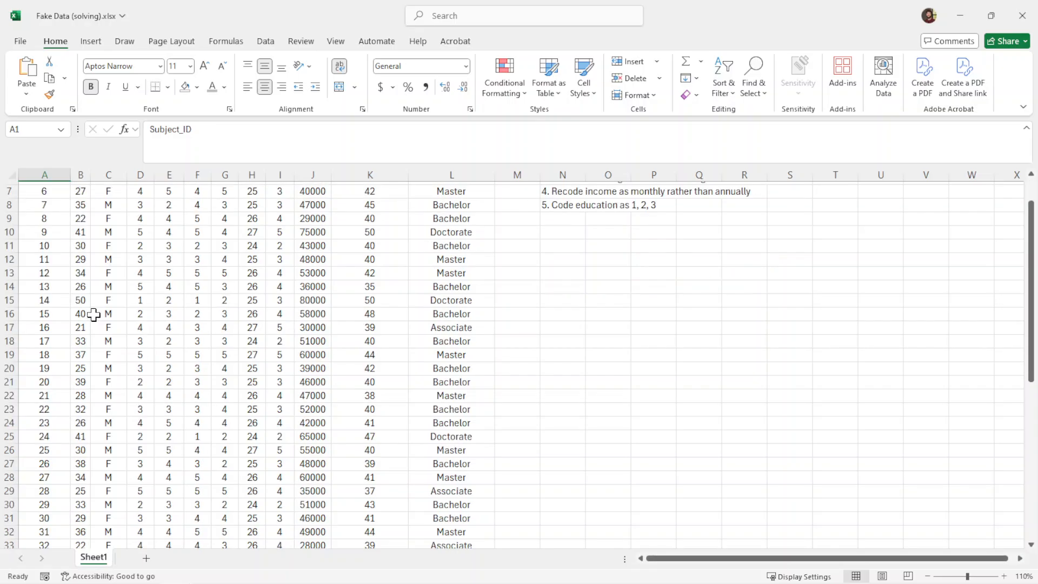
pyautogui.scroll(11, 111, 308)
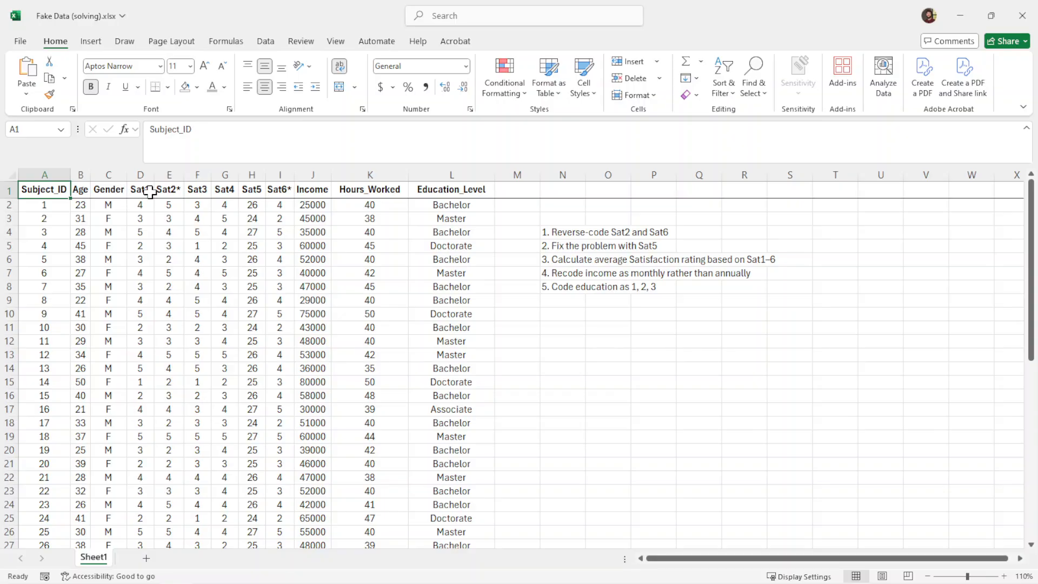
pyautogui.moveTo(140, 190); pyautogui.dragTo(284, 192)
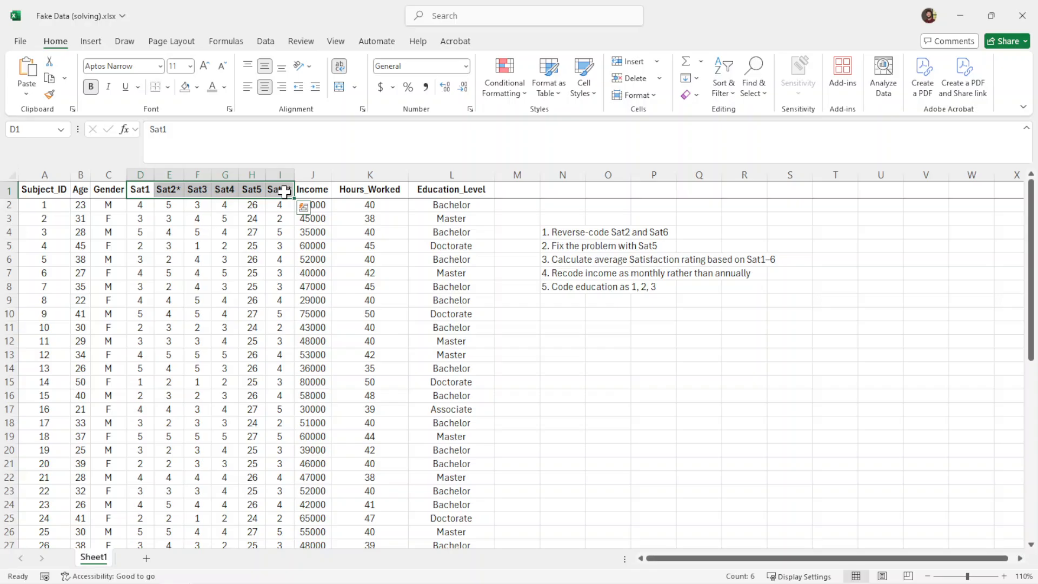
pyautogui.click(177, 174)
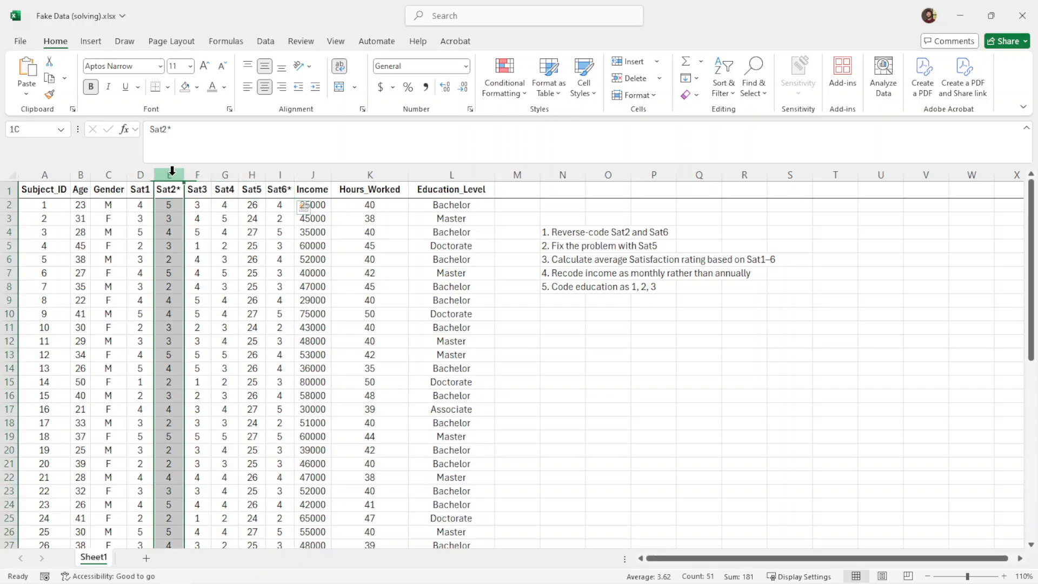
pyautogui.click(281, 174)
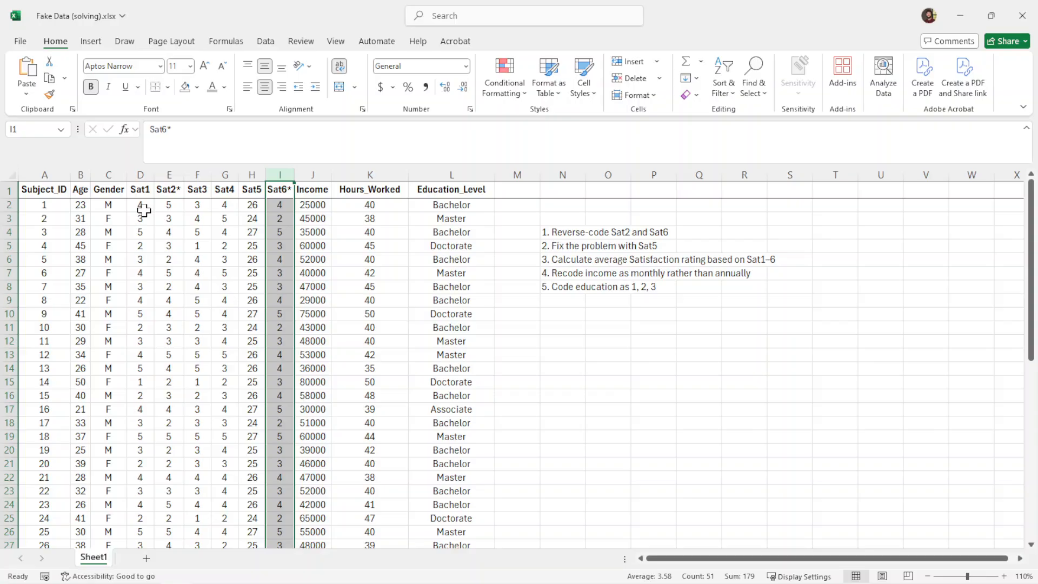
# Step: Enter the example rating scale 1, 2, 3, 4, 5 down cells N11 to N15
pyautogui.click(583, 327)
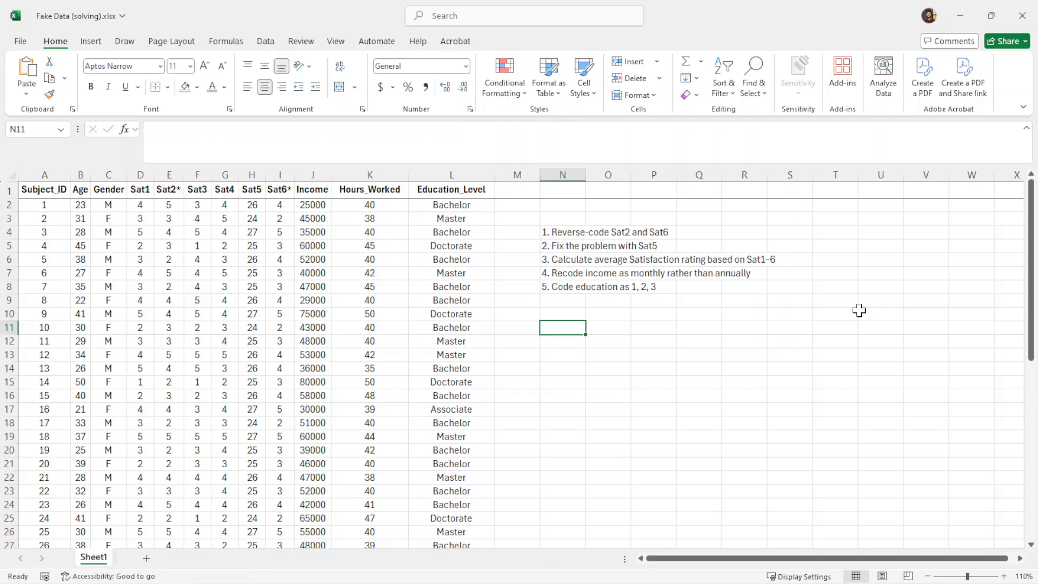
pyautogui.write('1')
pyautogui.press('Return')
pyautogui.write('2')
pyautogui.press('Return')
pyautogui.write('3')
pyautogui.press('Return')
pyautogui.write('4')
pyautogui.press('Return')
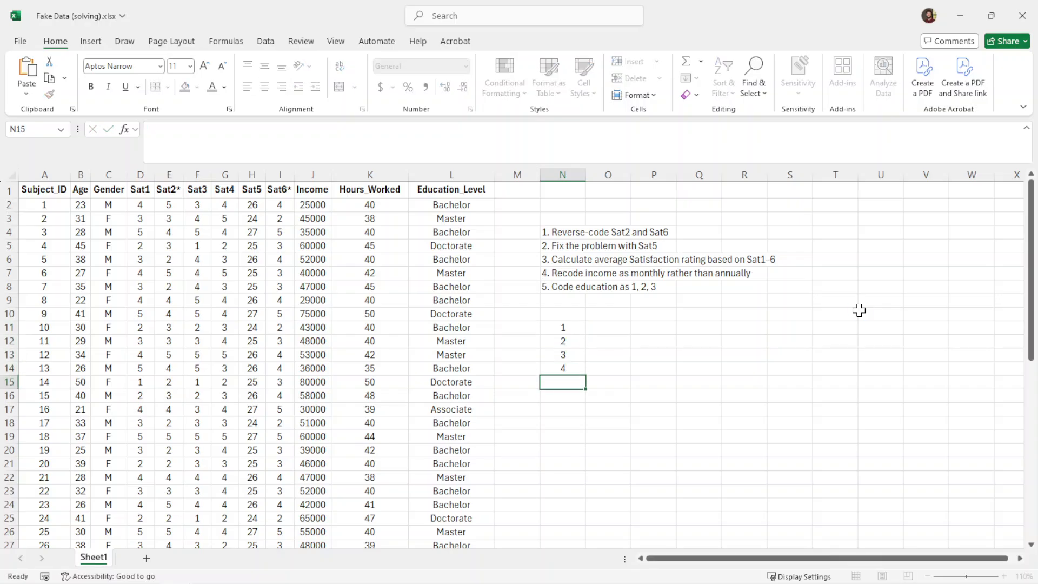
pyautogui.write('5')
pyautogui.press('Return')
# Step: Enter the reversed ratings 5, 4, 3, 2, 1 down cells O11 to O15 beside the example scale
pyautogui.press('Right')
pyautogui.press('Up')
pyautogui.press('Up')
pyautogui.press('Up')
pyautogui.press('Up')
pyautogui.press('Up')
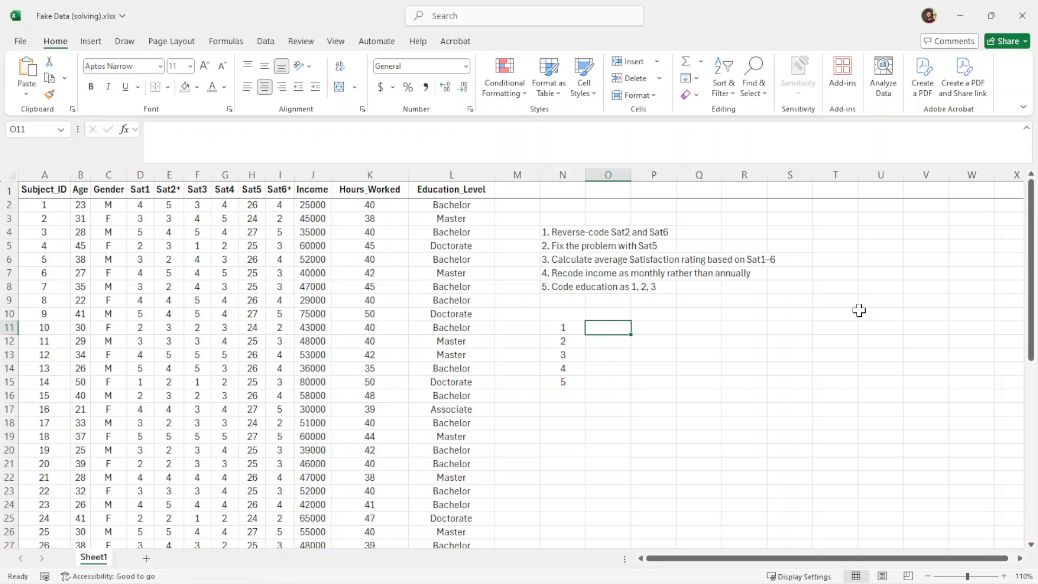
pyautogui.write('5')
pyautogui.press('Return')
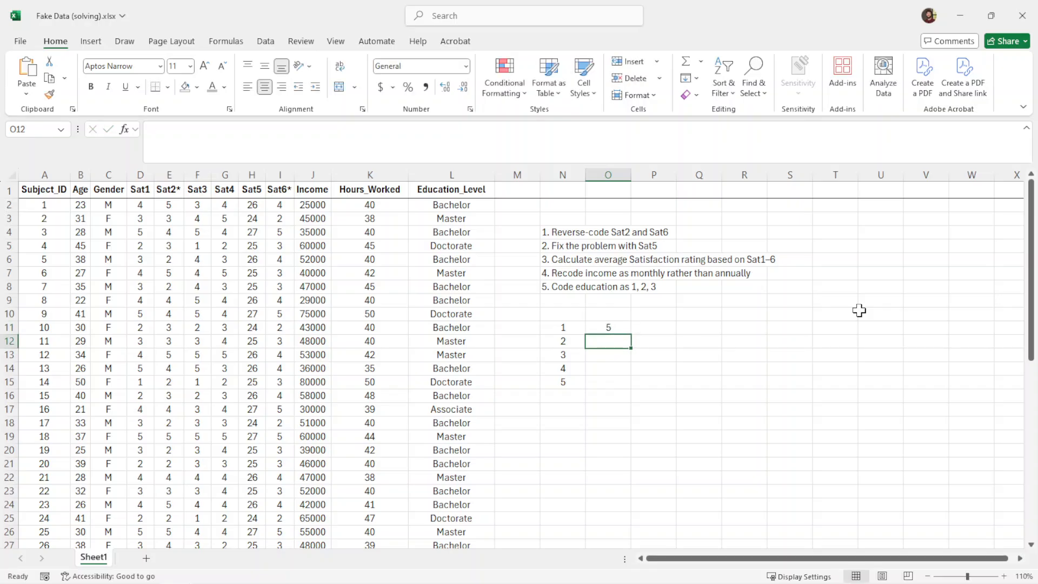
pyautogui.write('4')
pyautogui.press('Return')
pyautogui.write('3')
pyautogui.press('Return')
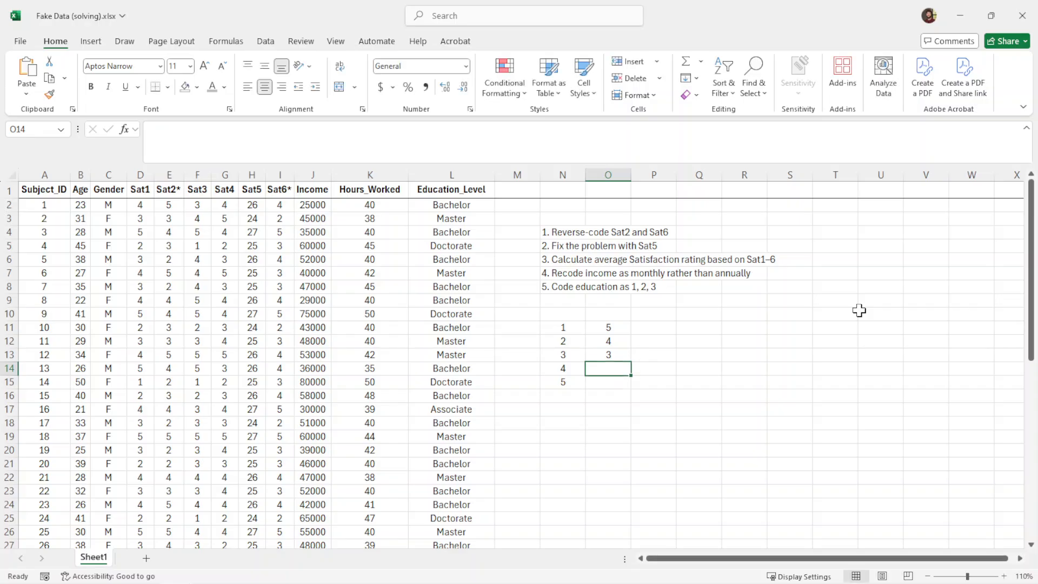
pyautogui.write('2')
pyautogui.press('Return')
pyautogui.write('1')
pyautogui.press('Return')
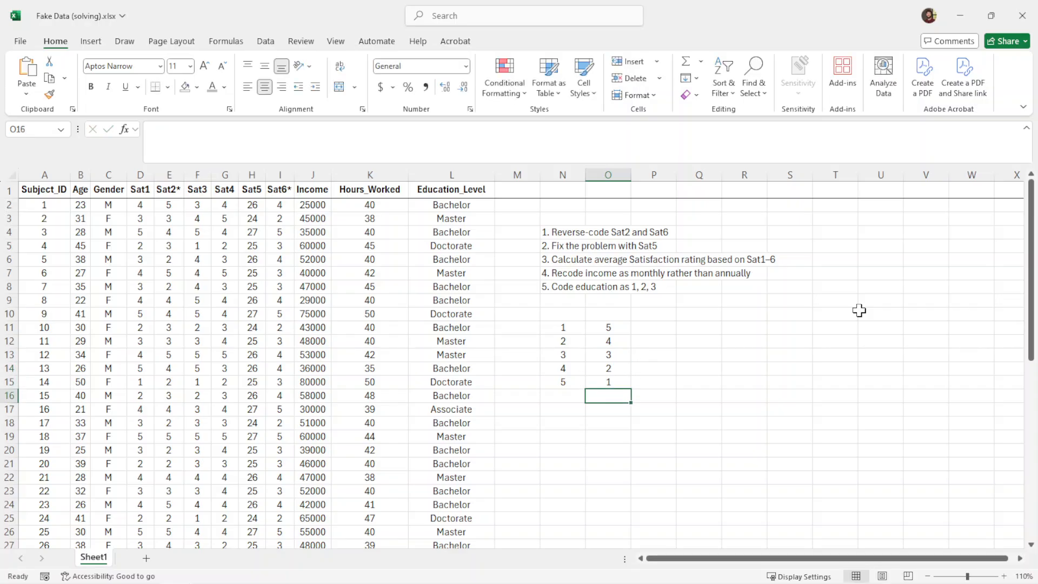
# Step: Clear the manually entered reversed ratings from cells O11 to O15
pyautogui.click(714, 327)
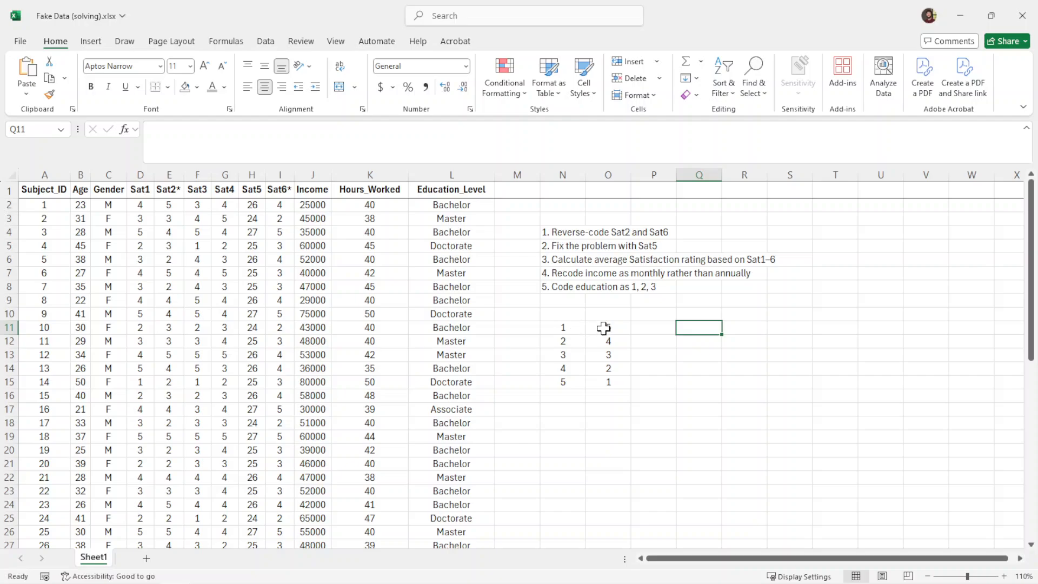
pyautogui.moveTo(604, 329); pyautogui.dragTo(609, 379)
pyautogui.press('Delete')
# Step: Enter the reverse-coding formula =6-N11 in cell O11
pyautogui.click(627, 327)
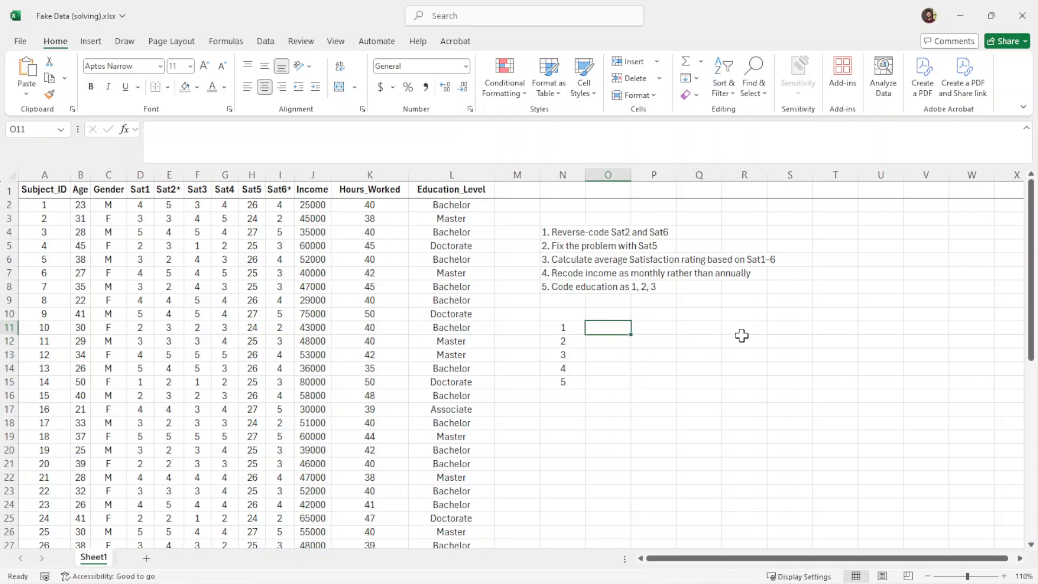
pyautogui.write('=')
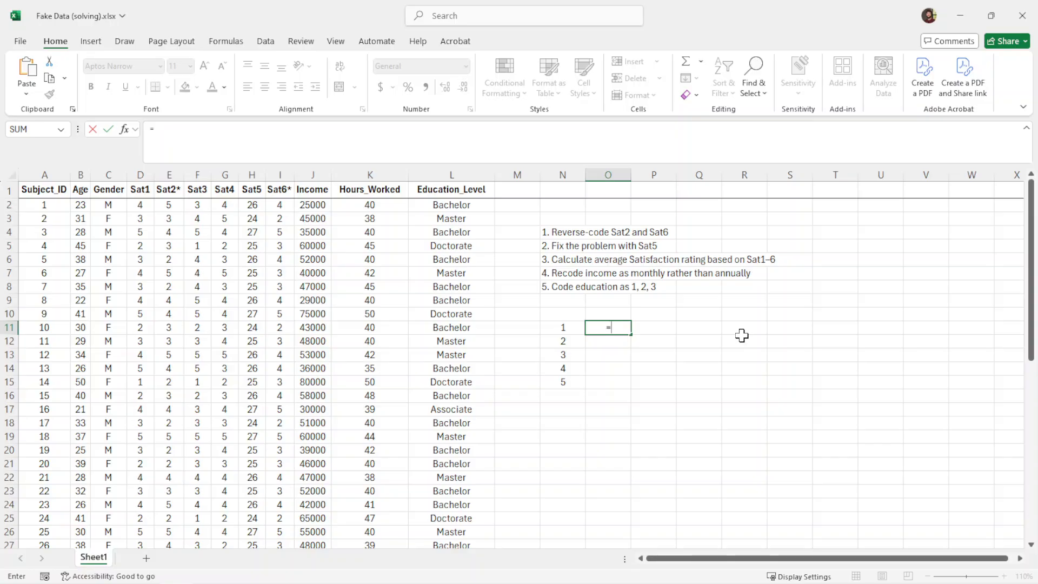
pyautogui.write('6-')
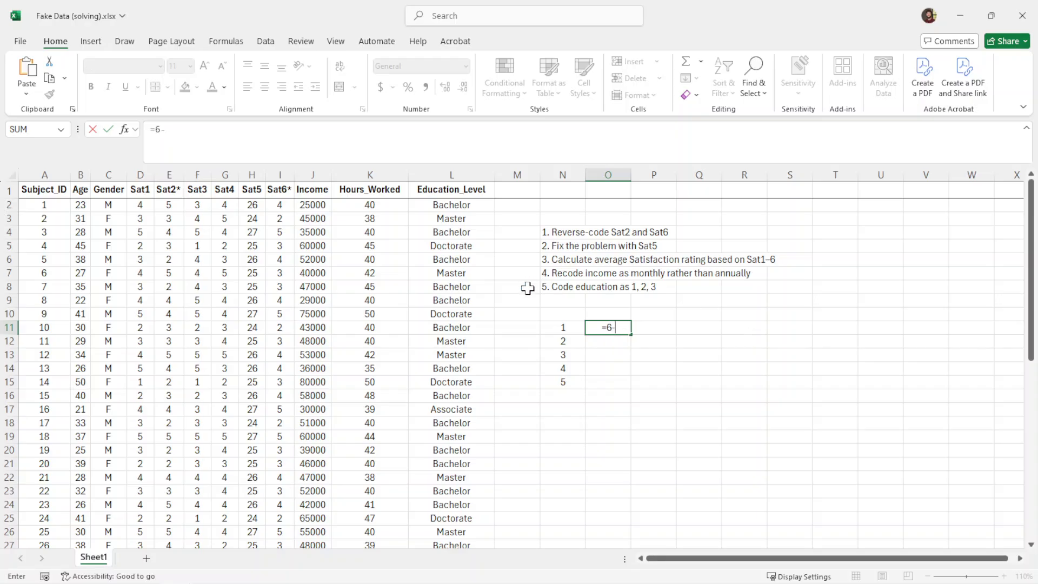
pyautogui.click(563, 327)
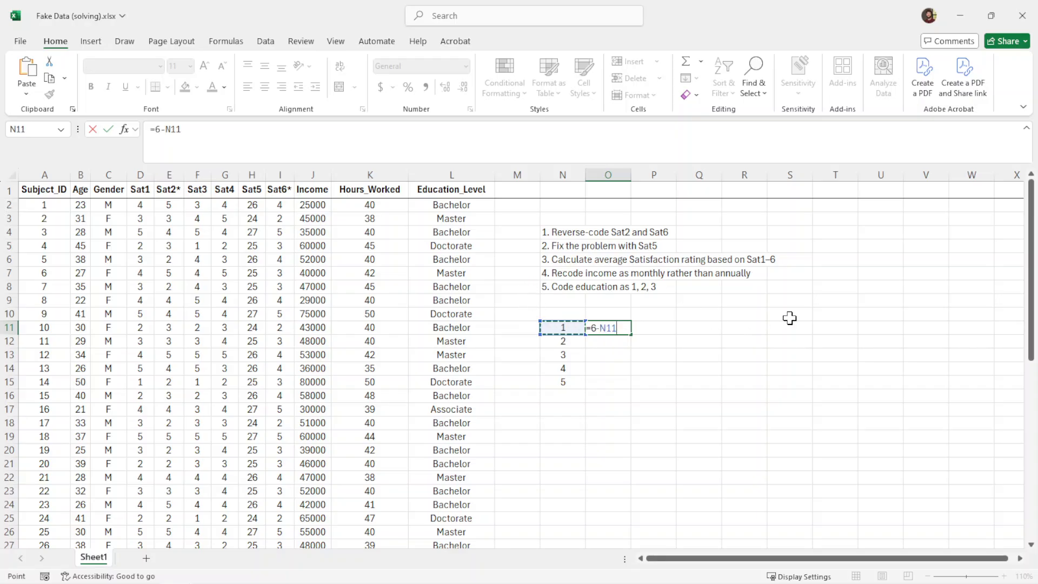
pyautogui.press('Return')
# Step: Fill the reverse-coding formula from O11 down to O15 to cover the whole example scale
pyautogui.click(599, 327)
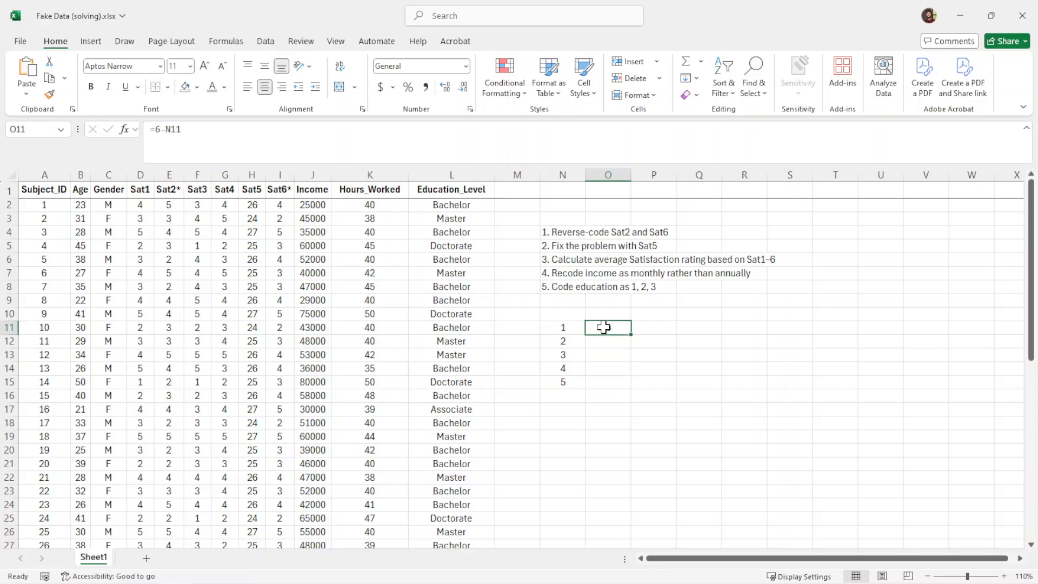
pyautogui.moveTo(631, 337); pyautogui.dragTo(629, 367)
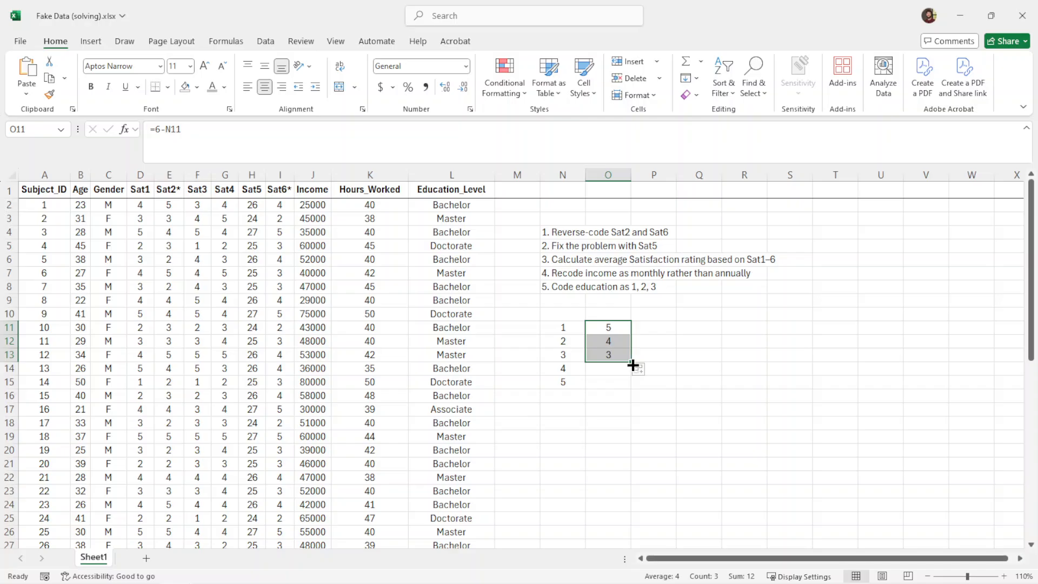
pyautogui.click(637, 369)
pyautogui.doubleClick(631, 361)
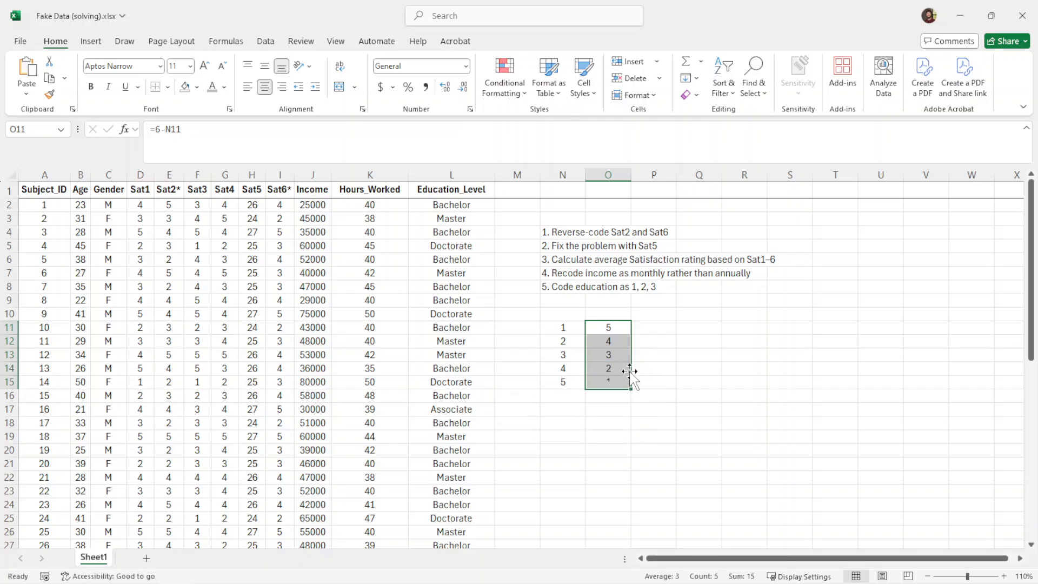
pyautogui.click(643, 358)
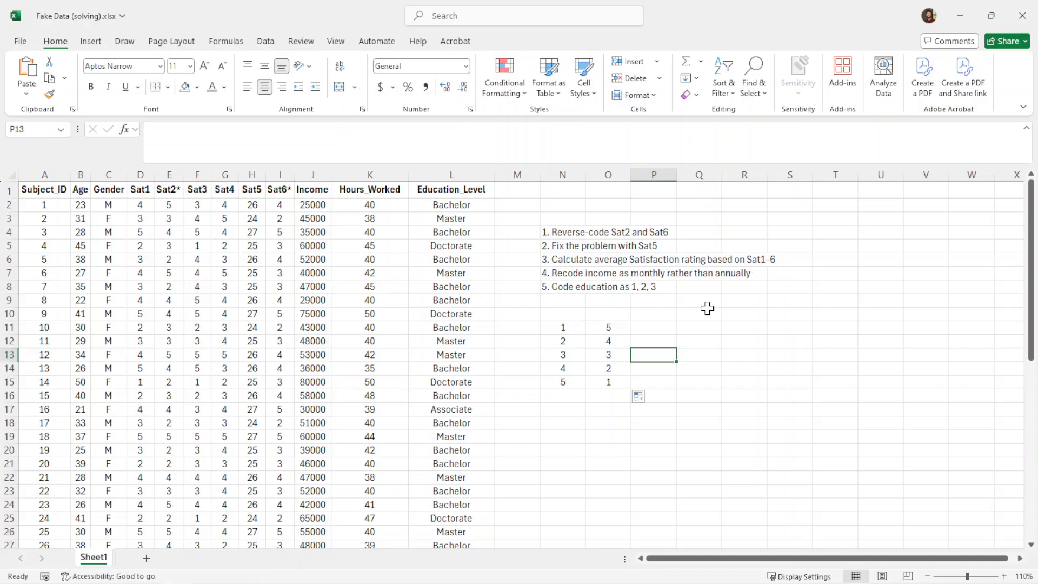
# Step: Examine the Sat5 values down to the last record and compare their range with the other Sat columns
pyautogui.click(251, 172)
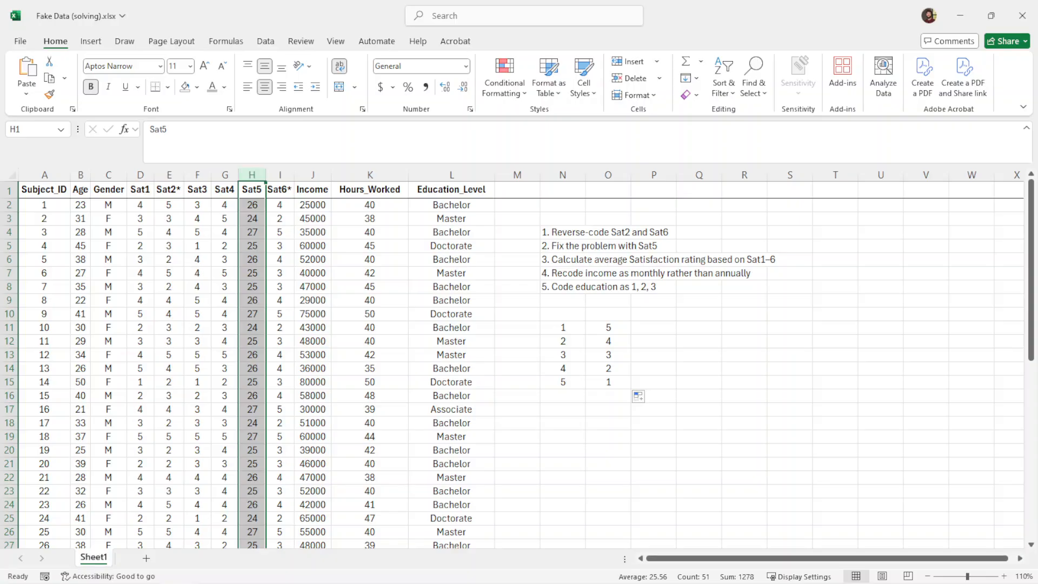
pyautogui.moveTo(145, 206); pyautogui.dragTo(224, 205)
pyautogui.scroll(2, 211, 240)
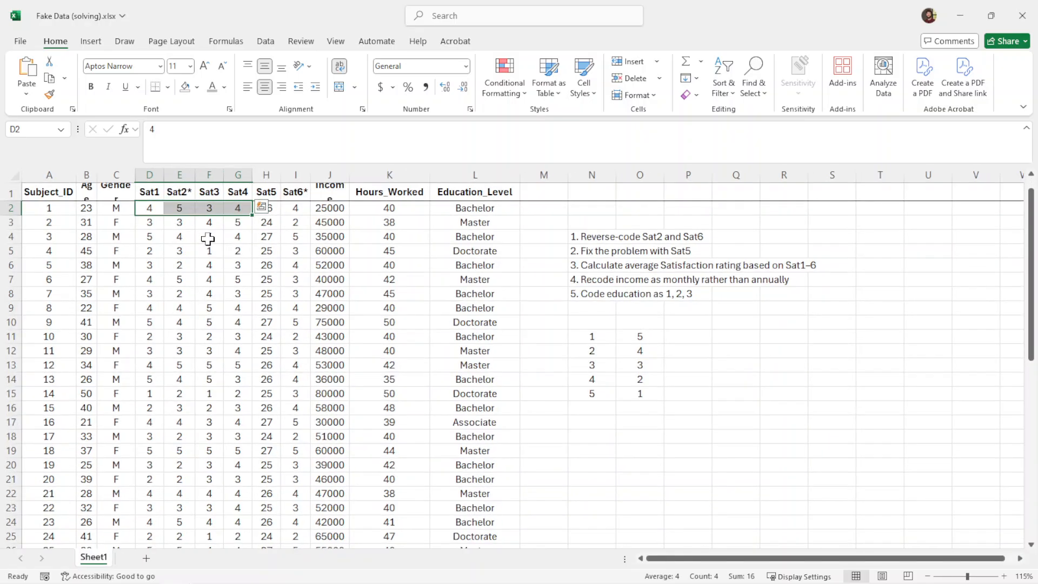
pyautogui.scroll(1, 210, 248)
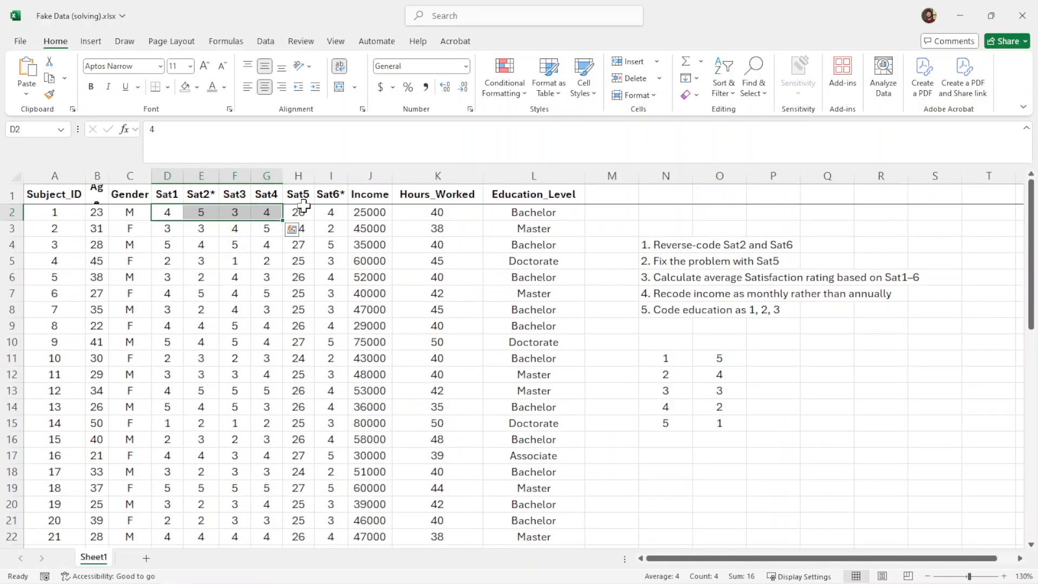
pyautogui.scroll(-10, 300, 382)
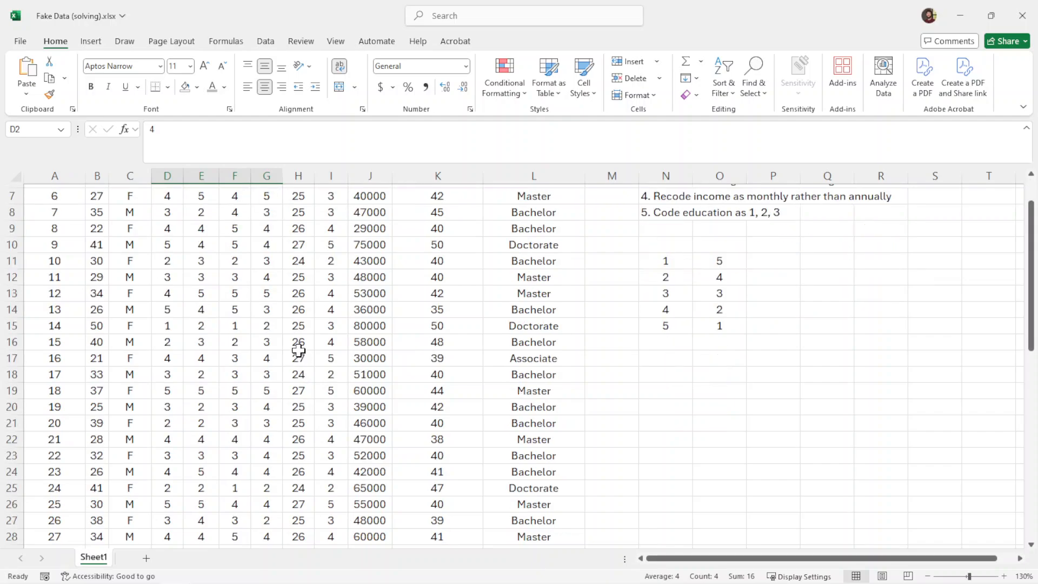
pyautogui.scroll(-2, 298, 419)
pyautogui.click(301, 408)
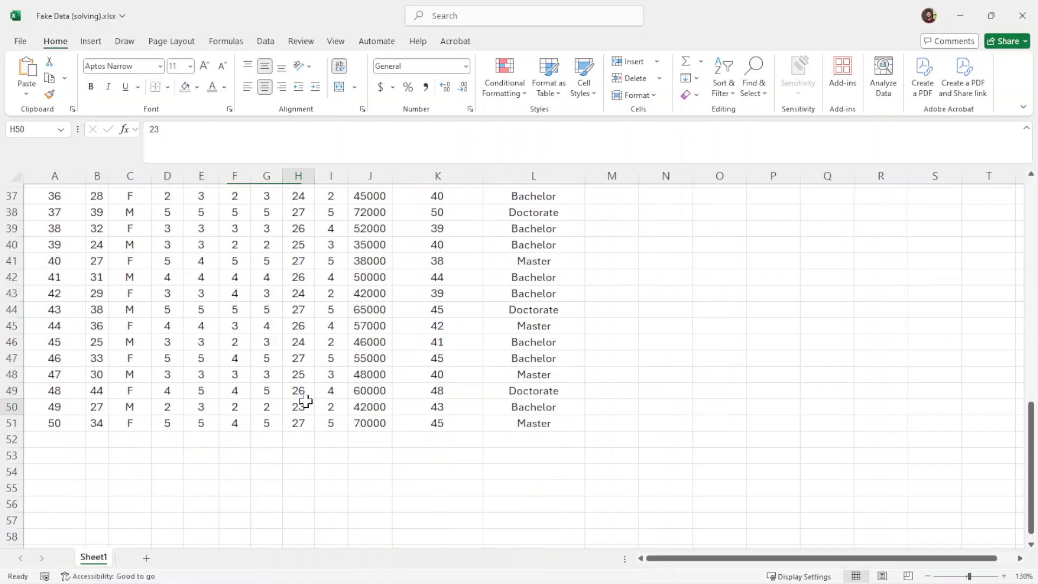
pyautogui.click(301, 420)
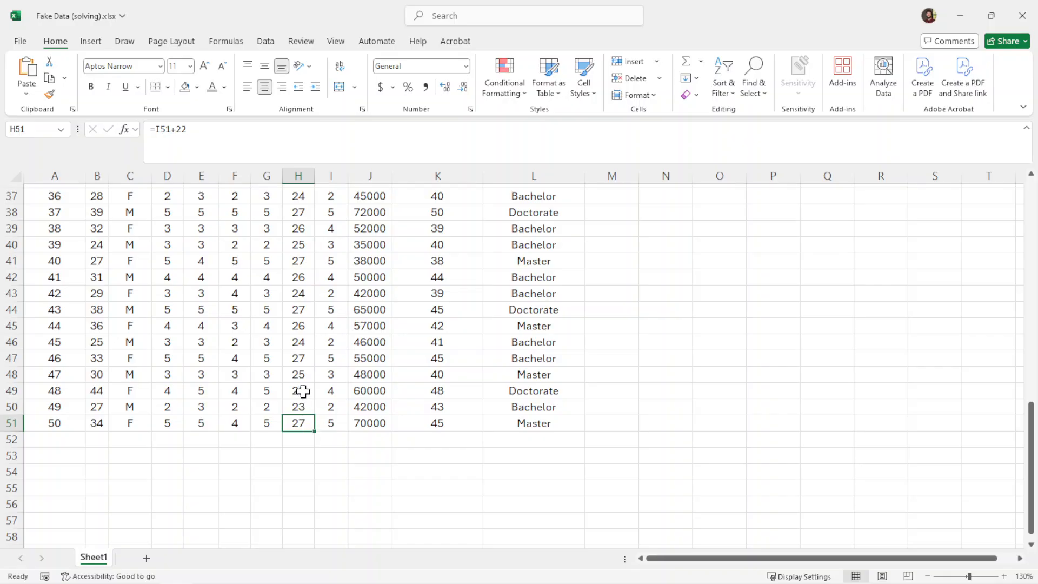
pyautogui.scroll(12, 301, 388)
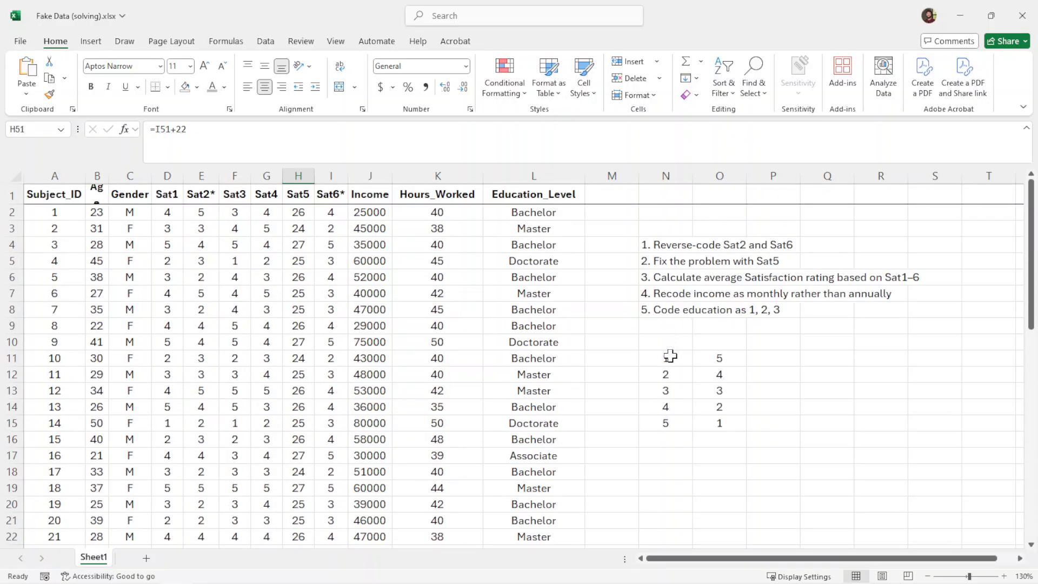
# Step: Replace the contents of cells O11 to O15 with the values 23, 24, 25, 26, 27
pyautogui.click(727, 359)
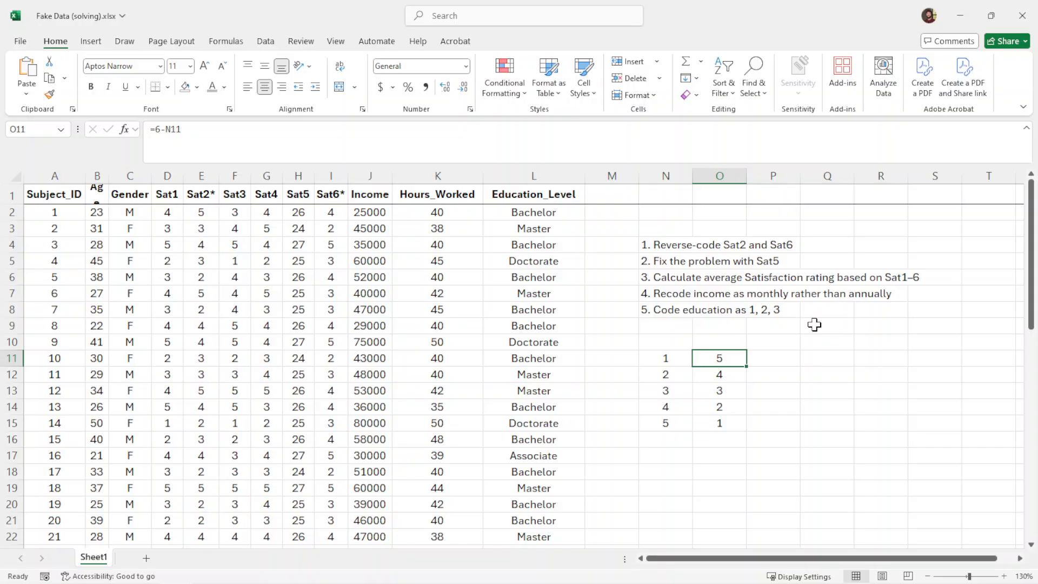
pyautogui.write('23')
pyautogui.press('Return')
pyautogui.write('24')
pyautogui.press('Return')
pyautogui.write('25')
pyautogui.press('Return')
pyautogui.write('26')
pyautogui.press('Return')
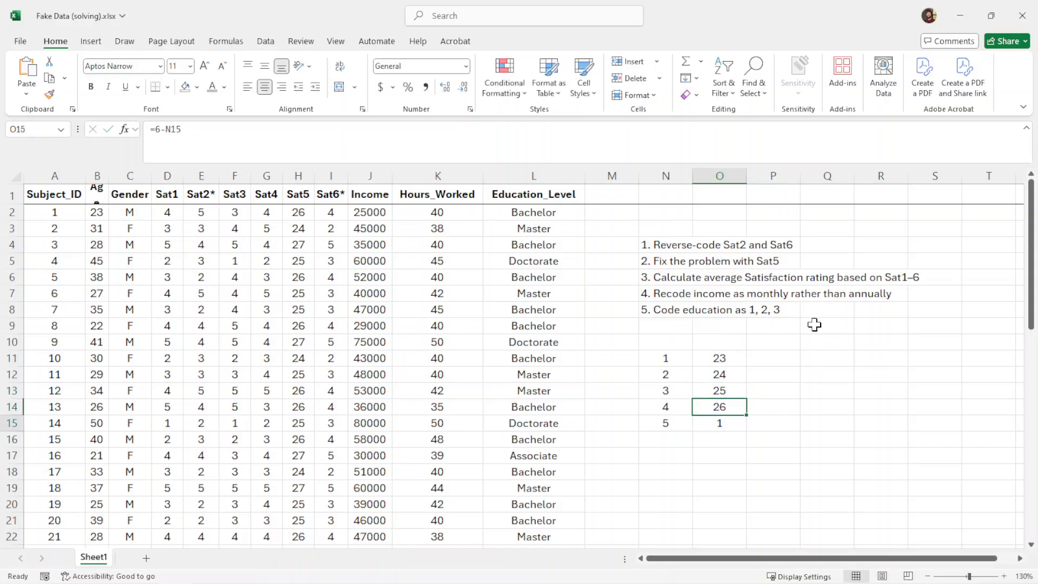
pyautogui.write('27')
pyautogui.press('Left')
pyautogui.press('Right')
# Step: Compare the example scale values in N11 and N12 with the corresponding values in O11 and O12
pyautogui.click(666, 360)
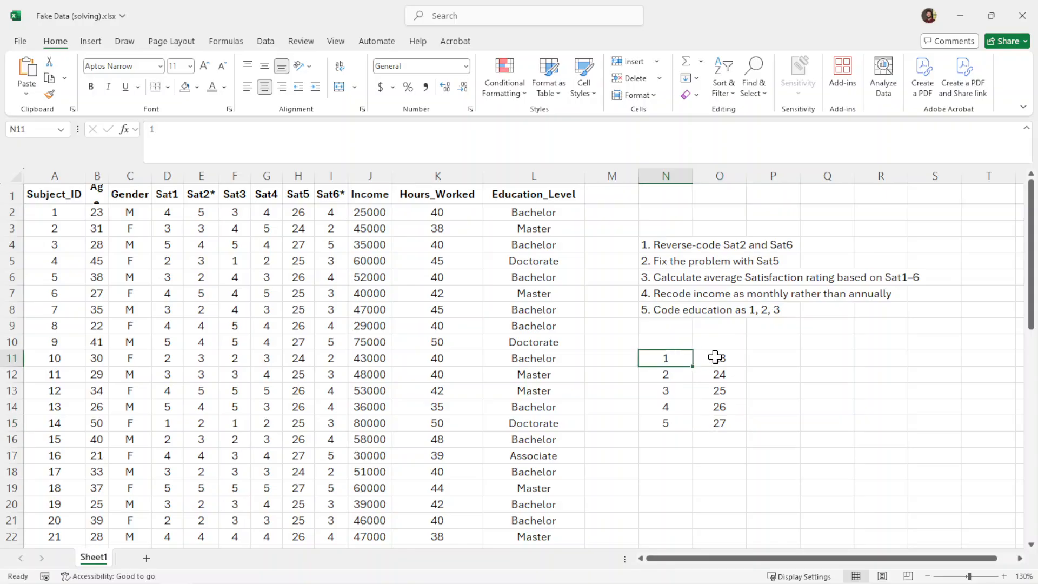
pyautogui.click(715, 358)
pyautogui.click(670, 377)
pyautogui.click(720, 375)
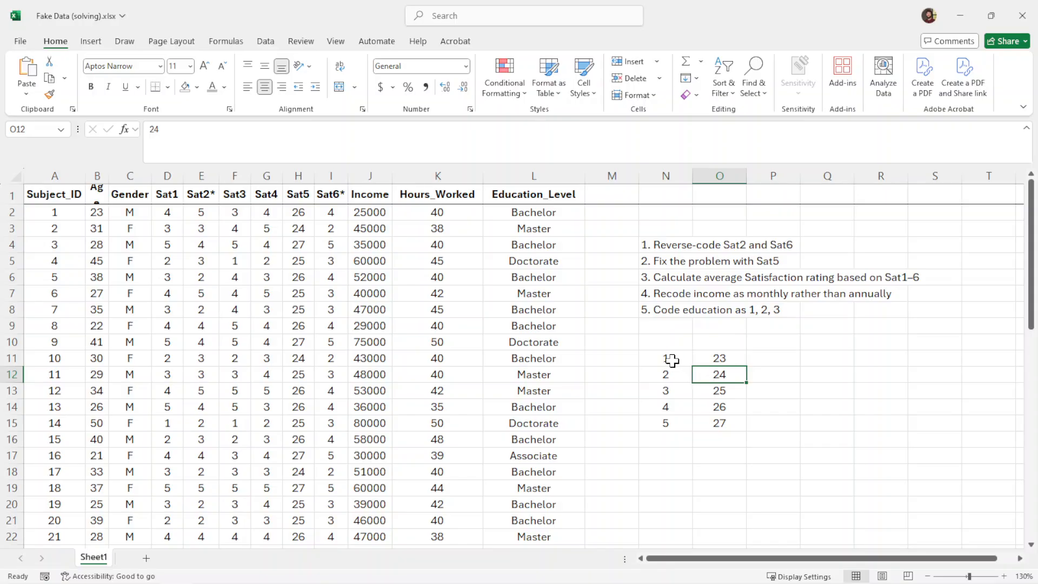
pyautogui.click(677, 359)
pyautogui.click(718, 360)
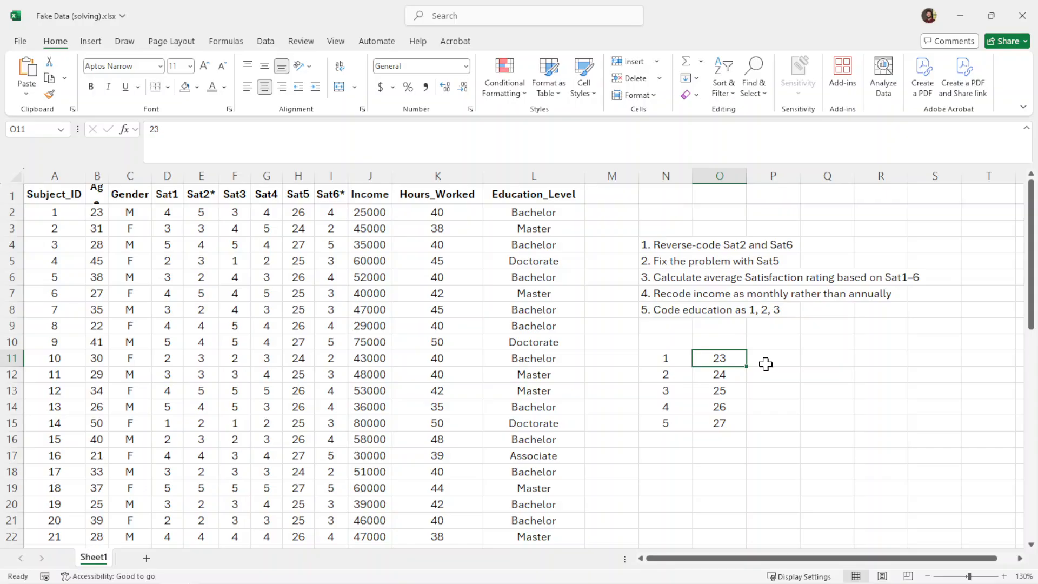
pyautogui.click(790, 361)
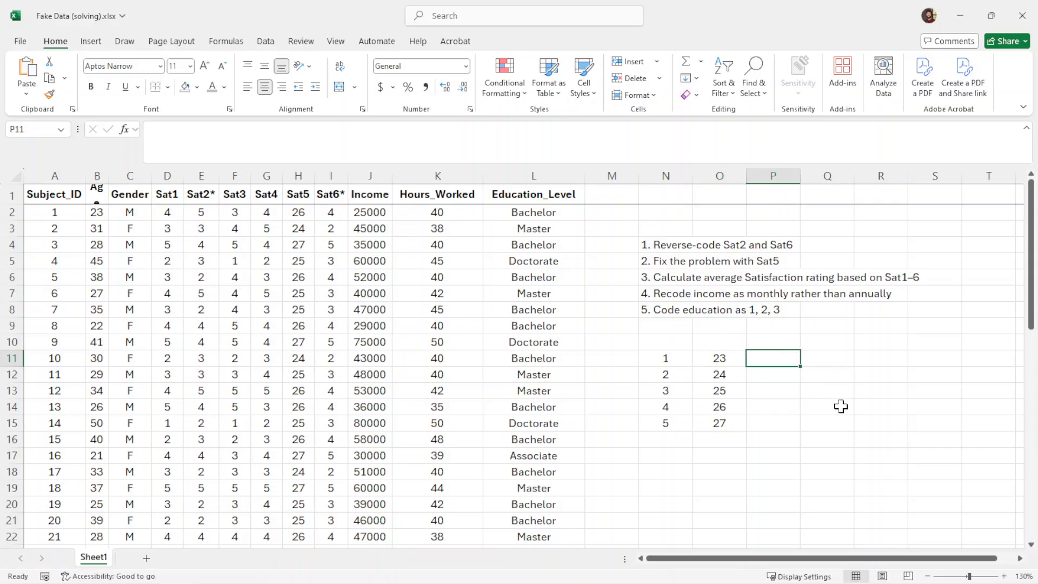
pyautogui.write('=')
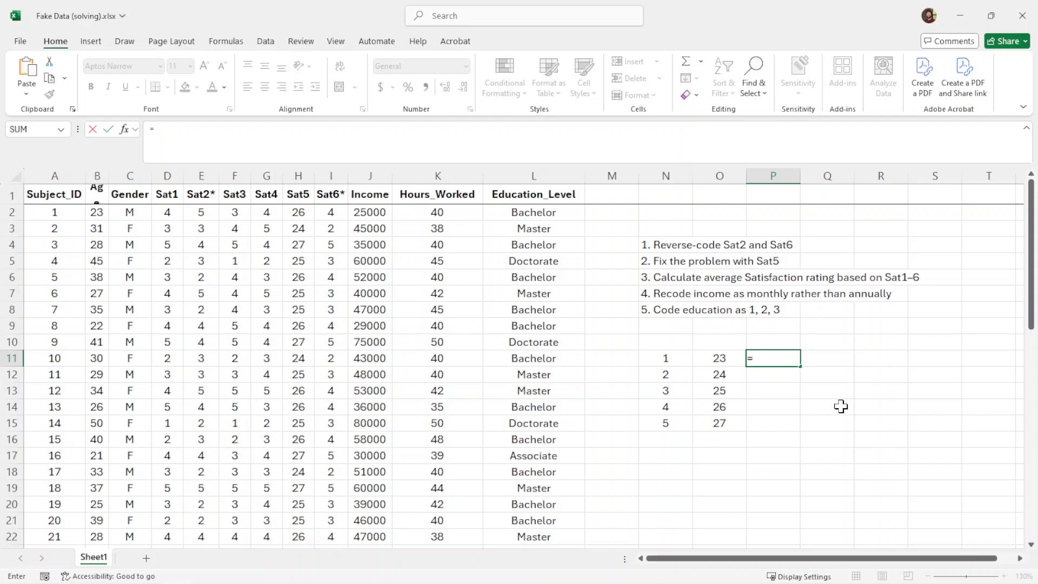
pyautogui.click(718, 358)
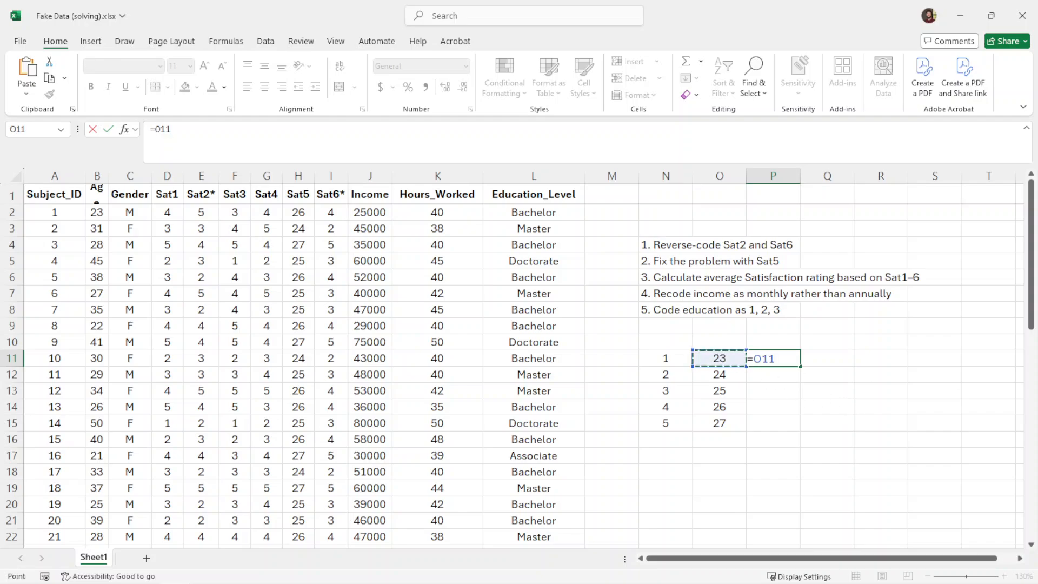
pyautogui.write('-22')
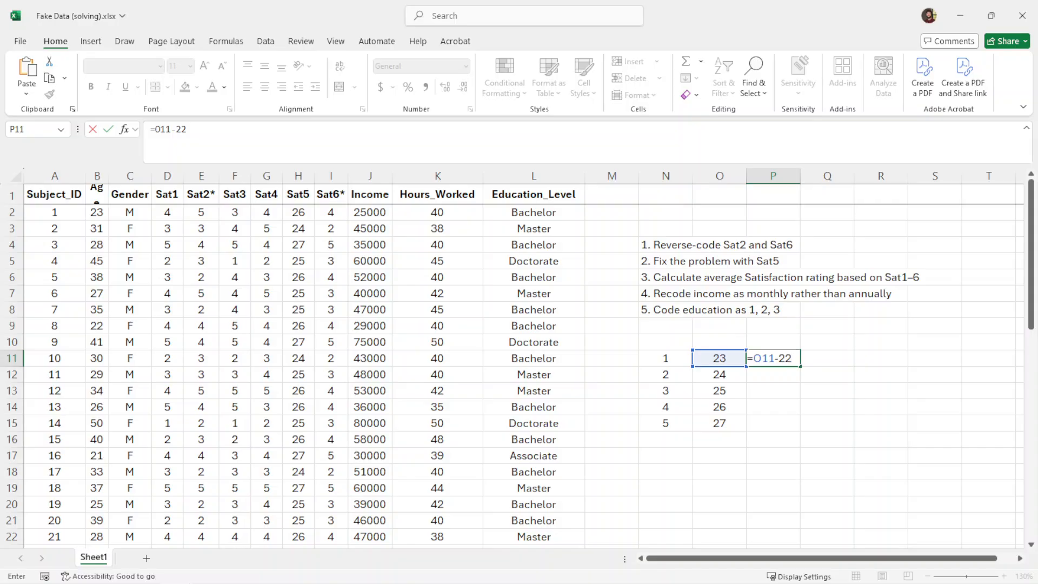
pyautogui.press('Escape')
# Step: Enter the difference formula =O11-N11 in P11 and fill it down to P15
pyautogui.write('=')
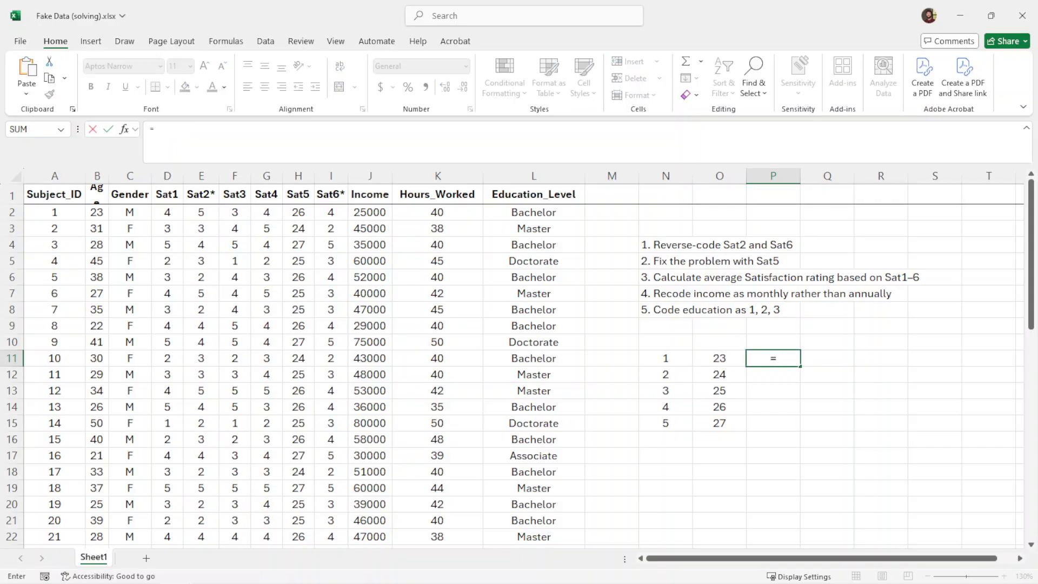
pyautogui.click(716, 360)
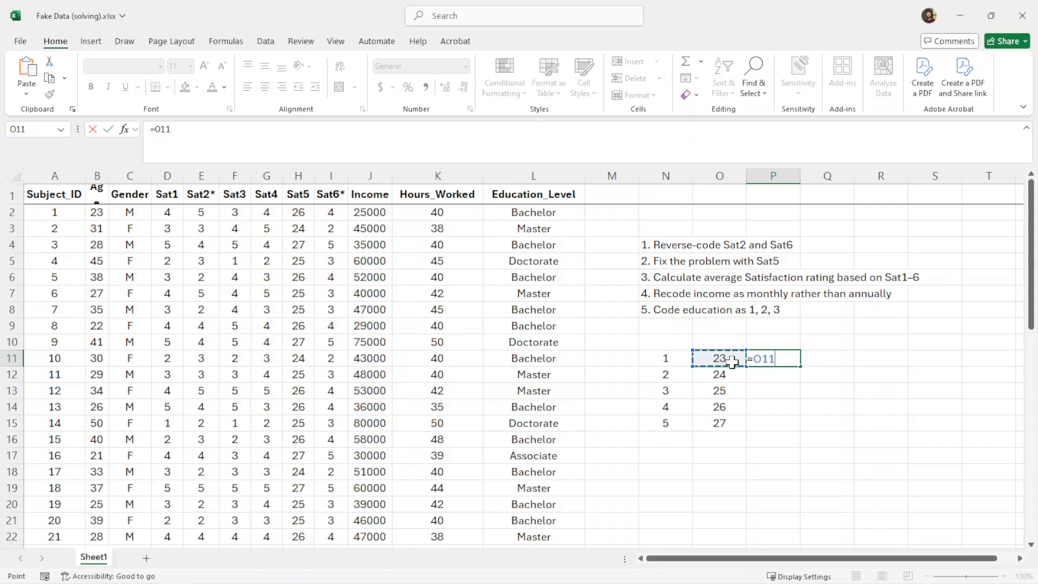
pyautogui.write('-')
pyautogui.click(669, 357)
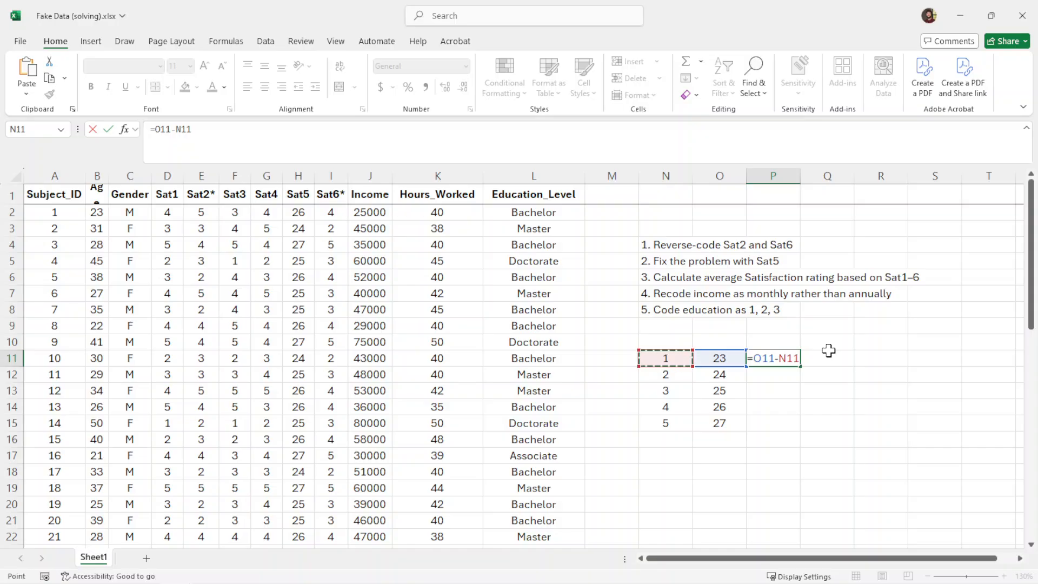
pyautogui.press('Return')
pyautogui.click(794, 361)
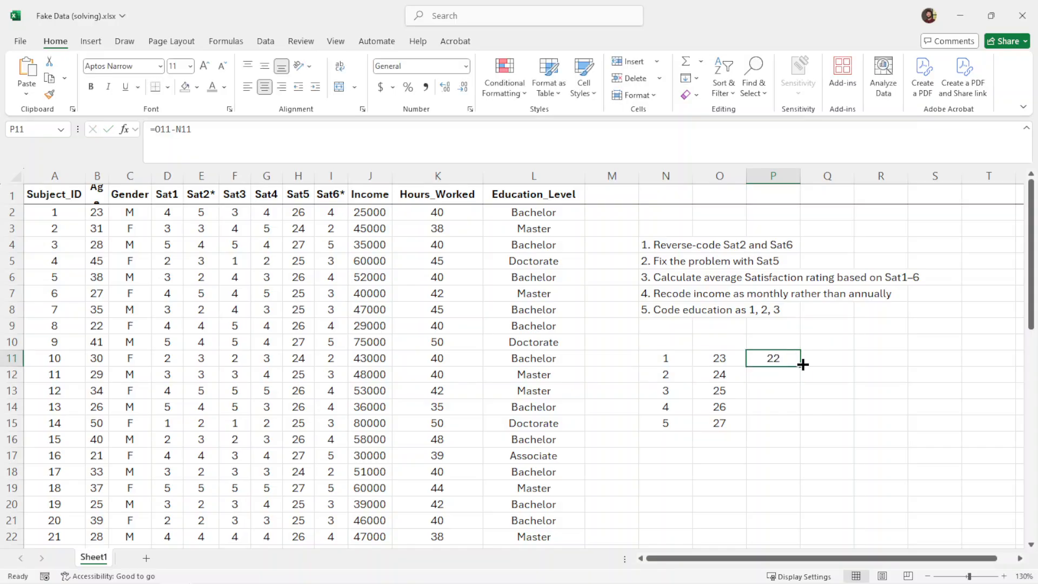
pyautogui.moveTo(800, 366); pyautogui.dragTo(799, 436)
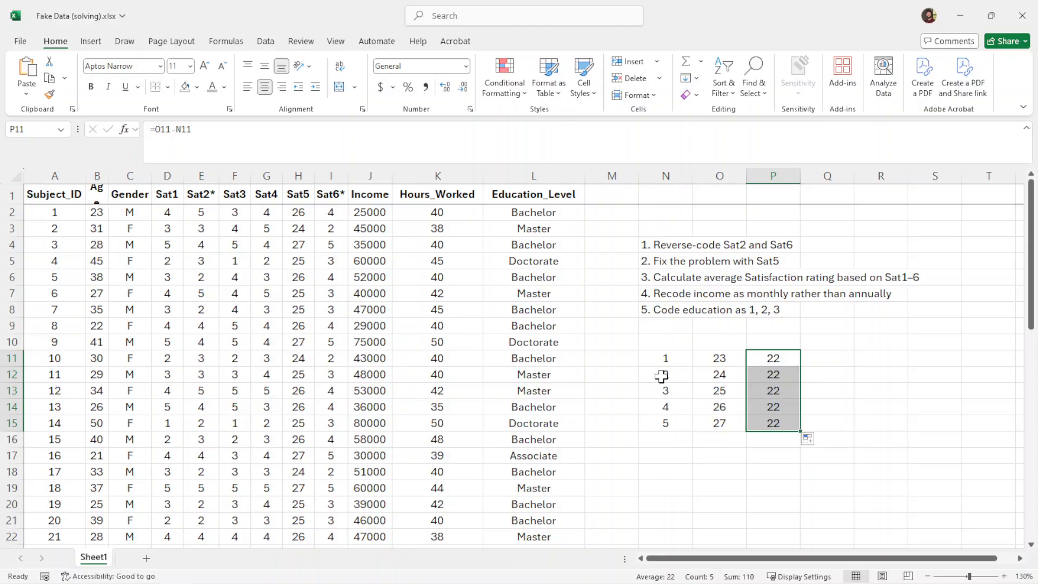
pyautogui.click(841, 370)
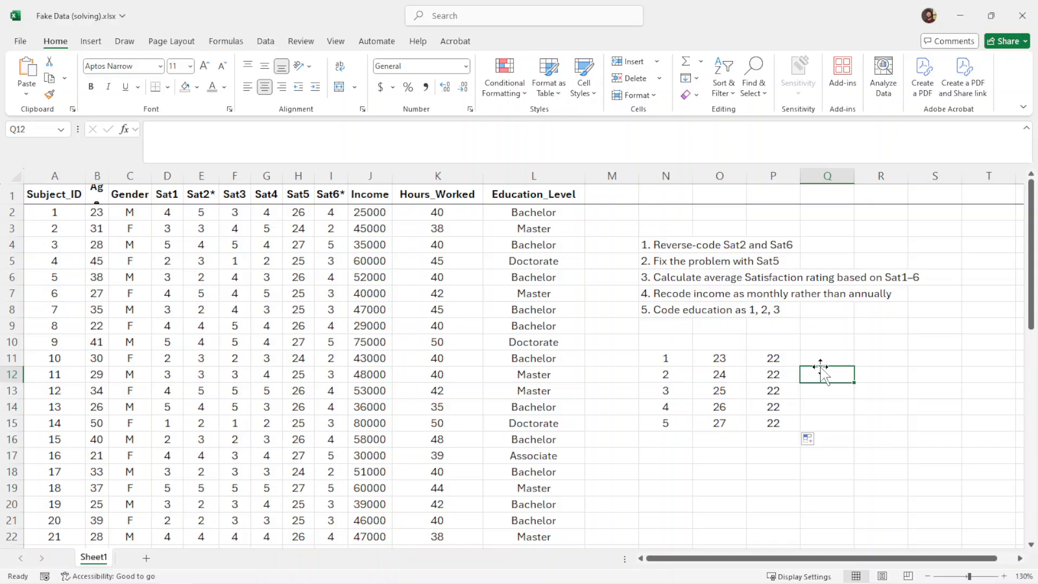
# Step: Examine the Sat1 to Sat6 columns against the average-satisfaction task, checking Sat2, Sat6 and individual Sat5 cells
pyautogui.click(294, 173)
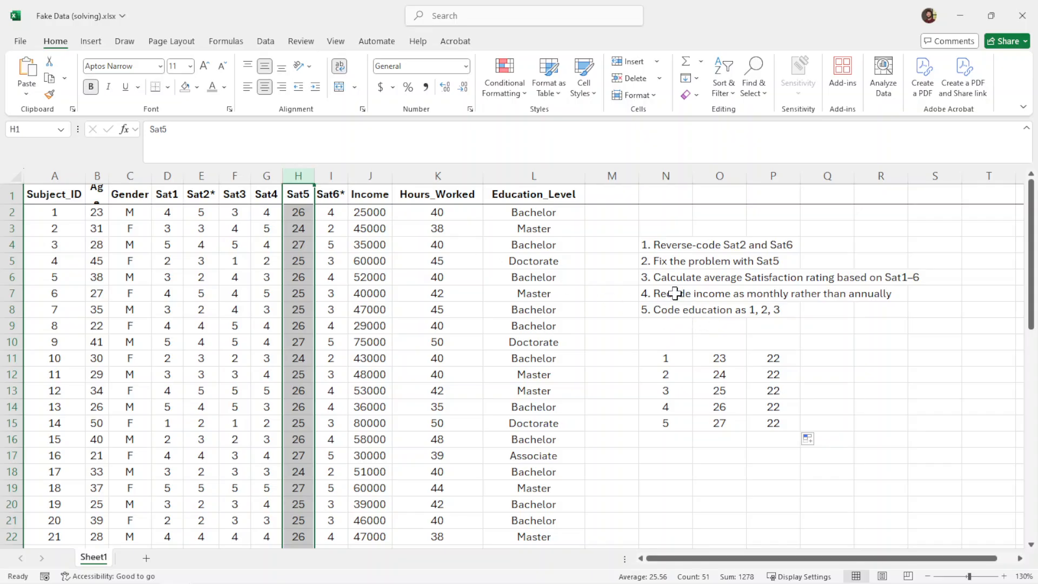
pyautogui.click(665, 278)
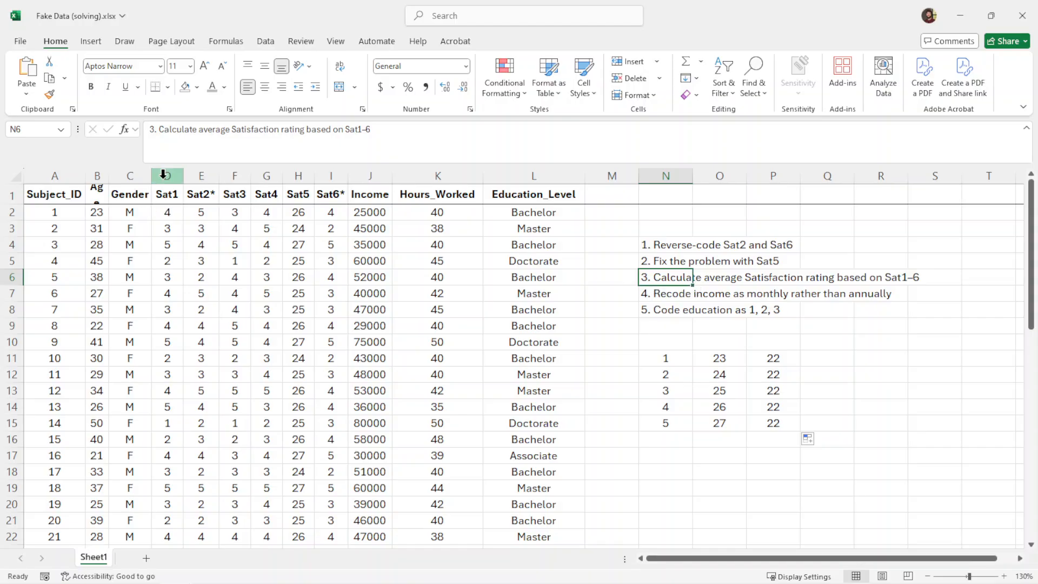
pyautogui.moveTo(167, 175); pyautogui.dragTo(331, 173)
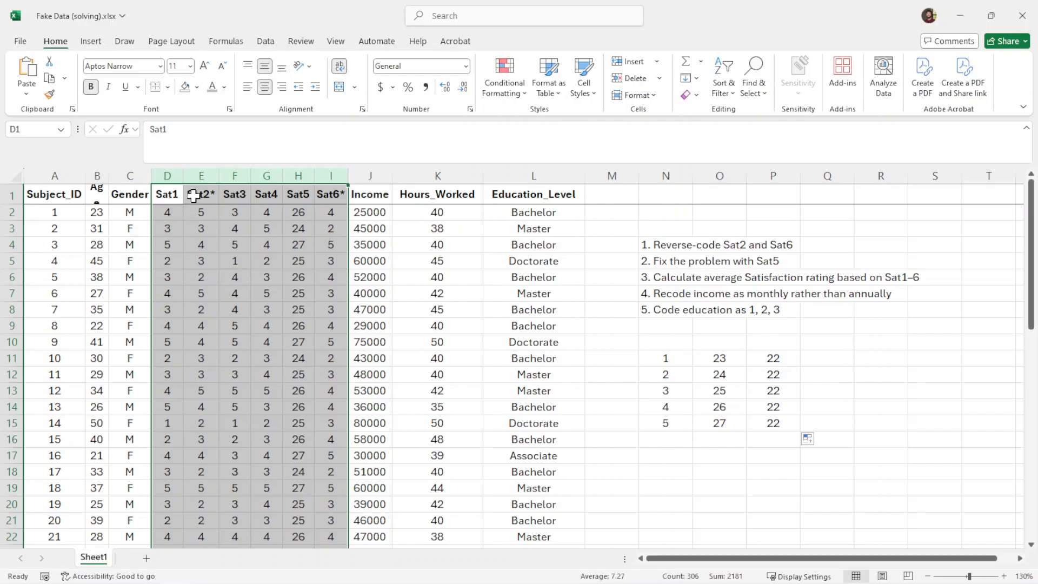
pyautogui.click(202, 175)
pyautogui.click(333, 172)
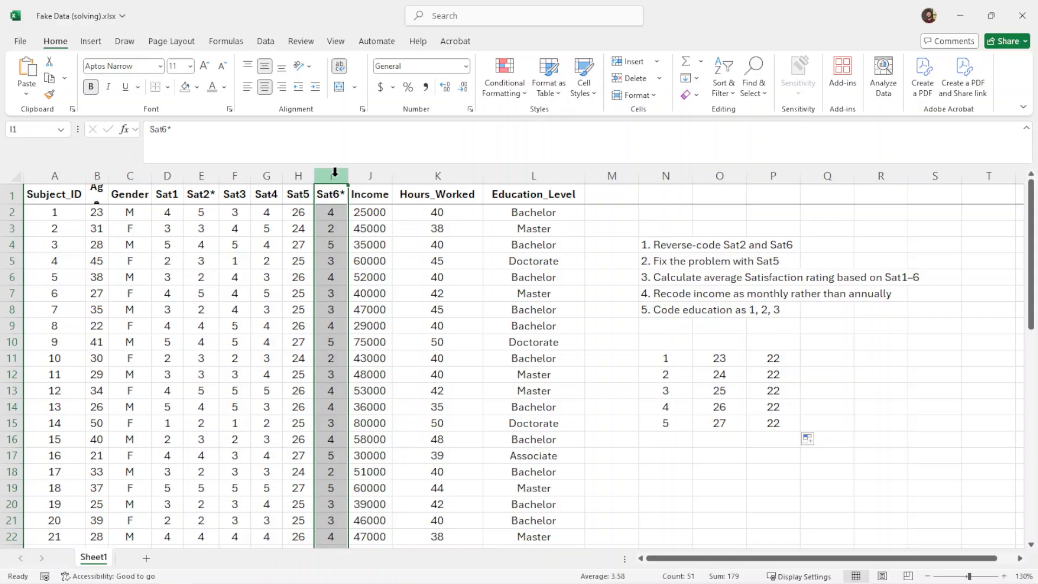
pyautogui.click(297, 174)
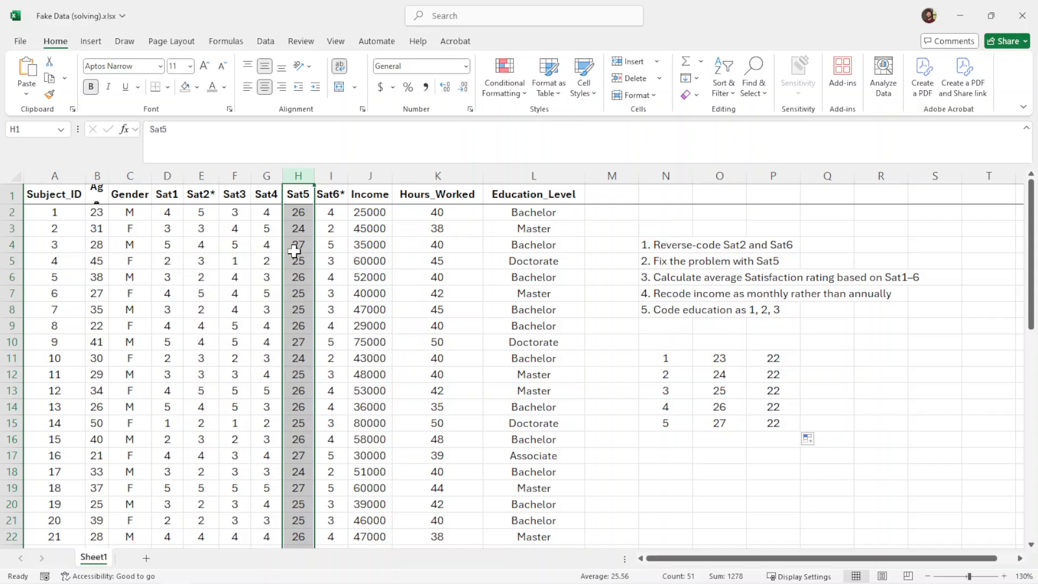
pyautogui.click(299, 277)
pyautogui.click(295, 356)
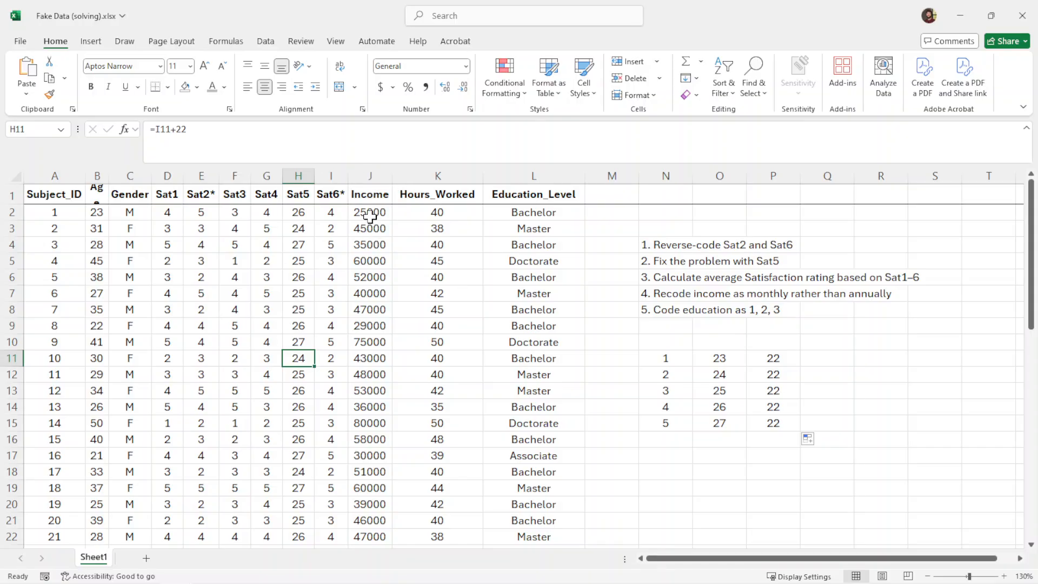
# Step: Examine the annual values in the Income column further down the records
pyautogui.rightClick(385, 346)
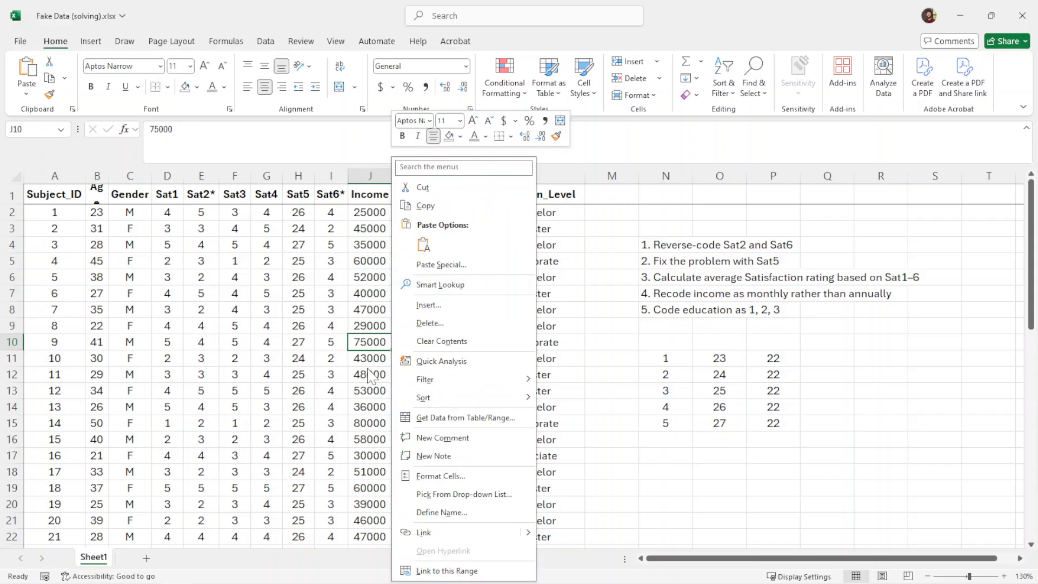
pyautogui.press('Escape')
pyautogui.scroll(-4, 369, 314)
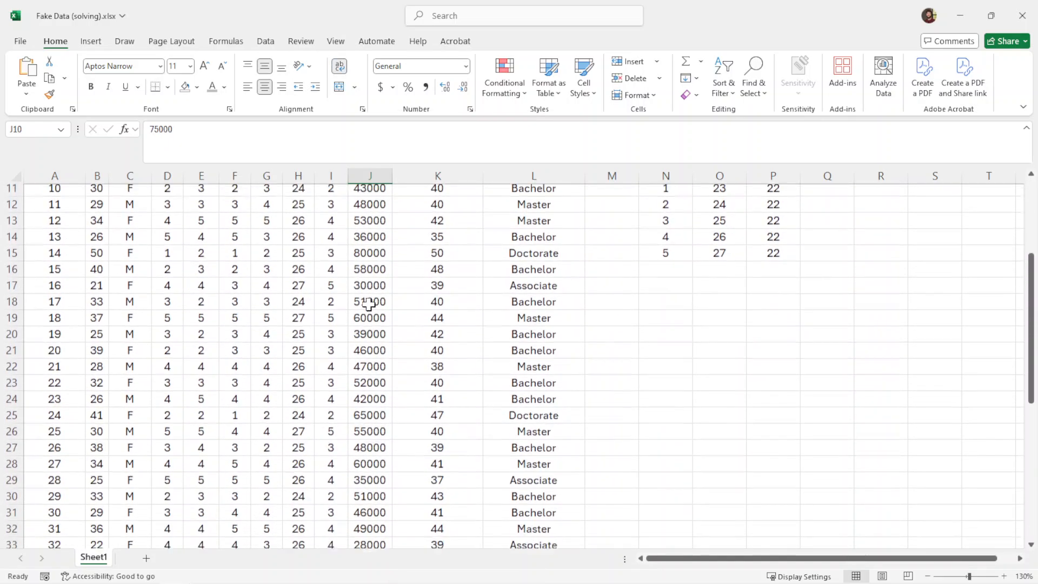
pyautogui.scroll(-2, 368, 303)
pyautogui.scroll(5, 366, 304)
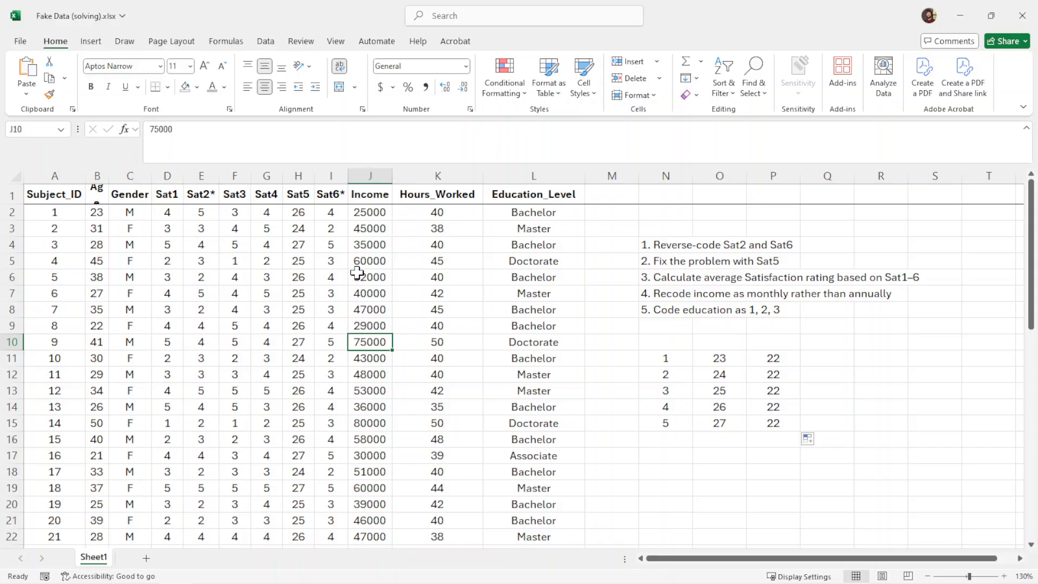
pyautogui.click(370, 174)
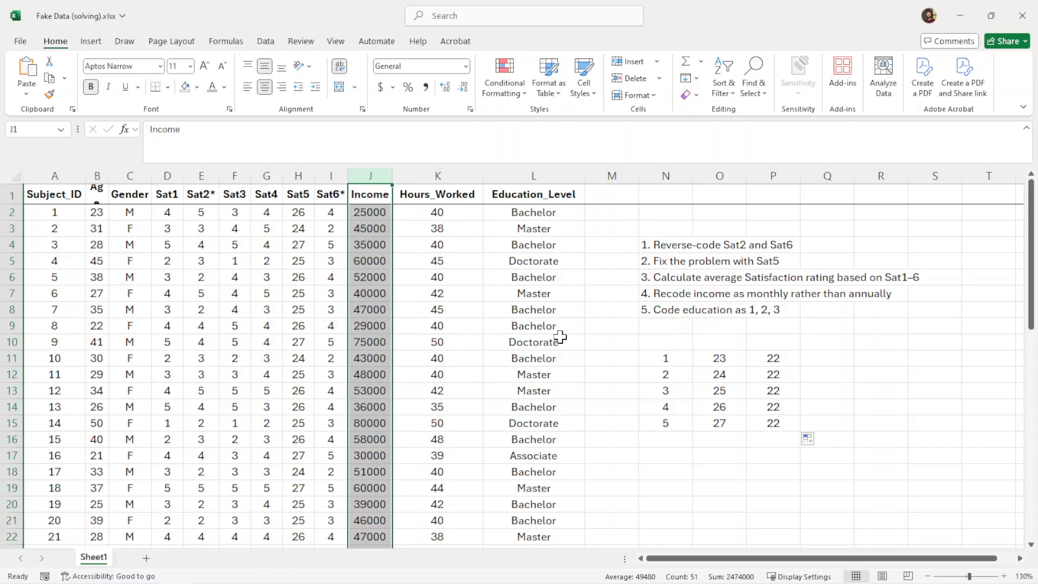
# Step: Examine the Education_Level column to identify the distinct education categories
pyautogui.click(532, 457)
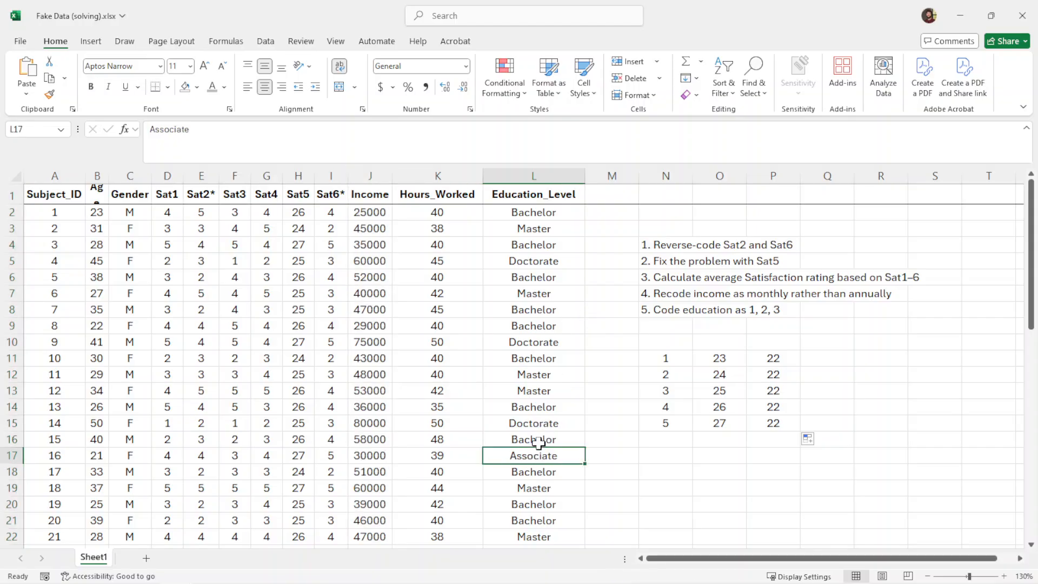
pyautogui.click(533, 439)
pyautogui.click(535, 391)
pyautogui.click(535, 427)
pyautogui.scroll(-7, 534, 411)
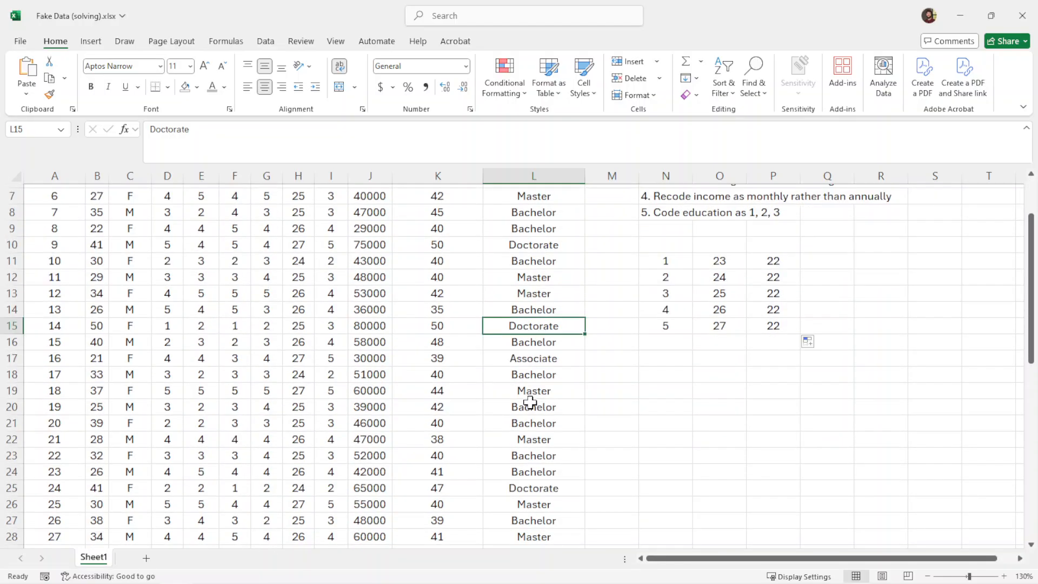
pyautogui.scroll(4, 531, 378)
pyautogui.scroll(3, 531, 375)
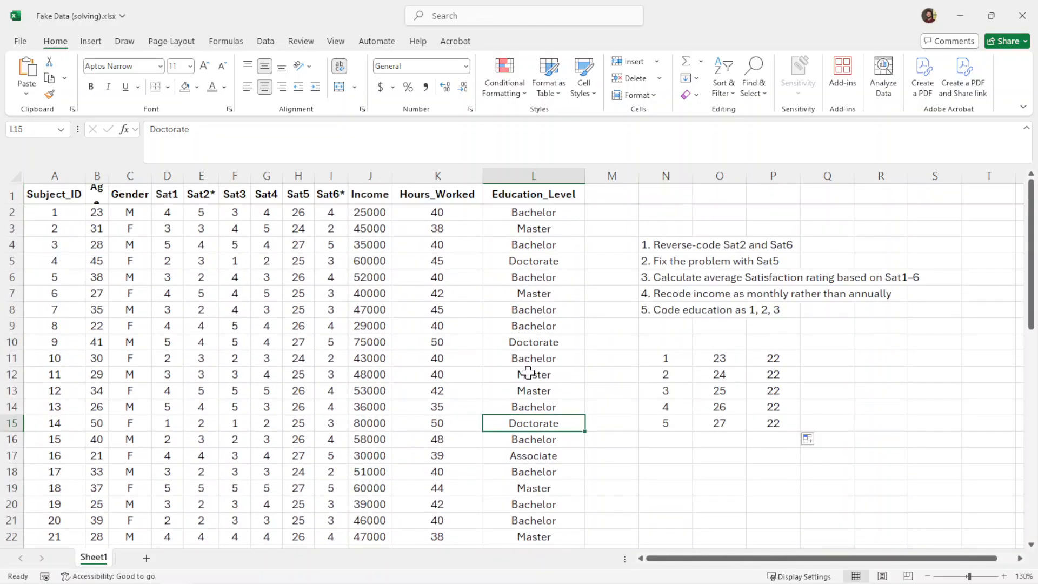
# Step: Extend the education task in N8 to read "5. Code education as 1, 2, 3, 4"
pyautogui.click(664, 310)
pyautogui.press('F2')
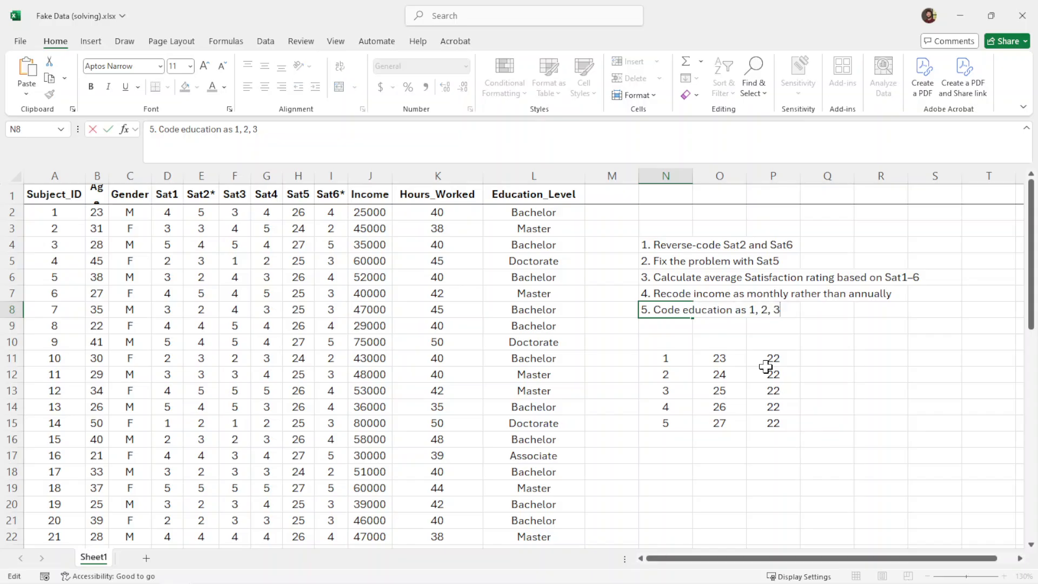
pyautogui.write('4')
pyautogui.press('Return')
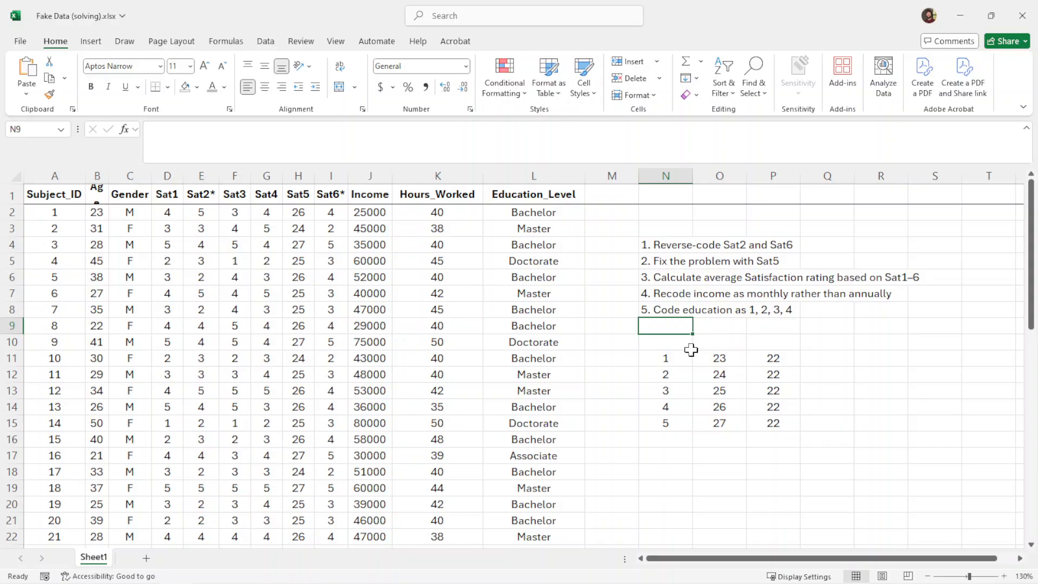
# Step: Clear the example values and formulas from cells N11 to P15
pyautogui.moveTo(664, 359); pyautogui.dragTo(758, 425)
pyautogui.press('Delete')
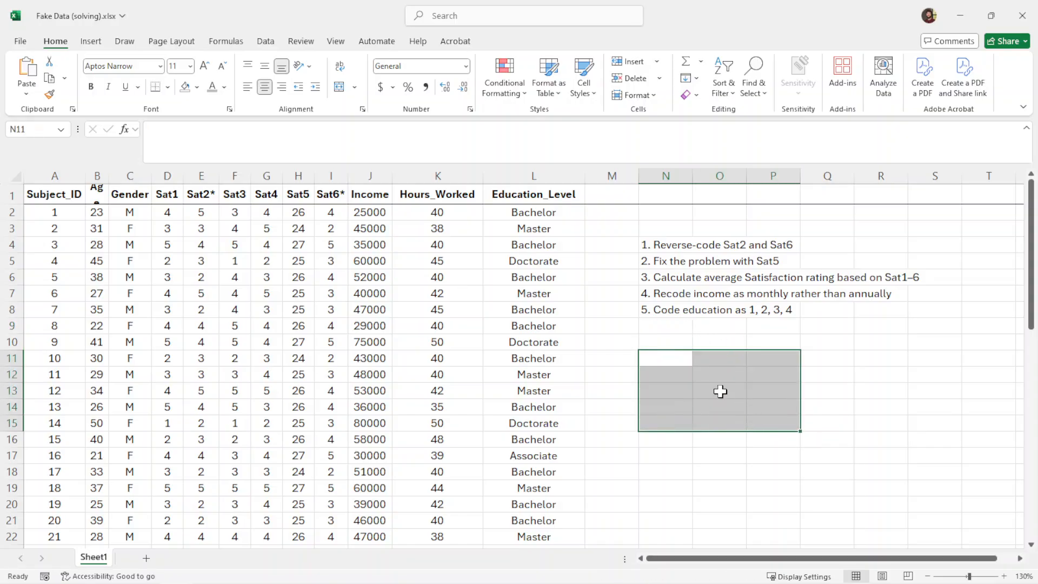
pyautogui.click(666, 366)
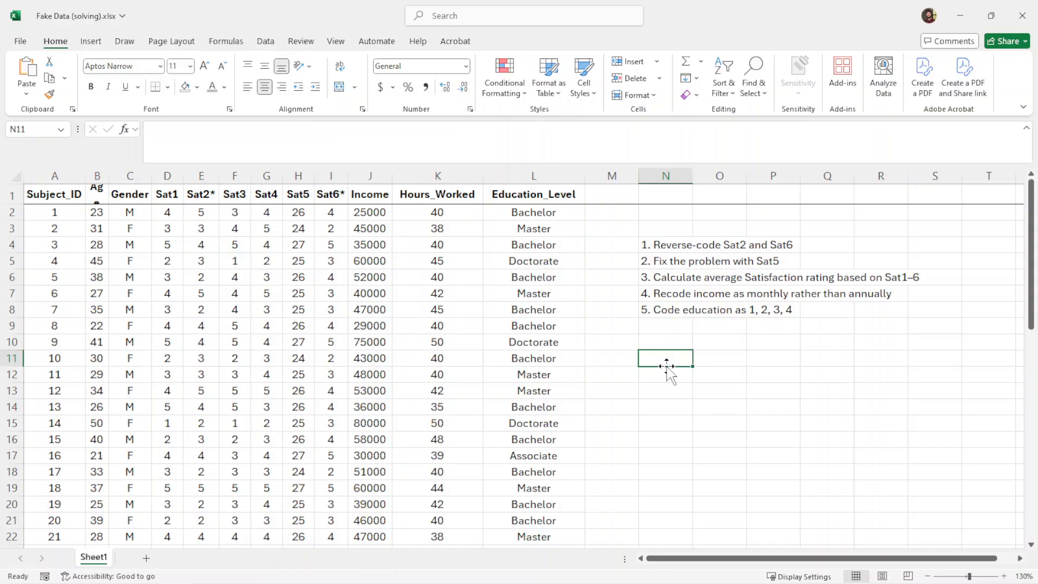
# Step: Try reverse-coding the first Sat2 scores by hand, entering 1 in E2, 2 in E4 and 4 in E6
pyautogui.click(201, 177)
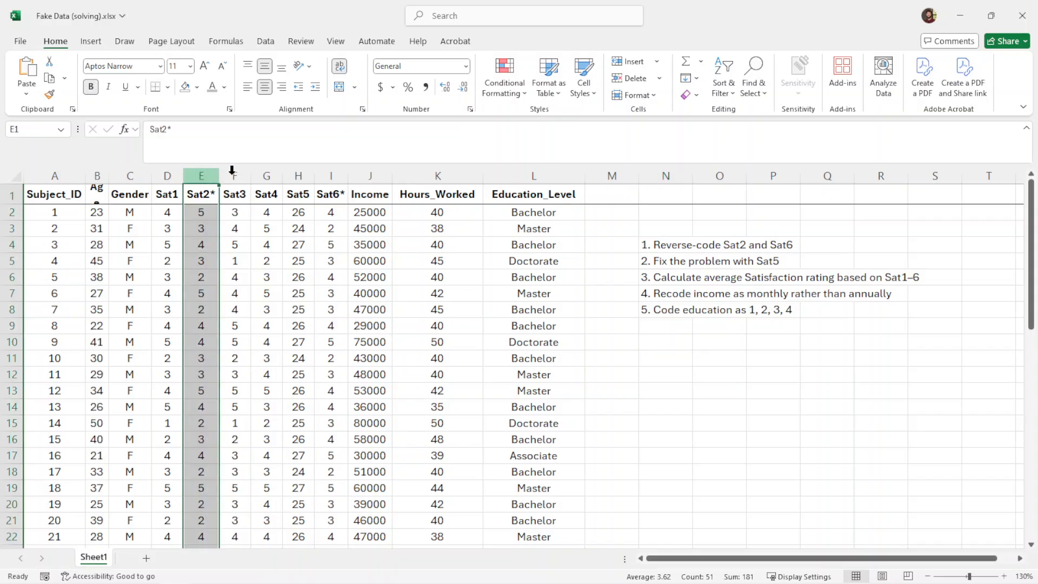
pyautogui.click(329, 171)
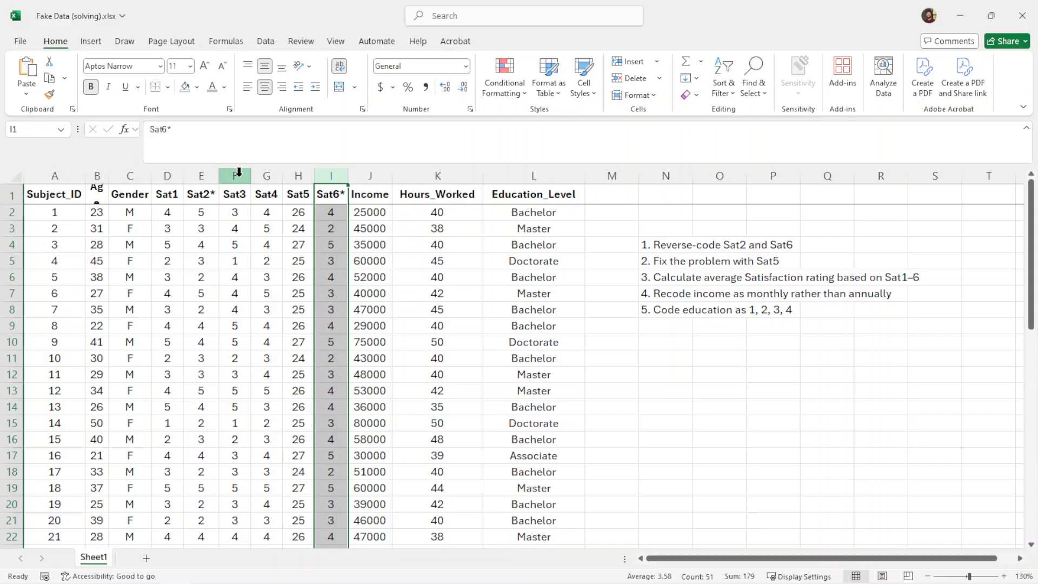
pyautogui.click(204, 214)
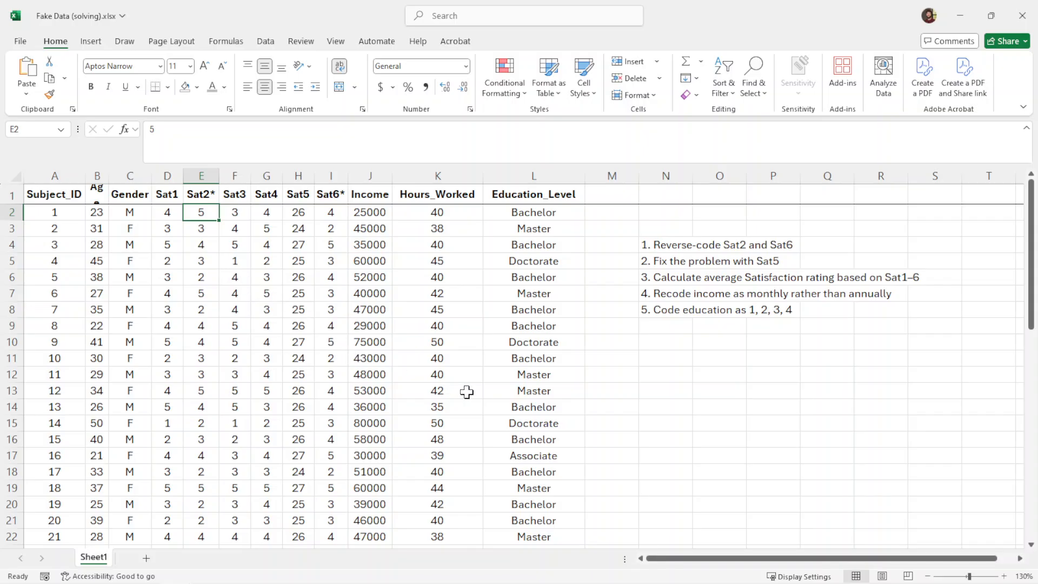
pyautogui.write('1')
pyautogui.press('Return')
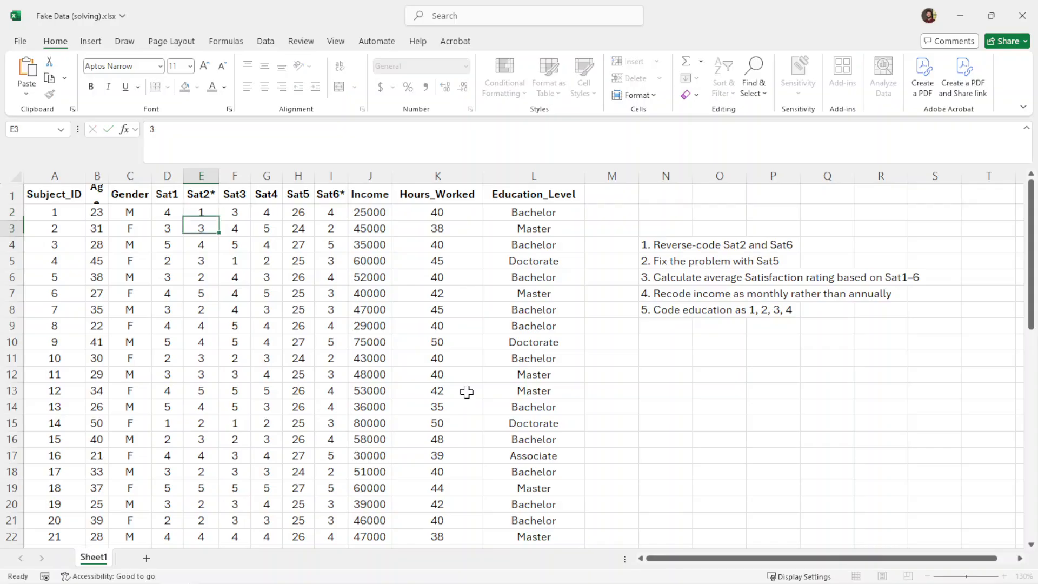
pyautogui.press('Return')
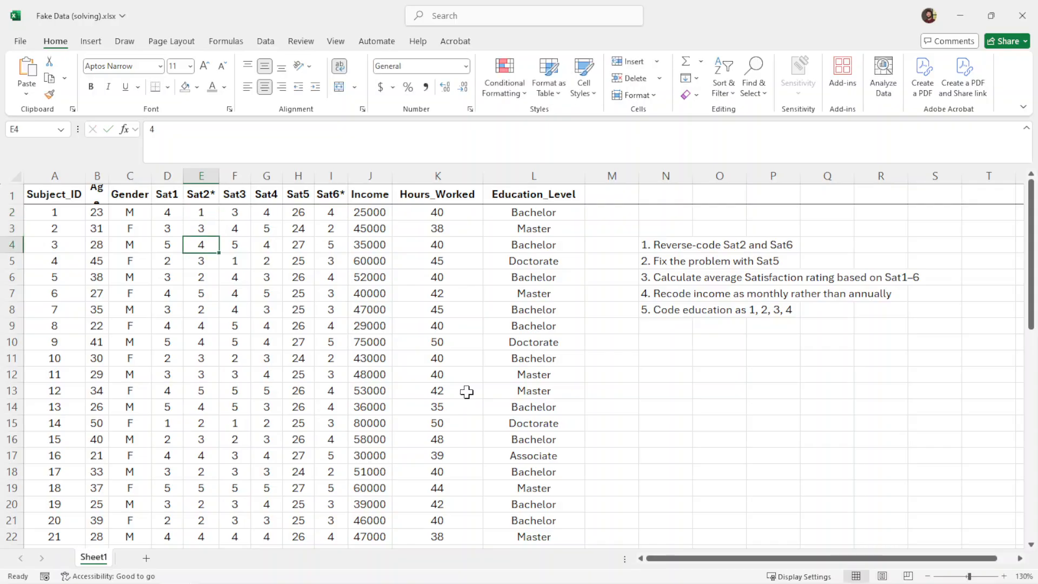
pyautogui.write('2')
pyautogui.press('Return')
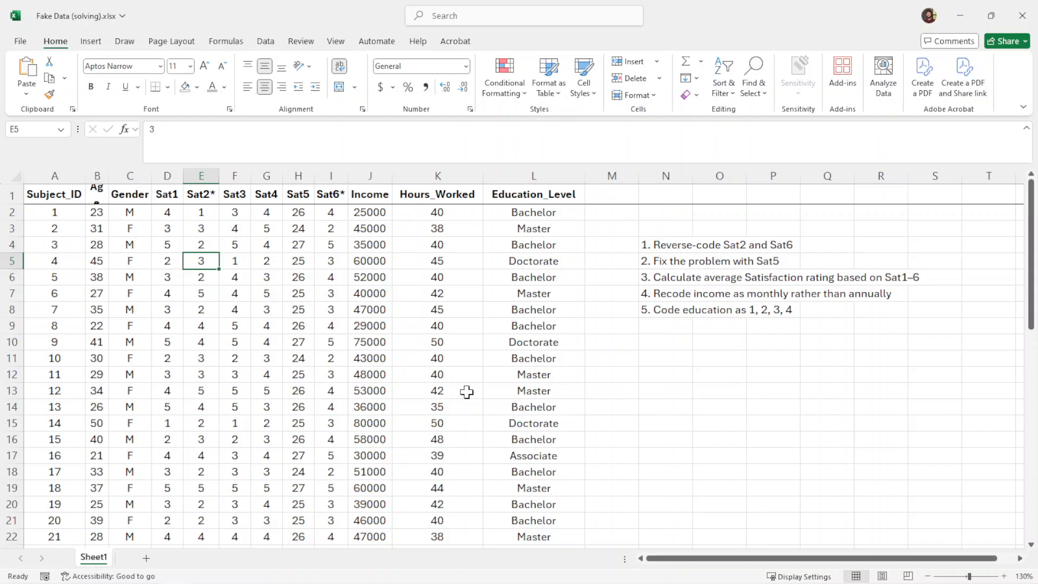
pyautogui.press('Return')
pyautogui.write('4')
pyautogui.press('Return')
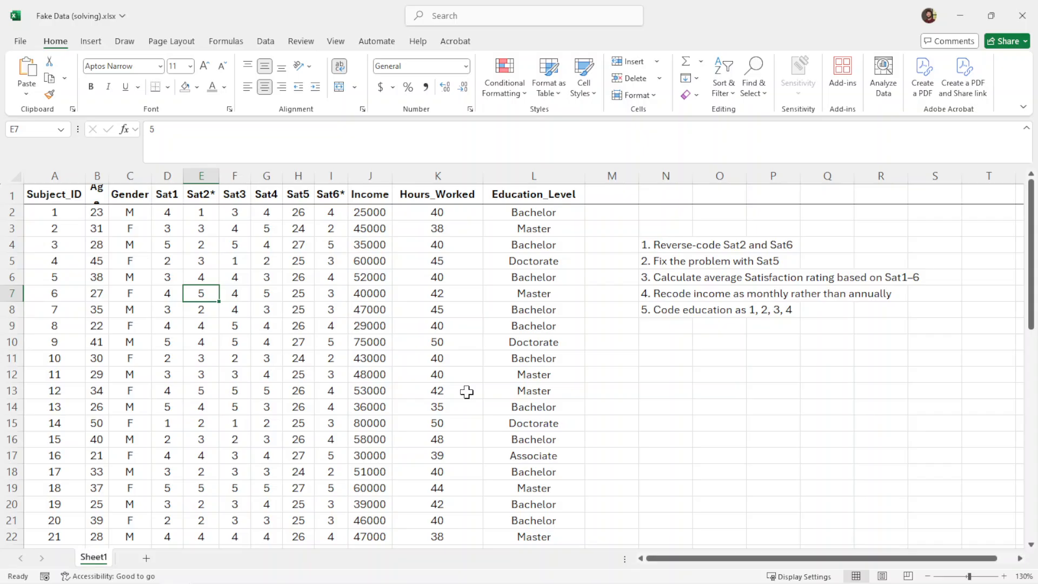
# Step: Undo the three hand-entered scores in the Sat2 column
pyautogui.hotkey('ctrl', 'z')
pyautogui.hotkey('ctrl', 'z')
pyautogui.hotkey('ctrl', 'z')
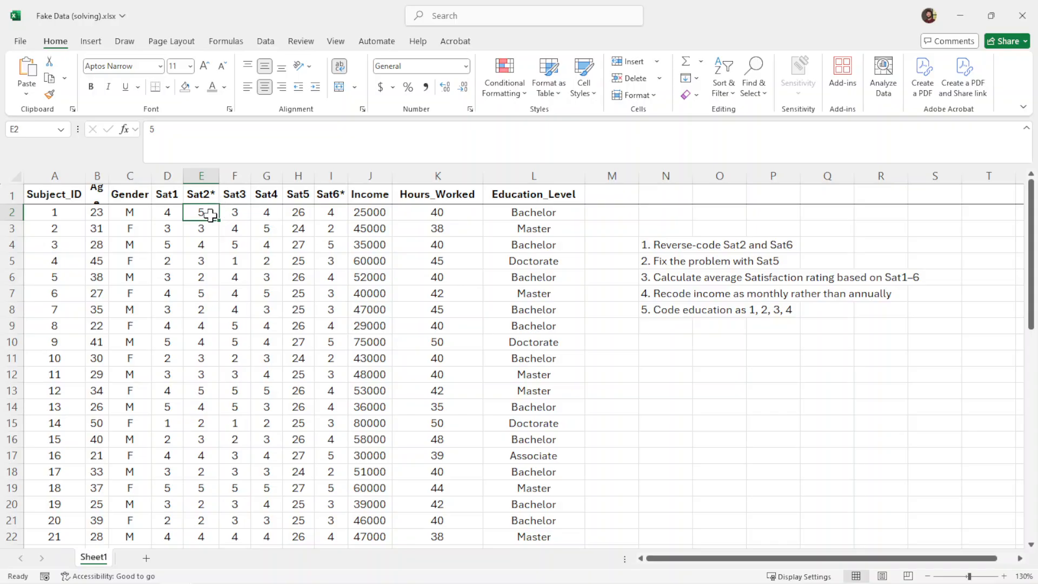
# Step: Insert an empty column between Sat2* and Sat3
pyautogui.moveTo(204, 213); pyautogui.dragTo(201, 456)
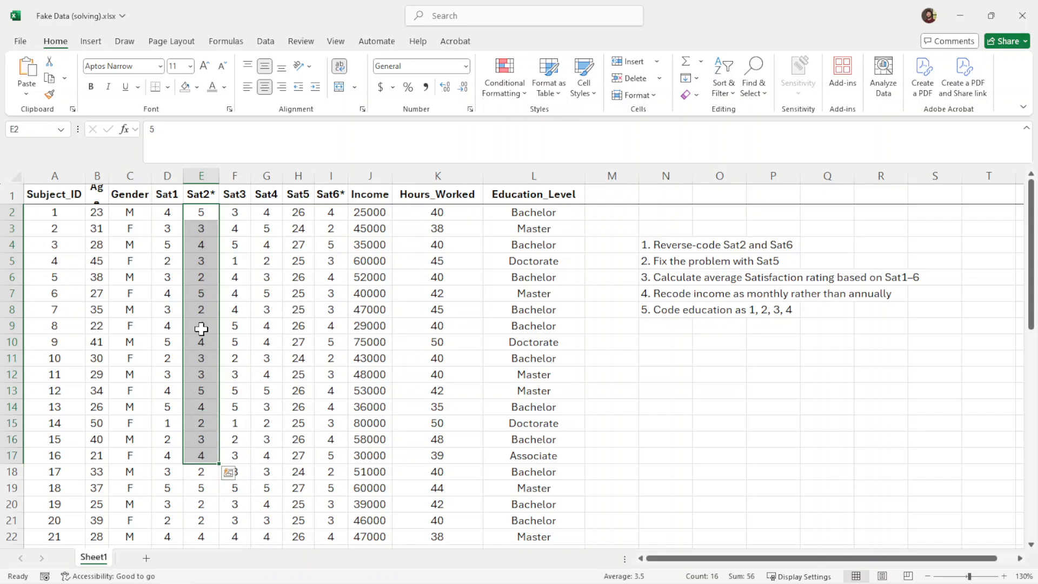
pyautogui.click(203, 195)
pyautogui.rightClick(231, 176)
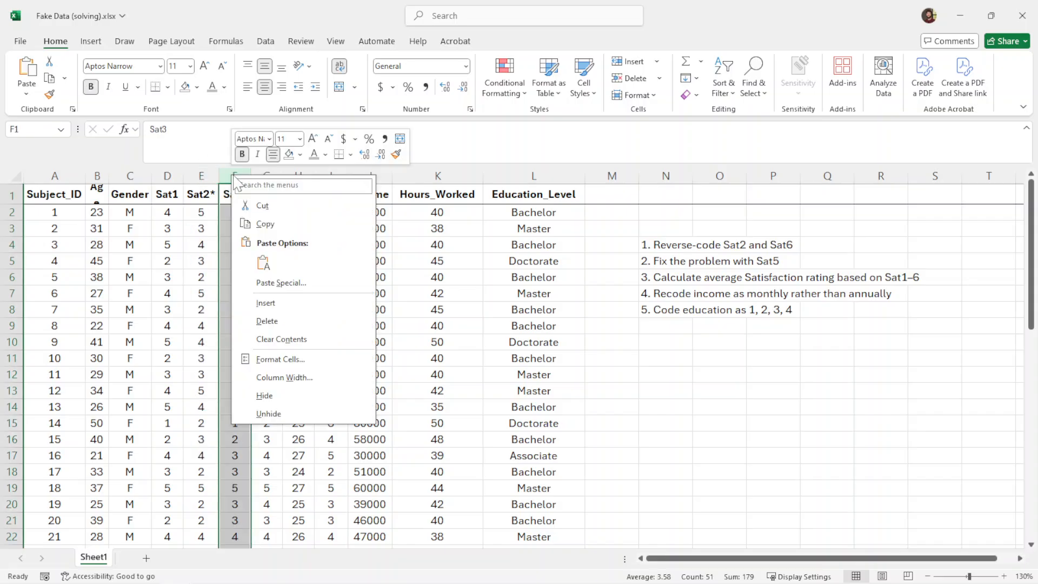
pyautogui.click(265, 303)
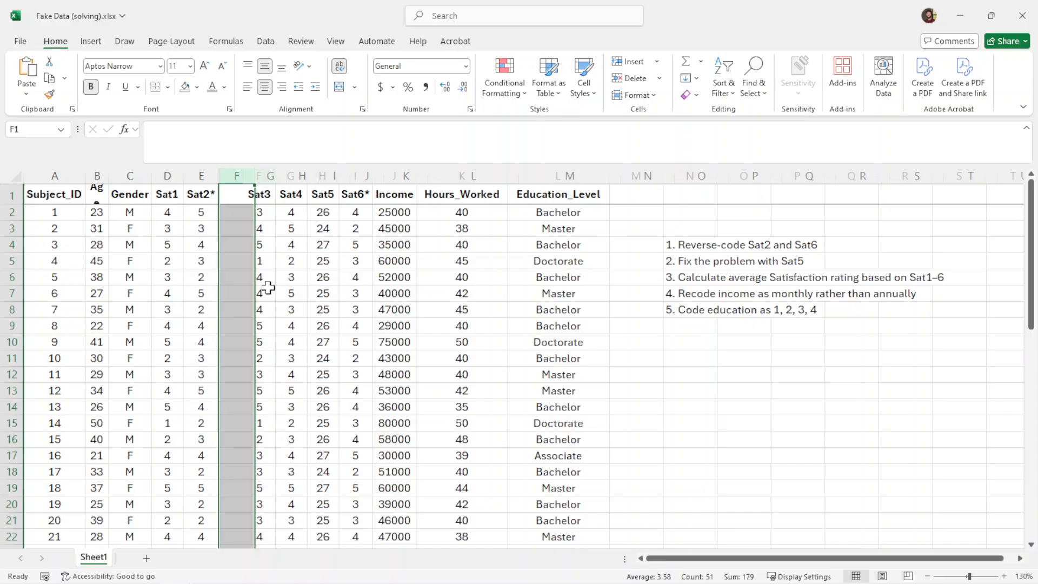
# Step: Head the new column Sat2r and set the text of the original Sat2* column to light grey
pyautogui.click(238, 193)
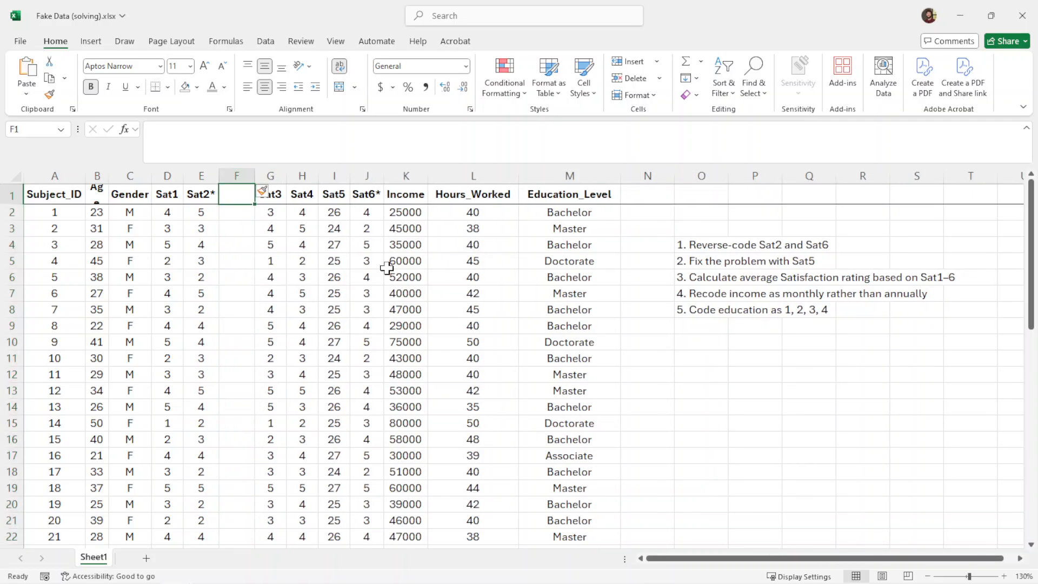
pyautogui.write('Sat2')
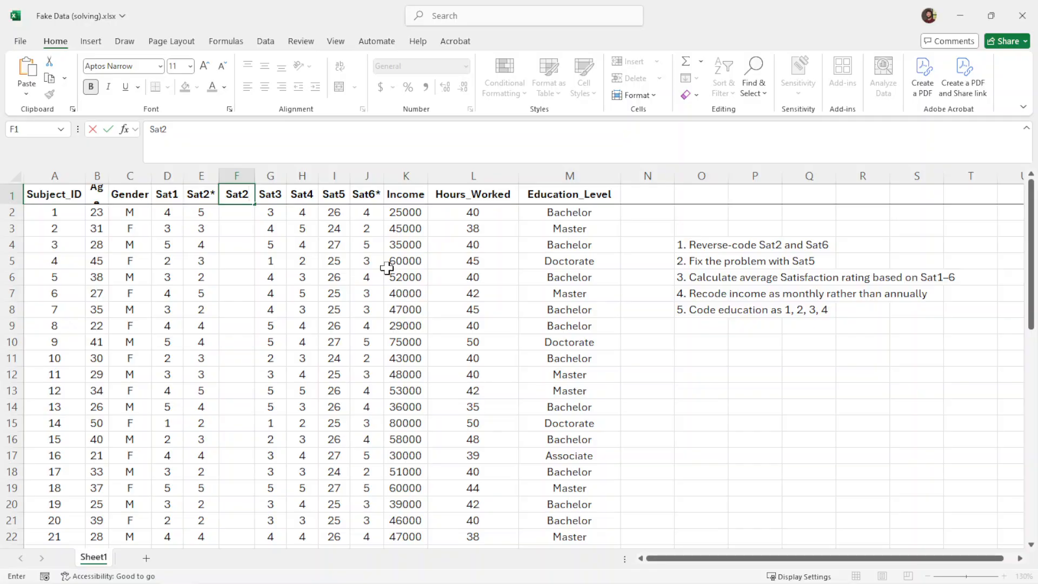
pyautogui.write('r')
pyautogui.press('Return')
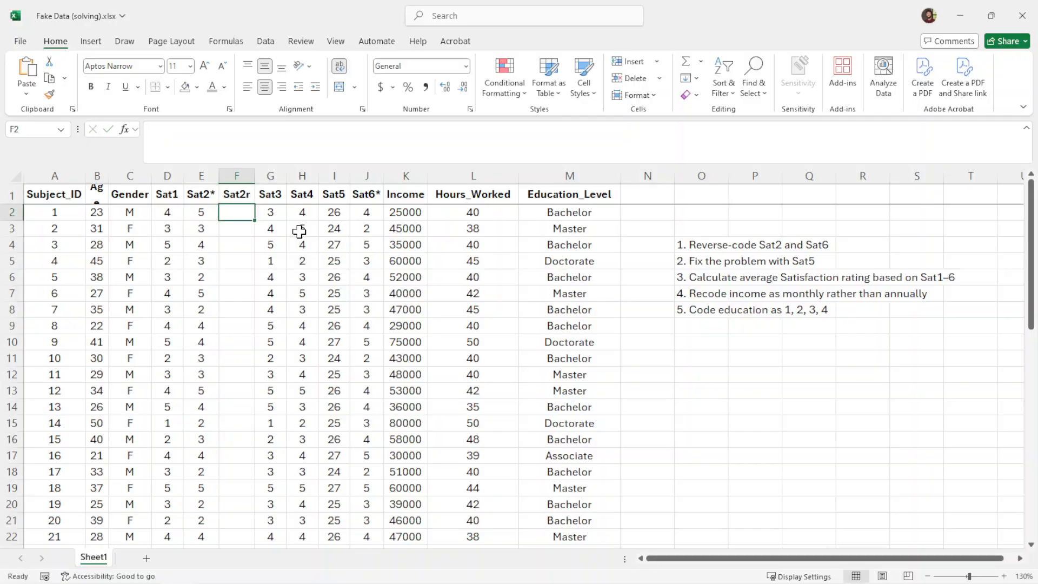
pyautogui.click(201, 175)
pyautogui.click(212, 86)
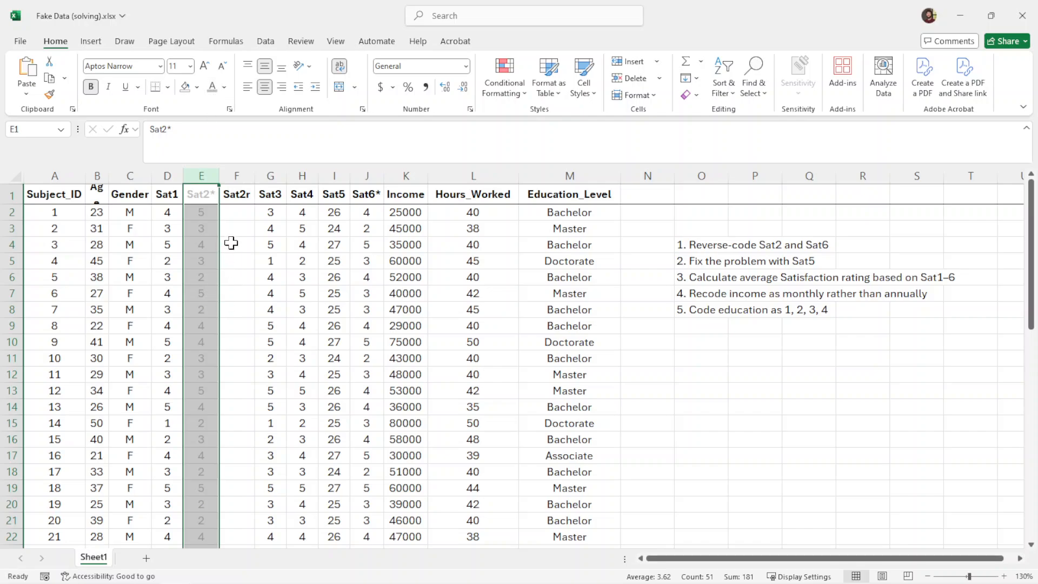
# Step: Enter the reverse-coding formula =6-E2 in F2 for the first subject
pyautogui.click(236, 211)
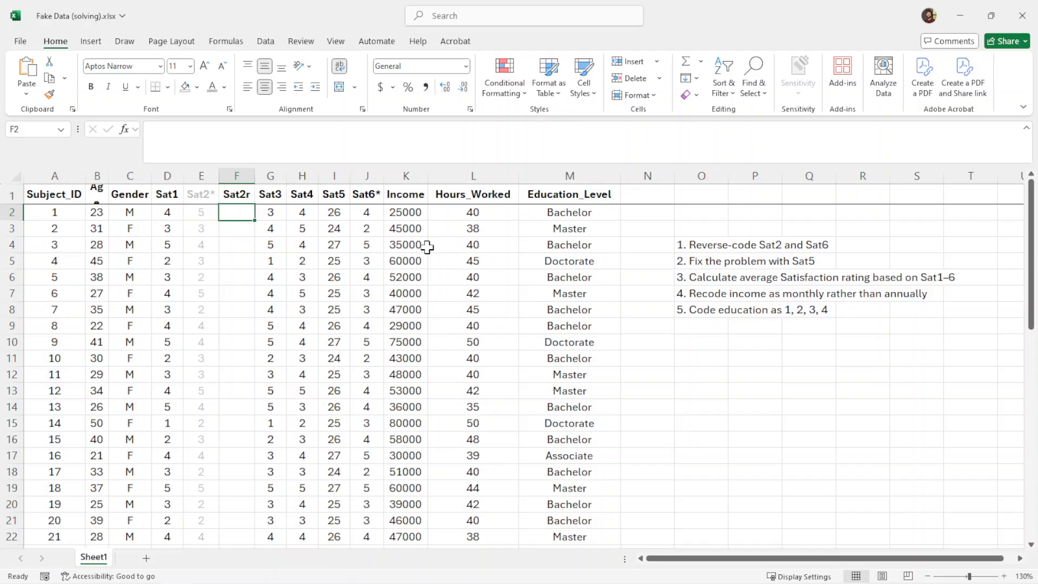
pyautogui.write('-=')
pyautogui.press('BackSpace')
pyautogui.press('BackSpace')
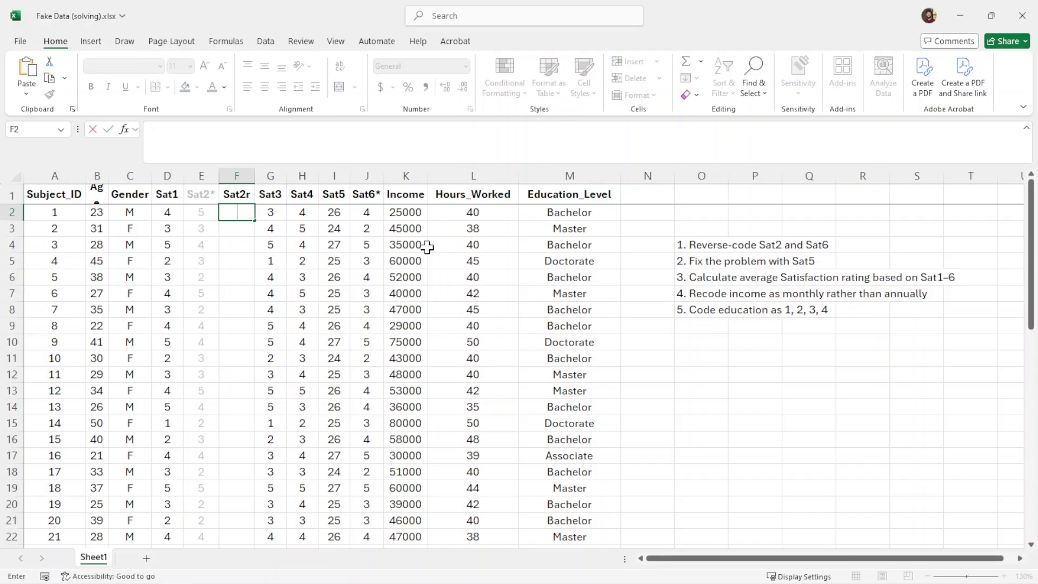
pyautogui.write('=6-')
pyautogui.click(202, 212)
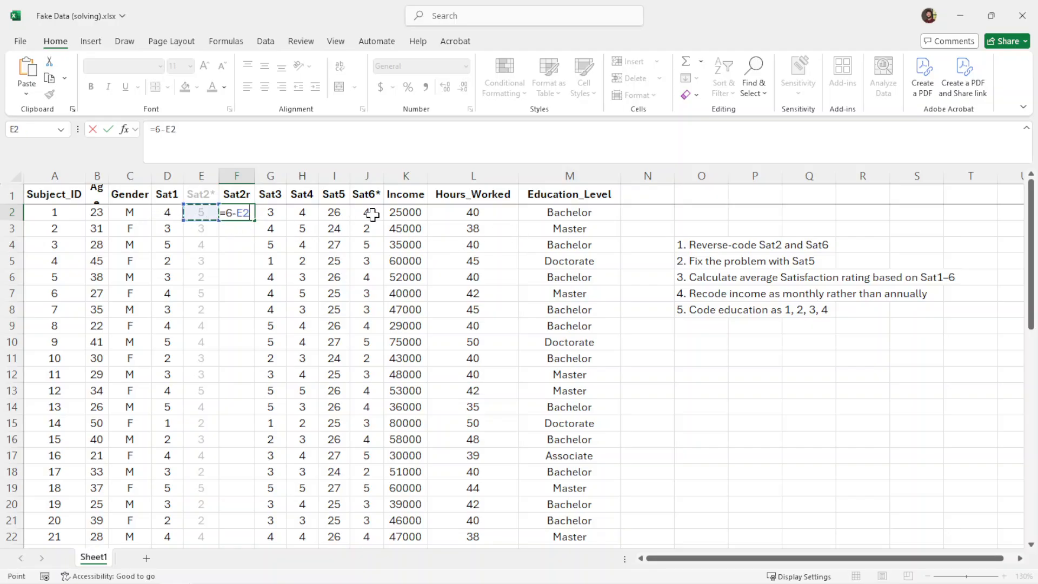
pyautogui.press('Return')
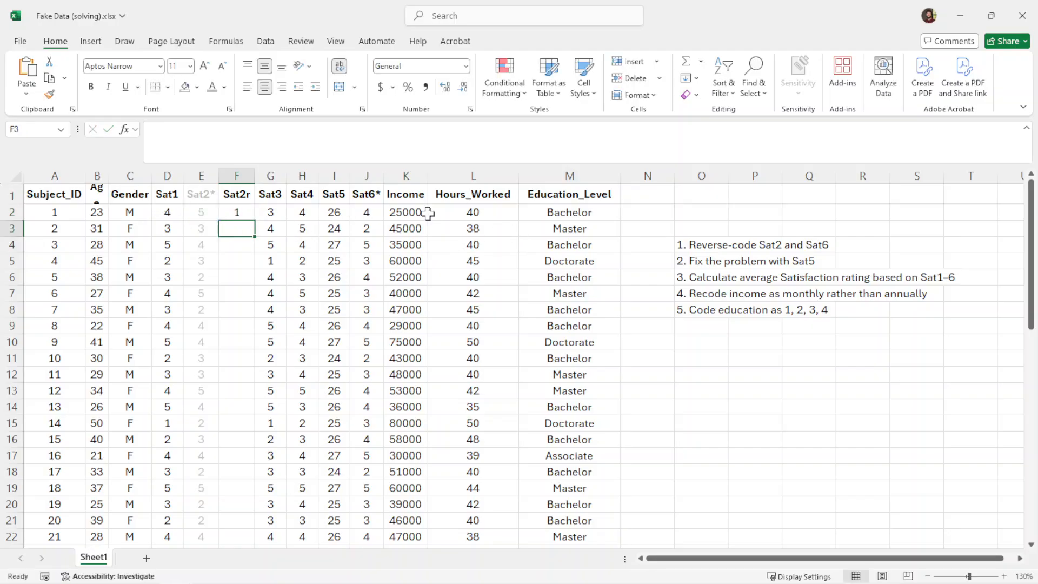
# Step: Fill the Sat2r formula from F2 down to the last record in row 51
pyautogui.click(248, 213)
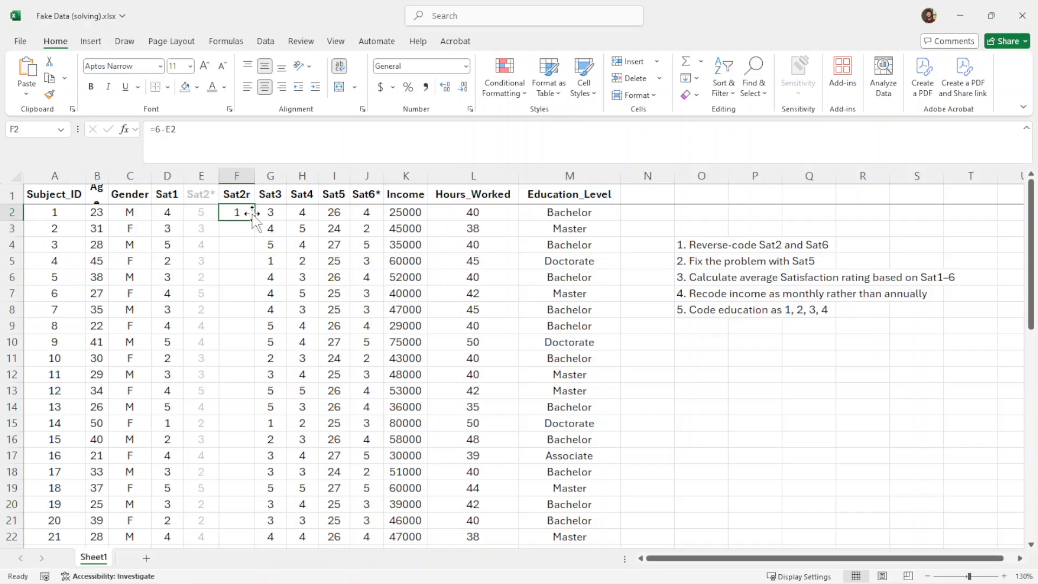
pyautogui.moveTo(255, 221); pyautogui.dragTo(238, 440)
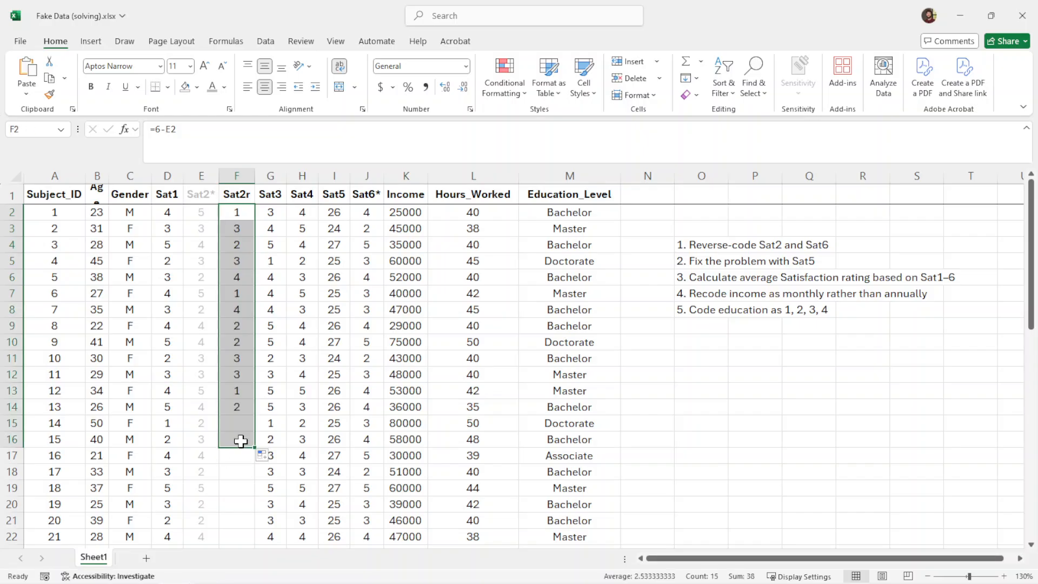
pyautogui.scroll(-2, 245, 340)
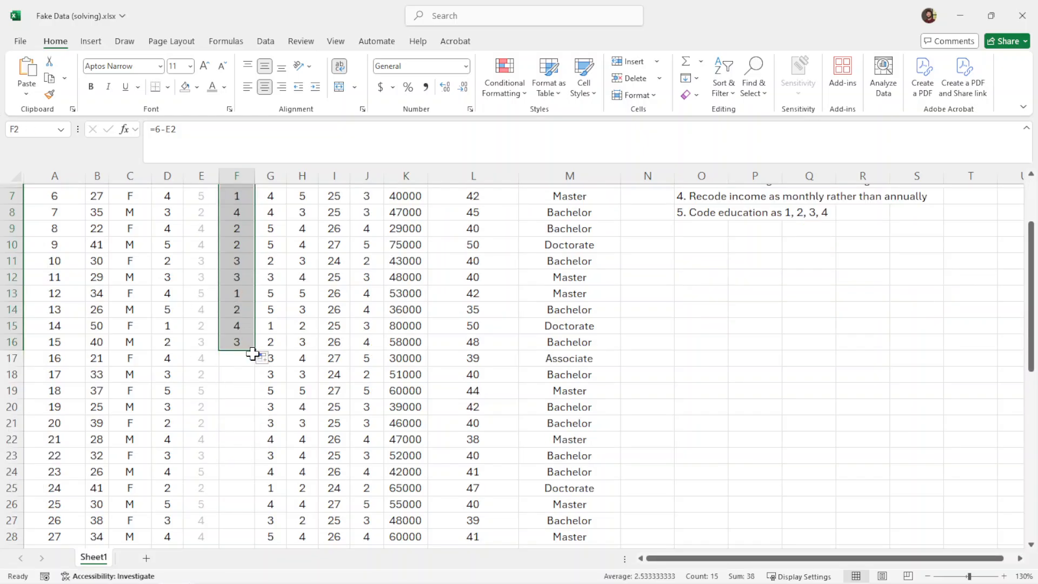
pyautogui.moveTo(254, 352); pyautogui.dragTo(233, 462)
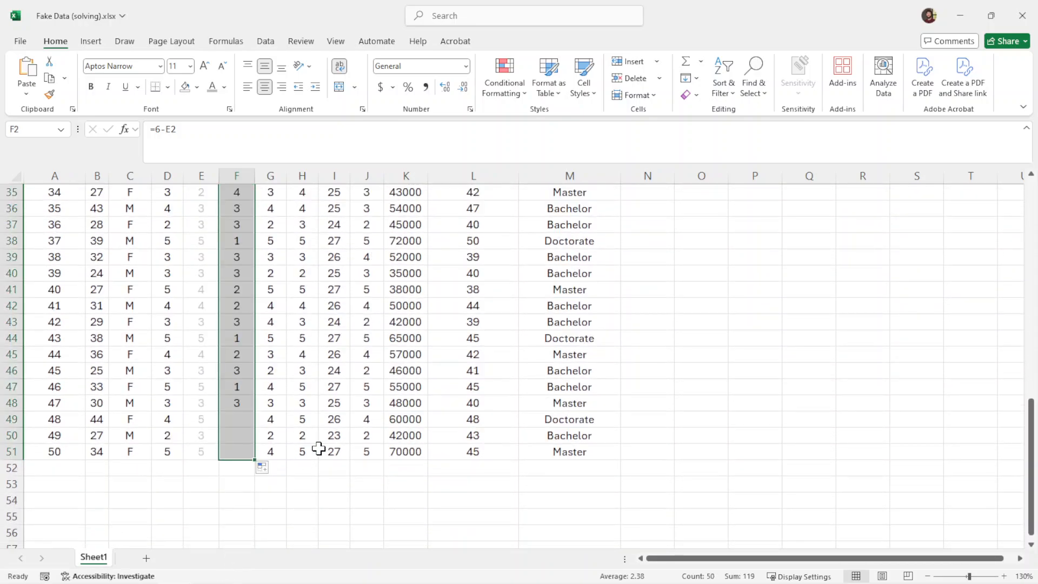
pyautogui.scroll(11, 239, 422)
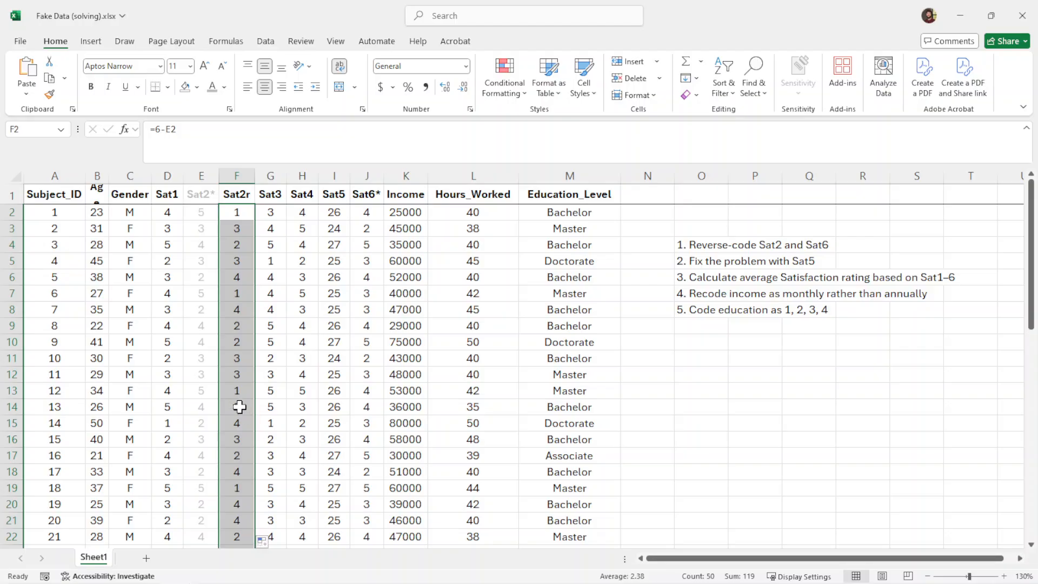
# Step: Insert a column between Sat6* and Income and head it Sat6r
pyautogui.rightClick(400, 176)
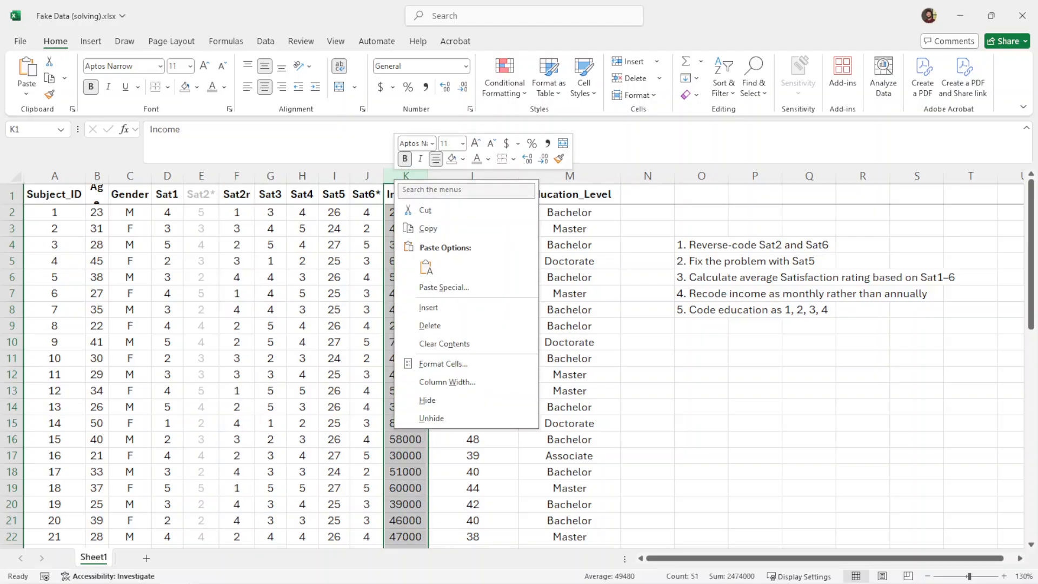
pyautogui.click(424, 306)
pyautogui.click(400, 197)
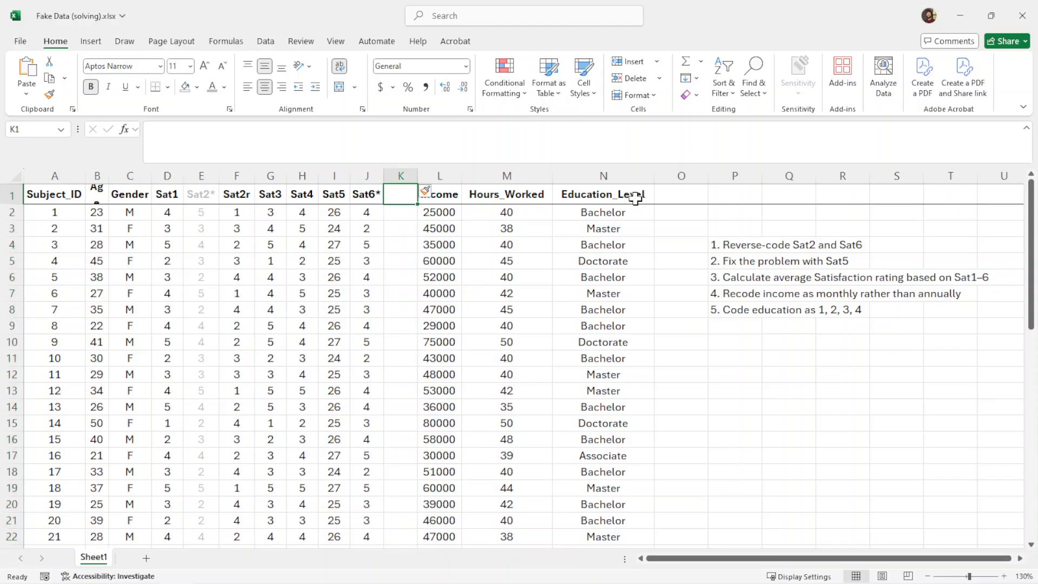
pyautogui.write('Sat6r')
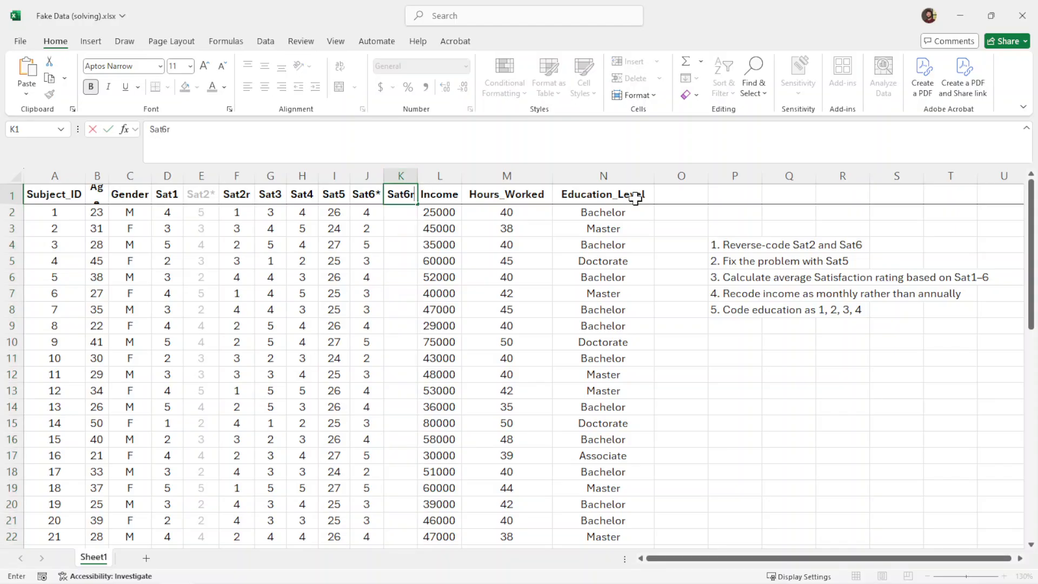
pyautogui.press('Return')
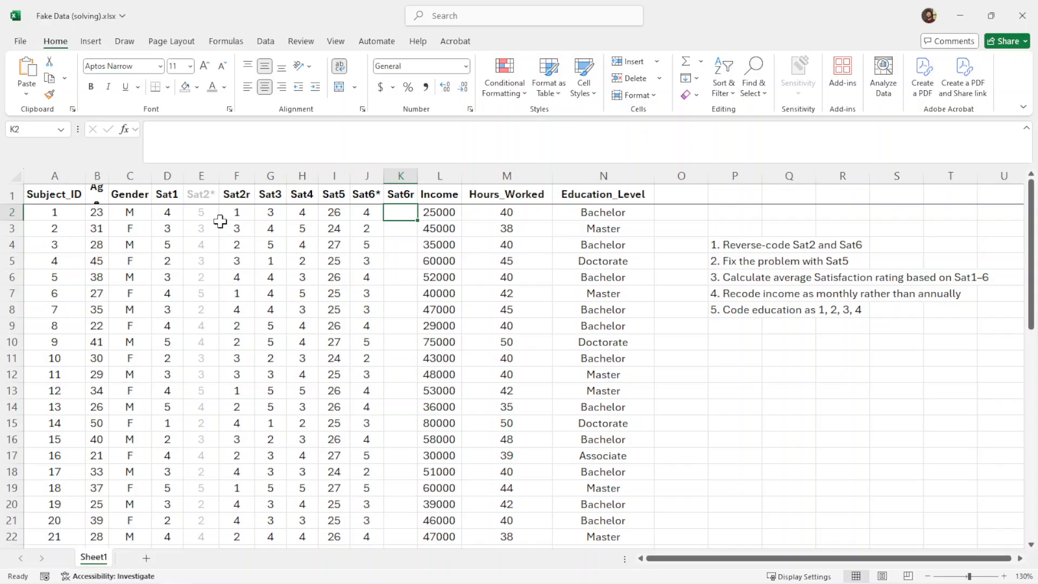
pyautogui.click(204, 211)
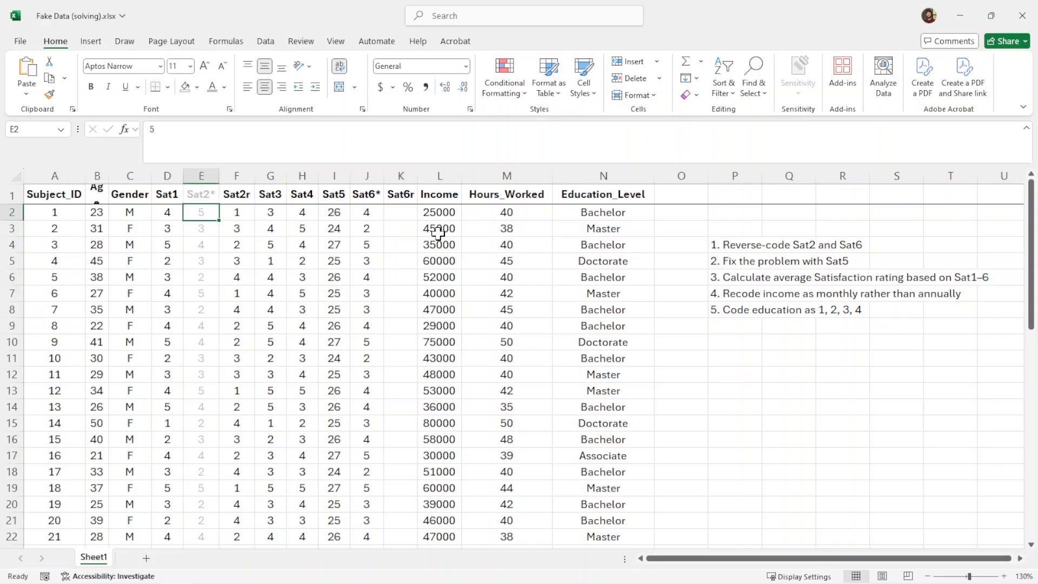
pyautogui.hotkey('ctrl', 'shift', 'Down')
pyautogui.scroll(-1, 278, 391)
pyautogui.scroll(10, 279, 392)
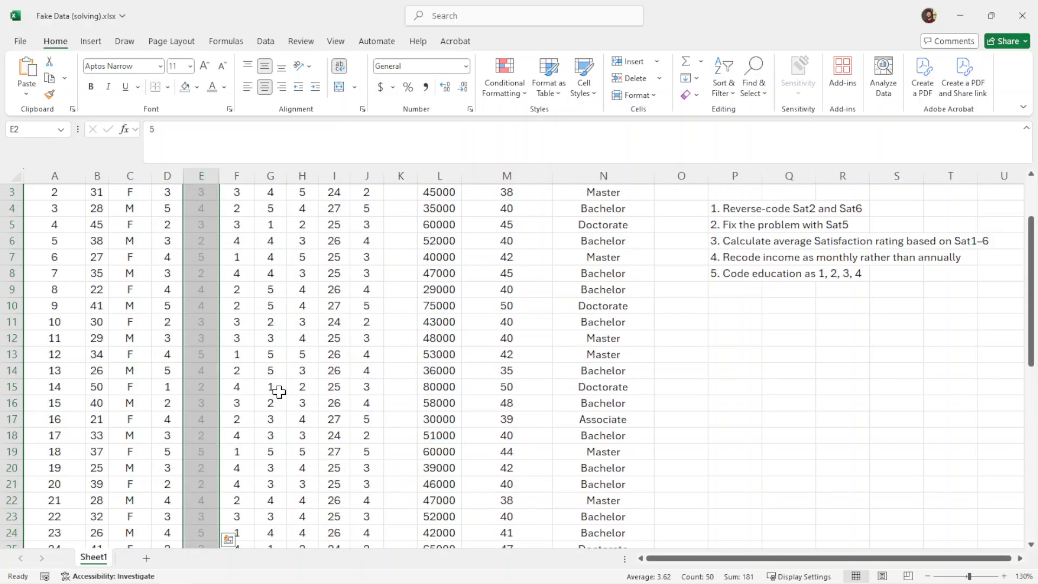
pyautogui.scroll(1, 279, 392)
pyautogui.hotkey('ctrl', 'c')
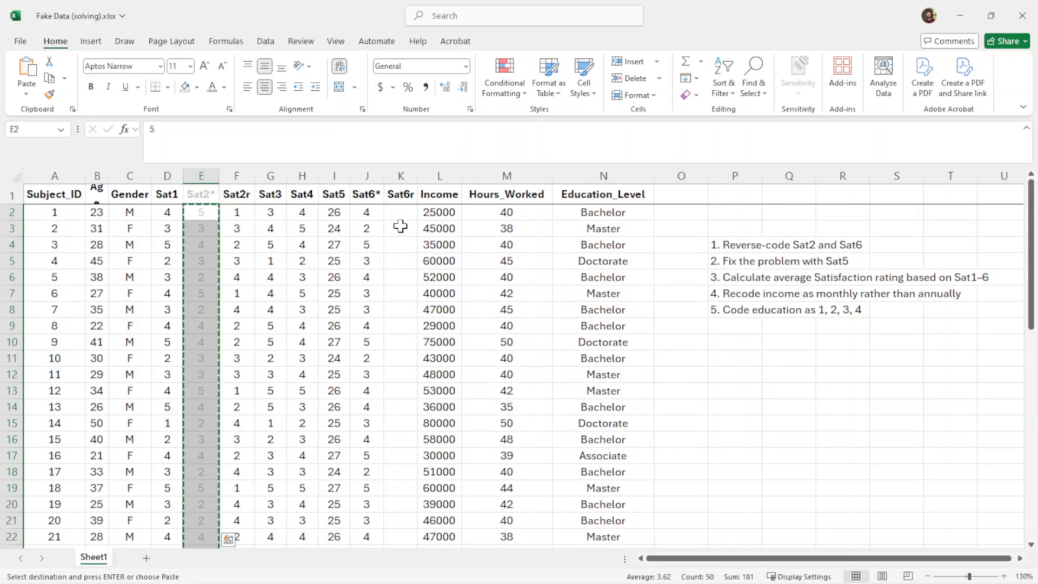
pyautogui.click(390, 212)
pyautogui.hotkey('ctrl', 'v')
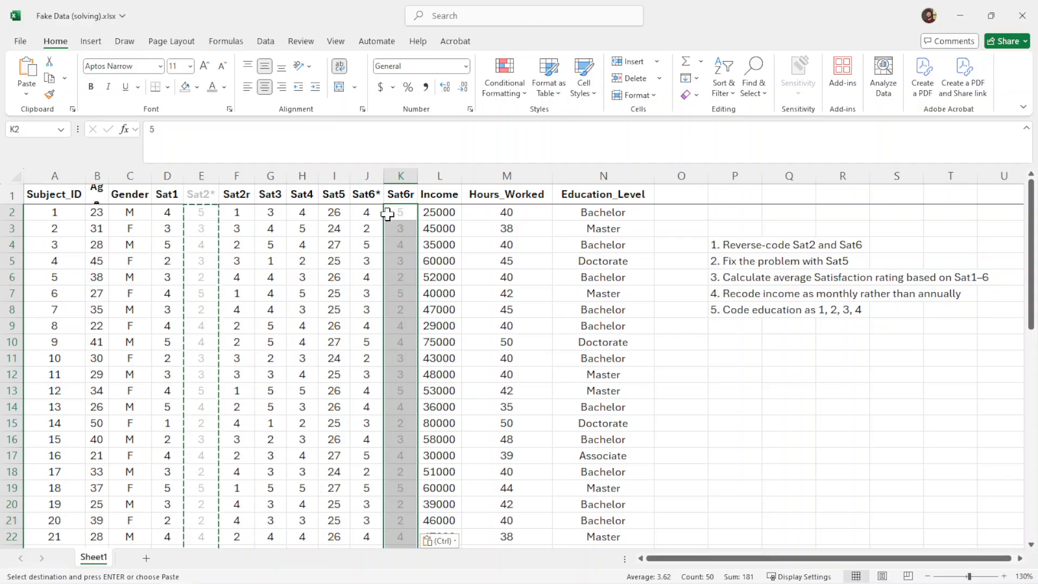
pyautogui.hotkey('ctrl', 'z')
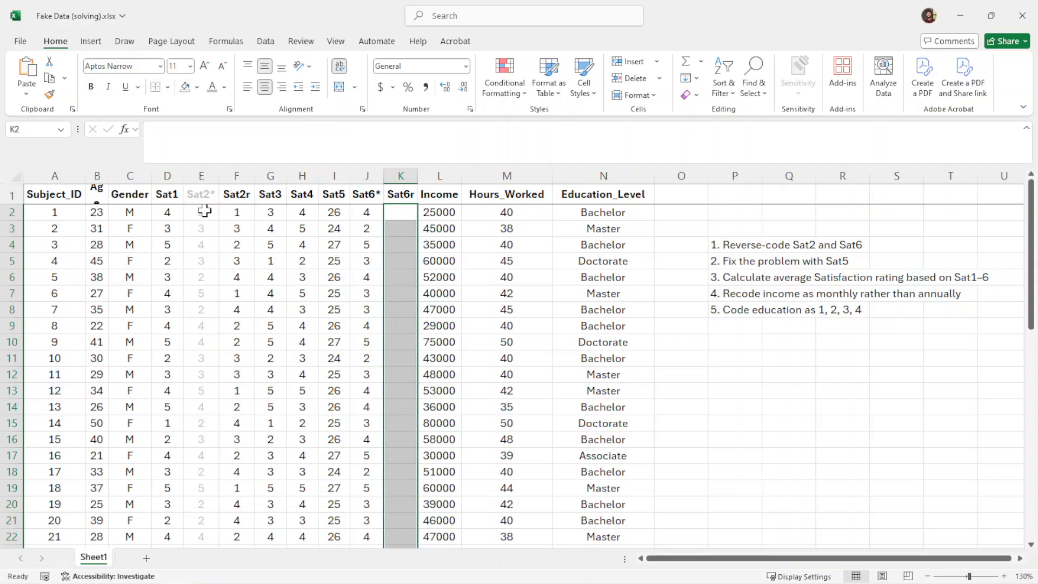
# Step: Copy the Sat2r reverse-coding formulas for all records into the Sat6r column, starting at K2
pyautogui.click(238, 211)
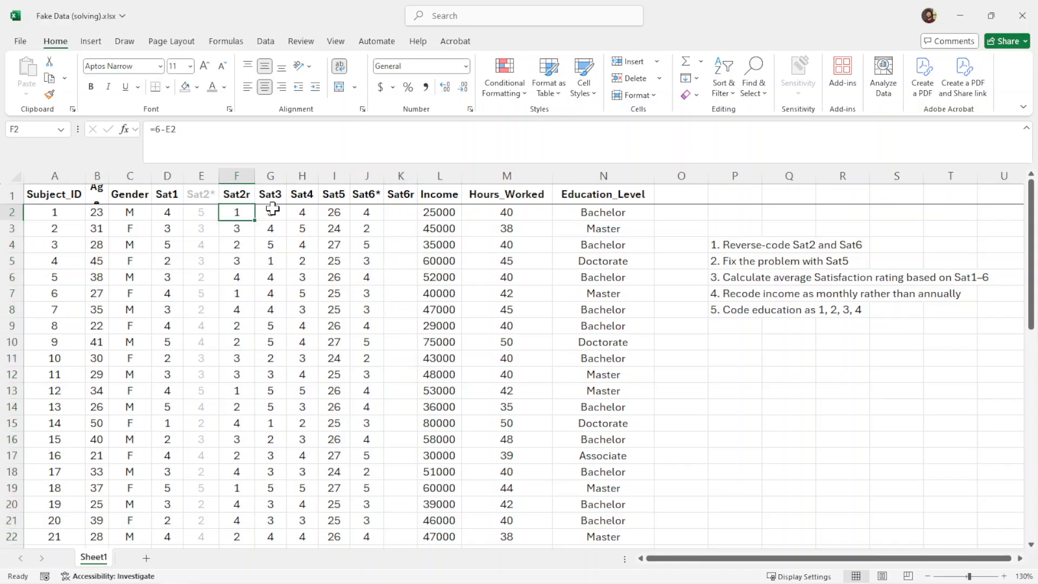
pyautogui.hotkey('ctrl', 'shift', 'Down')
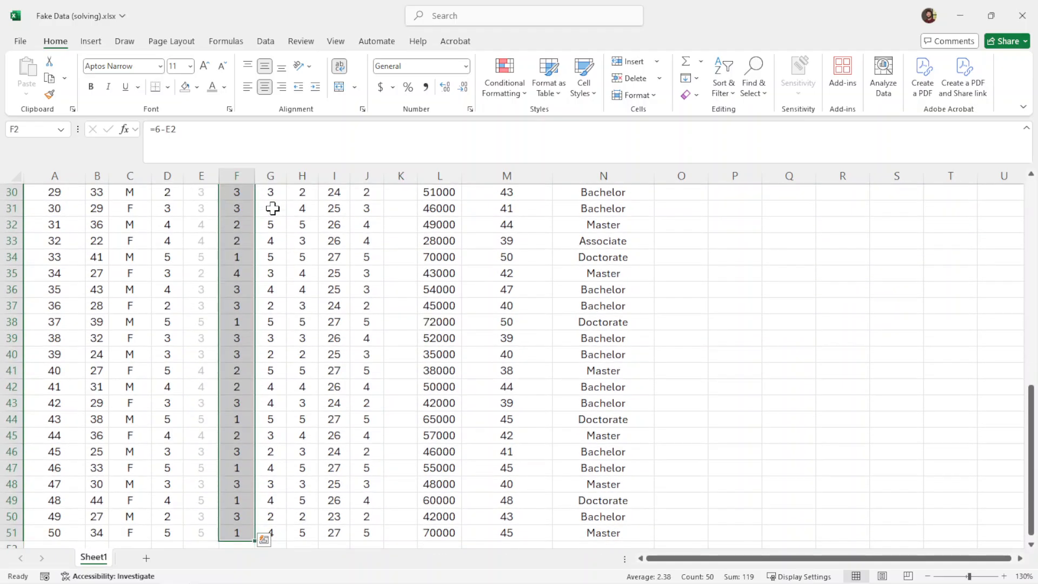
pyautogui.hotkey('ctrl', 'c')
pyautogui.scroll(10, 301, 376)
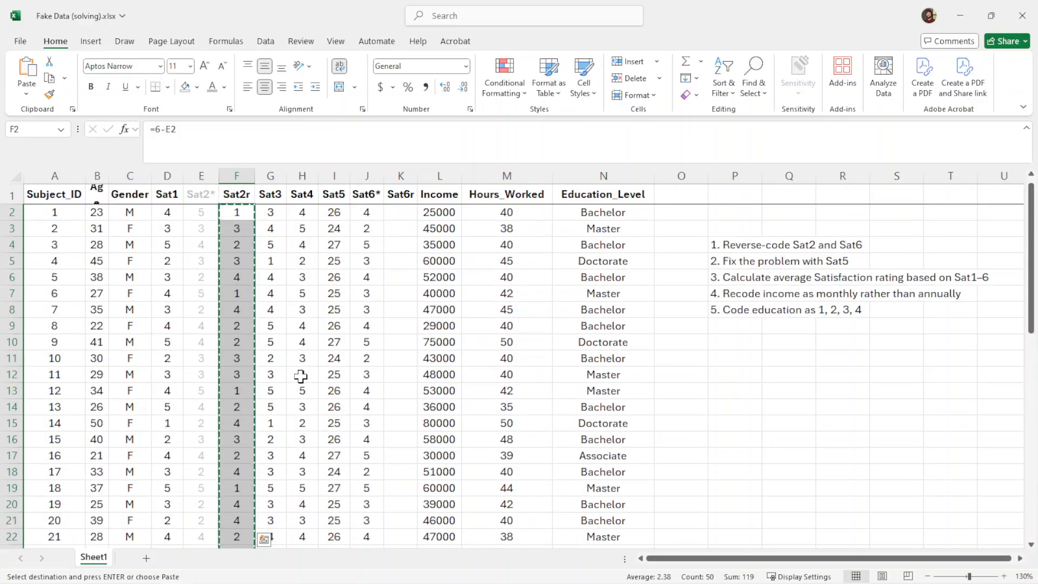
pyautogui.click(406, 212)
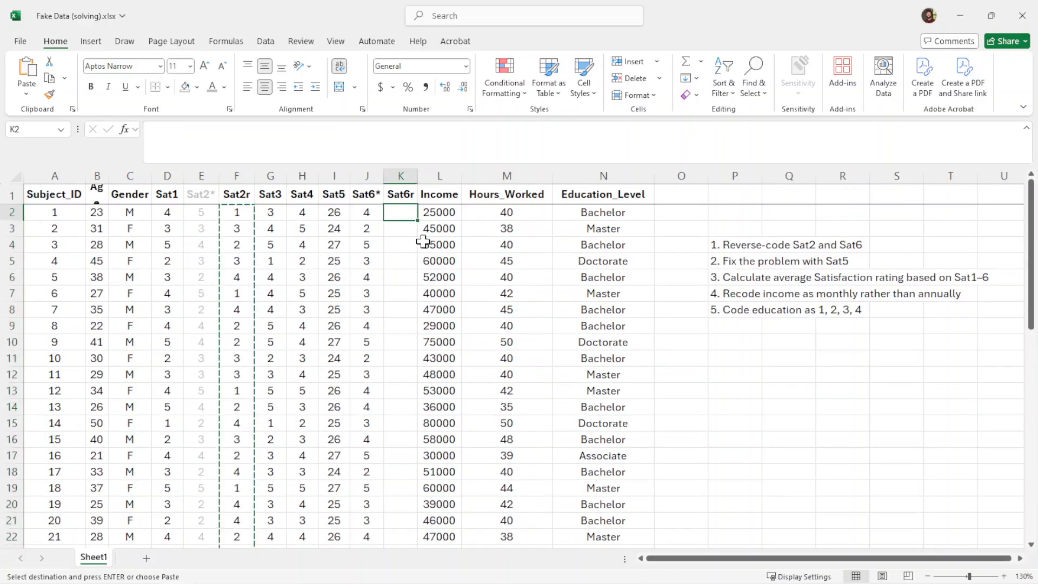
pyautogui.hotkey('ctrl', 'v')
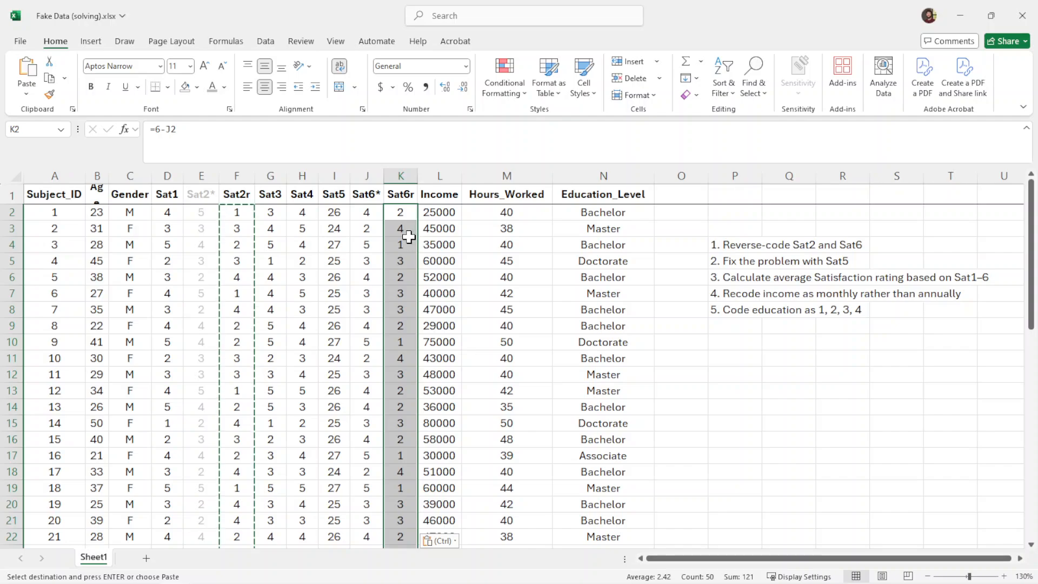
pyautogui.press('Escape')
# Step: Inspect the Sat6r formula in K2 to check which cell it references, comparing with the Sat2* and Sat2r pair
pyautogui.click(400, 213)
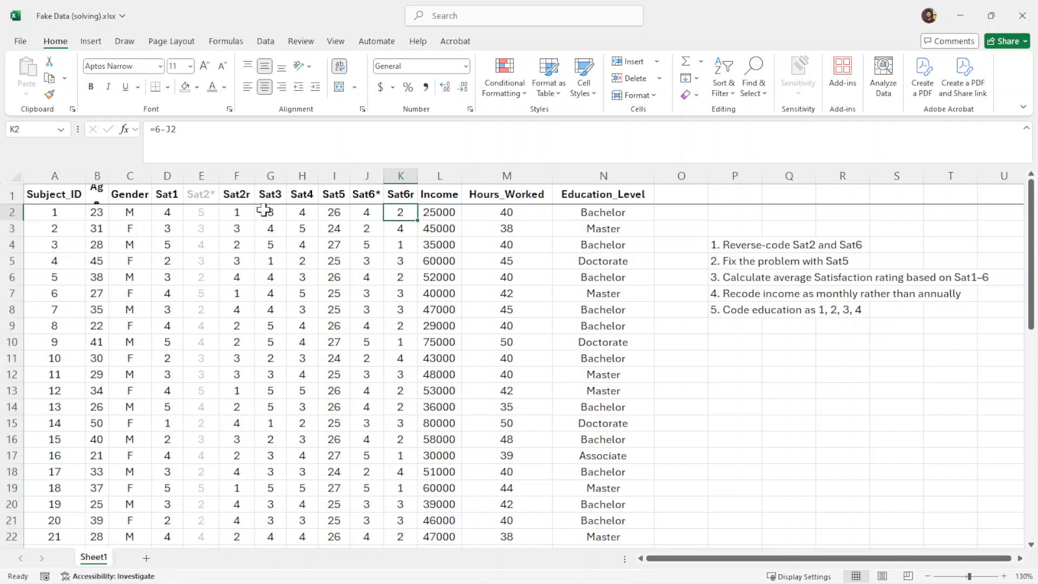
pyautogui.click(208, 213)
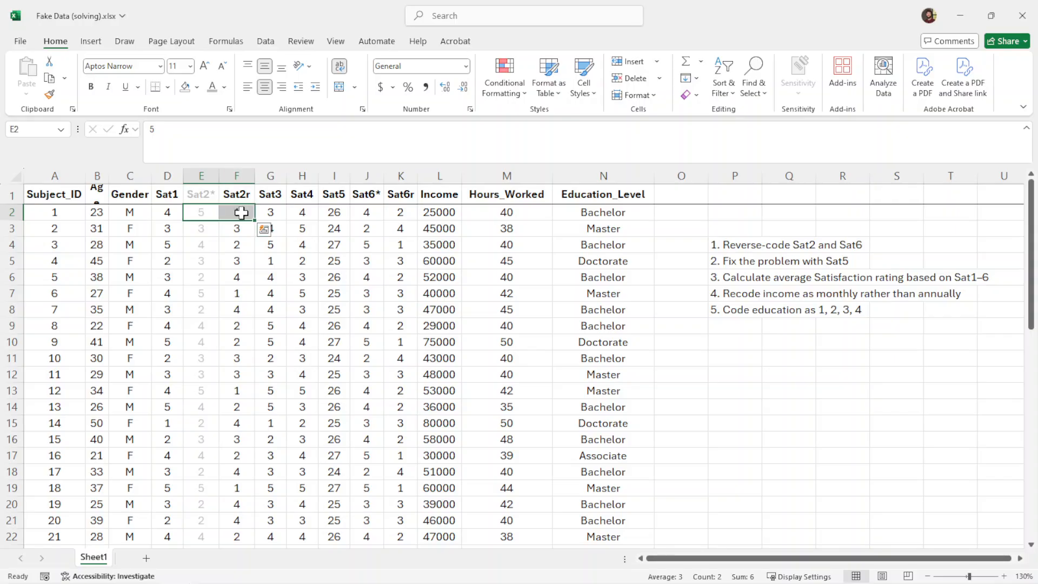
pyautogui.click(401, 212)
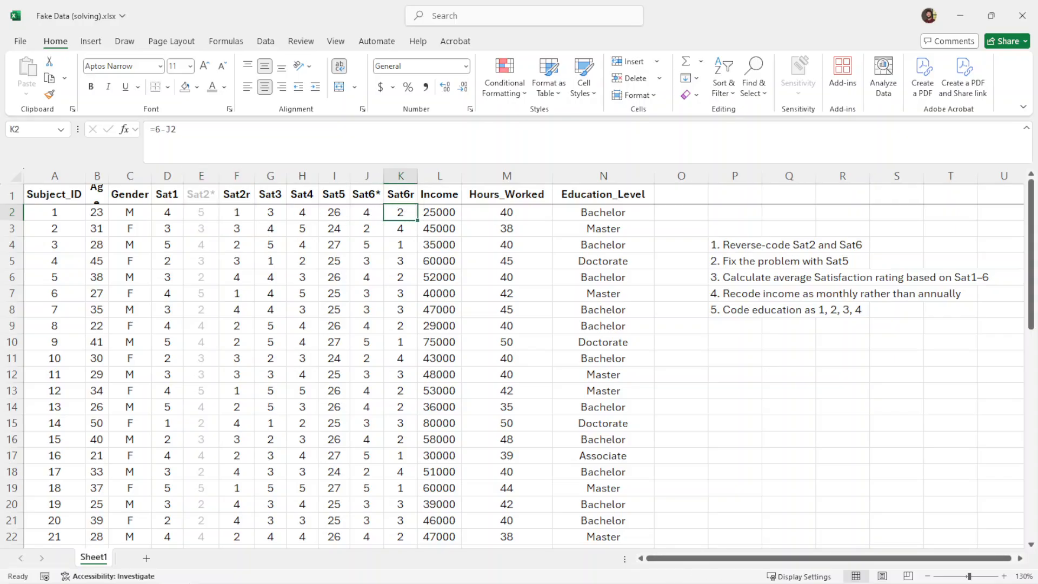
pyautogui.click(400, 196)
pyautogui.click(400, 213)
pyautogui.doubleClick(400, 213)
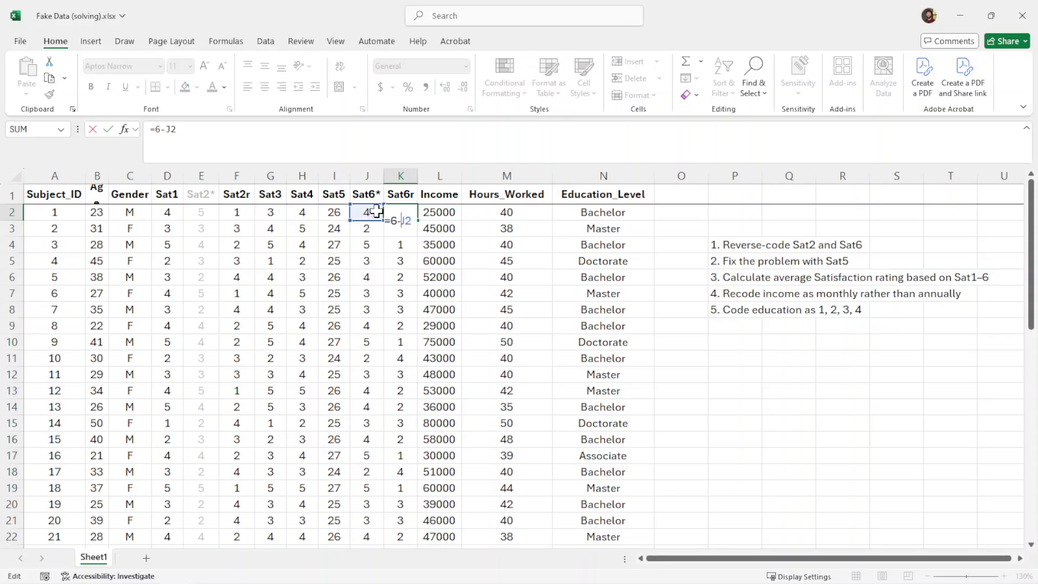
pyautogui.press('Escape')
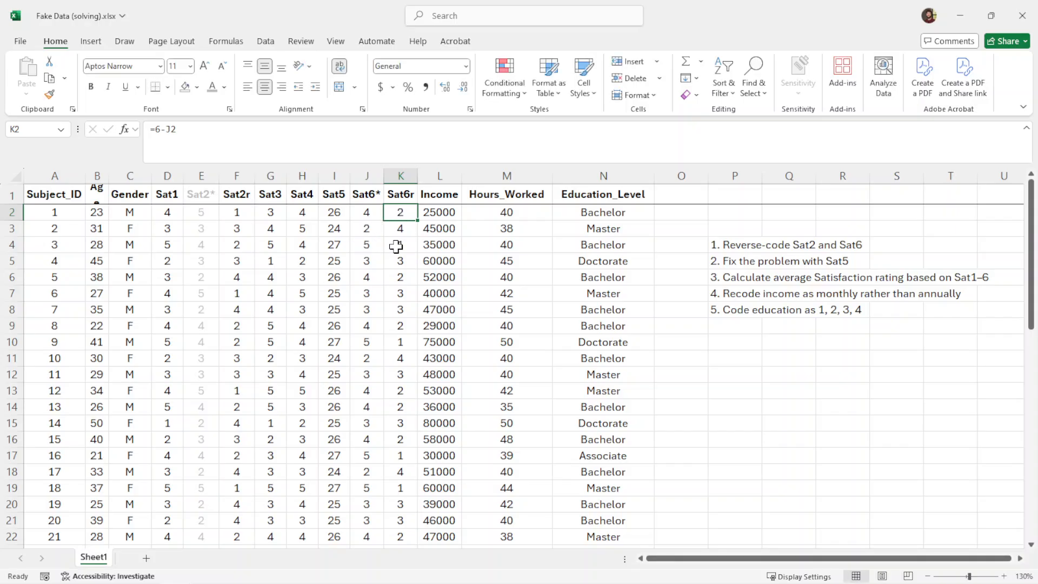
# Step: Set the text of the original Sat6* column to light grey
pyautogui.click(367, 175)
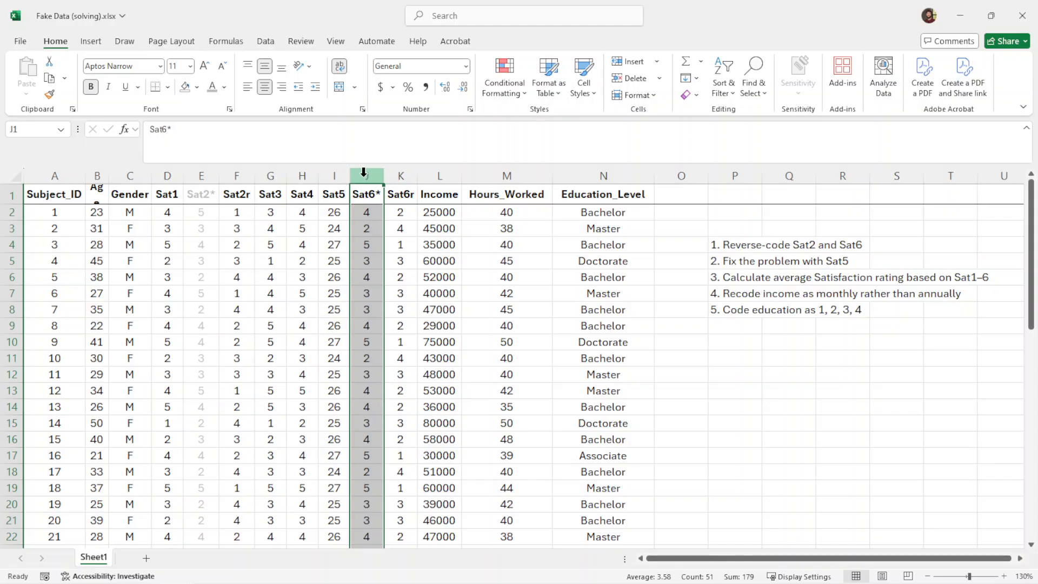
pyautogui.click(214, 88)
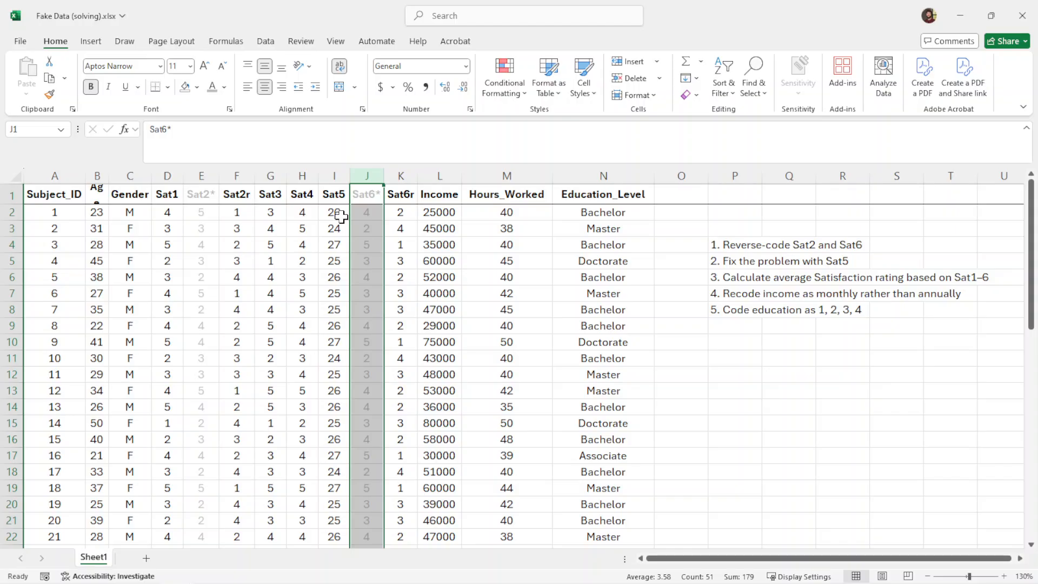
# Step: Insert a column between Sat5 and Sat6* and set its text colour to Automatic
pyautogui.rightClick(364, 176)
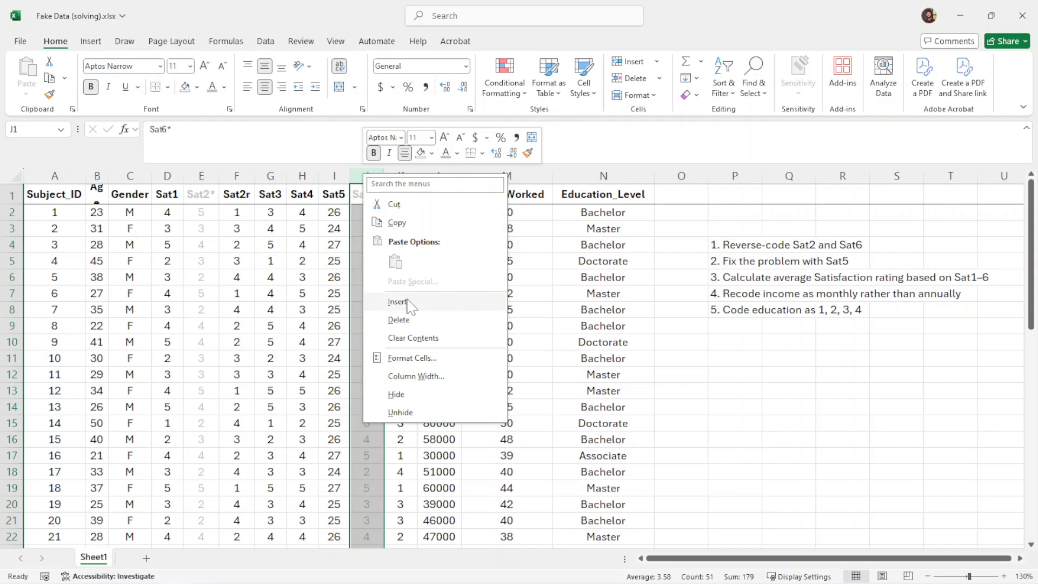
pyautogui.click(398, 302)
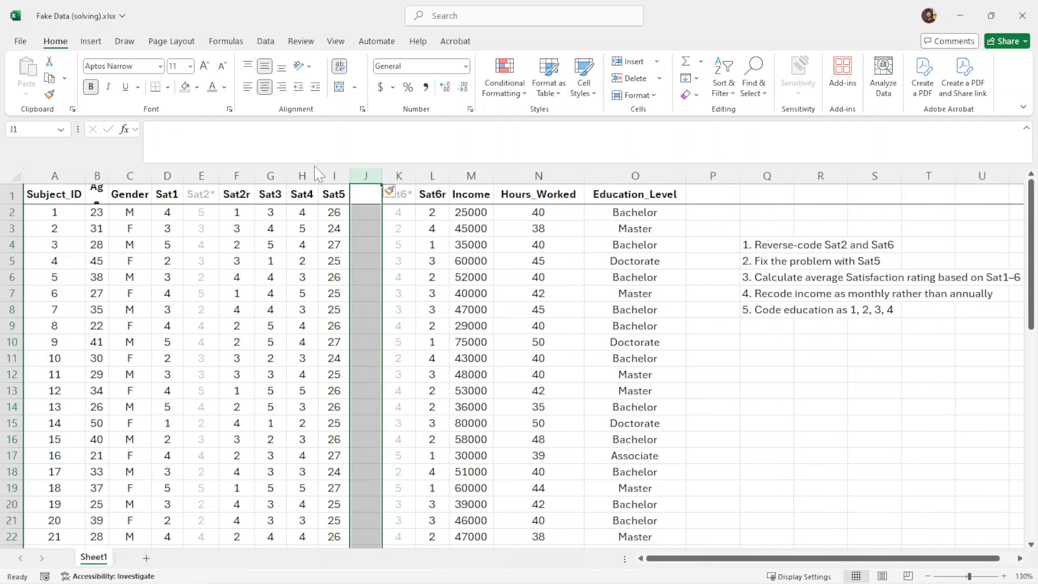
pyautogui.click(224, 87)
pyautogui.click(252, 135)
pyautogui.click(421, 230)
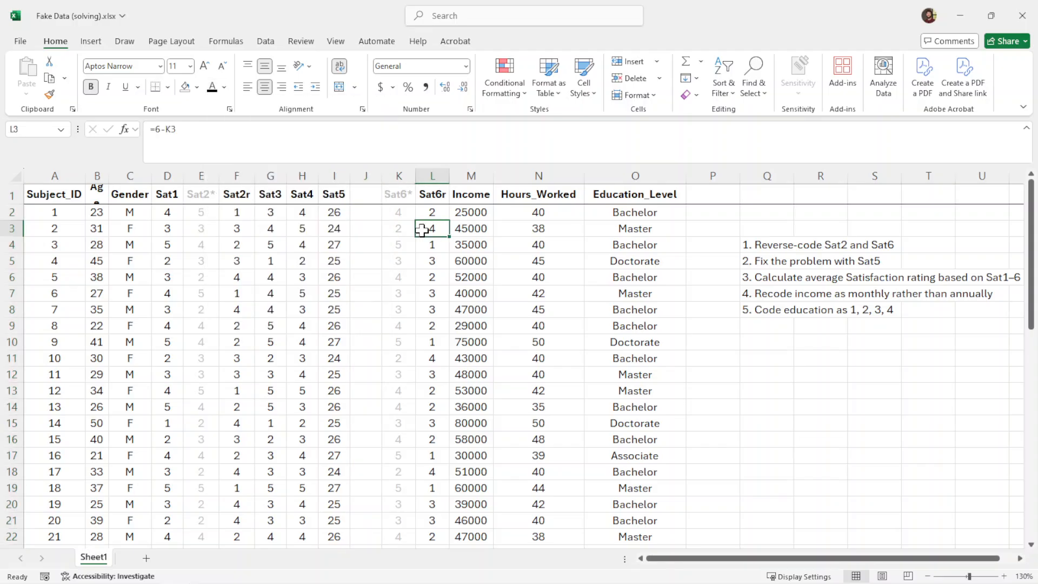
# Step: Head the new column after Sat5 as Sat5* and widen it slightly
pyautogui.click(367, 195)
pyautogui.write('Sat4')
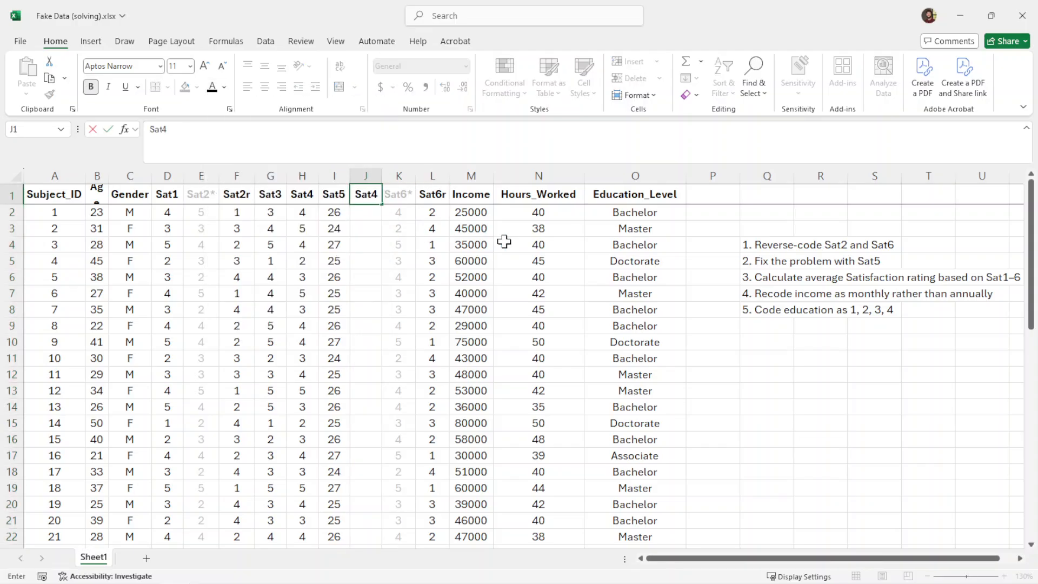
pyautogui.press('BackSpace')
pyautogui.write('5*')
pyautogui.press('Return')
pyautogui.moveTo(382, 182); pyautogui.dragTo(395, 178)
# Step: Set the text of the original Sat5 column to light grey
pyautogui.click(338, 177)
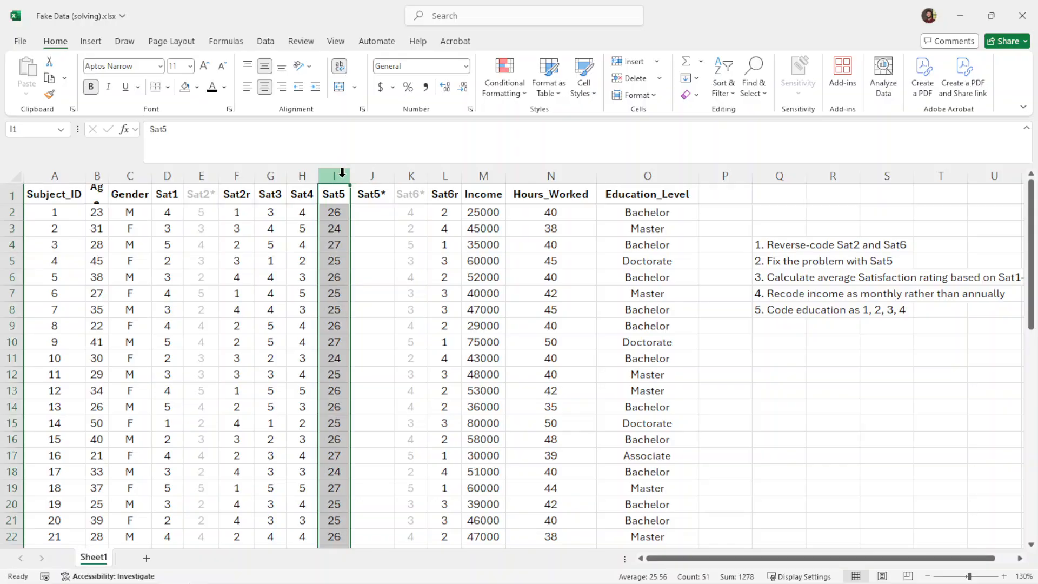
pyautogui.click(224, 87)
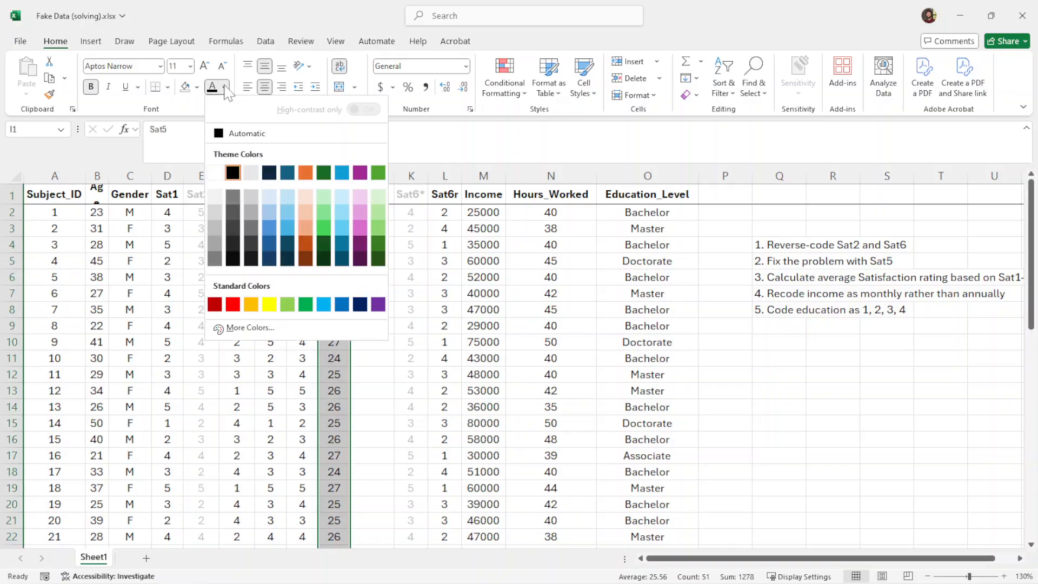
pyautogui.click(215, 213)
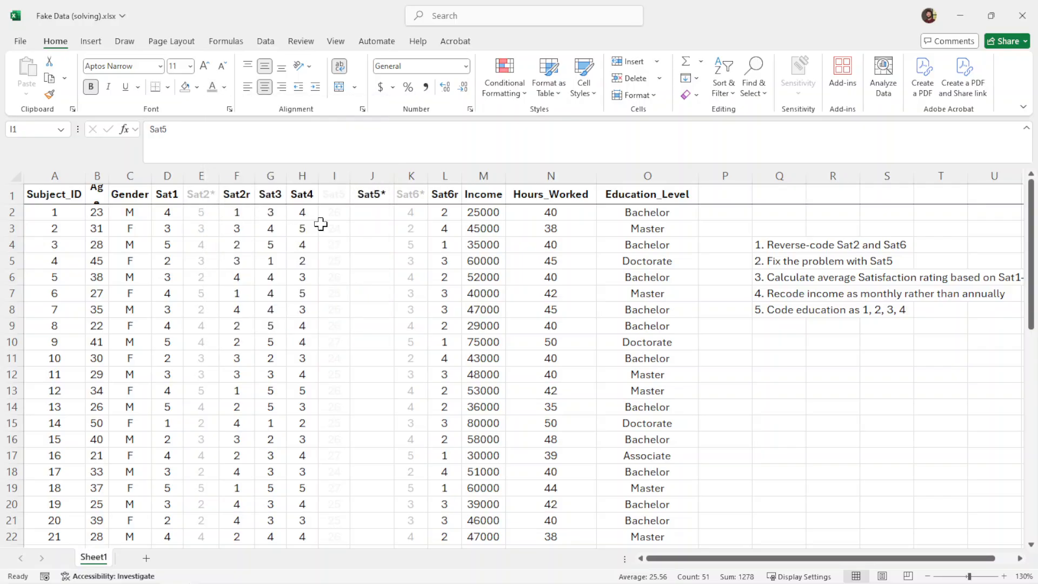
# Step: Enter the correction formula =I2-22 in J2 for the first subject
pyautogui.click(372, 212)
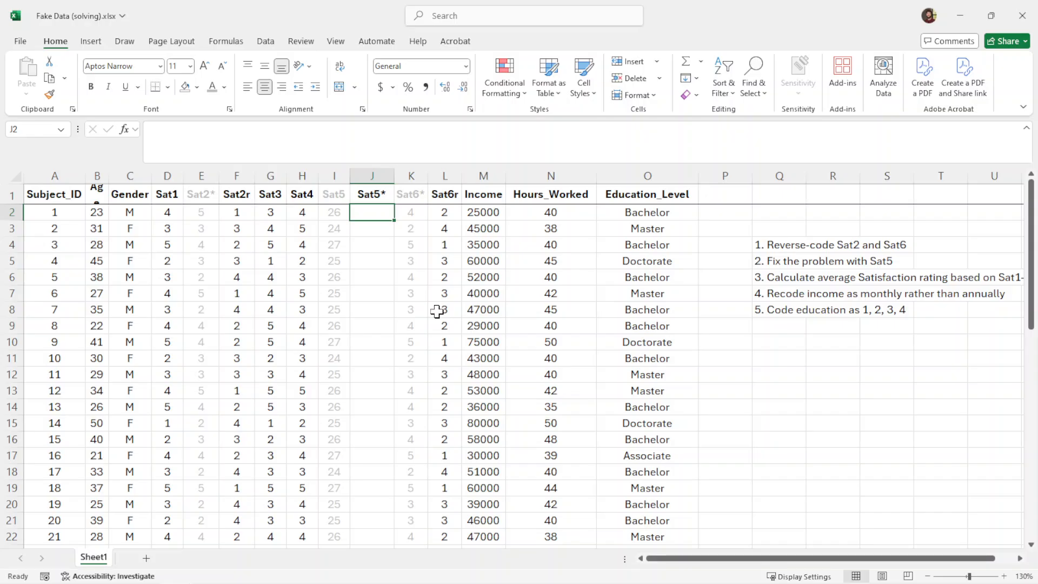
pyautogui.write('=')
pyautogui.press('Left')
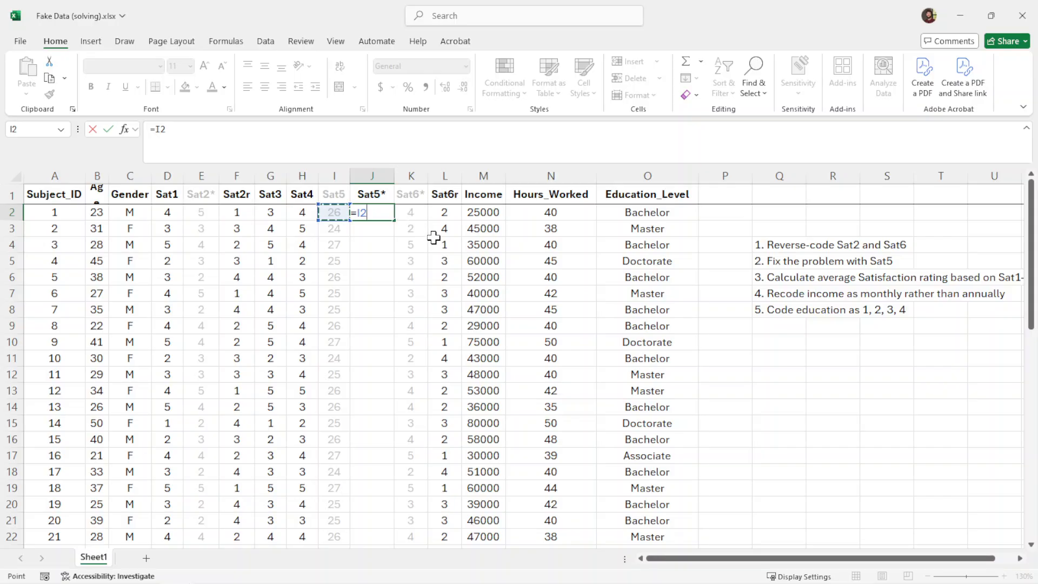
pyautogui.write('-')
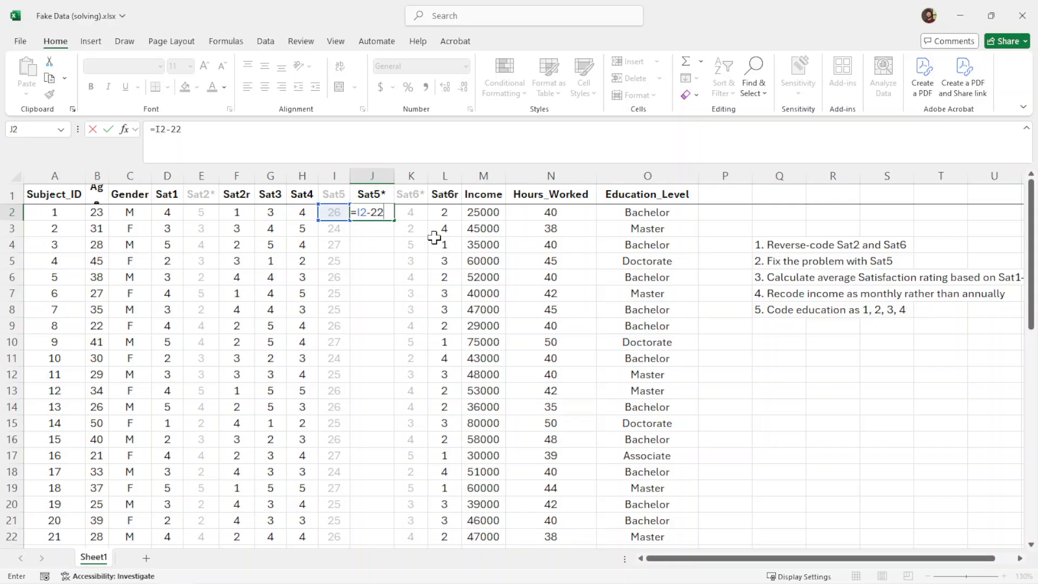
pyautogui.write('22')
pyautogui.press('Return')
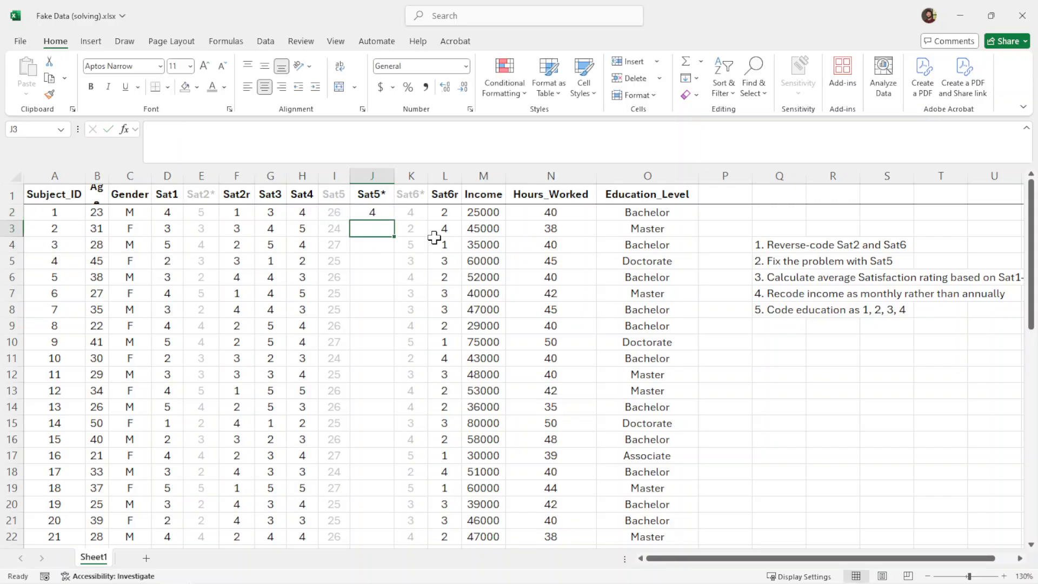
# Step: Fill the Sat5* formula from J2 down to the last record in row 51
pyautogui.click(374, 216)
pyautogui.moveTo(393, 220); pyautogui.dragTo(373, 462)
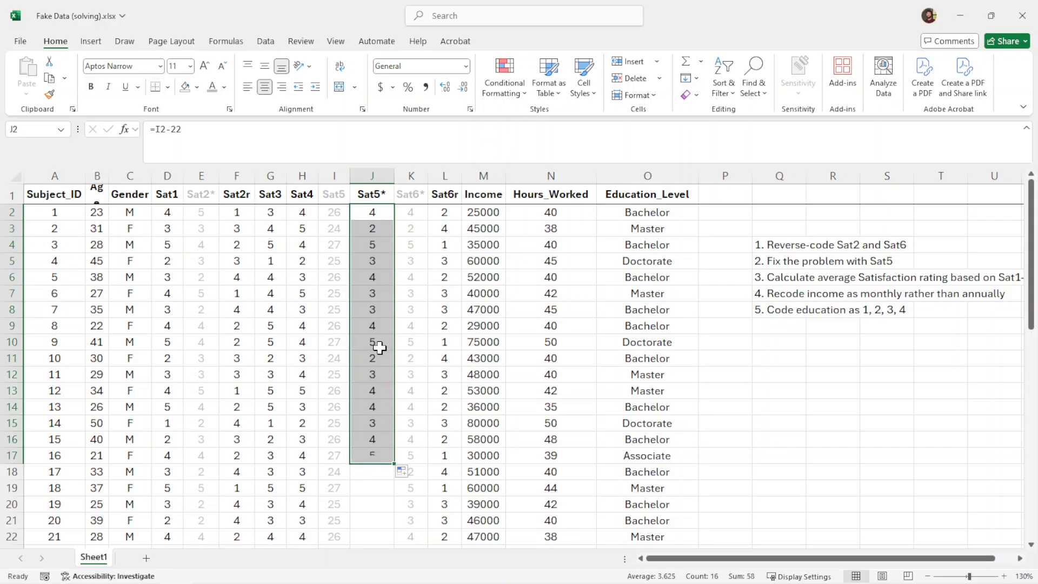
pyautogui.scroll(-3, 377, 347)
pyautogui.moveTo(395, 319); pyautogui.dragTo(382, 528)
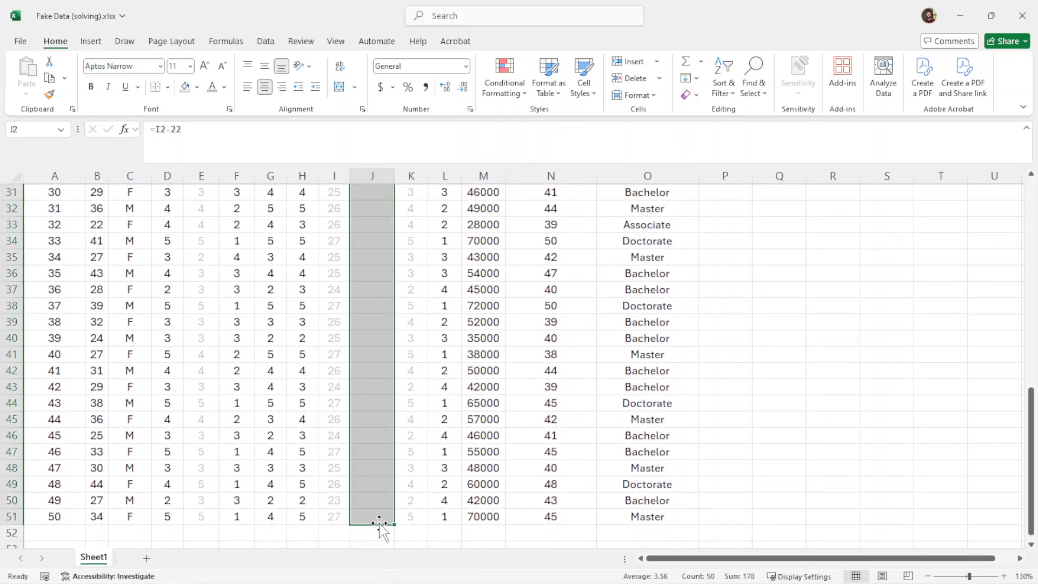
pyautogui.click(355, 518)
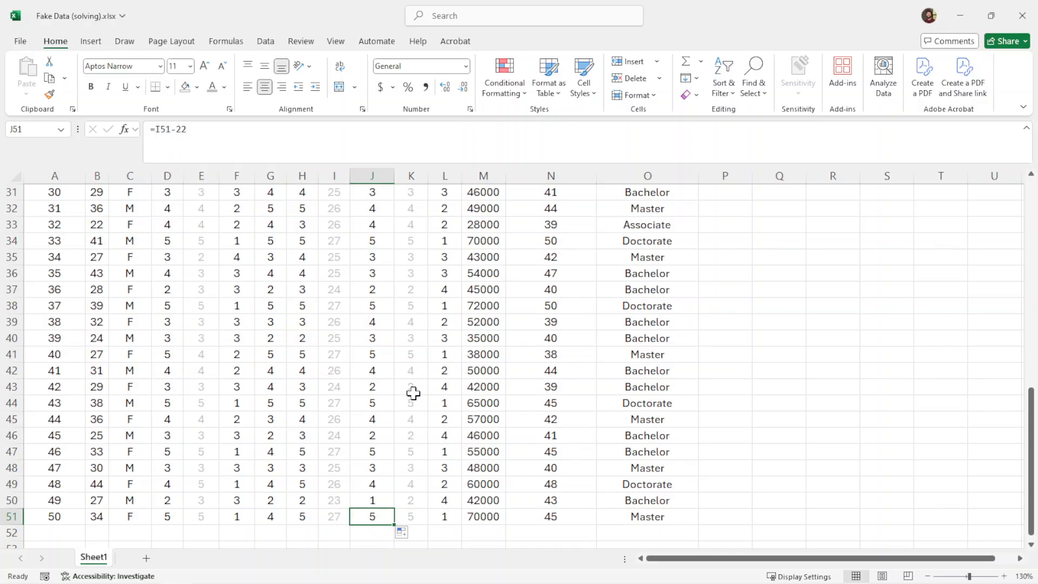
# Step: Insert a column between Sat6r and Income, widen it slightly and head it SatM
pyautogui.scroll(8, 412, 394)
pyautogui.scroll(2, 479, 322)
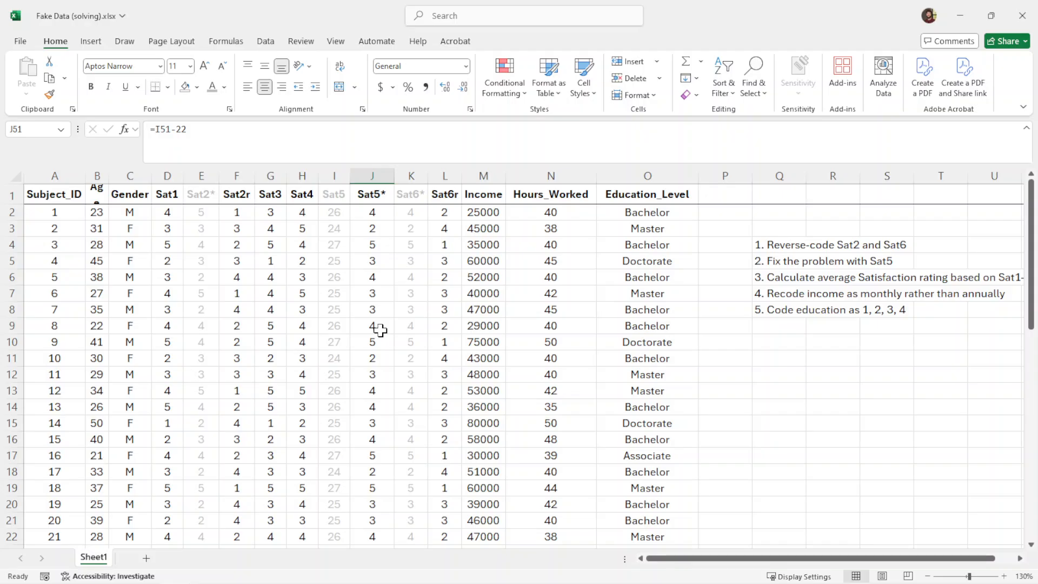
pyautogui.click(486, 176)
pyautogui.rightClick(488, 177)
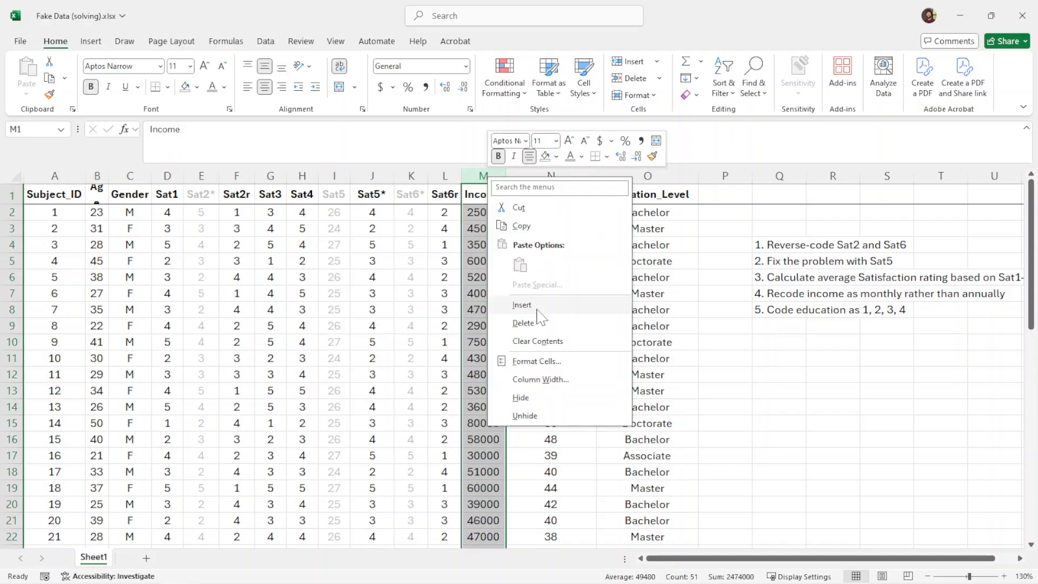
pyautogui.click(522, 305)
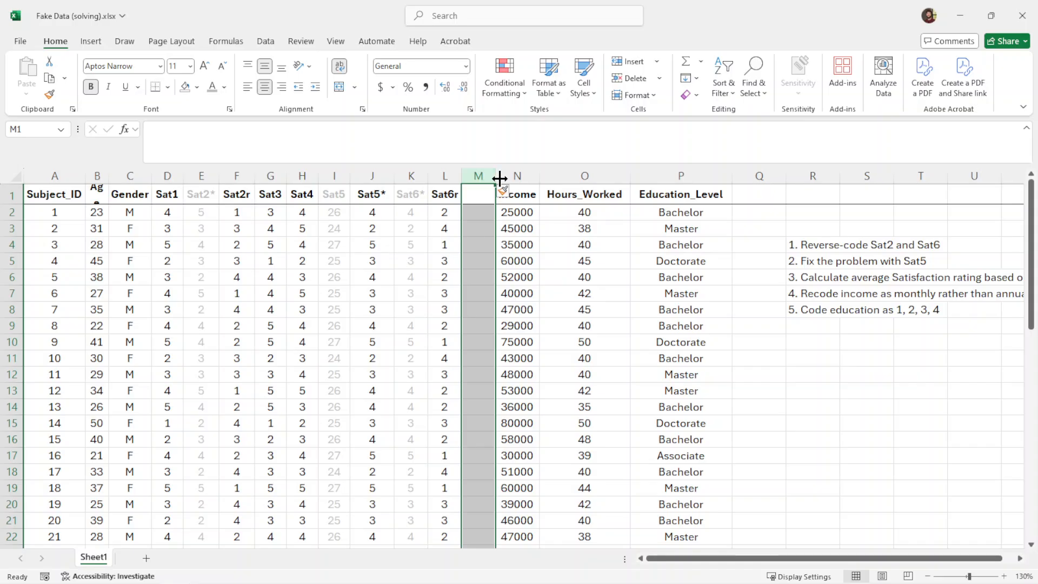
pyautogui.moveTo(496, 176); pyautogui.dragTo(512, 177)
pyautogui.click(485, 192)
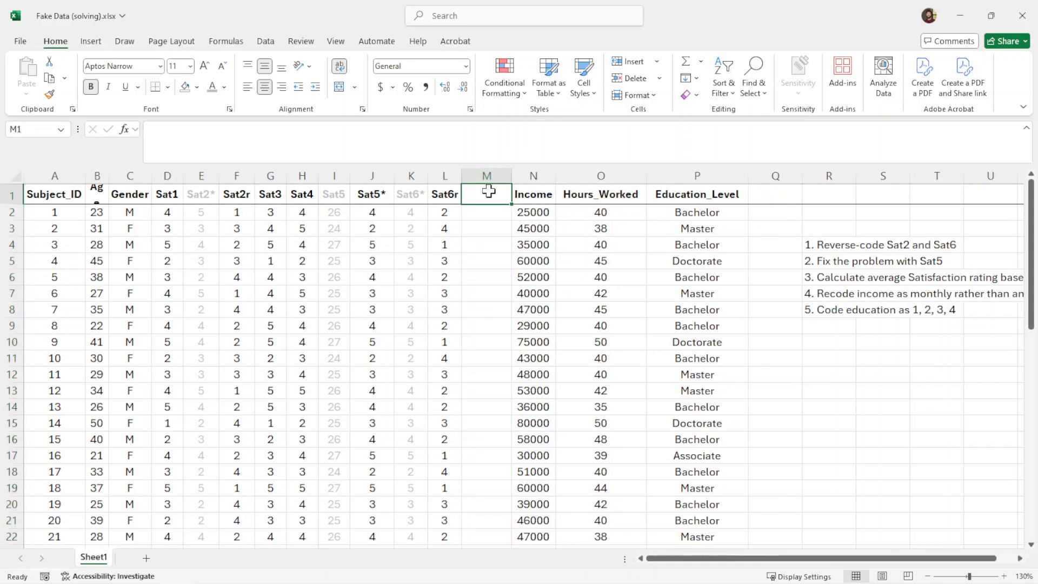
pyautogui.write('Sat')
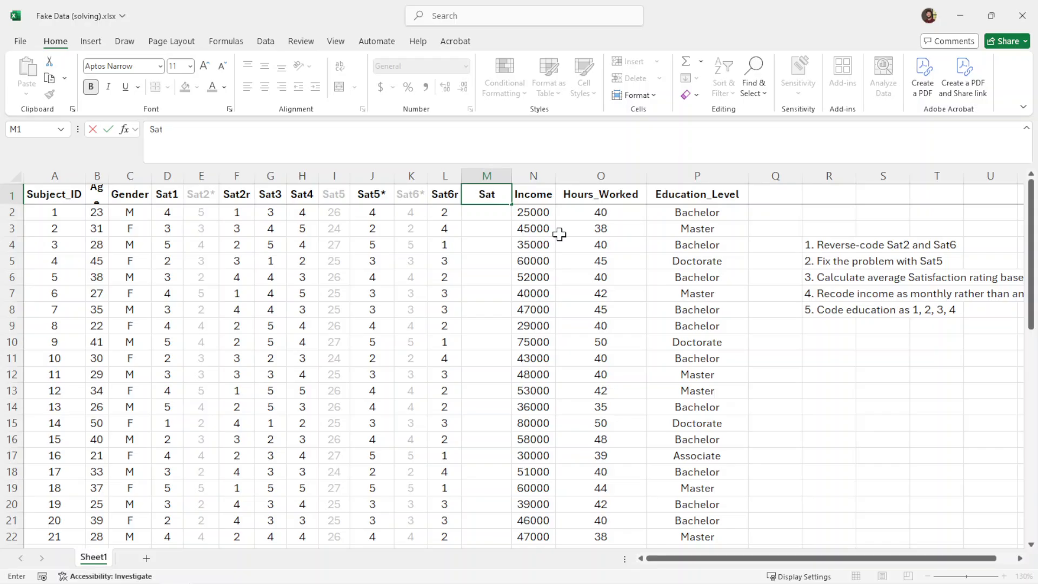
pyautogui.write('M')
pyautogui.press('Return')
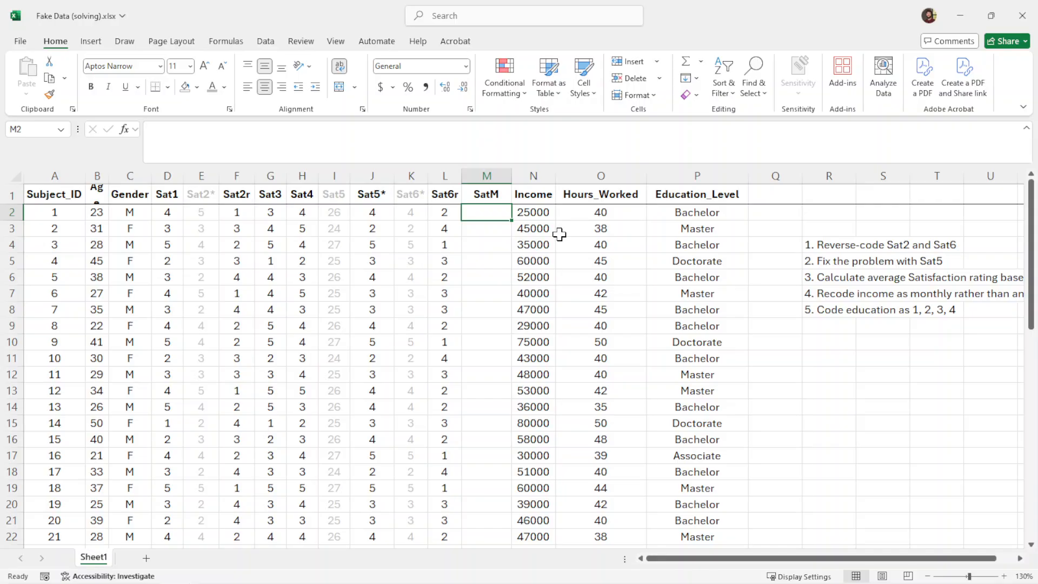
# Step: Begin an AVERAGE formula in M2, the SatM cell of the first subject
pyautogui.write('=')
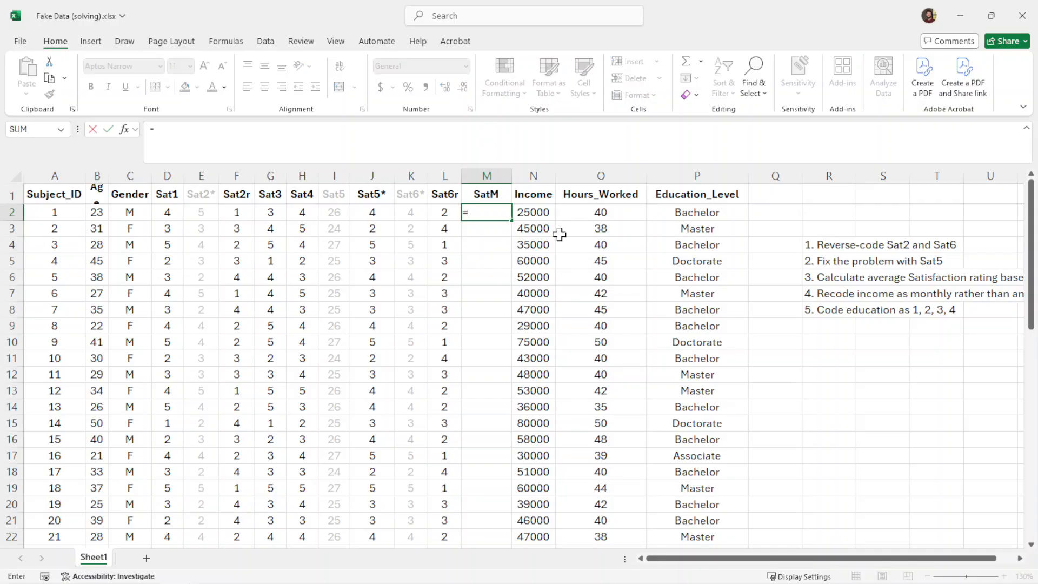
pyautogui.write('average')
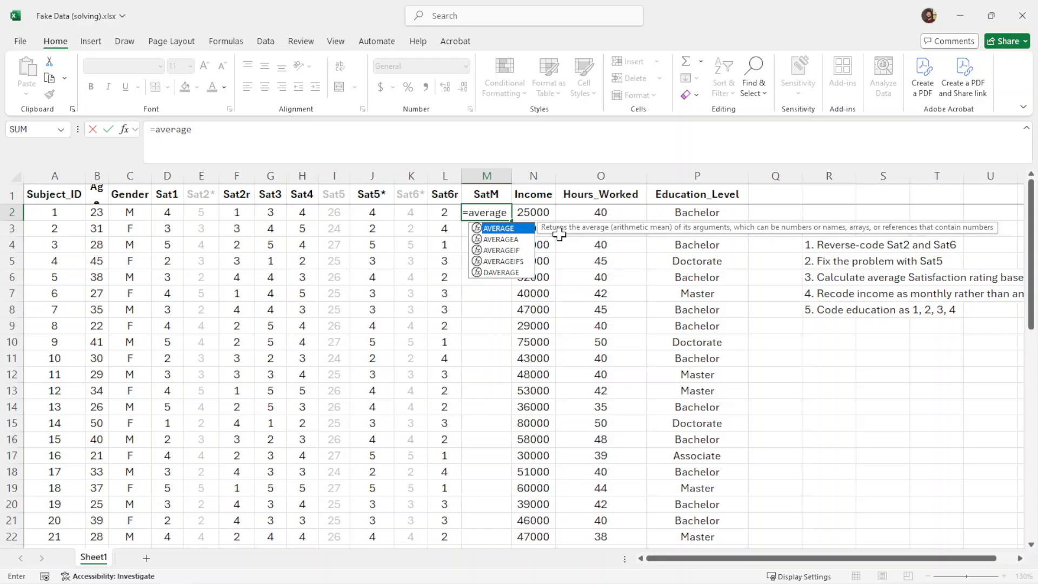
pyautogui.press('Tab')
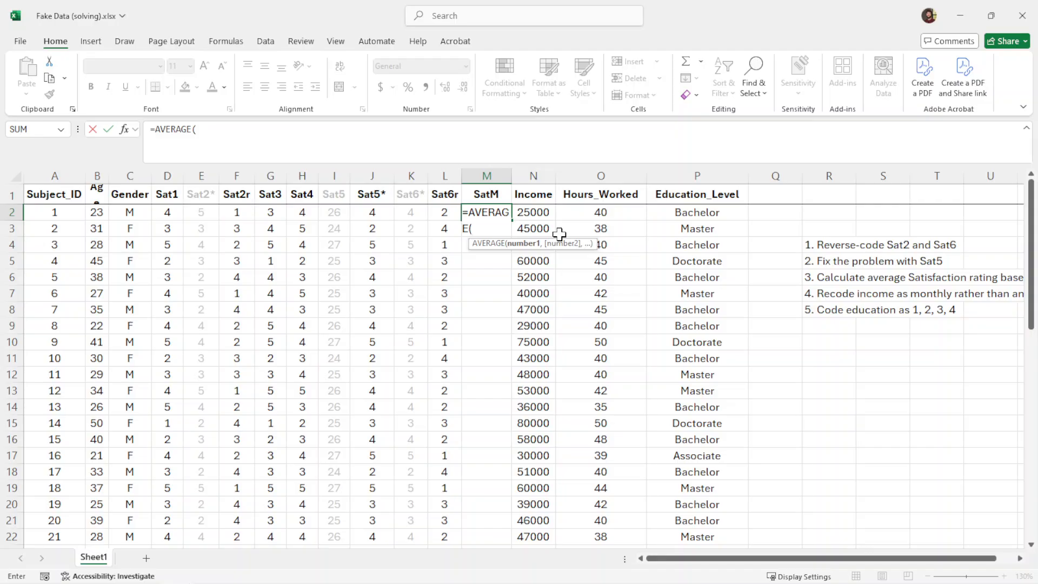
pyautogui.click(169, 212)
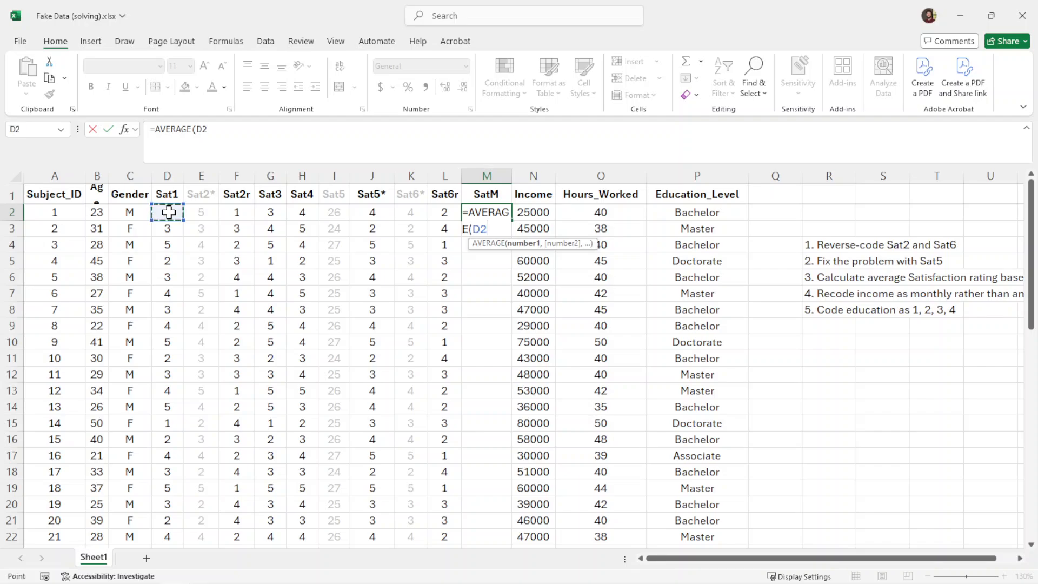
pyautogui.keyDown('ctrl'); pyautogui.click(238, 212); pyautogui.keyUp('ctrl')
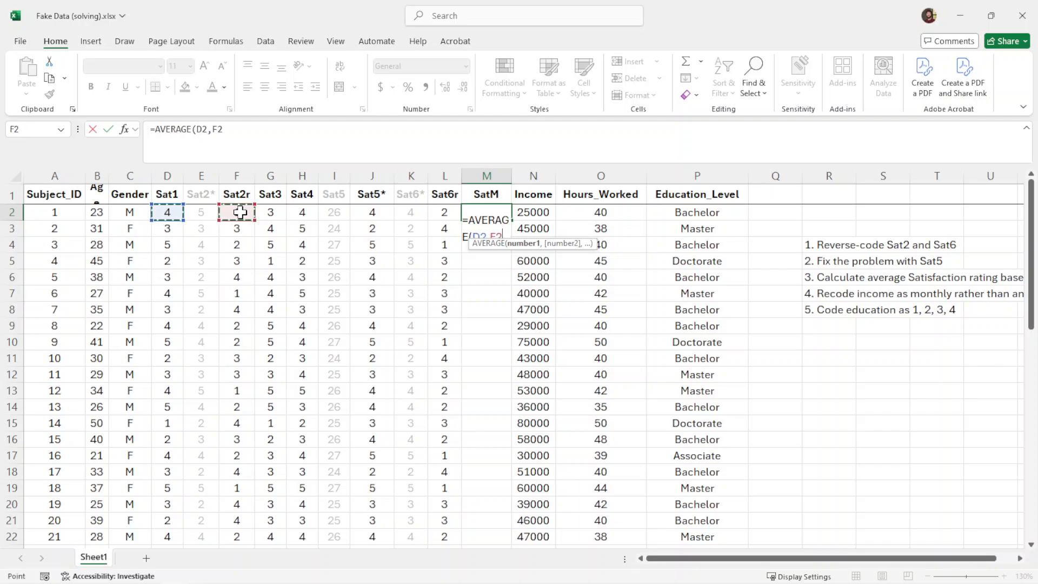
pyautogui.keyDown('ctrl'); pyautogui.click(270, 212); pyautogui.keyUp('ctrl')
pyautogui.keyDown('ctrl'); pyautogui.click(298, 212); pyautogui.keyUp('ctrl')
pyautogui.keyDown('ctrl'); pyautogui.click(296, 212); pyautogui.keyUp('ctrl')
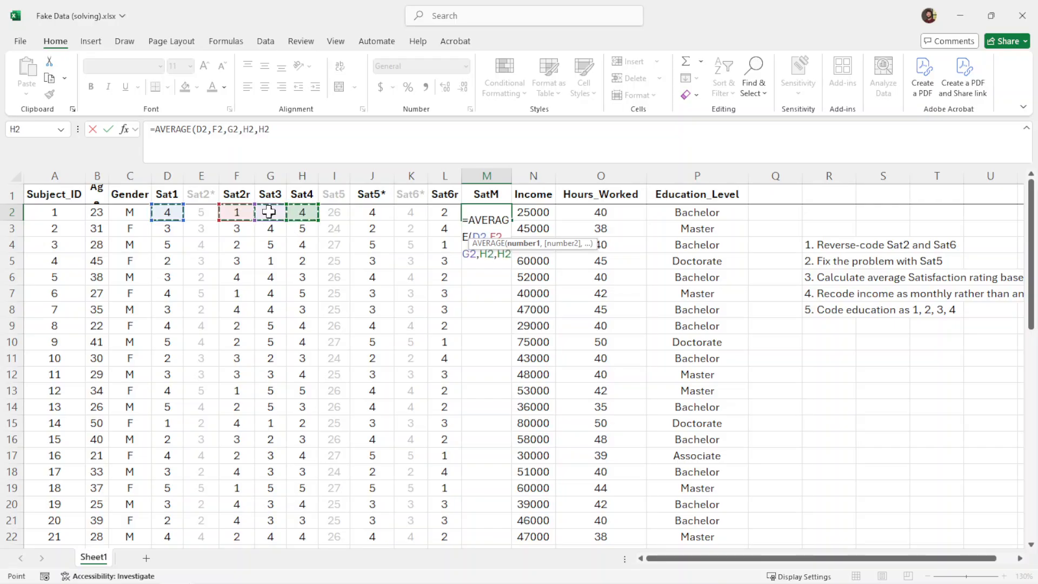
pyautogui.press('BackSpace')
pyautogui.press('BackSpace')
pyautogui.press('BackSpace')
pyautogui.press('BackSpace')
pyautogui.press('BackSpace')
pyautogui.press('BackSpace')
pyautogui.press('BackSpace')
pyautogui.press('BackSpace')
pyautogui.press('BackSpace')
pyautogui.press('BackSpace')
pyautogui.press('BackSpace')
pyautogui.press('BackSpace')
pyautogui.press('BackSpace')
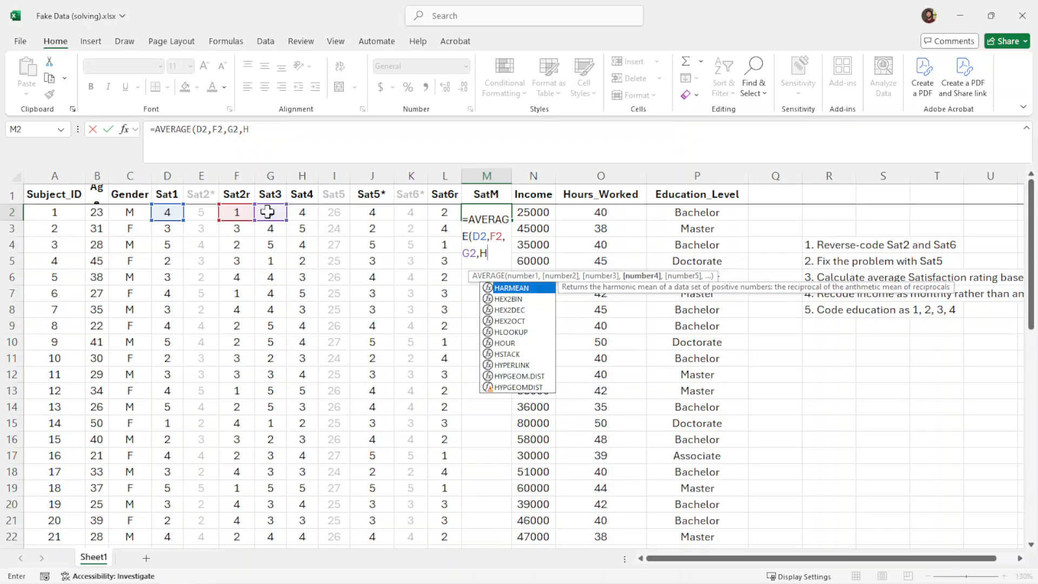
pyautogui.press('BackSpace')
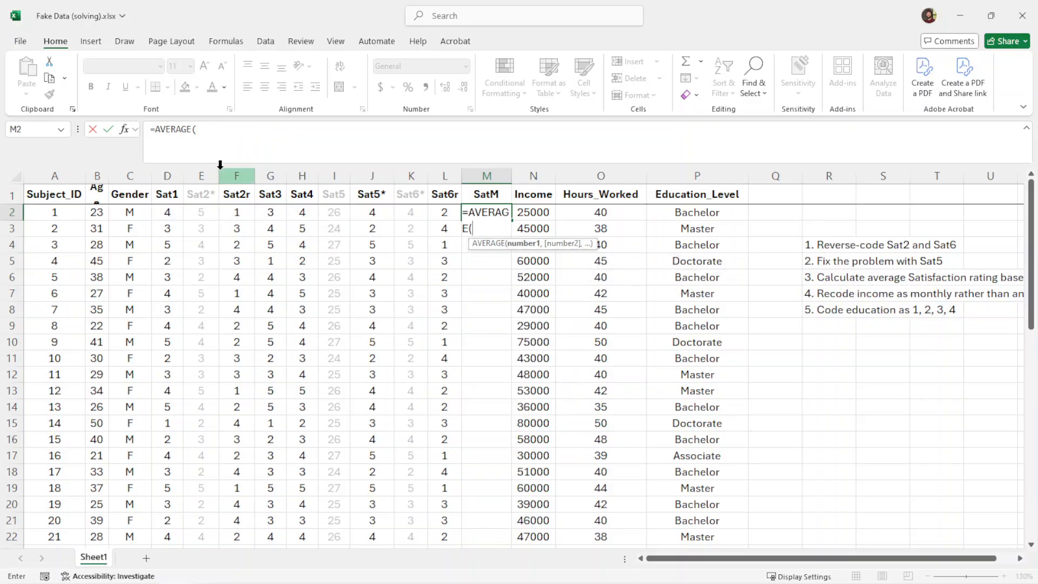
# Step: Complete the M2 formula as =AVERAGE(D2,F2:H2,J2,L2), covering Sat1, Sat2r, Sat3, Sat4, Sat5* and Sat6r
pyautogui.click(169, 211)
pyautogui.moveTo(236, 212); pyautogui.dragTo(275, 212)
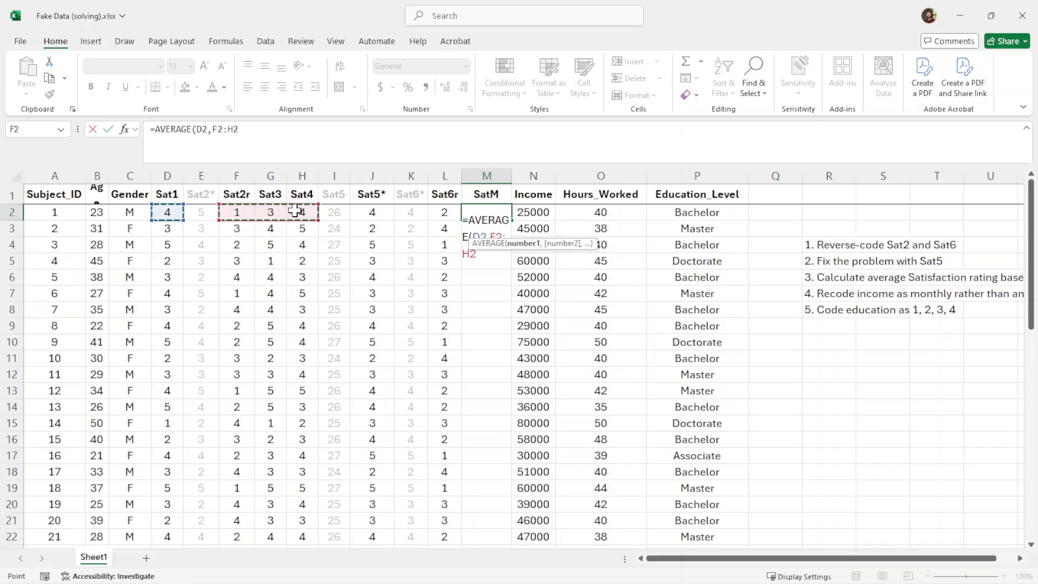
pyautogui.keyDown('ctrl'); pyautogui.click(372, 212); pyautogui.keyUp('ctrl')
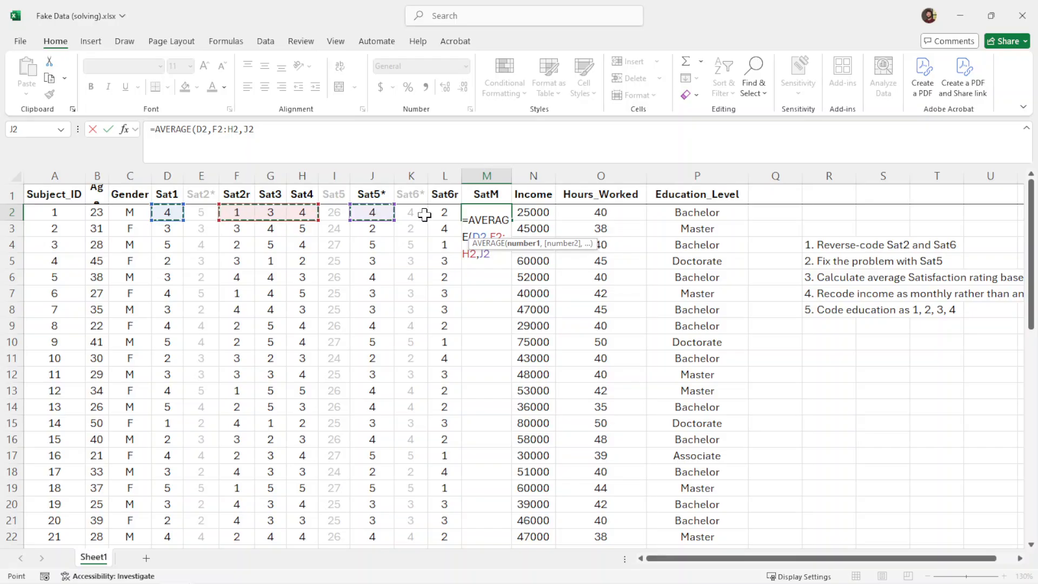
pyautogui.keyDown('ctrl'); pyautogui.click(444, 212); pyautogui.keyUp('ctrl')
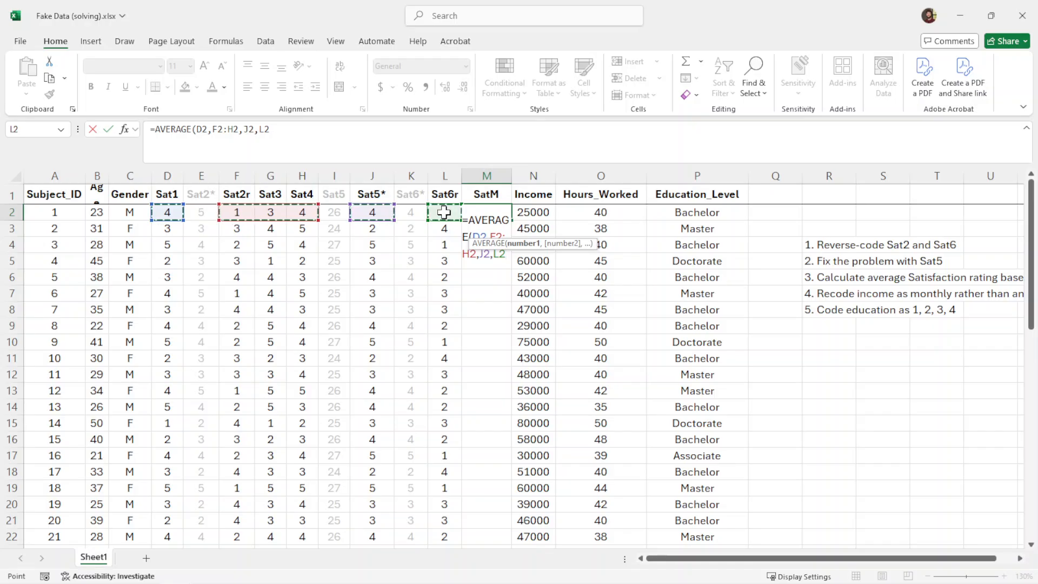
pyautogui.write(')')
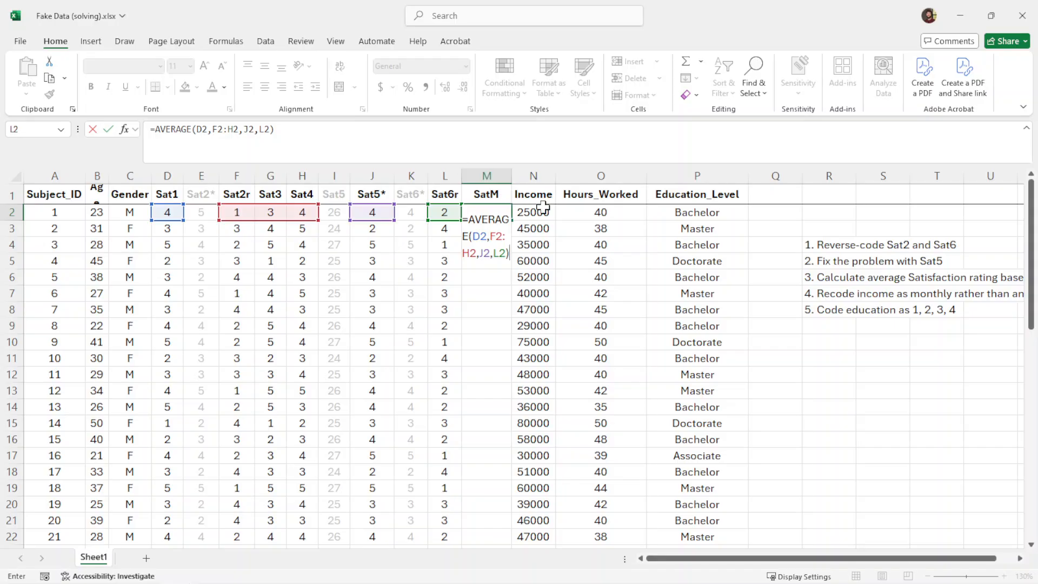
pyautogui.press('Return')
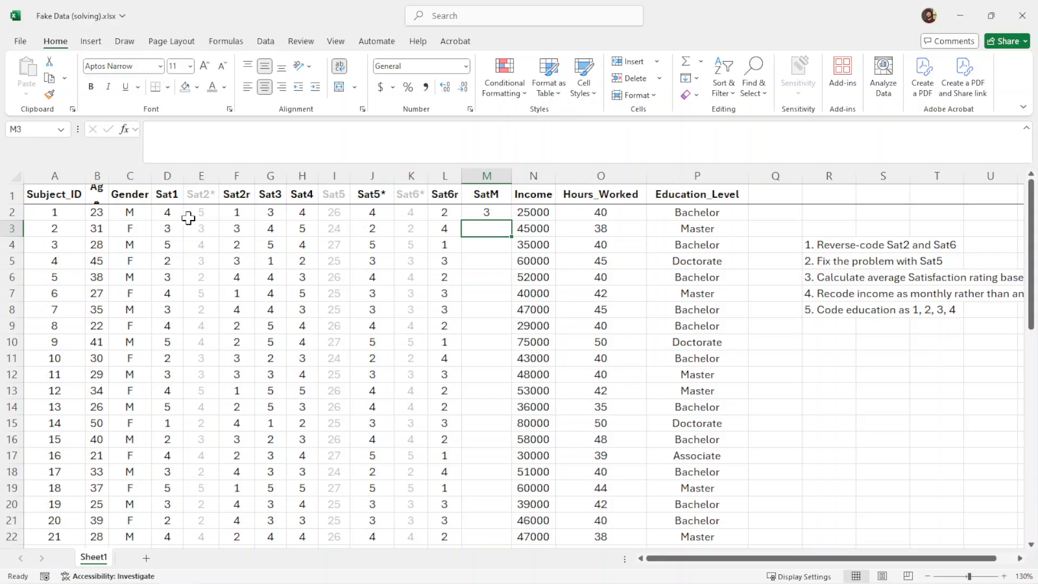
# Step: Fill the SatM formula from M2 down to the last record in row 51, and narrow the empty column Q
pyautogui.click(492, 212)
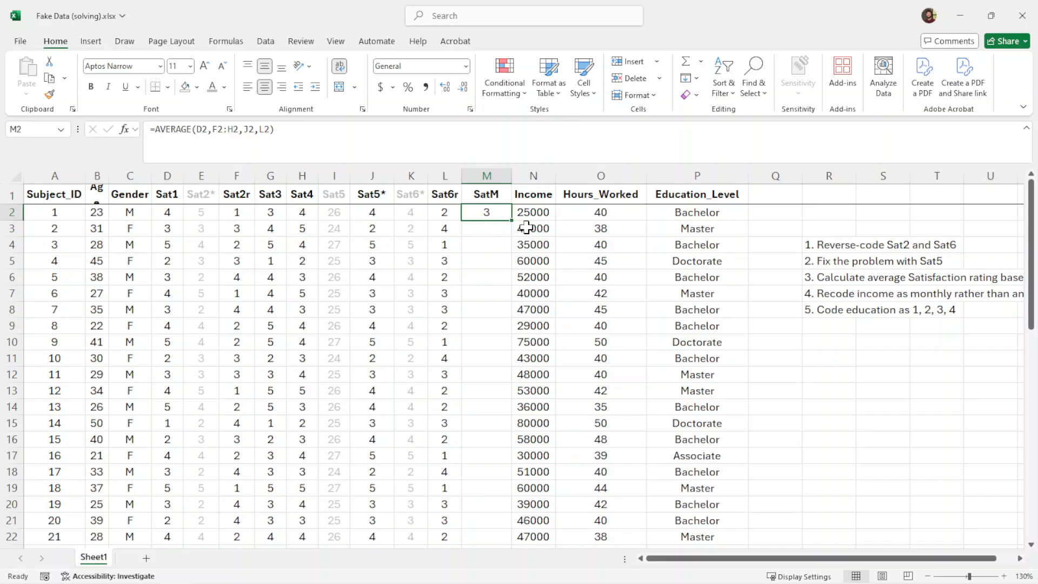
pyautogui.moveTo(511, 220); pyautogui.dragTo(511, 246)
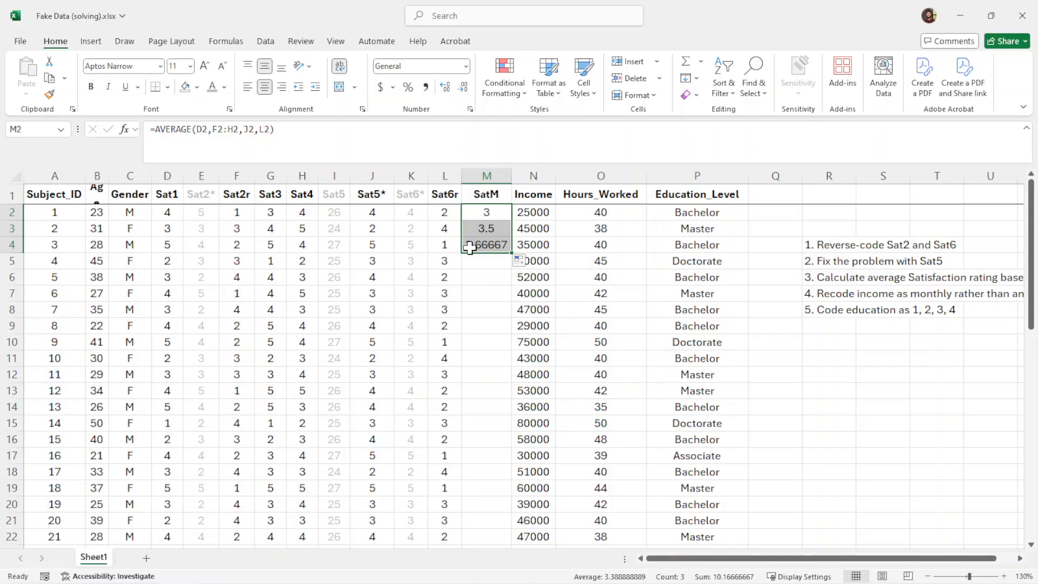
pyautogui.moveTo(512, 255); pyautogui.dragTo(497, 513)
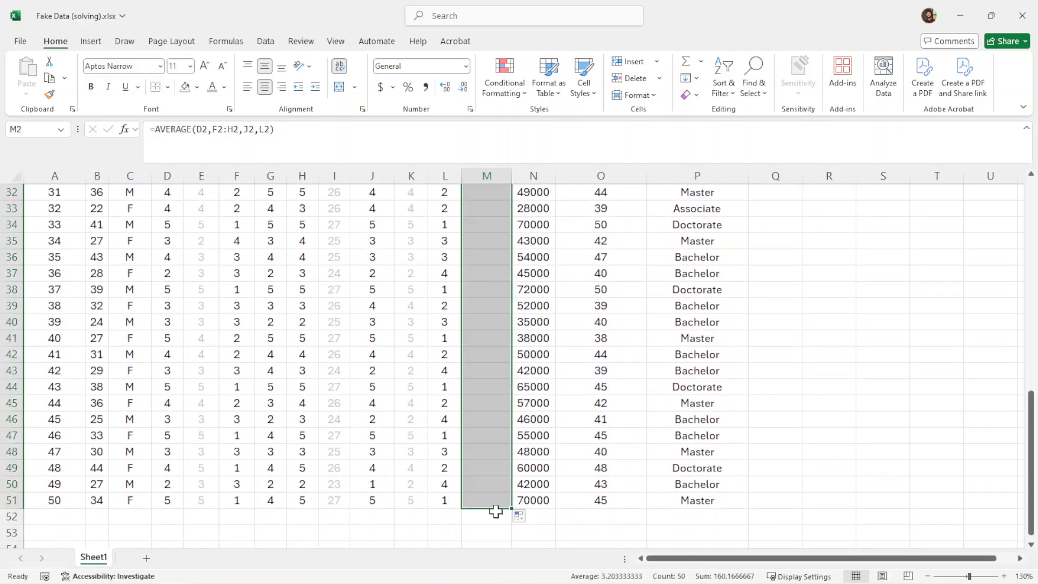
pyautogui.click(501, 468)
pyautogui.scroll(-1, 497, 463)
pyautogui.scroll(11, 498, 463)
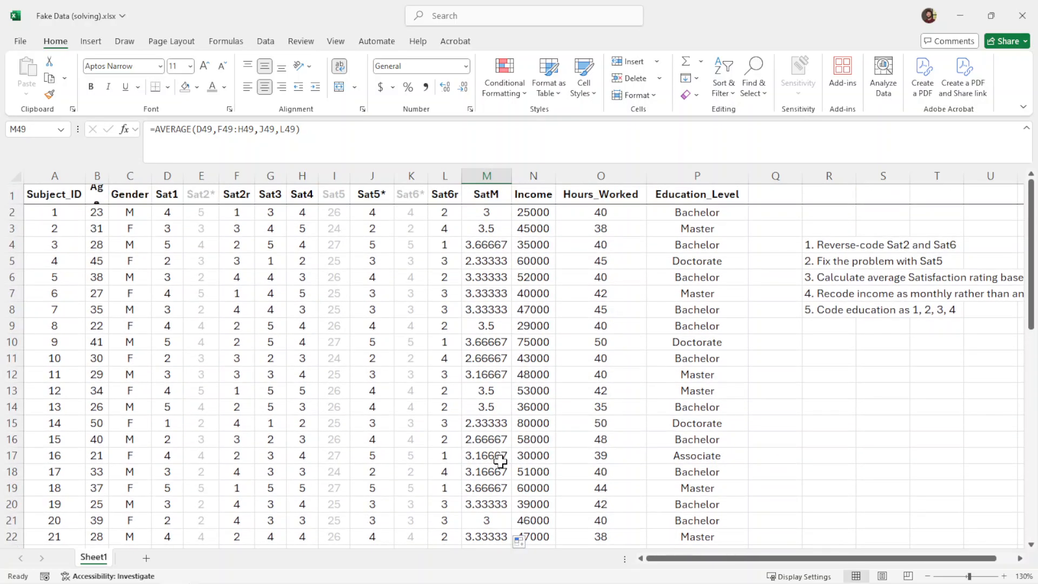
pyautogui.scroll(-8, 497, 459)
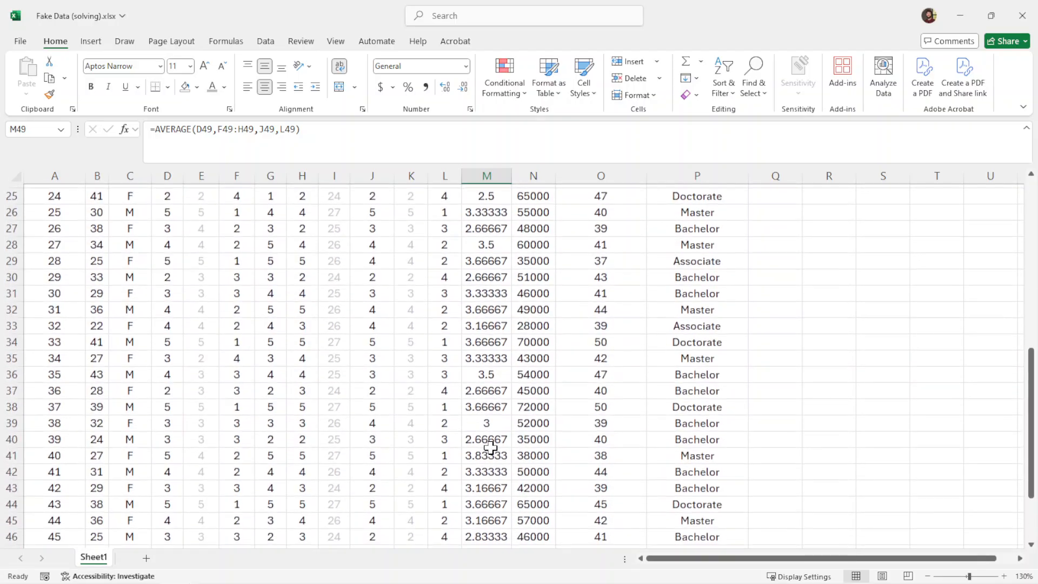
pyautogui.scroll(8, 490, 447)
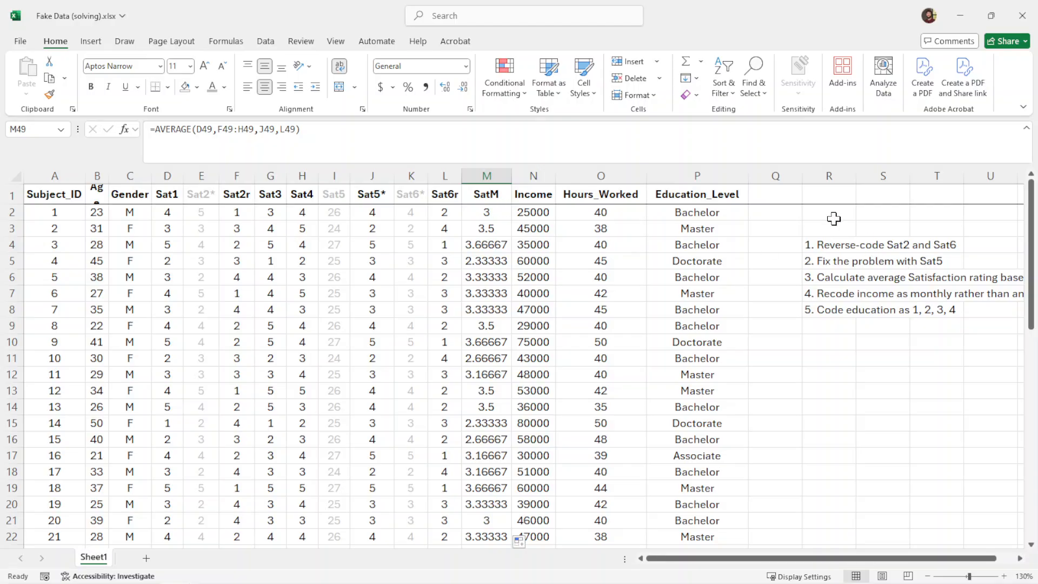
pyautogui.moveTo(802, 175); pyautogui.dragTo(768, 177)
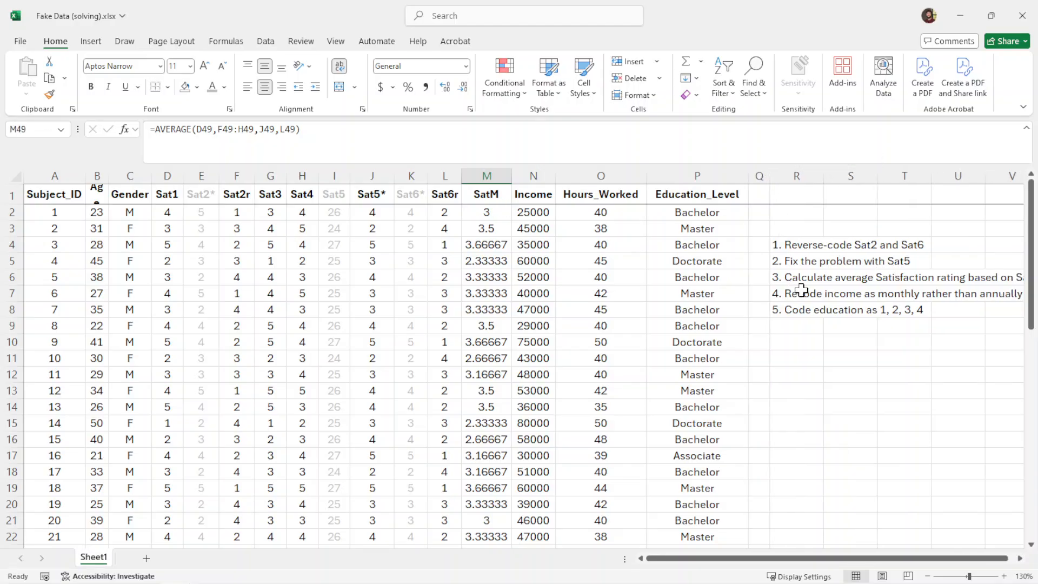
# Step: Insert a column between Income and Hours_Worked, head it Inc_Month and fit its width to the heading
pyautogui.click(572, 174)
pyautogui.rightClick(572, 175)
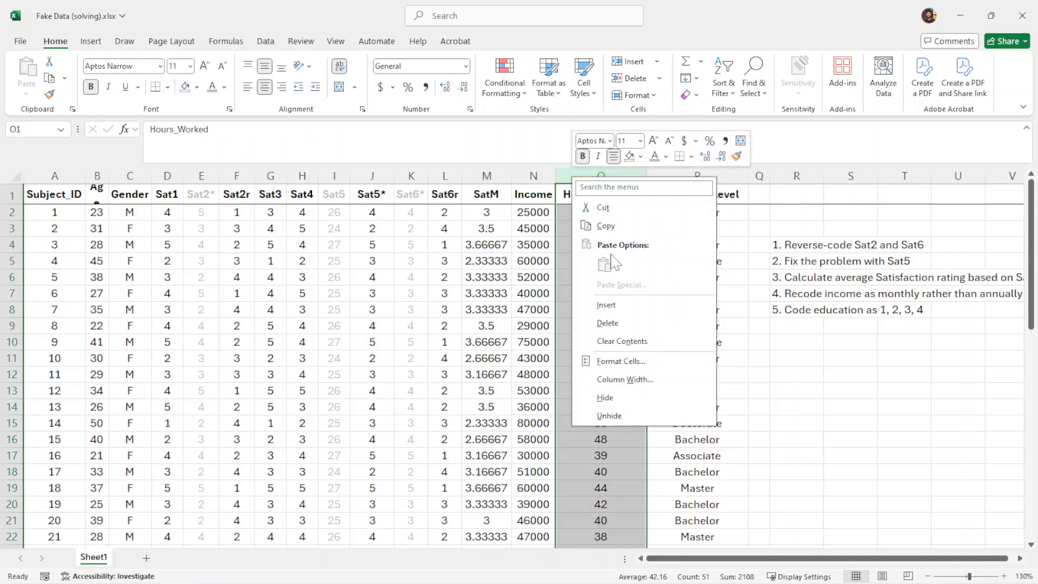
pyautogui.click(630, 304)
pyautogui.click(584, 194)
pyautogui.write('I')
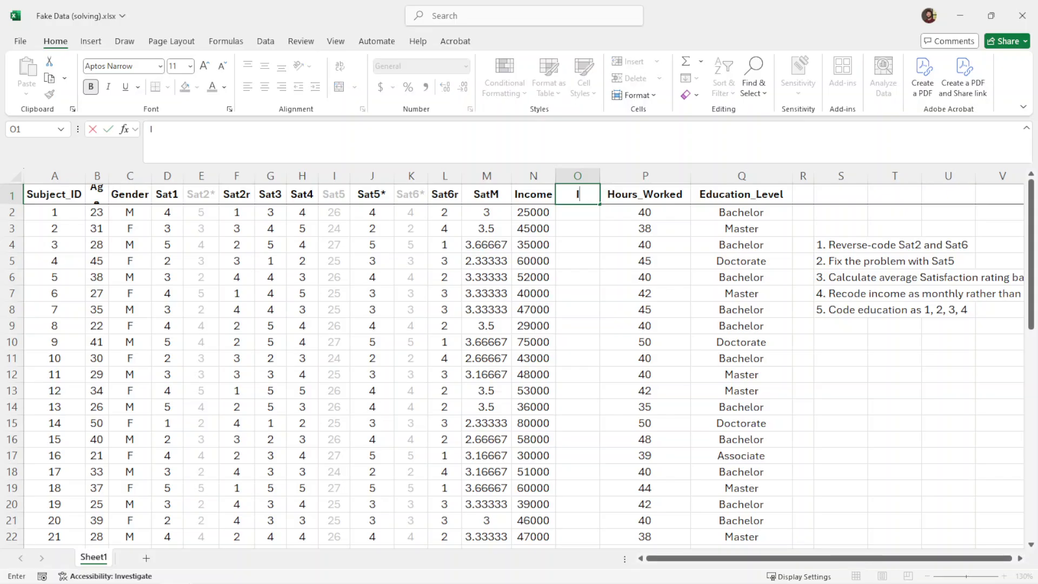
pyautogui.write('nc_Month')
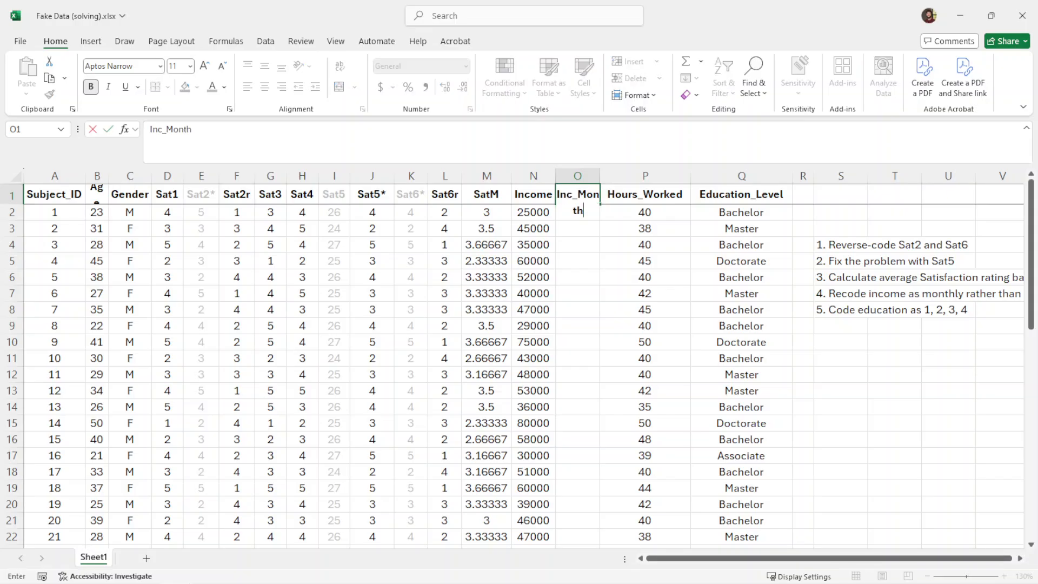
pyautogui.press('Return')
pyautogui.doubleClick(597, 174)
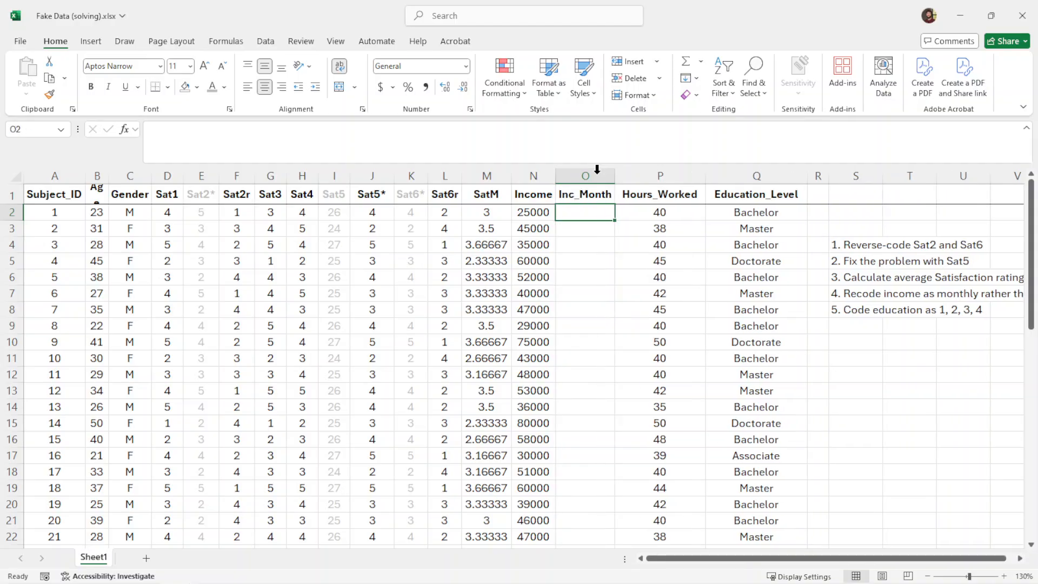
# Step: Enter the monthly income formula =N2/12 in O2 for the first subject
pyautogui.write('=')
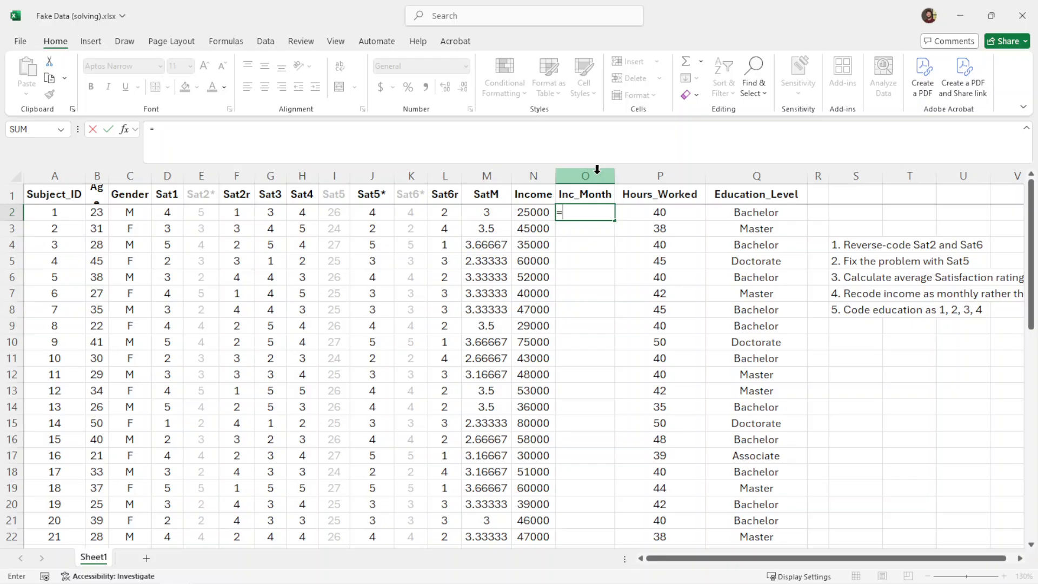
pyautogui.click(524, 213)
pyautogui.write('/')
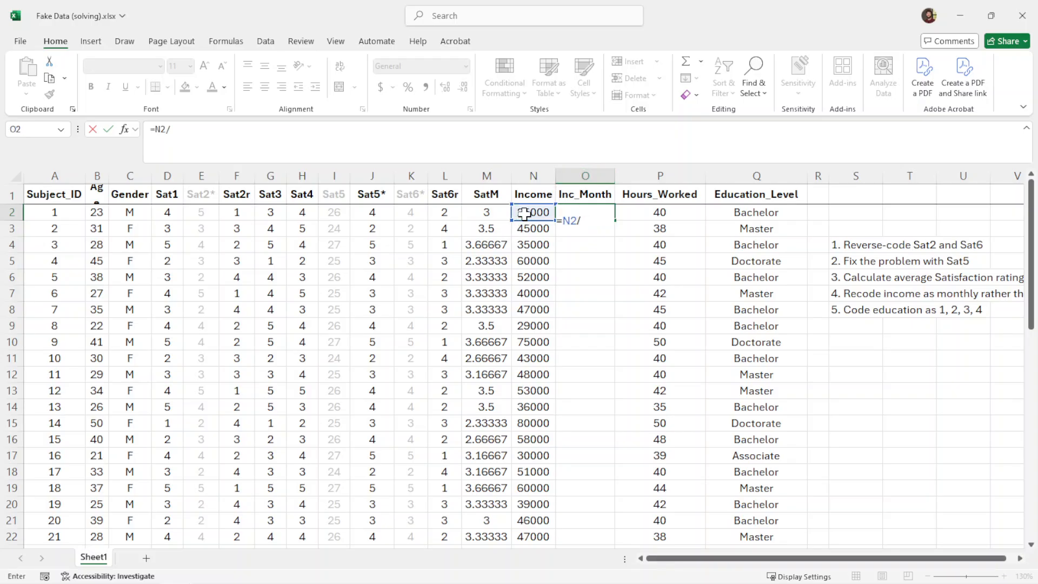
pyautogui.write('12')
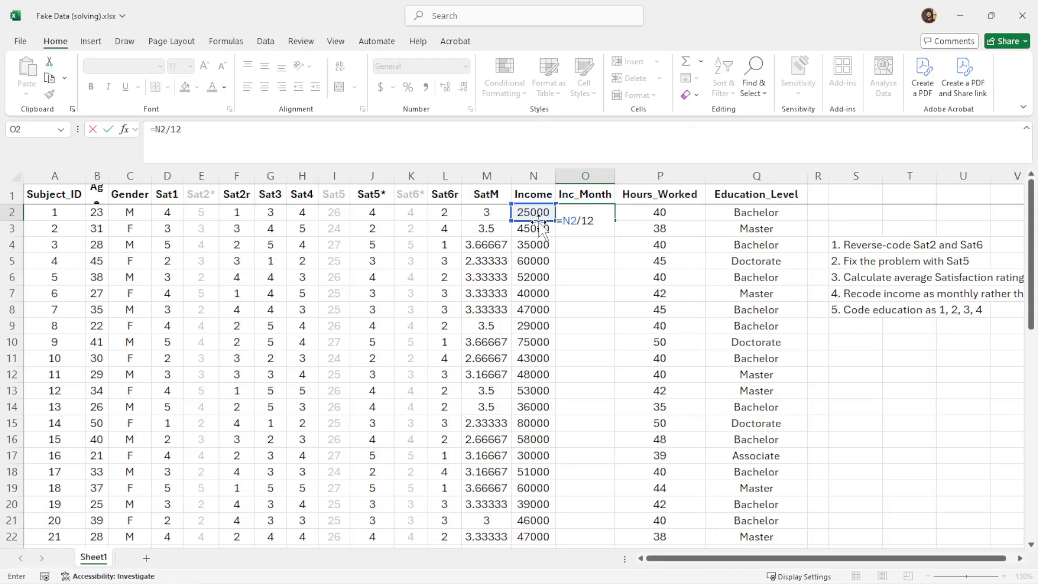
pyautogui.press('Return')
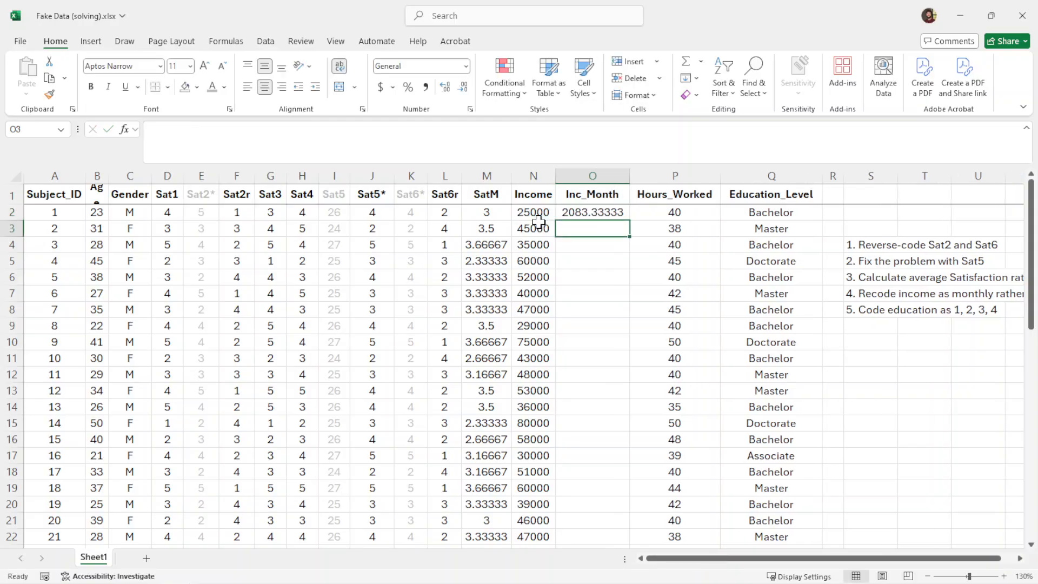
# Step: Fill the Inc_Month formula from O2 down to the last record in row 51, and narrow the Hours_Worked column
pyautogui.click(578, 213)
pyautogui.moveTo(628, 221); pyautogui.dragTo(621, 268)
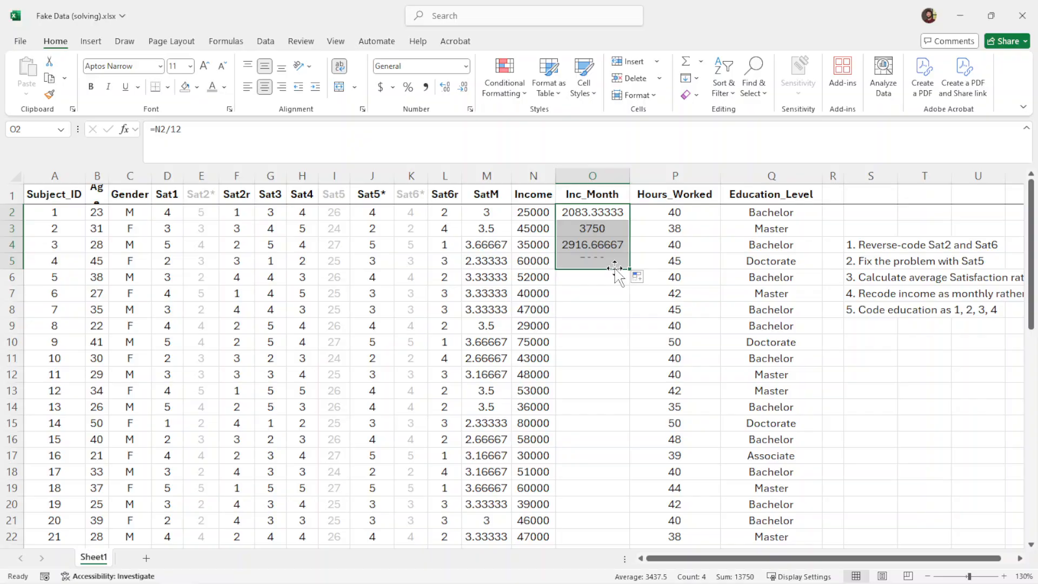
pyautogui.click(547, 262)
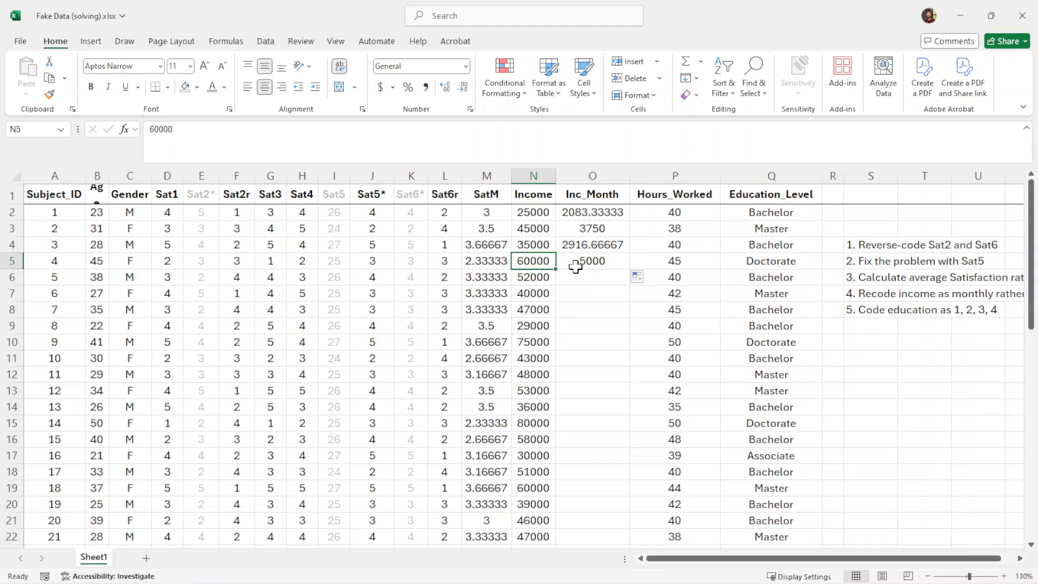
pyautogui.click(620, 257)
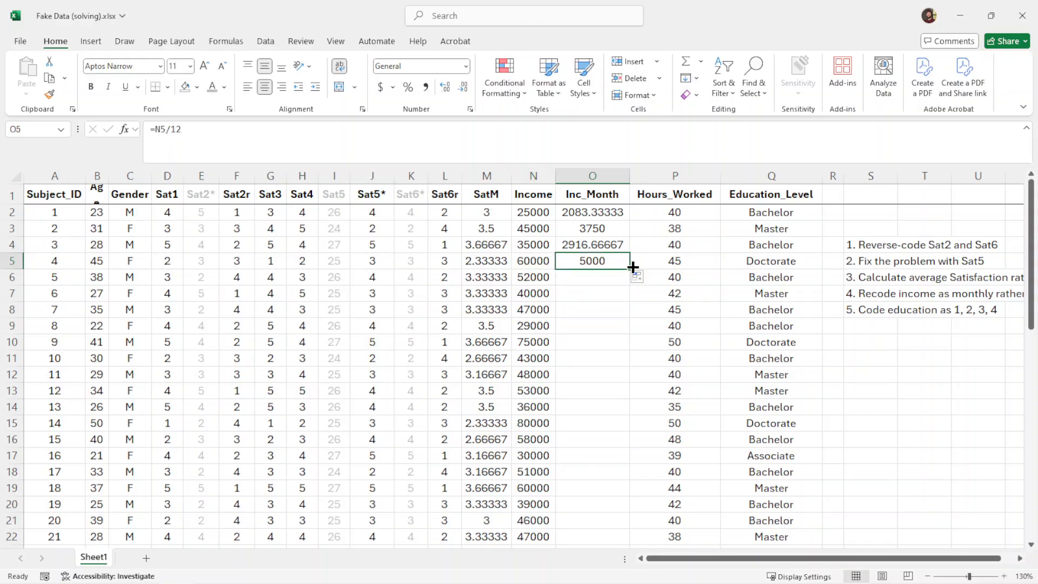
pyautogui.moveTo(631, 269); pyautogui.dragTo(625, 455)
pyautogui.scroll(-4, 625, 343)
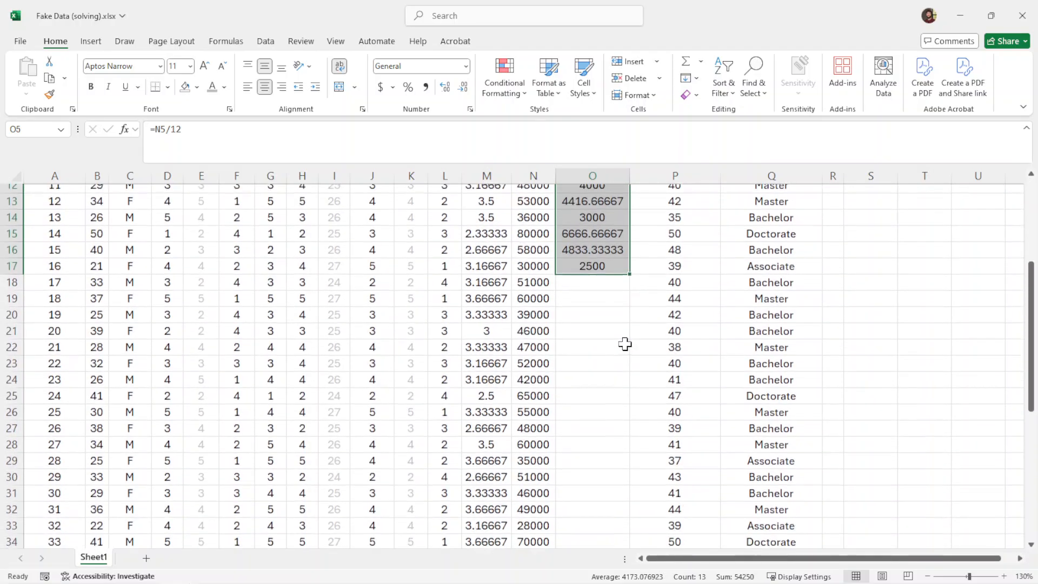
pyautogui.moveTo(630, 270); pyautogui.dragTo(602, 488)
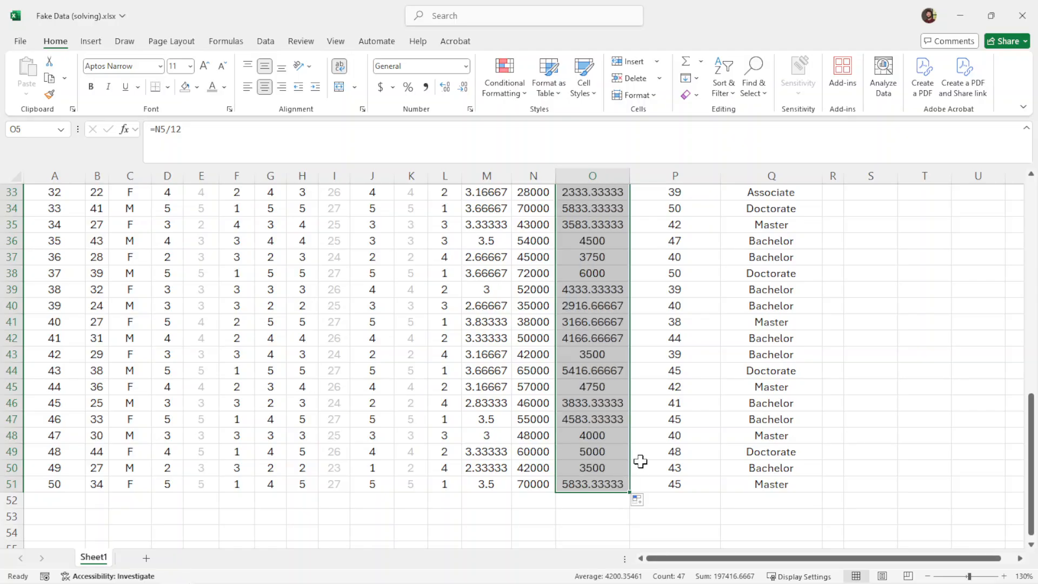
pyautogui.scroll(11, 596, 446)
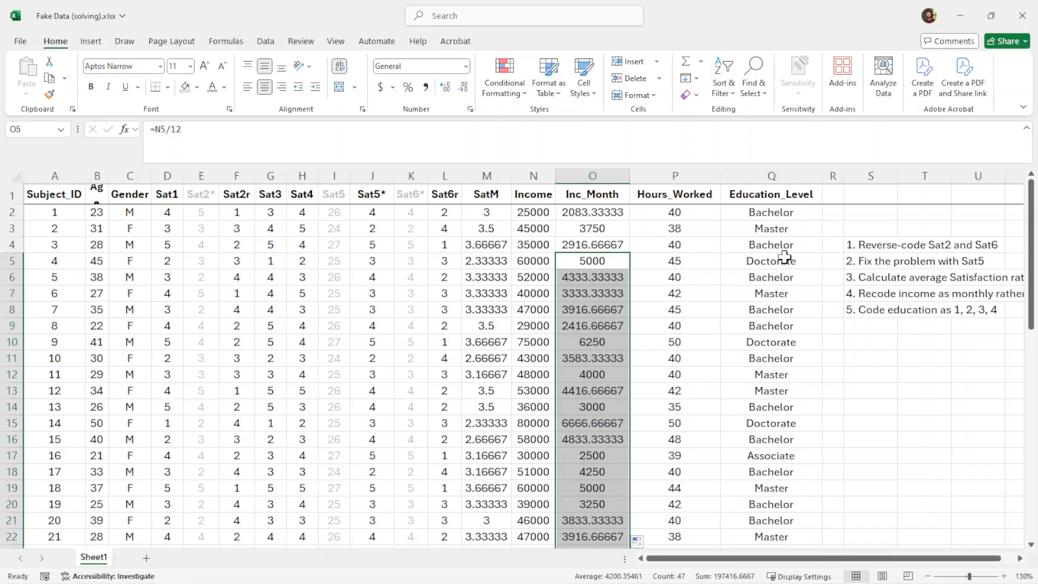
pyautogui.moveTo(720, 174); pyautogui.dragTo(680, 174)
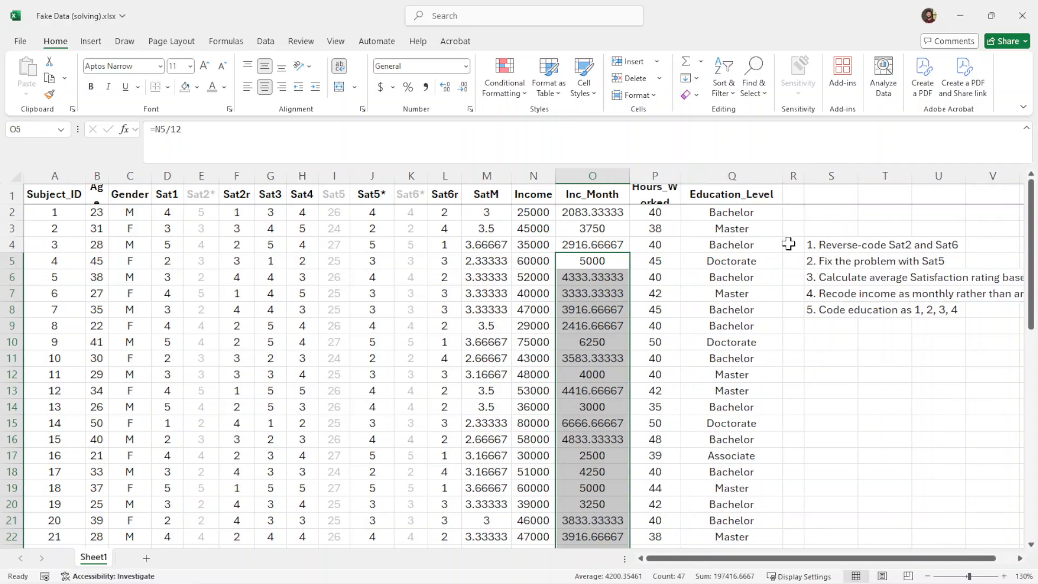
# Step: Widen the empty column R beside Education_Level and head it Ed_num in R1
pyautogui.moveTo(804, 176); pyautogui.dragTo(833, 176)
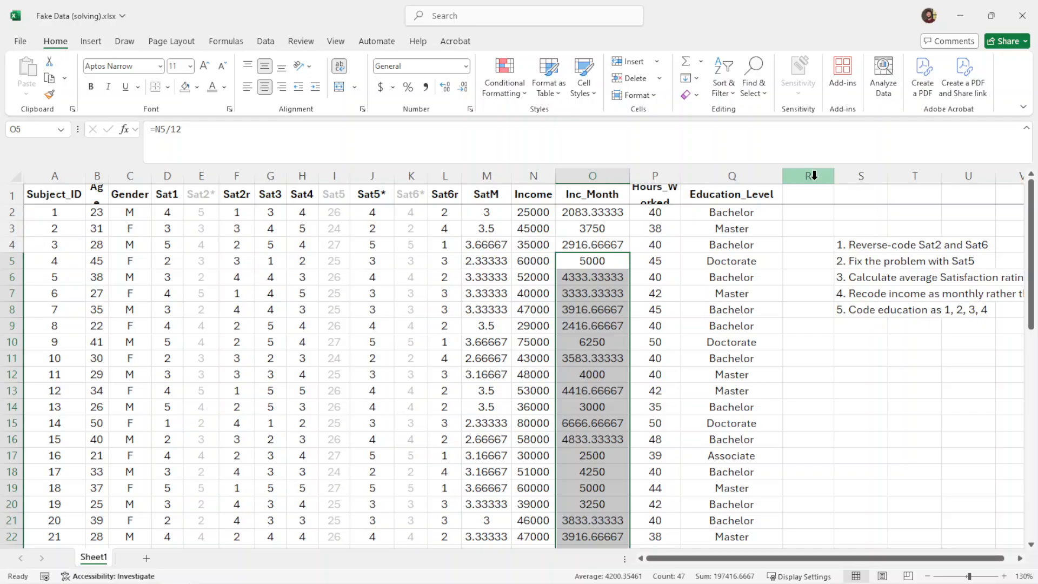
pyautogui.click(822, 195)
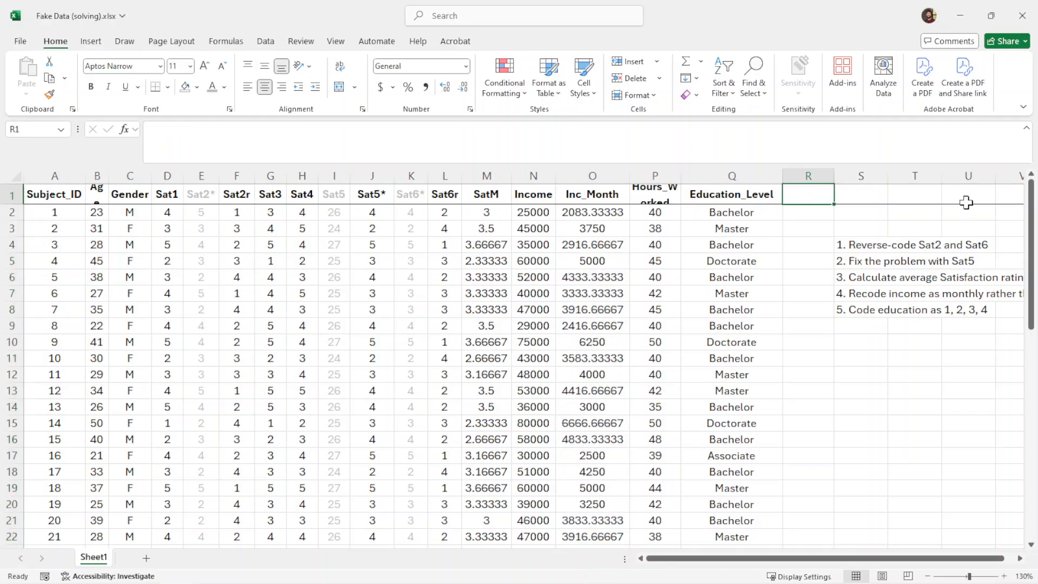
pyautogui.write('Ed_')
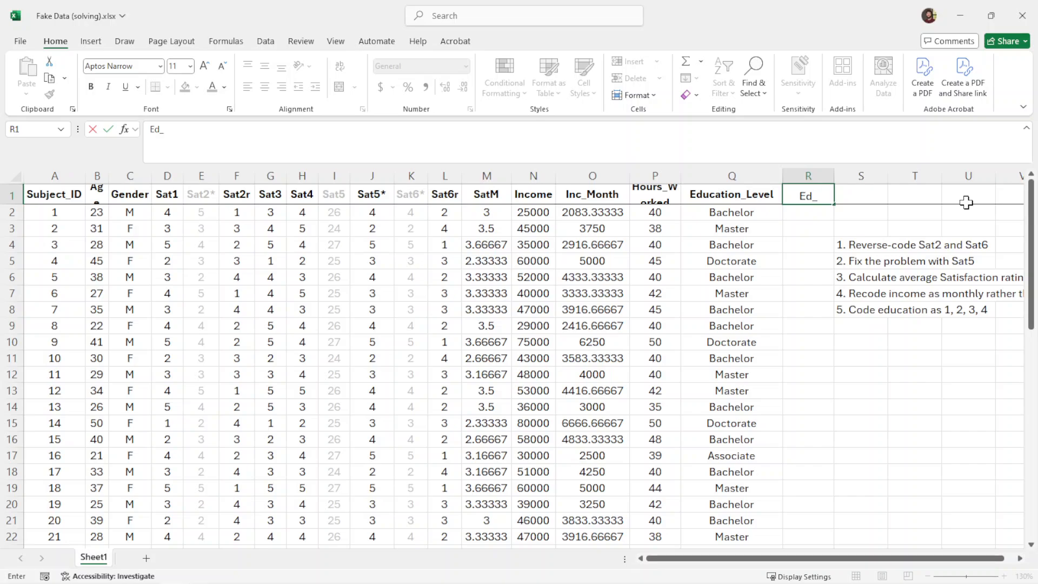
pyautogui.write('num')
pyautogui.hotkey('ctrl', 'Return')
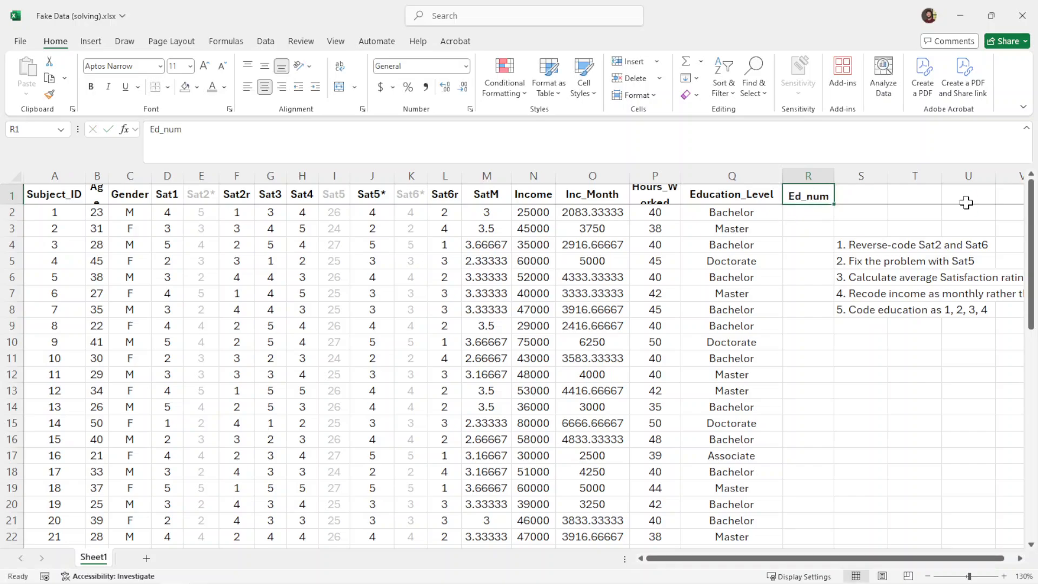
# Step: Start an IF formula in R2 that returns 1 when Q2 equals "Associate"
pyautogui.press('Down')
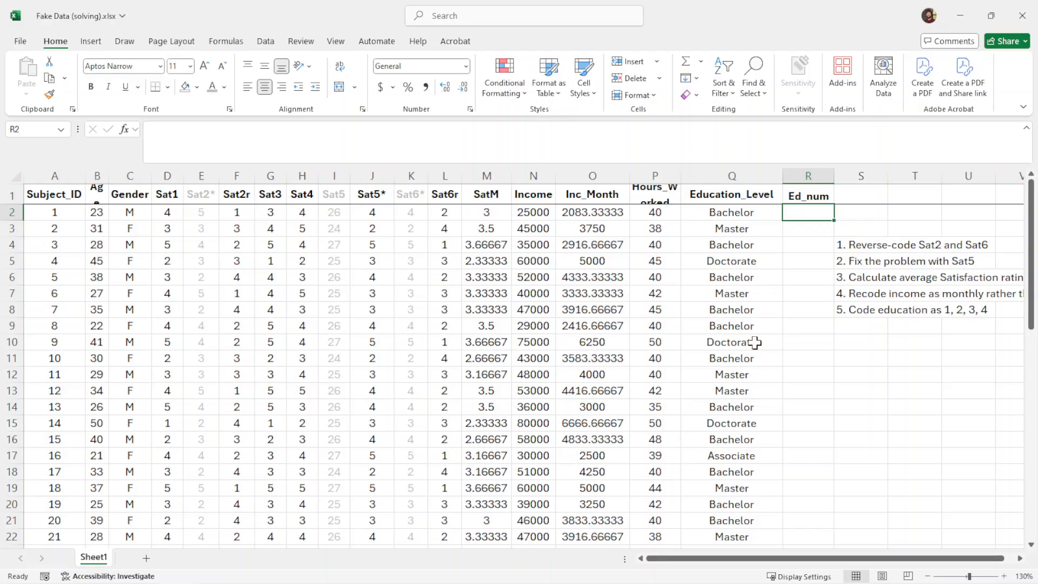
pyautogui.write('=')
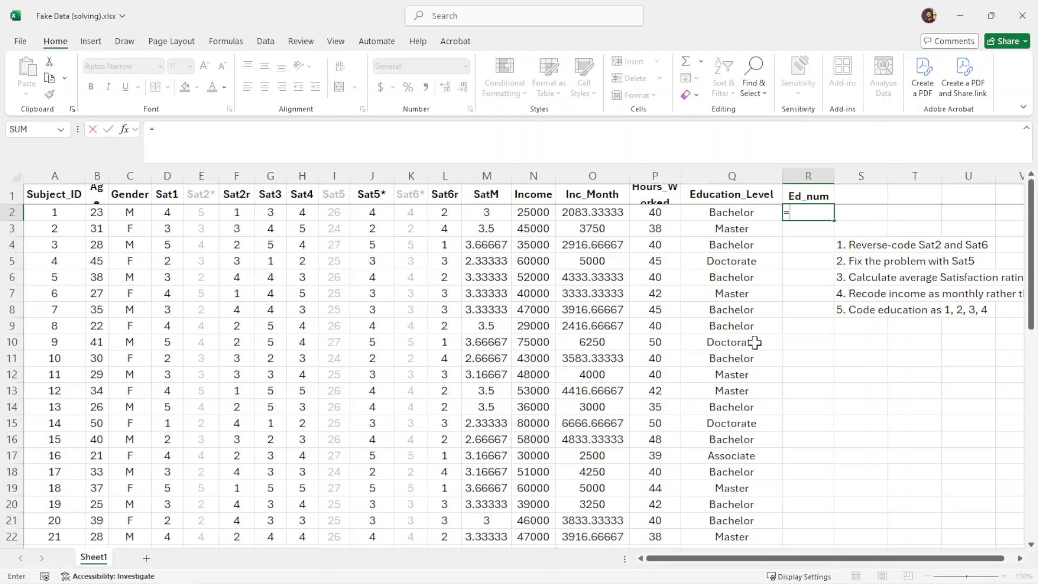
pyautogui.write('IF')
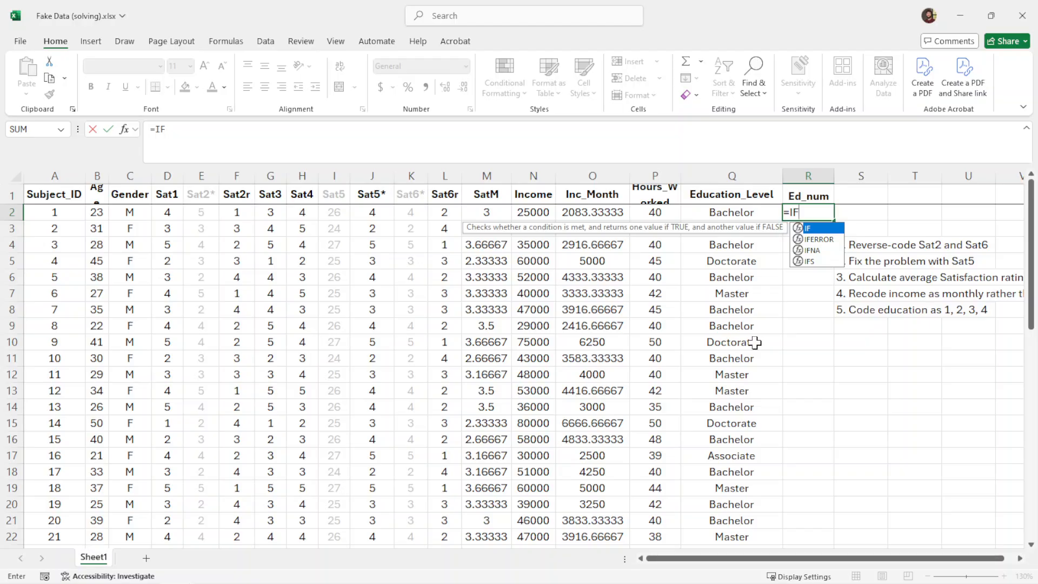
pyautogui.write('(')
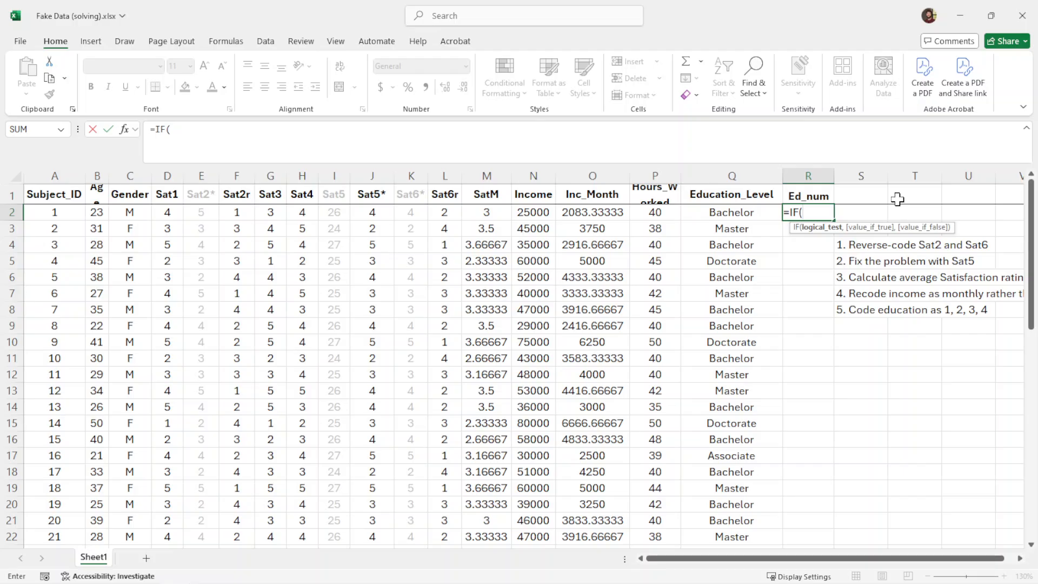
pyautogui.click(732, 212)
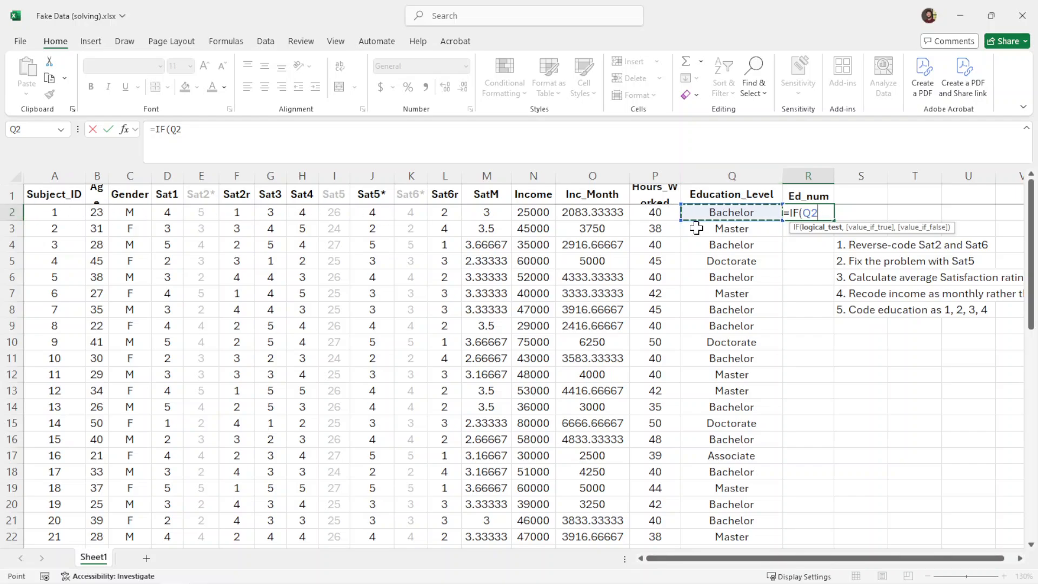
pyautogui.write('="Associate')
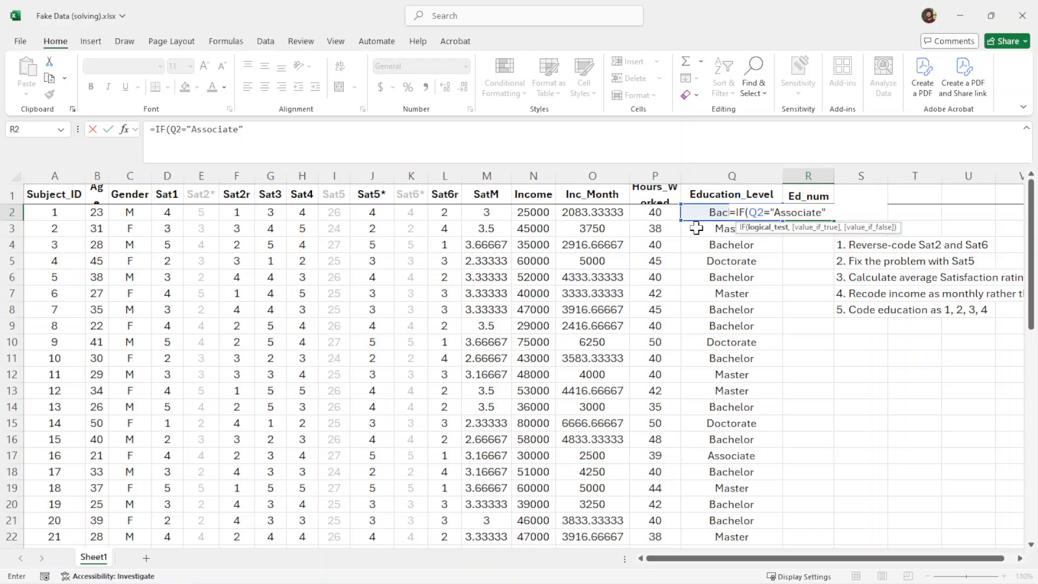
pyautogui.write('",')
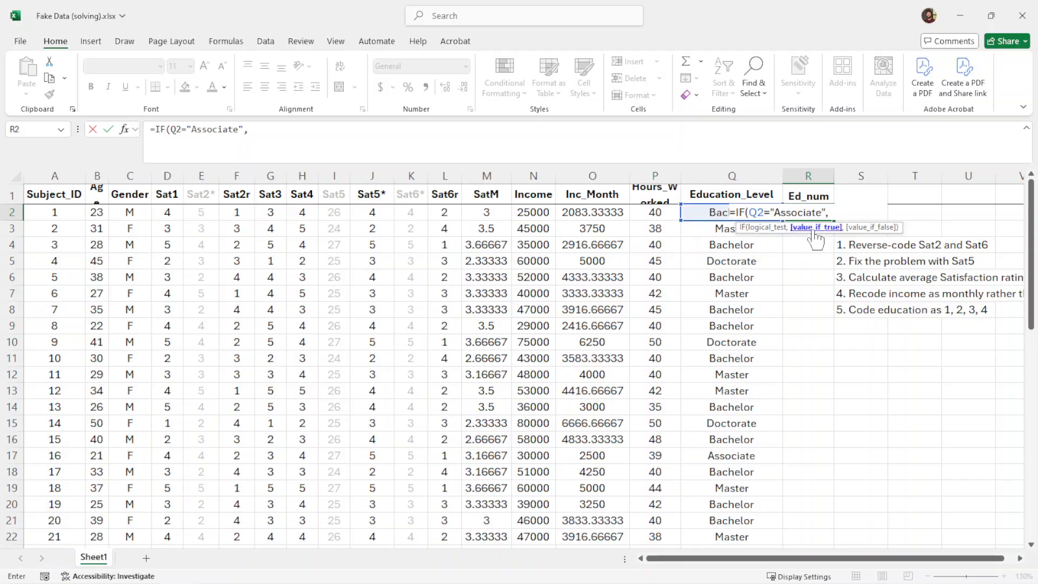
pyautogui.write('1,')
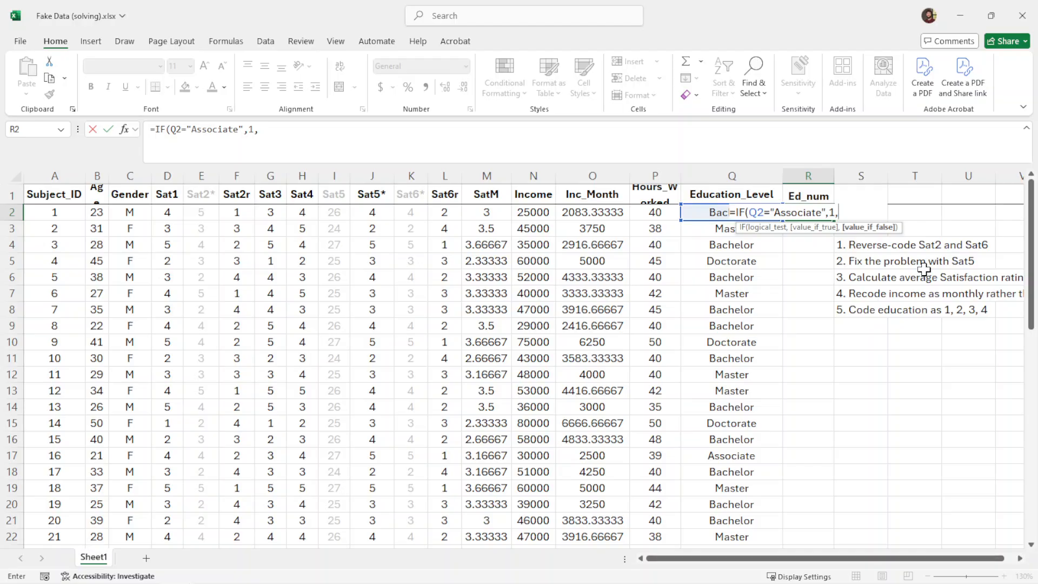
# Step: Nest a second IF as the false value in the R2 formula, returning 2 when Q2 equals "Bachelor"
pyautogui.write('IF')
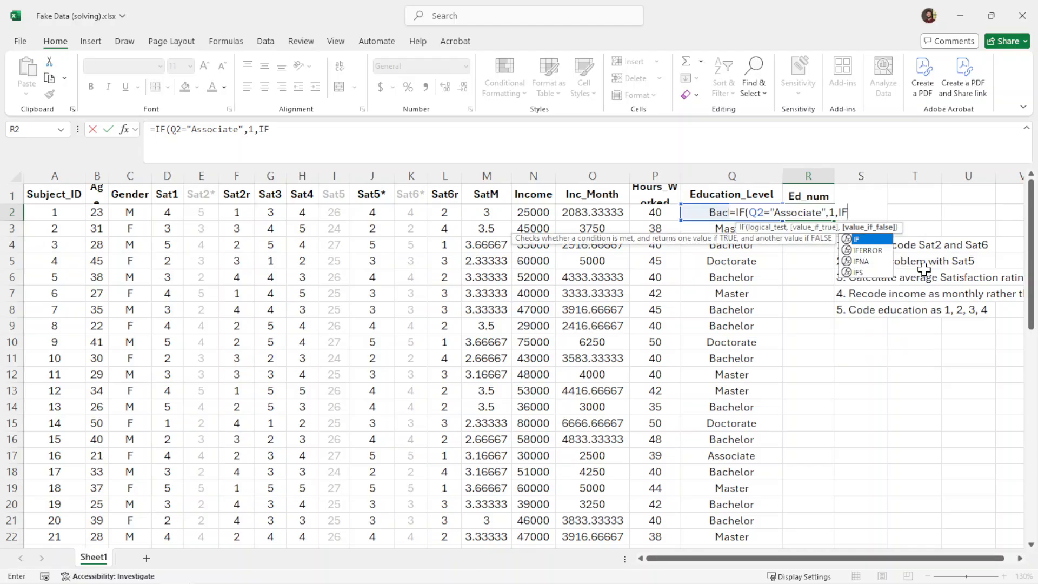
pyautogui.write('(')
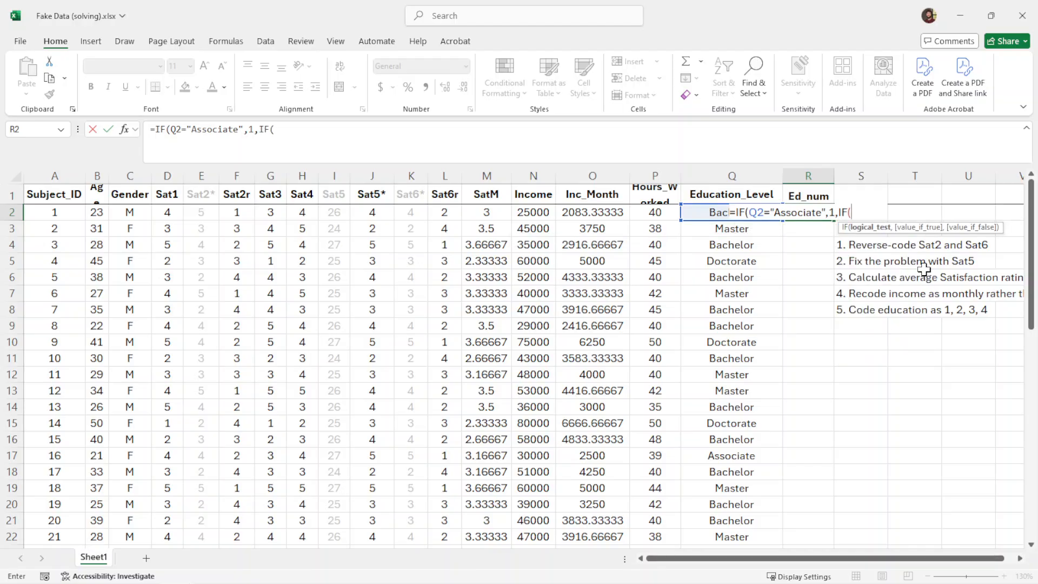
pyautogui.click(696, 210)
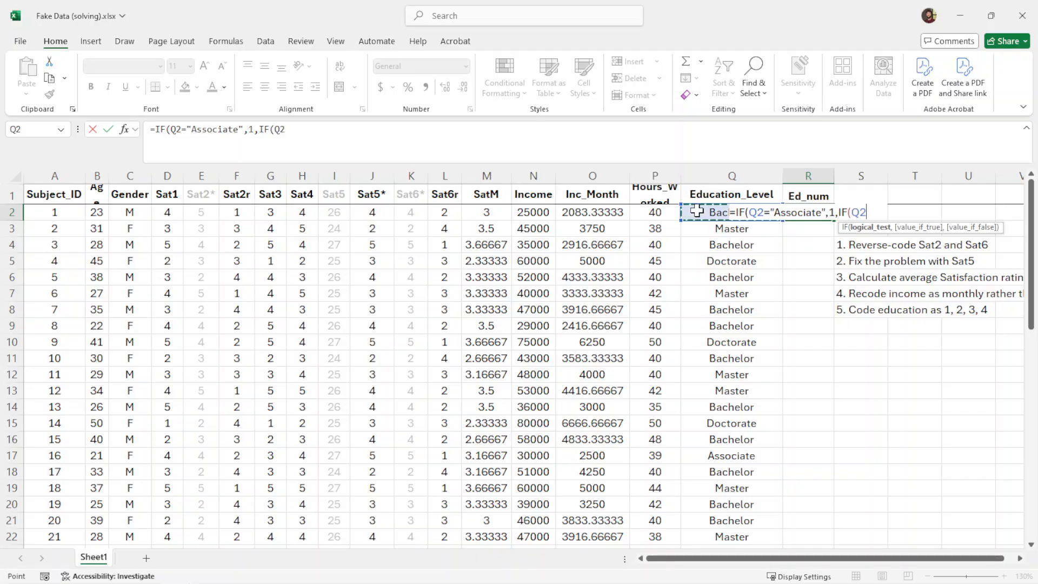
pyautogui.write('="Bachelor')
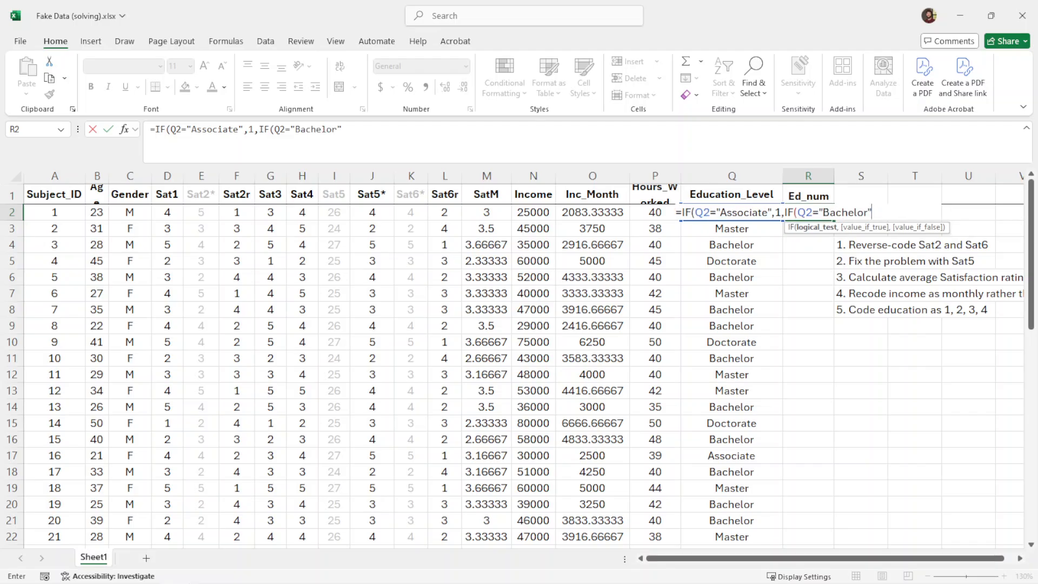
pyautogui.write('",')
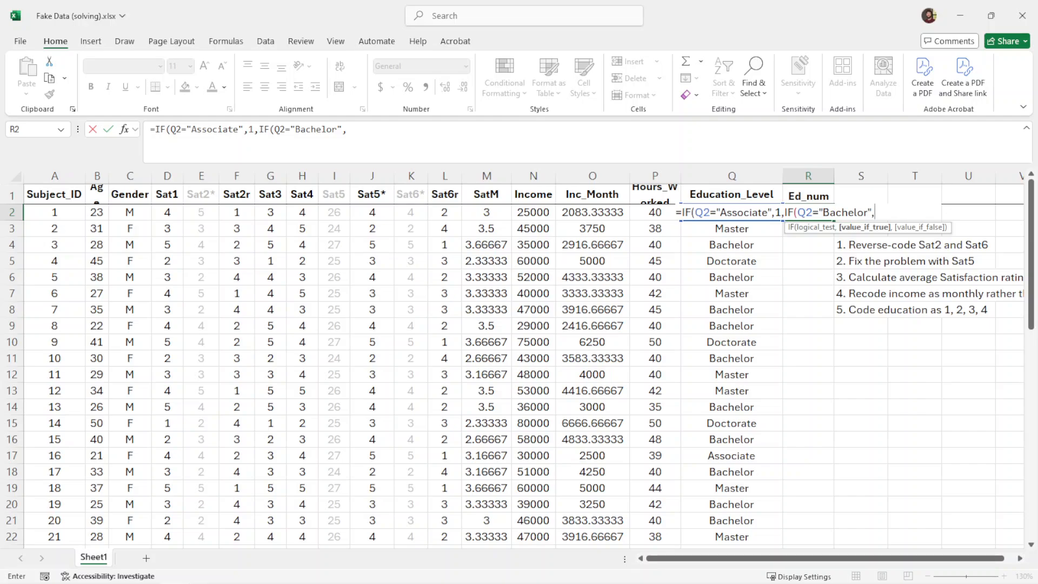
pyautogui.write('2,')
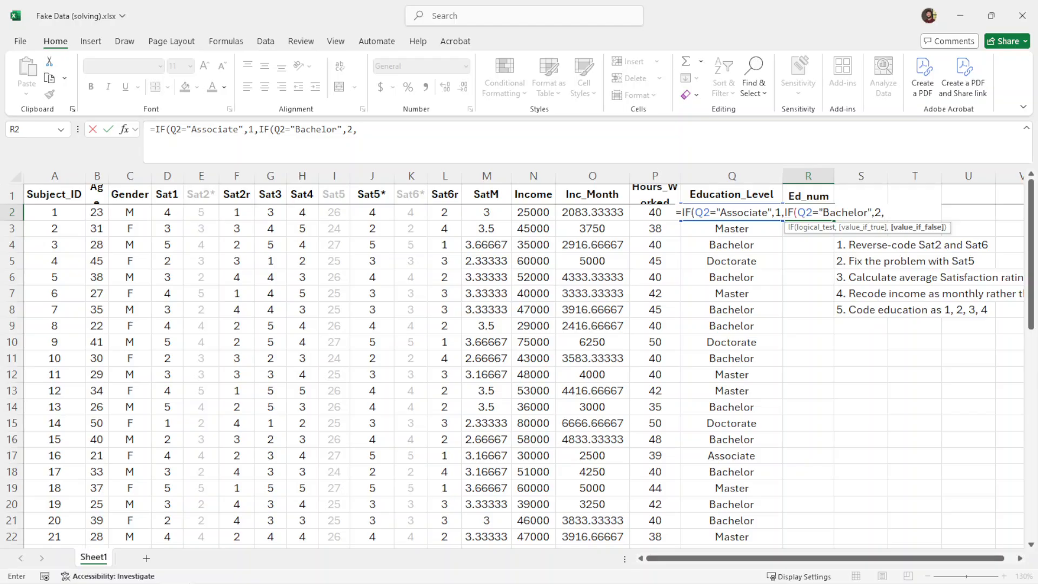
# Step: Nest a third IF in the R2 formula, returning 3 when Q2 equals "Master" and otherwise 4, and enter the completed formula
pyautogui.write('IF(')
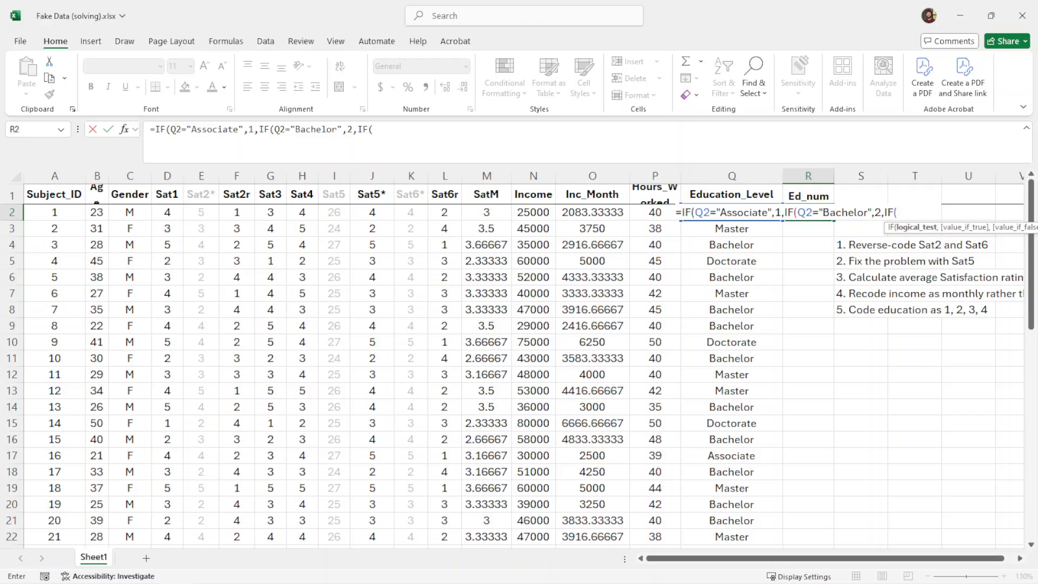
pyautogui.write('Q2="Master')
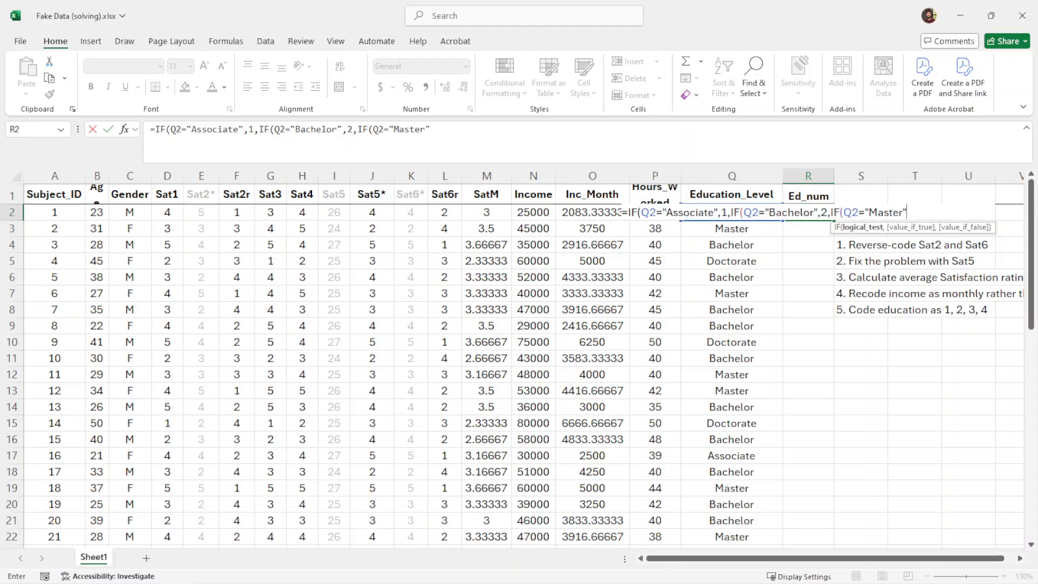
pyautogui.write('",')
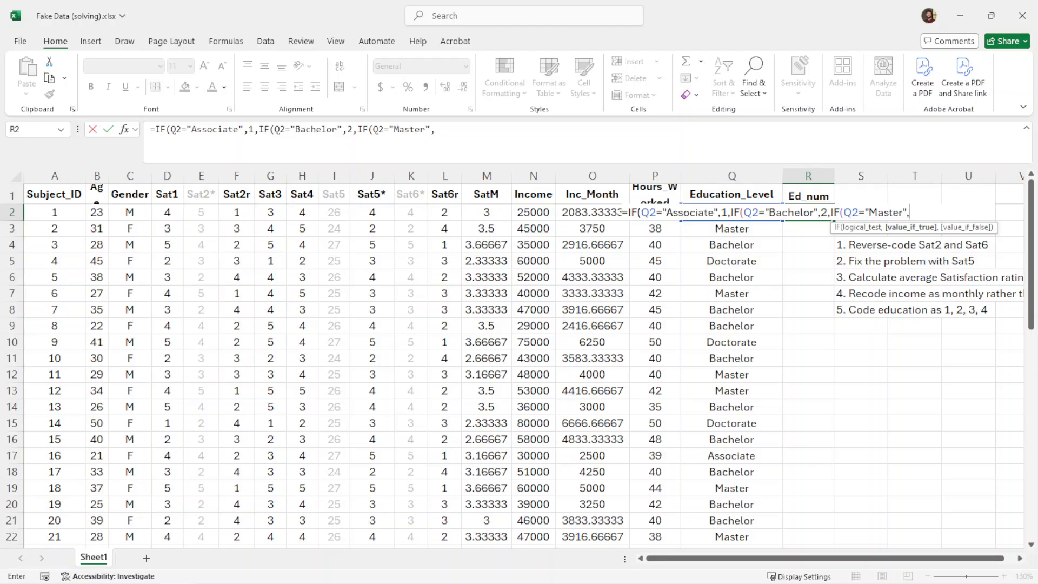
pyautogui.write('3,4')
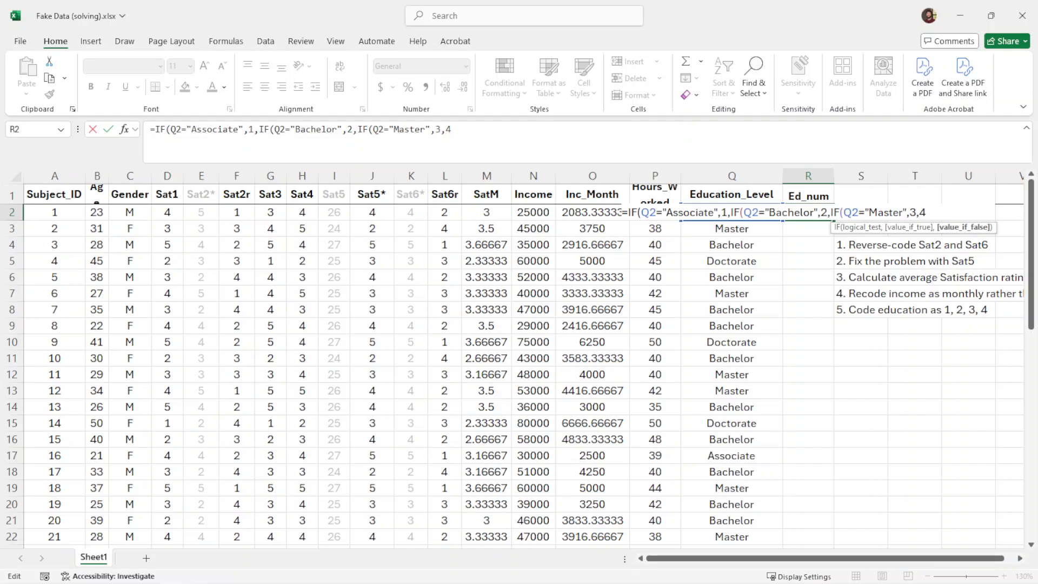
pyautogui.write(')))')
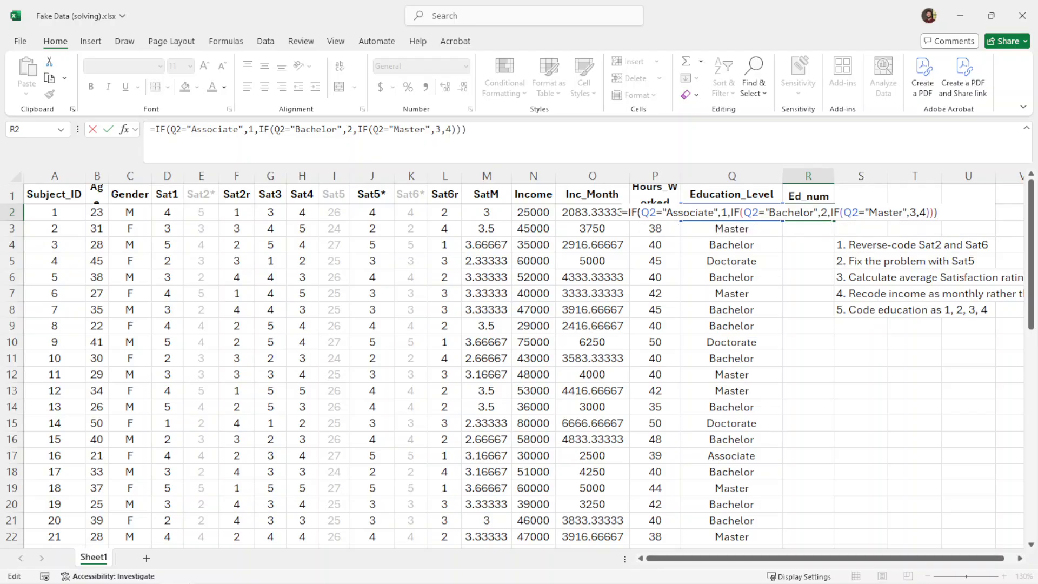
pyautogui.press('BackSpace')
pyautogui.press('BackSpace')
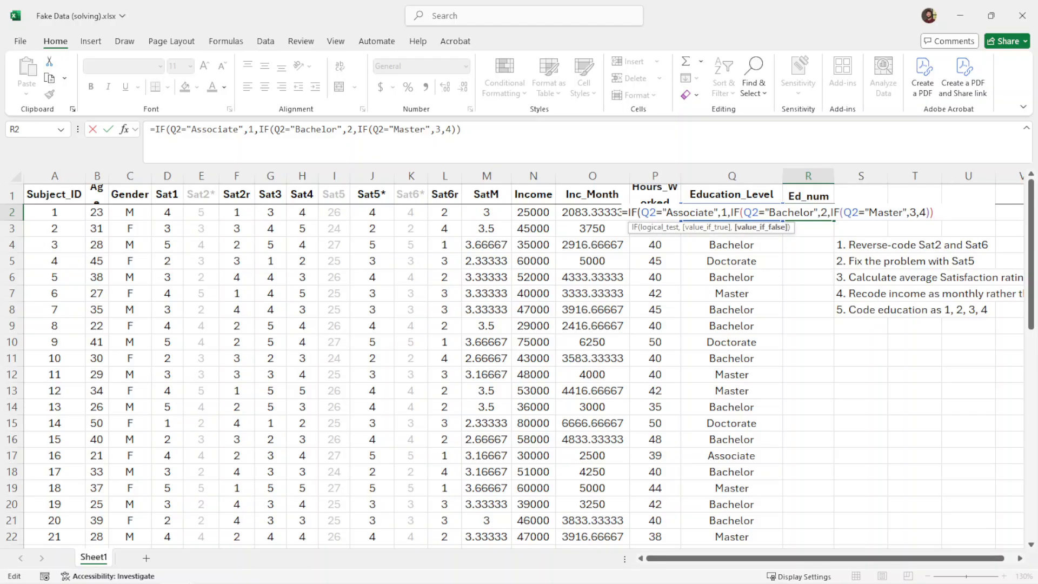
pyautogui.write(')')
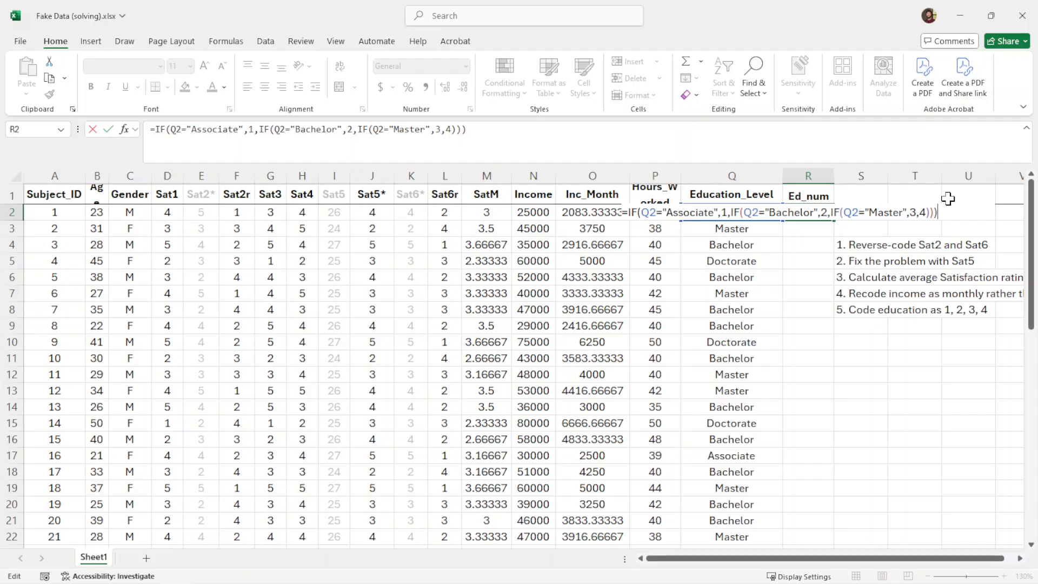
pyautogui.press('Return')
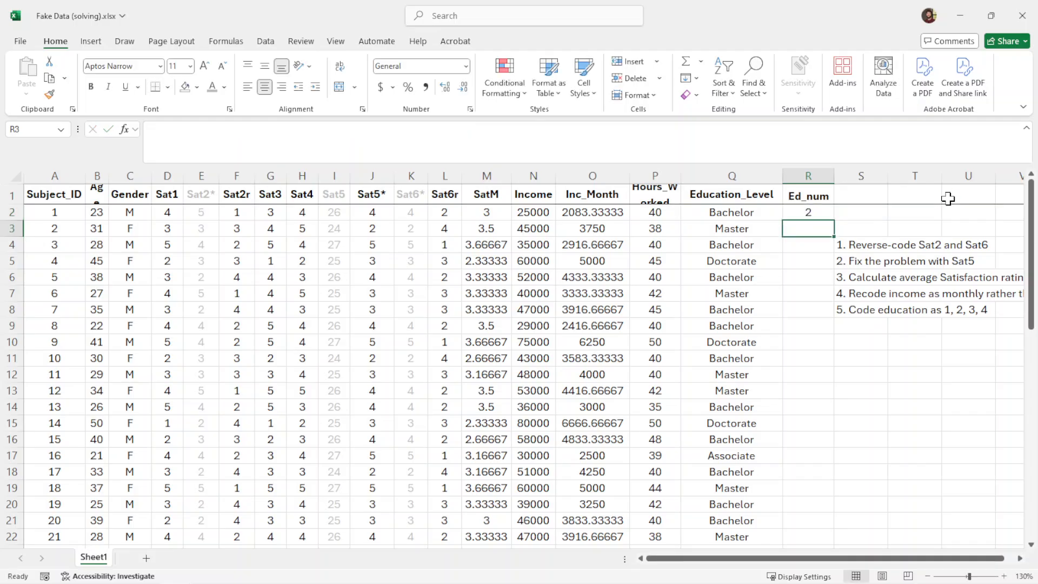
# Step: Fill the Ed_num formula from R2 down to the last record in row 51
pyautogui.click(808, 214)
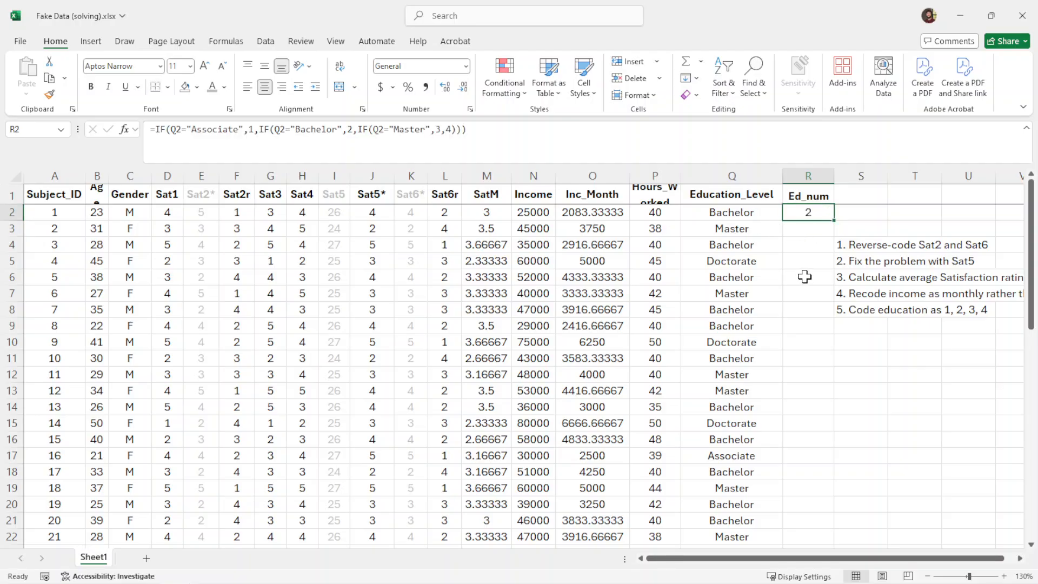
pyautogui.moveTo(833, 220); pyautogui.dragTo(831, 284)
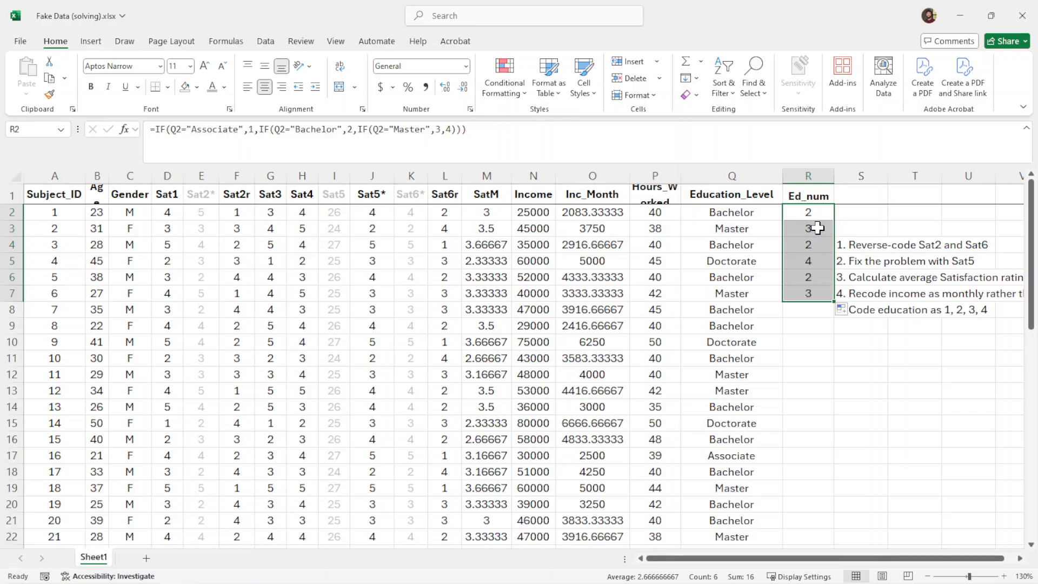
pyautogui.click(814, 296)
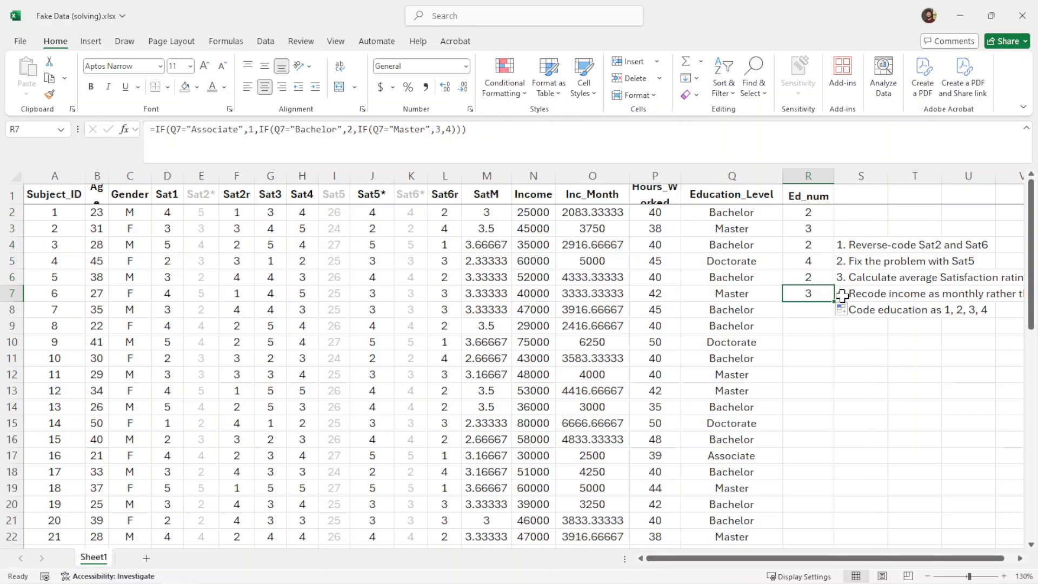
pyautogui.moveTo(833, 301); pyautogui.dragTo(805, 449)
pyautogui.scroll(-4, 794, 370)
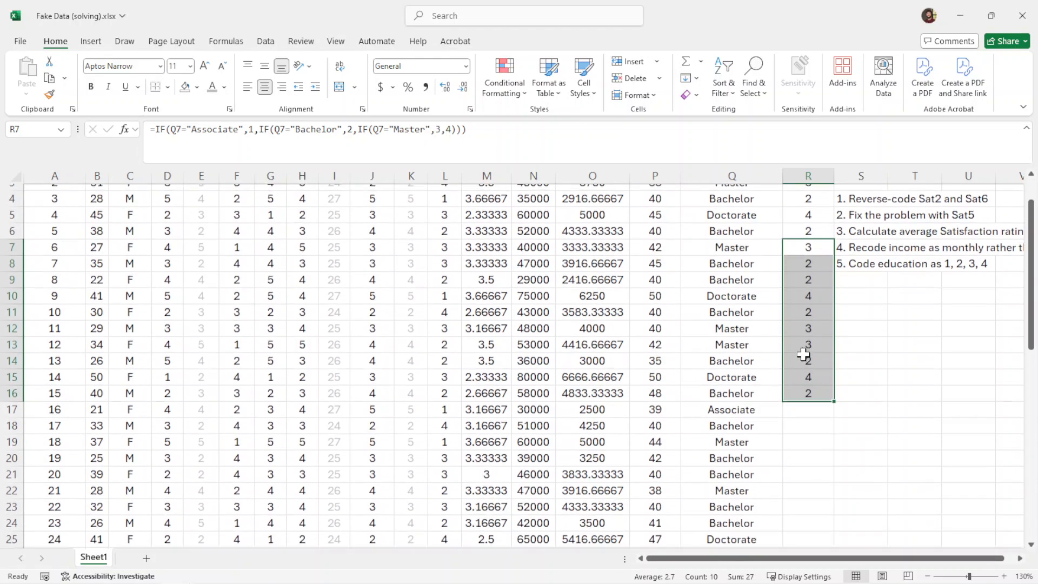
pyautogui.moveTo(835, 253); pyautogui.dragTo(811, 378)
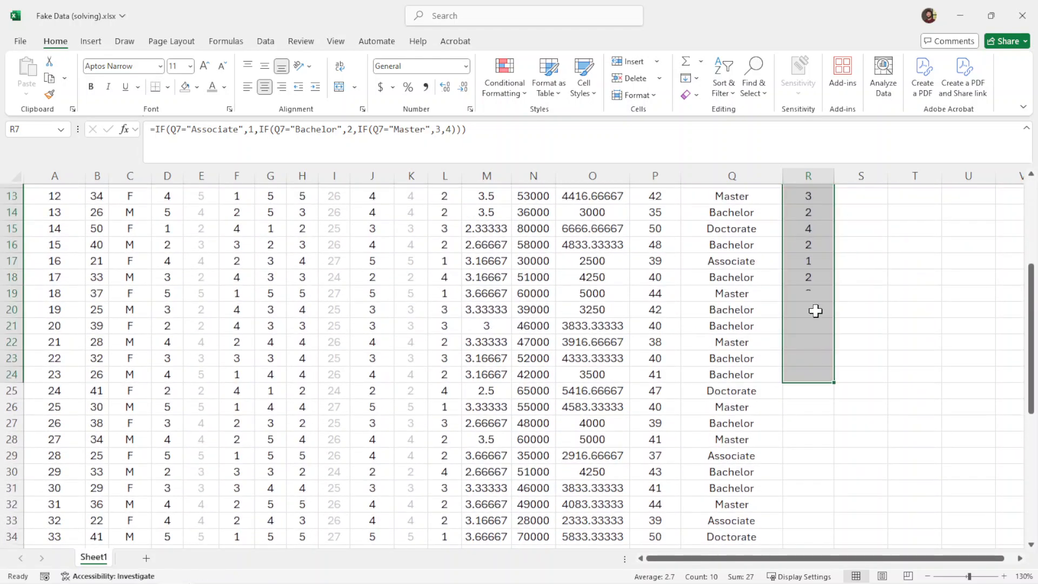
pyautogui.scroll(-2, 811, 324)
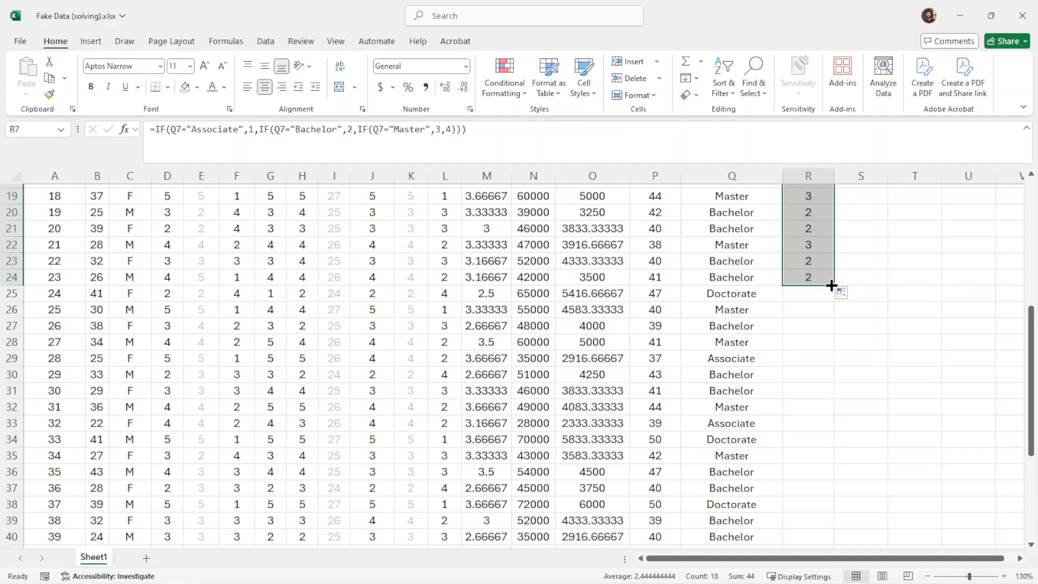
pyautogui.moveTo(833, 285); pyautogui.dragTo(805, 493)
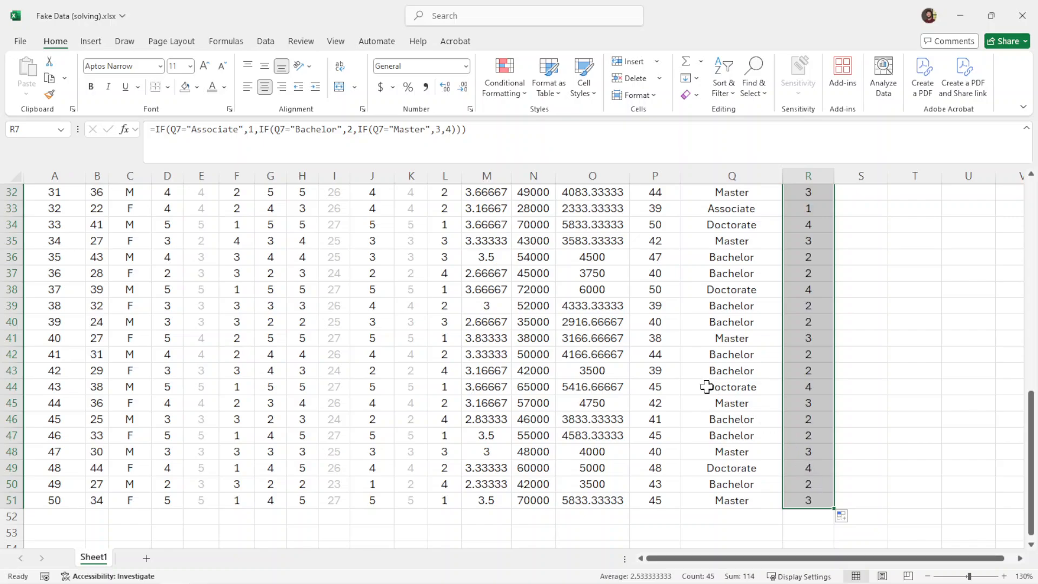
pyautogui.scroll(10, 713, 383)
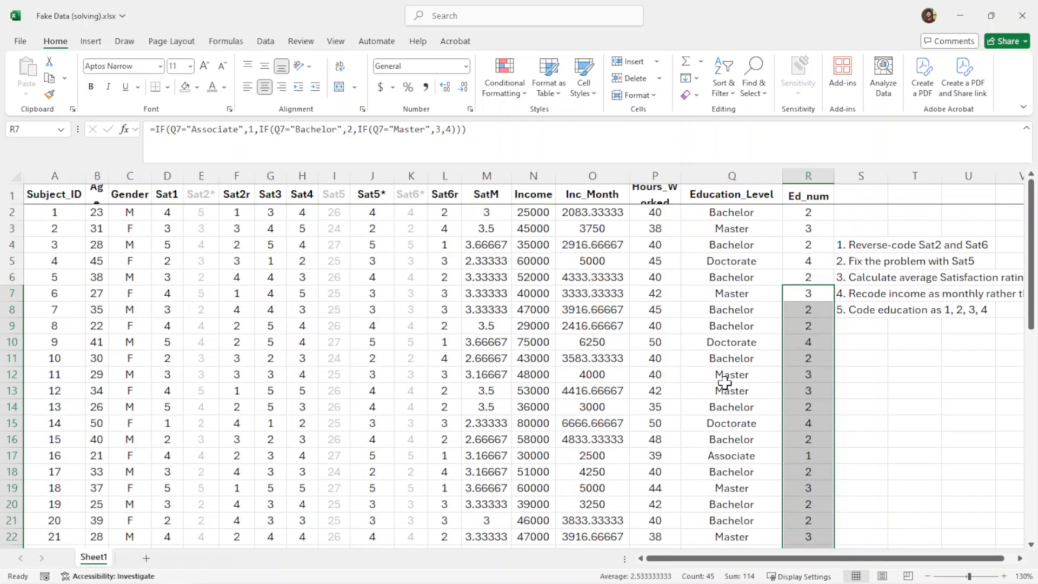
pyautogui.click(687, 298)
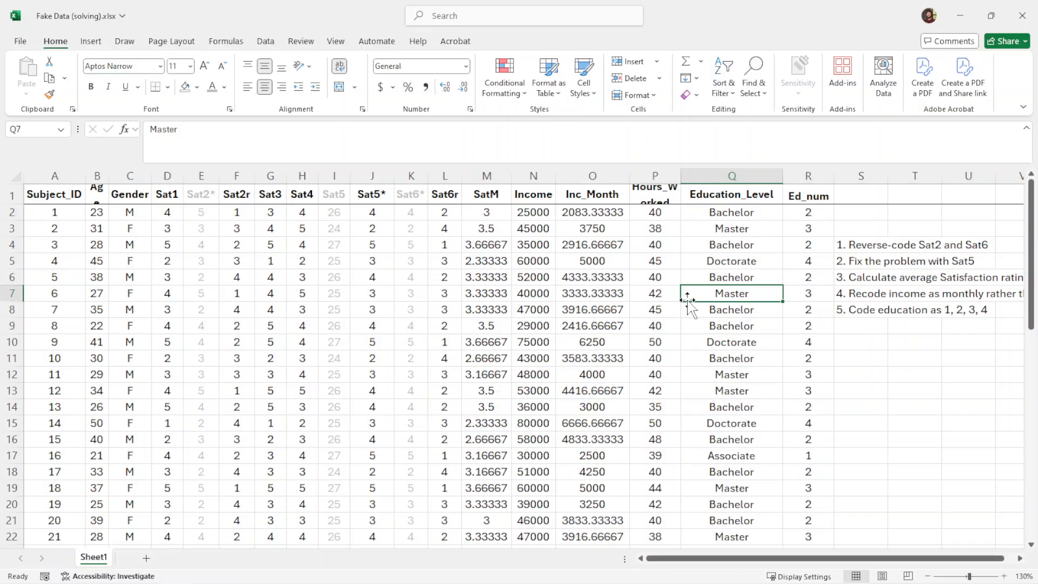
# Step: Switch to the SPSS Statistics Data Editor and narrow the Sat1 to Sat6 columns and the Age column
pyautogui.hotkey('alt', 'Tab')
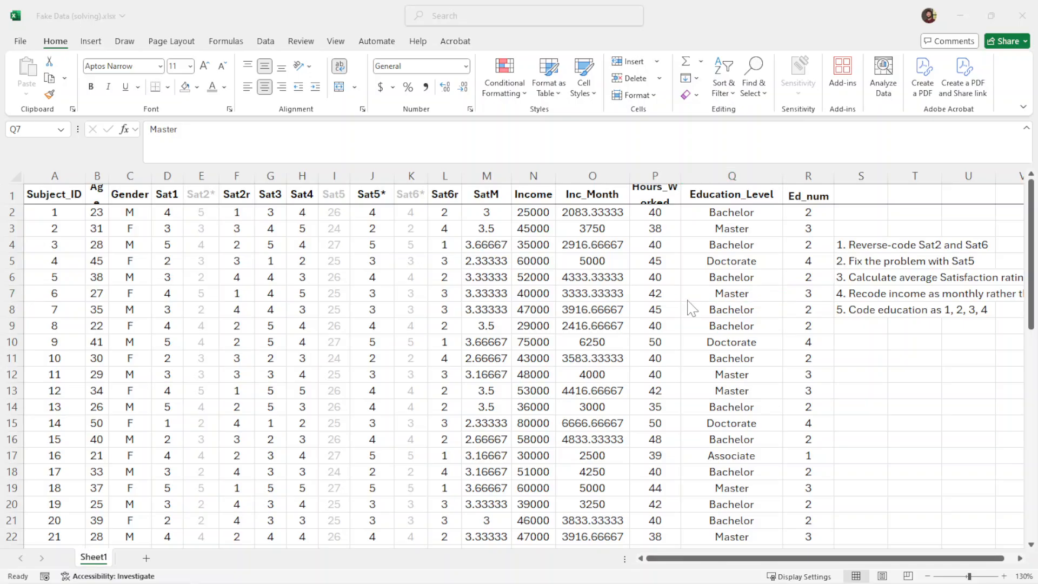
pyautogui.hotkey('alt', 'Tab')
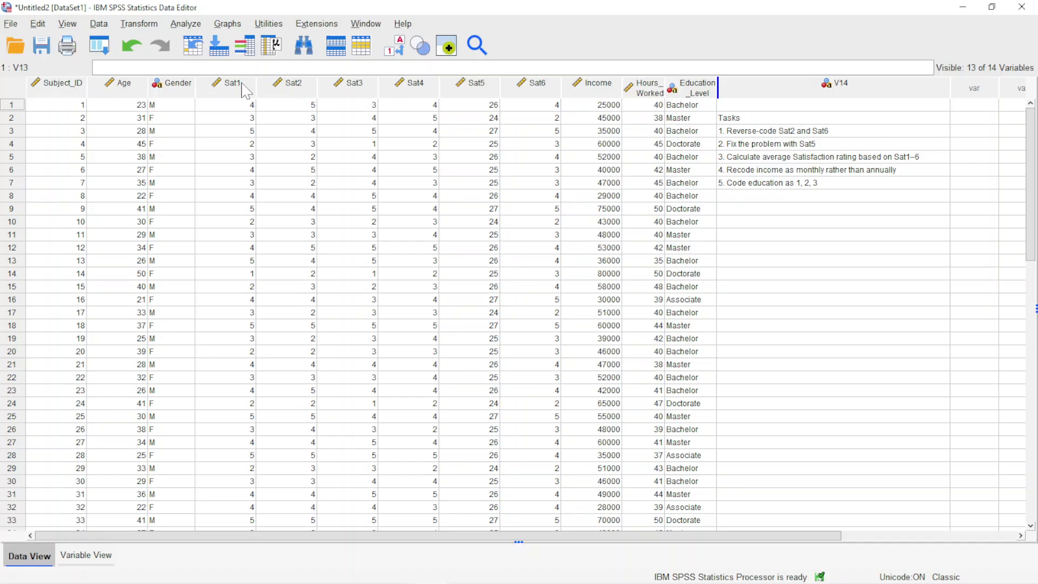
pyautogui.moveTo(241, 84); pyautogui.dragTo(542, 88)
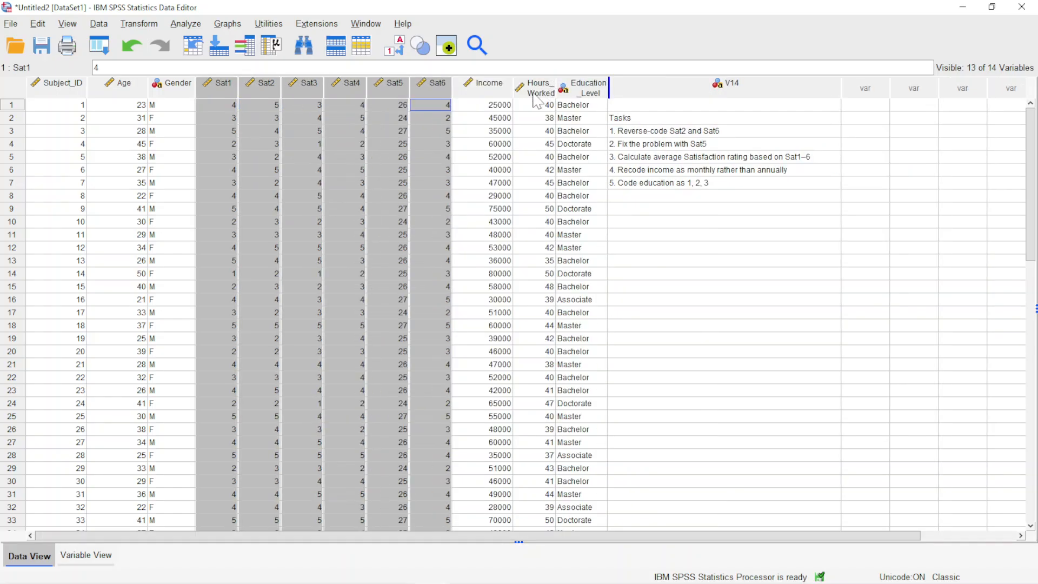
pyautogui.moveTo(149, 86); pyautogui.dragTo(127, 87)
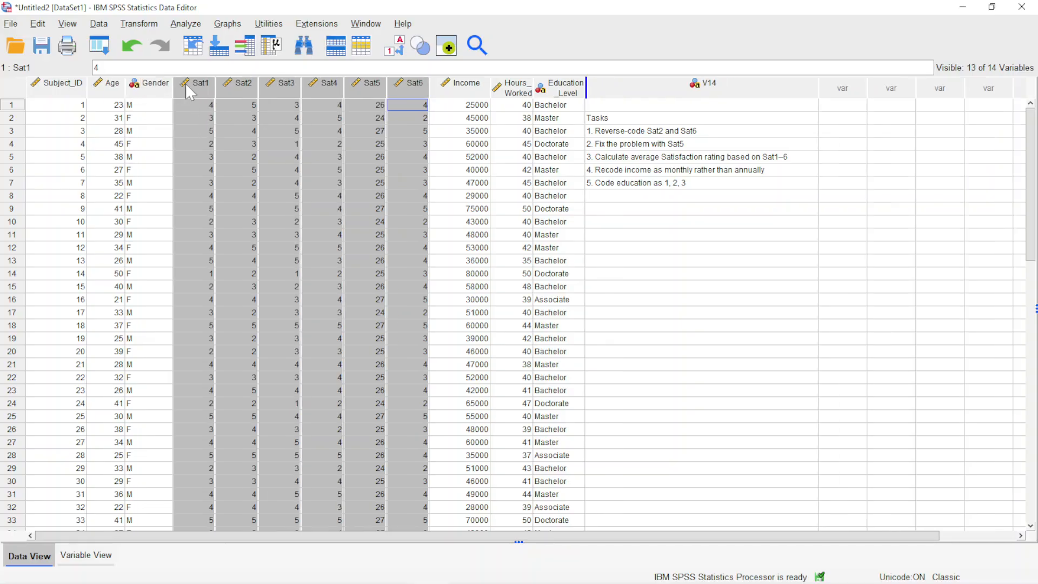
pyautogui.click(207, 105)
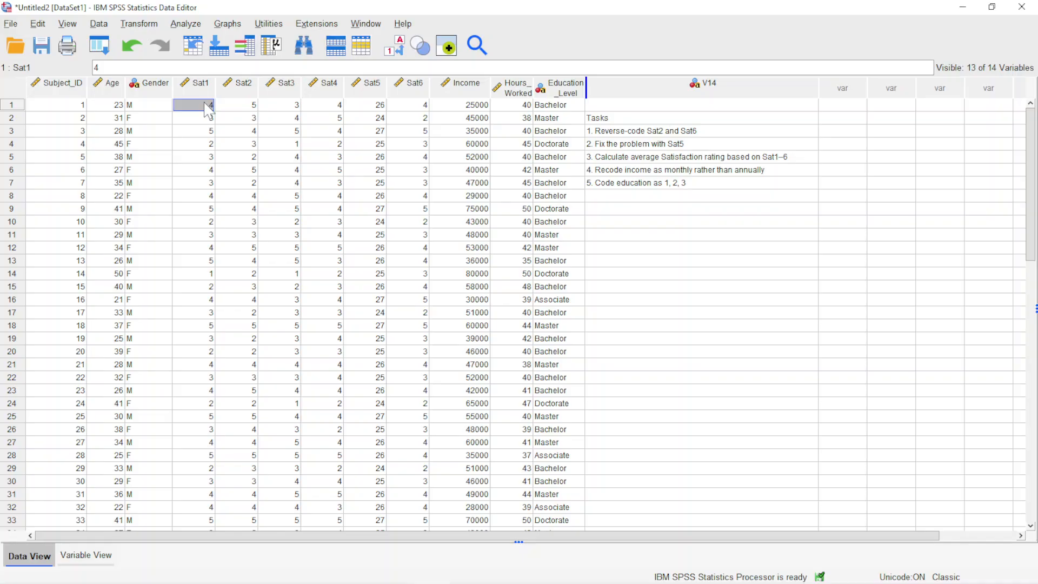
# Step: Start a Compute Variable operation for reverse-coding Sat2 and name the target variable Sat2r
pyautogui.click(655, 134)
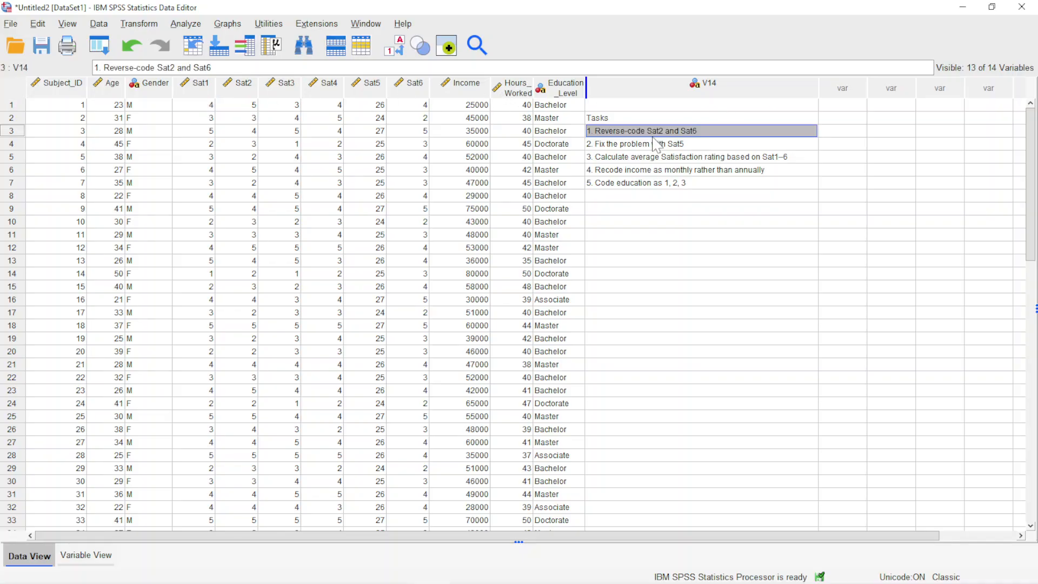
pyautogui.click(238, 84)
pyautogui.click(412, 85)
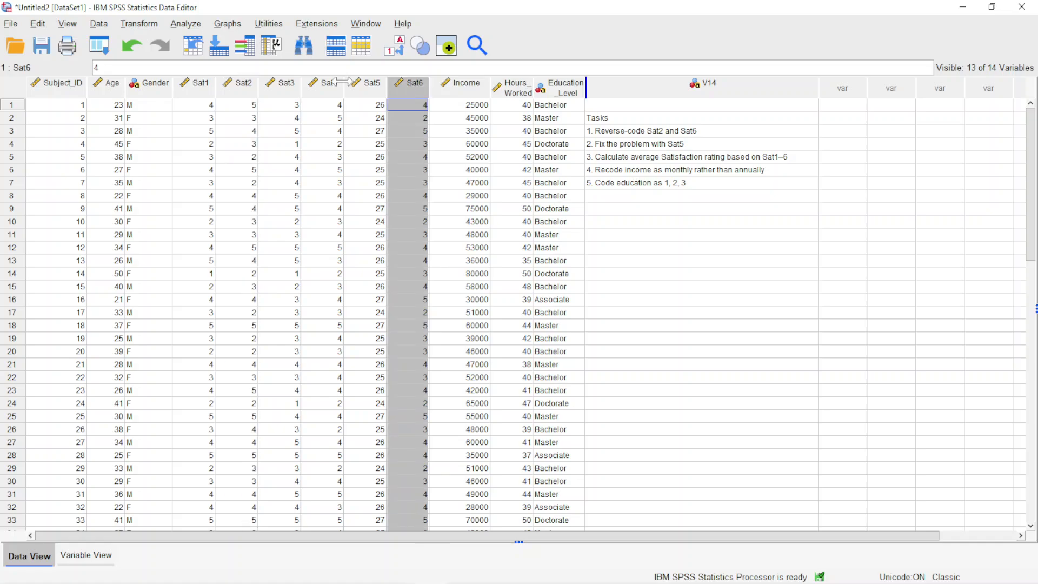
pyautogui.click(238, 86)
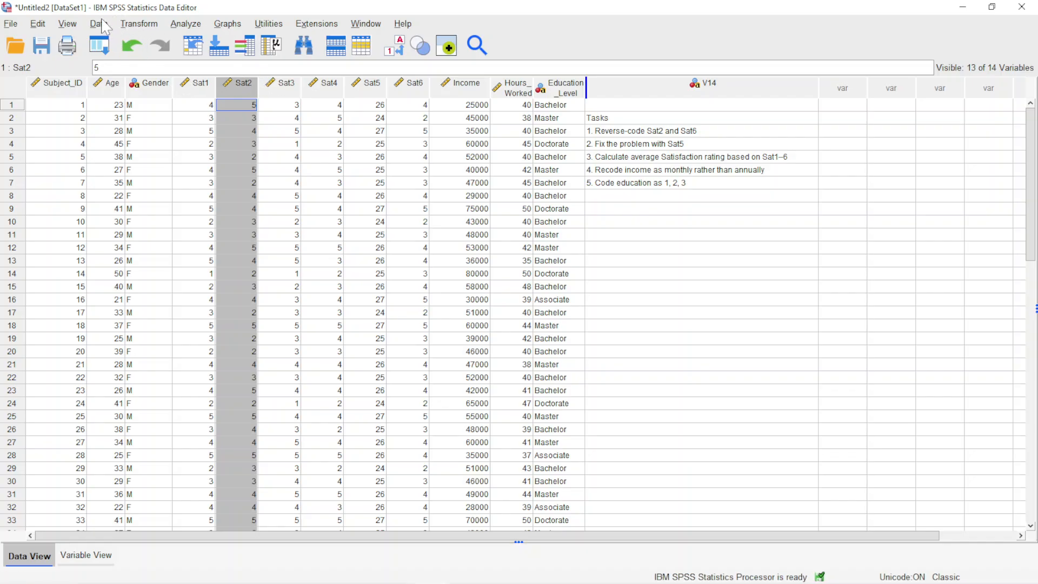
pyautogui.click(137, 24)
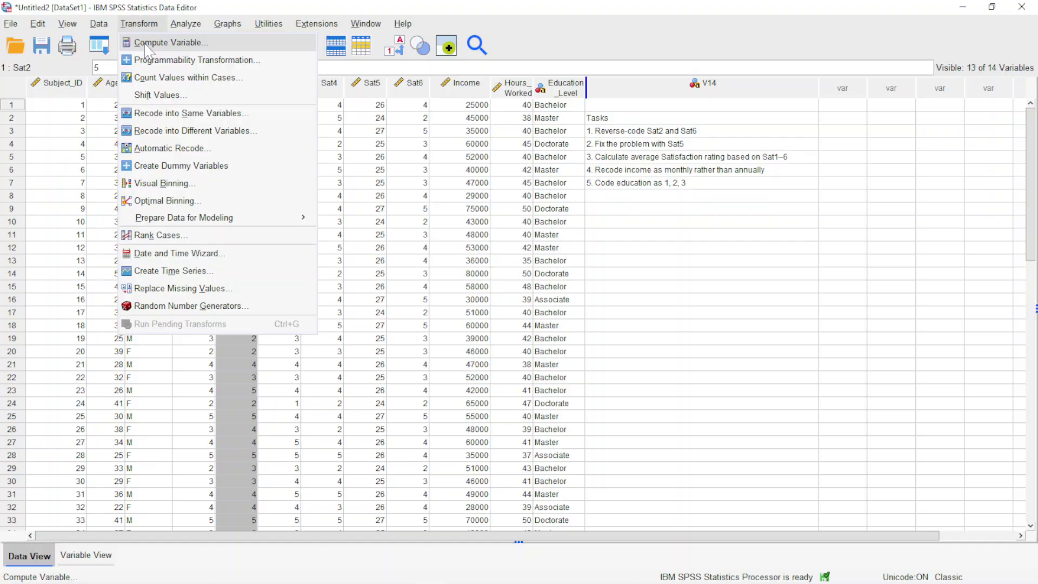
pyautogui.click(165, 3)
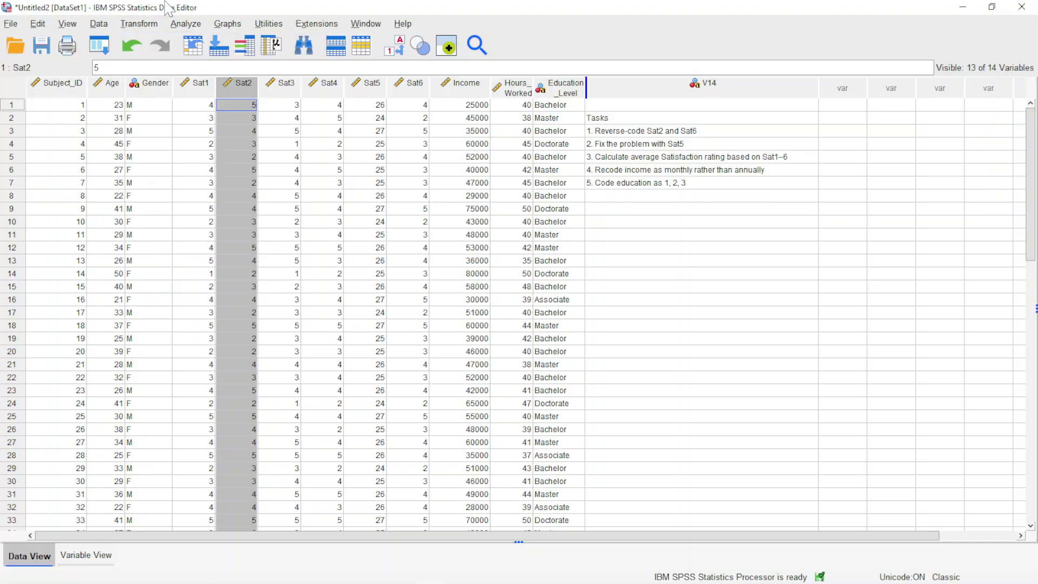
pyautogui.click(144, 25)
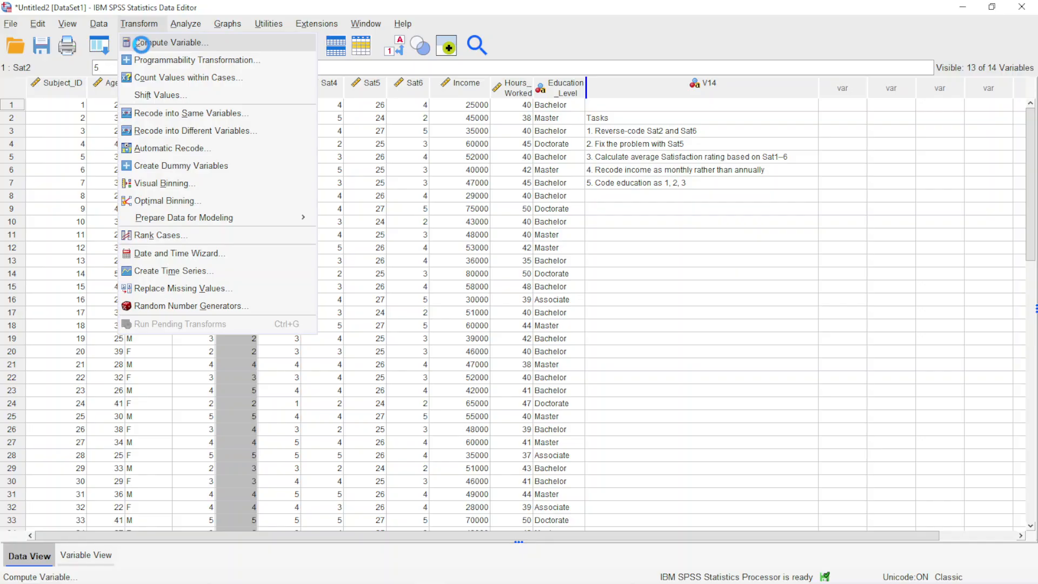
pyautogui.click(143, 45)
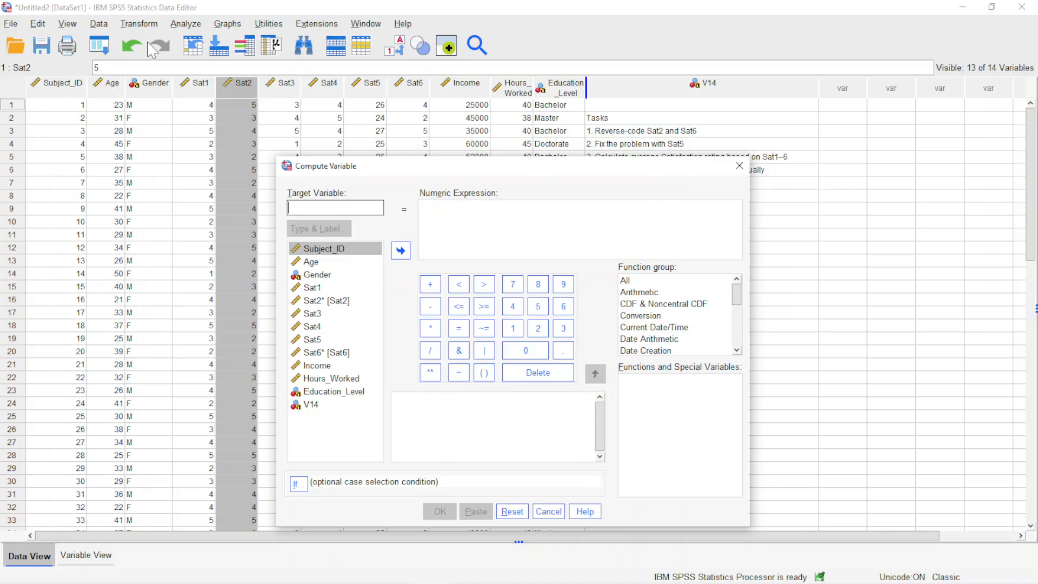
pyautogui.write('Sat2r')
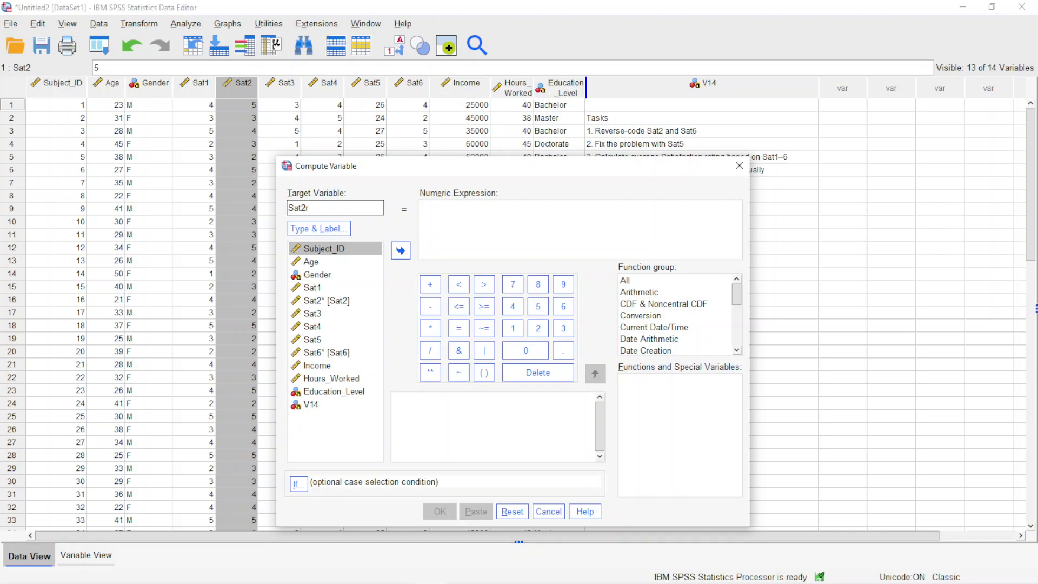
# Step: Set the numeric expression for Sat2r to 6-Sat2, run the computation, and spot-check records 2 and 3 against Sat2
pyautogui.click(465, 225)
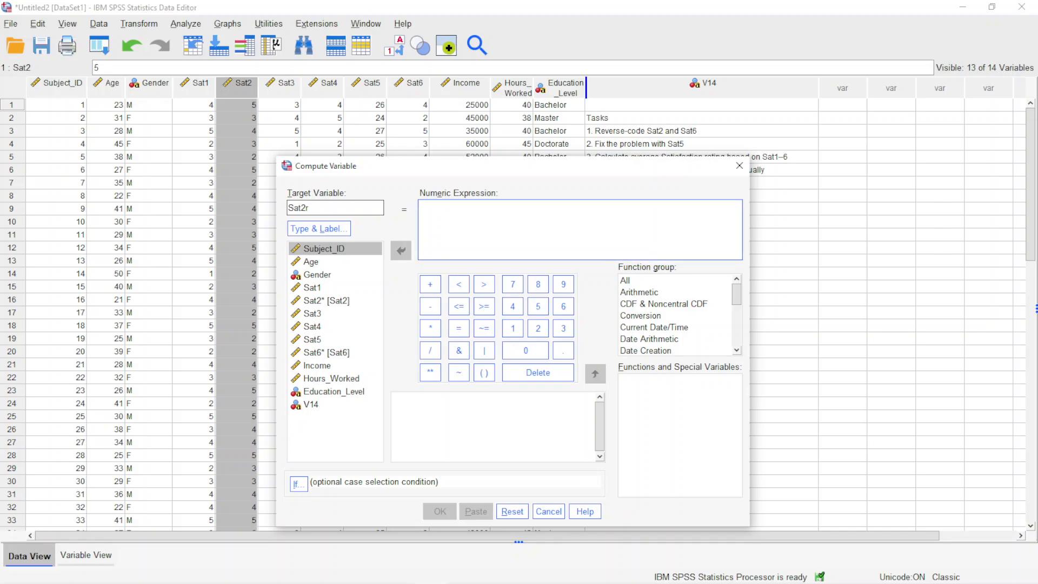
pyautogui.write('6')
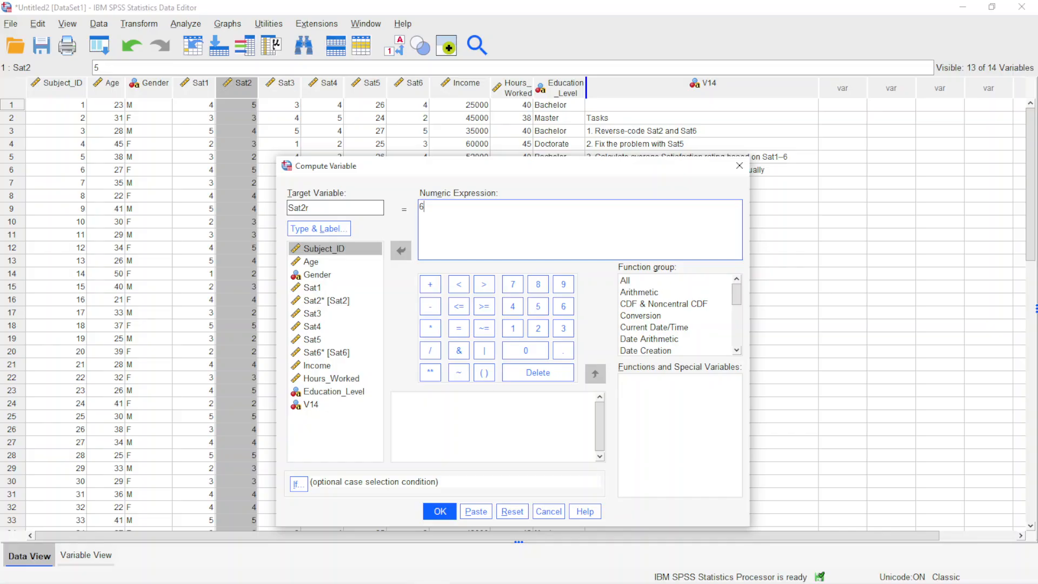
pyautogui.write('-Sat')
pyautogui.hotkey('shift', 'Left')
pyautogui.hotkey('shift', 'Left')
pyautogui.hotkey('shift', 'Left')
pyautogui.hotkey('shift', 'Left')
pyautogui.press('BackSpace')
pyautogui.click(318, 302)
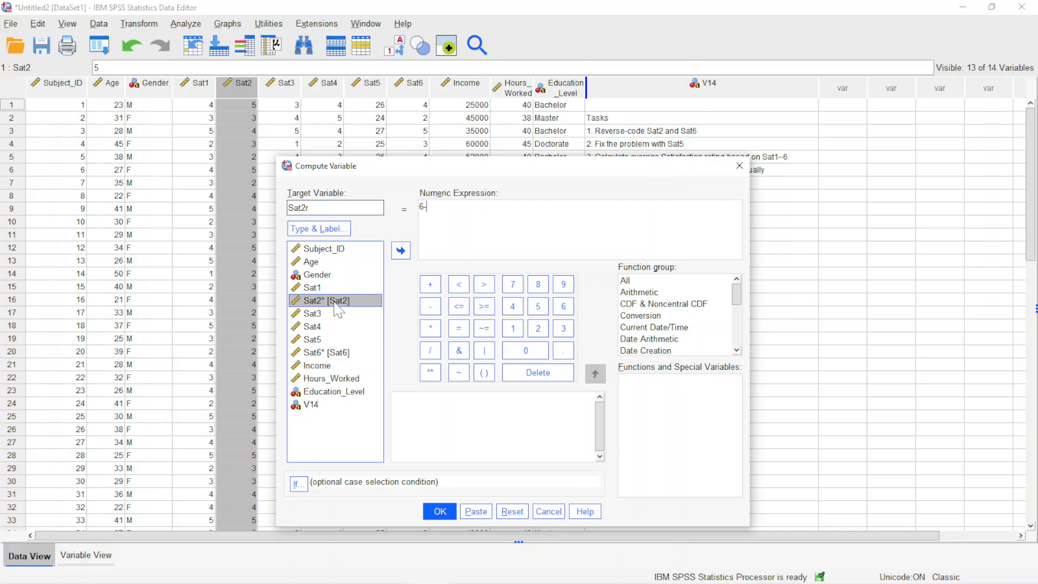
pyautogui.doubleClick(319, 302)
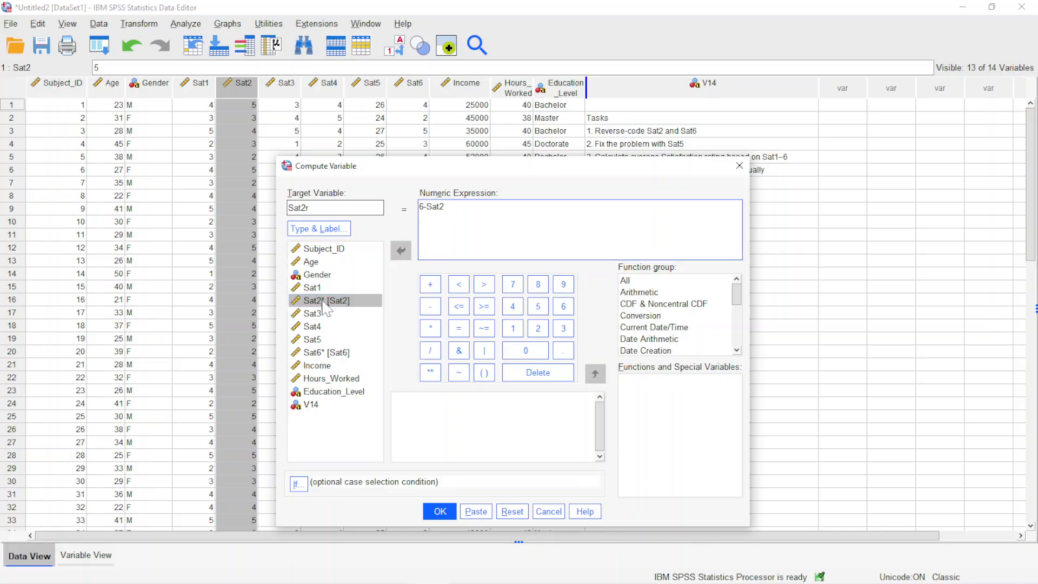
pyautogui.click(324, 314)
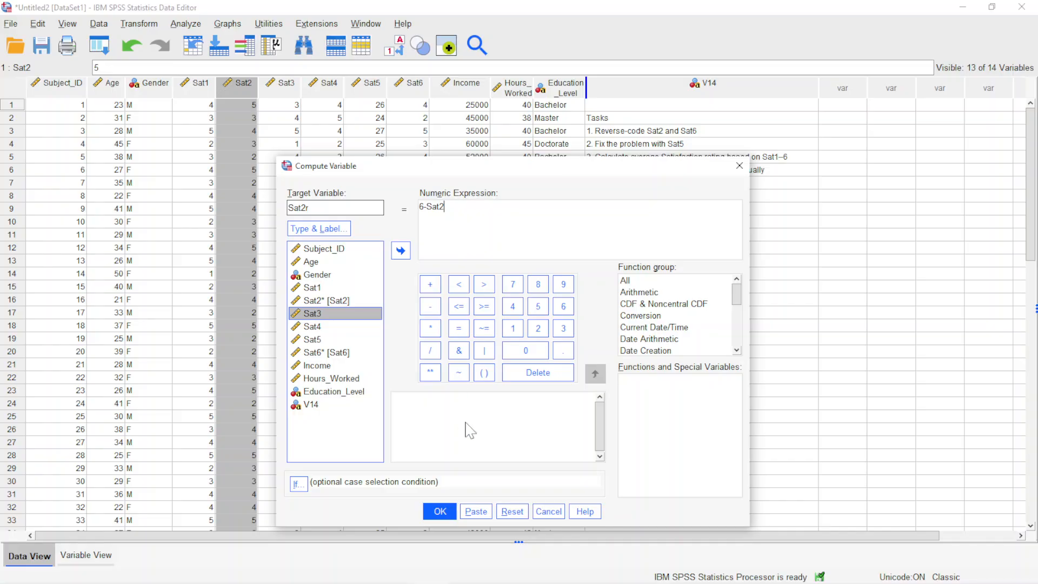
pyautogui.click(441, 511)
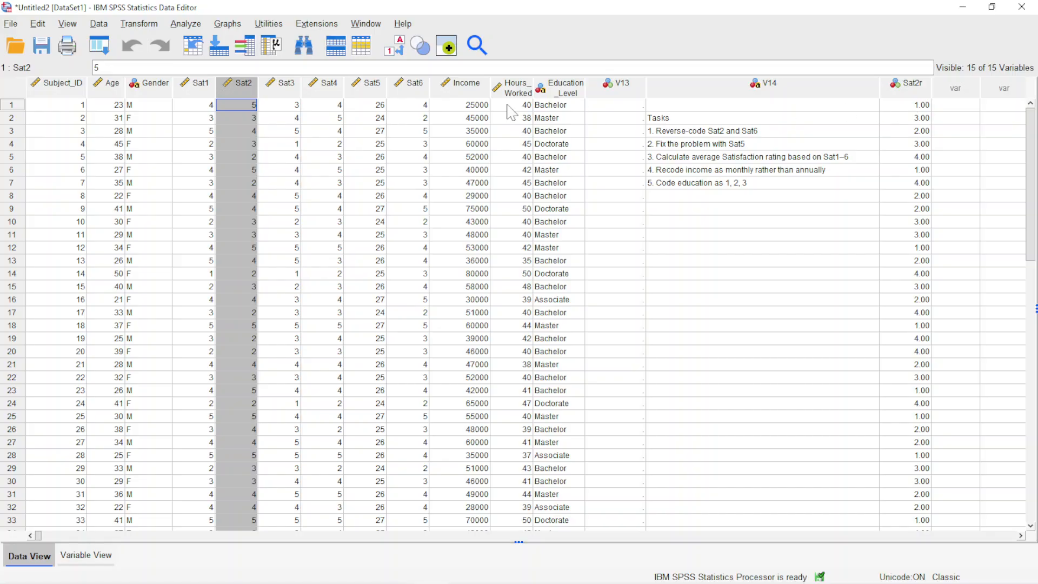
pyautogui.click(236, 117)
pyautogui.click(922, 120)
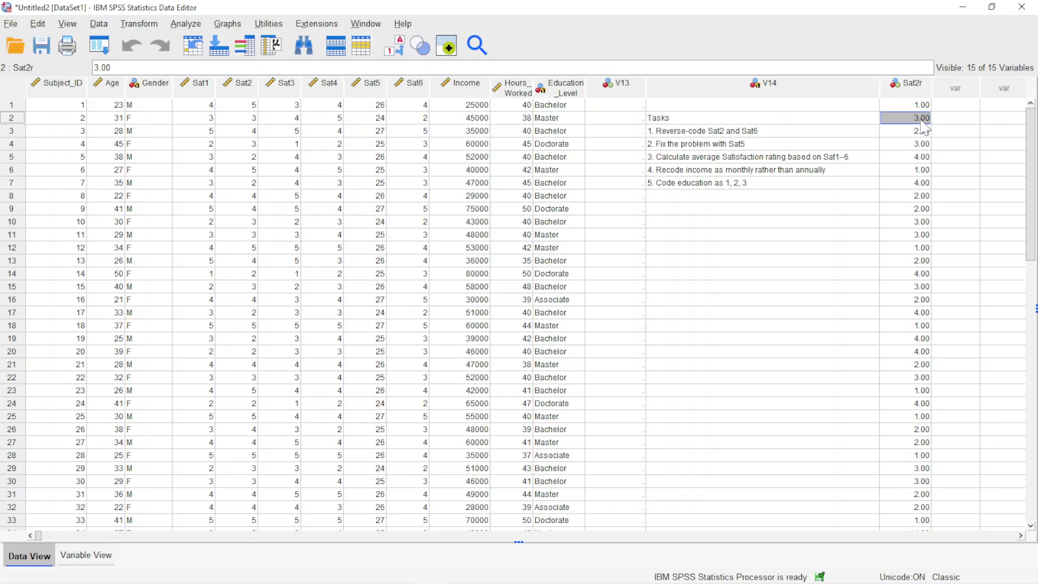
pyautogui.click(254, 133)
pyautogui.click(904, 133)
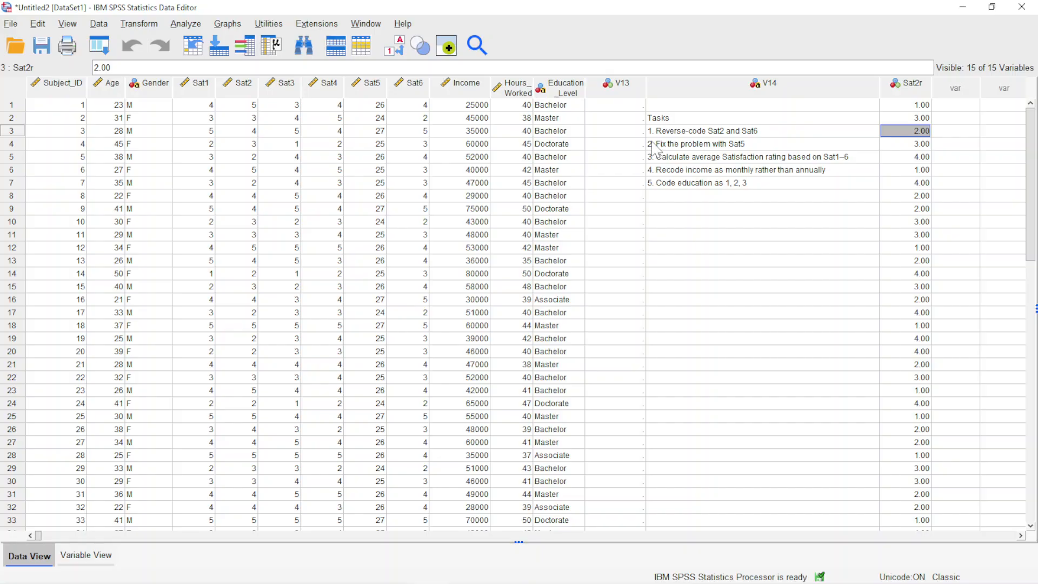
# Step: Compute the new variable Sat6r as 6-Sat6 and compare it with Sat6 in the first four records
pyautogui.click(135, 26)
pyautogui.click(145, 42)
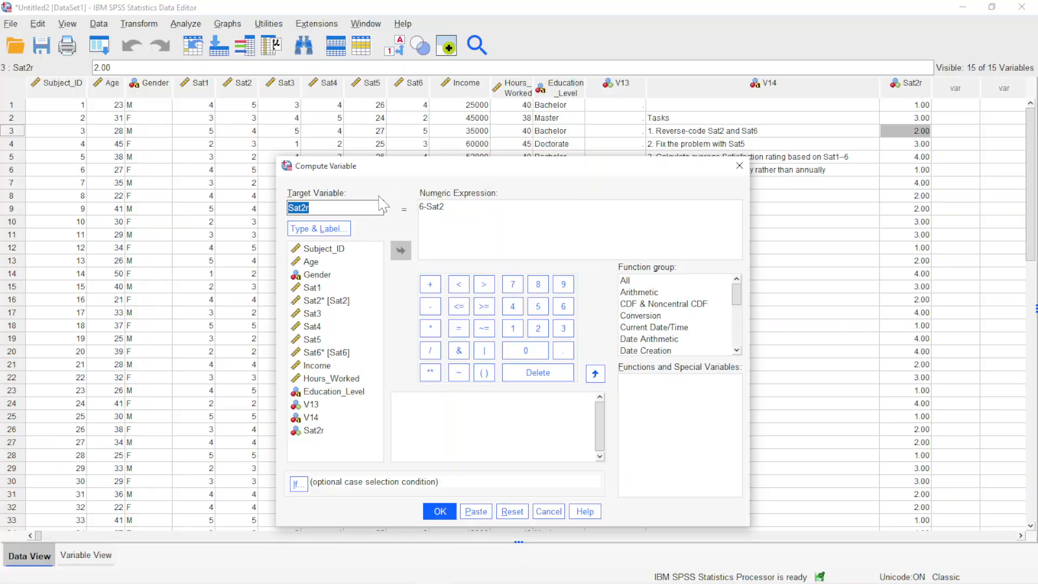
pyautogui.click(319, 209)
pyautogui.click(446, 207)
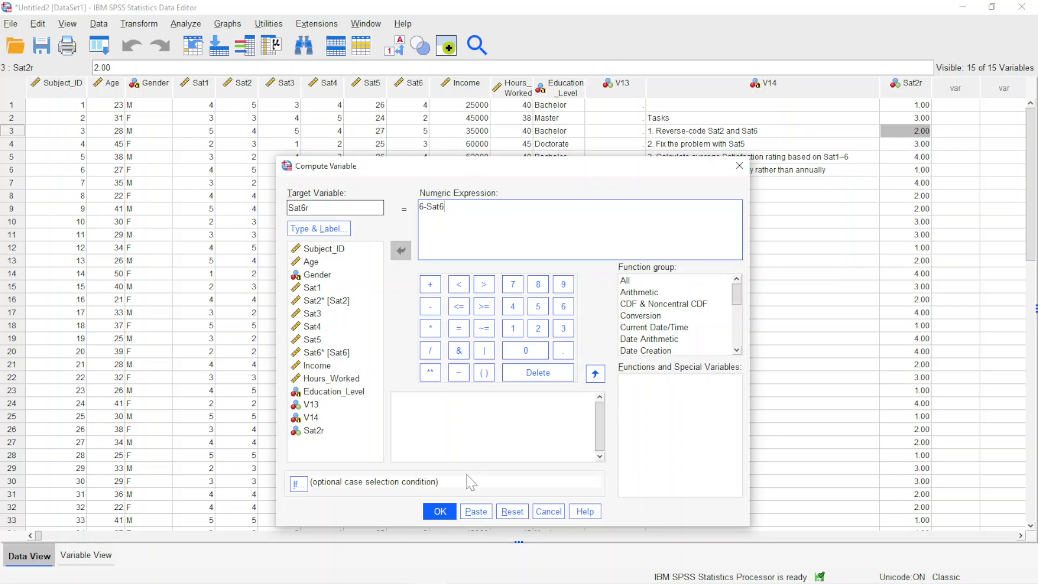
pyautogui.click(439, 511)
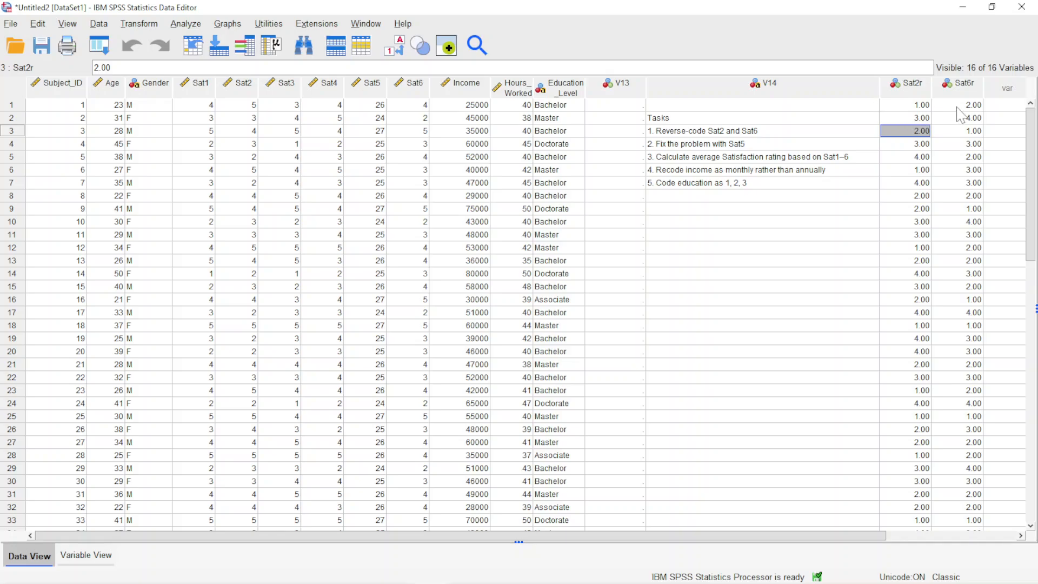
pyautogui.click(411, 109)
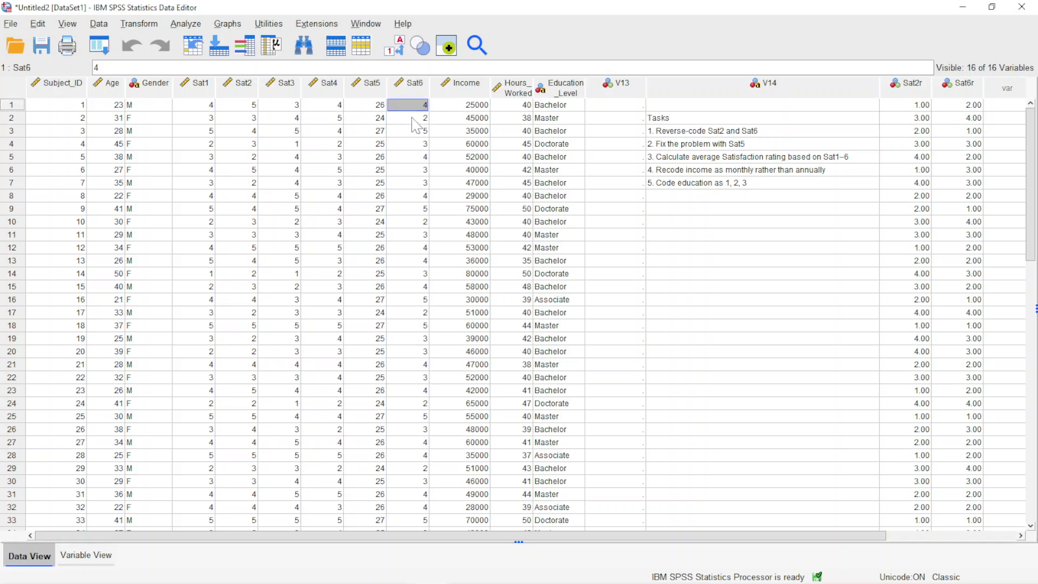
pyautogui.click(414, 119)
pyautogui.click(416, 133)
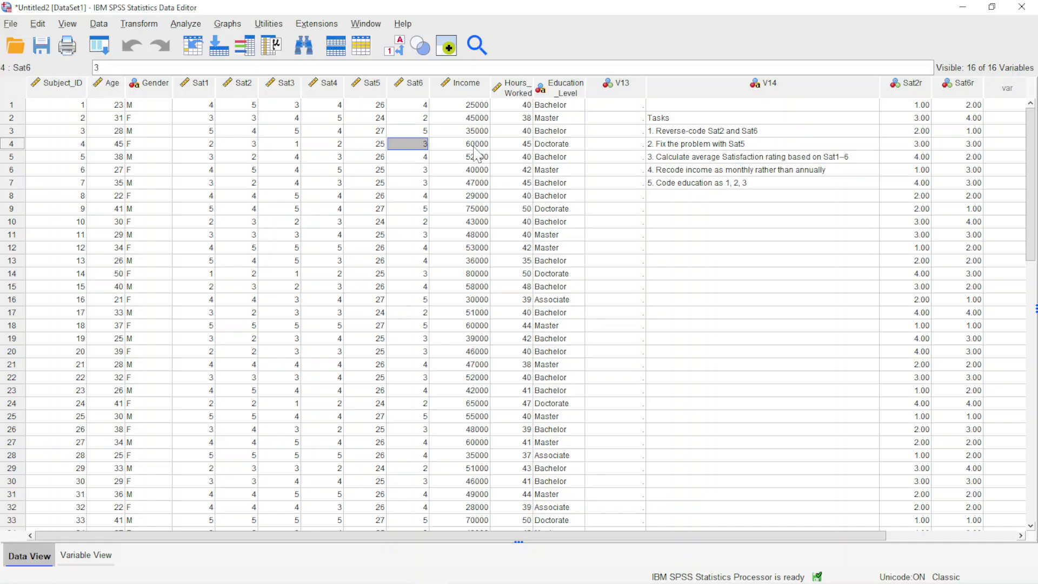
pyautogui.click(968, 146)
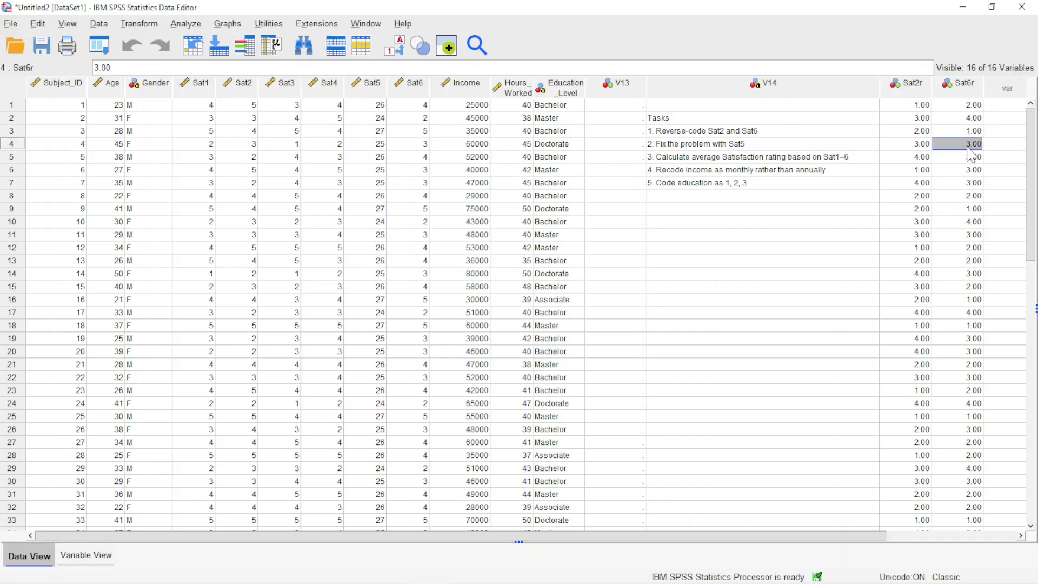
# Step: Start Recode into Same Variables and add Sat5 as the numeric variable to recode
pyautogui.click(139, 23)
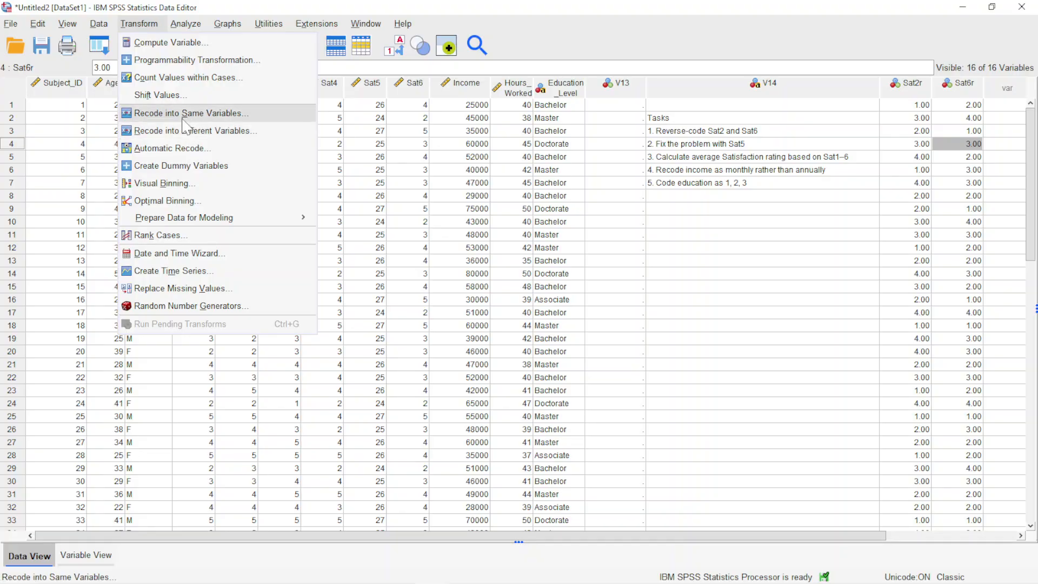
pyautogui.click(155, 7)
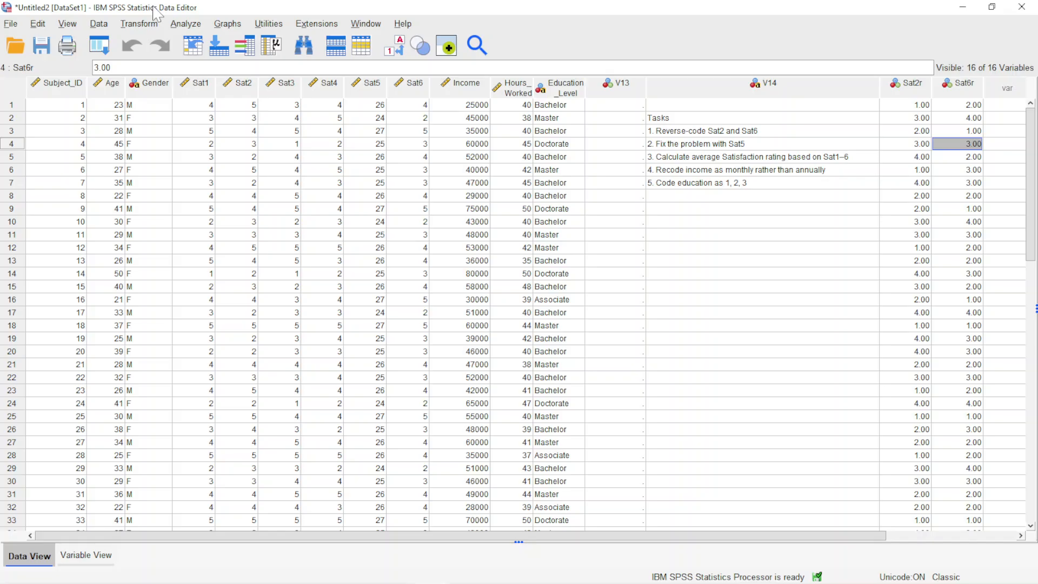
pyautogui.click(369, 89)
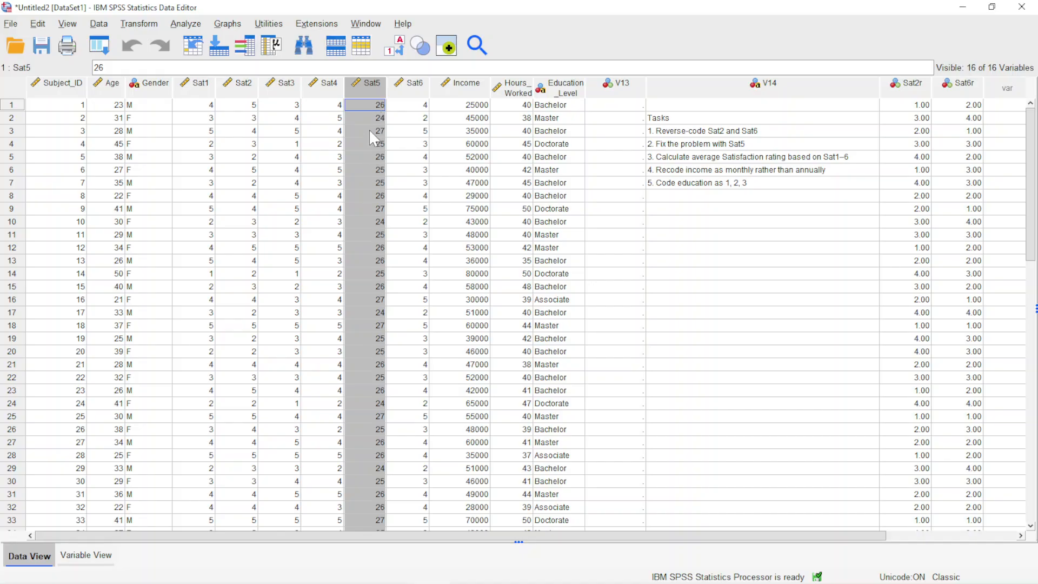
pyautogui.click(367, 110)
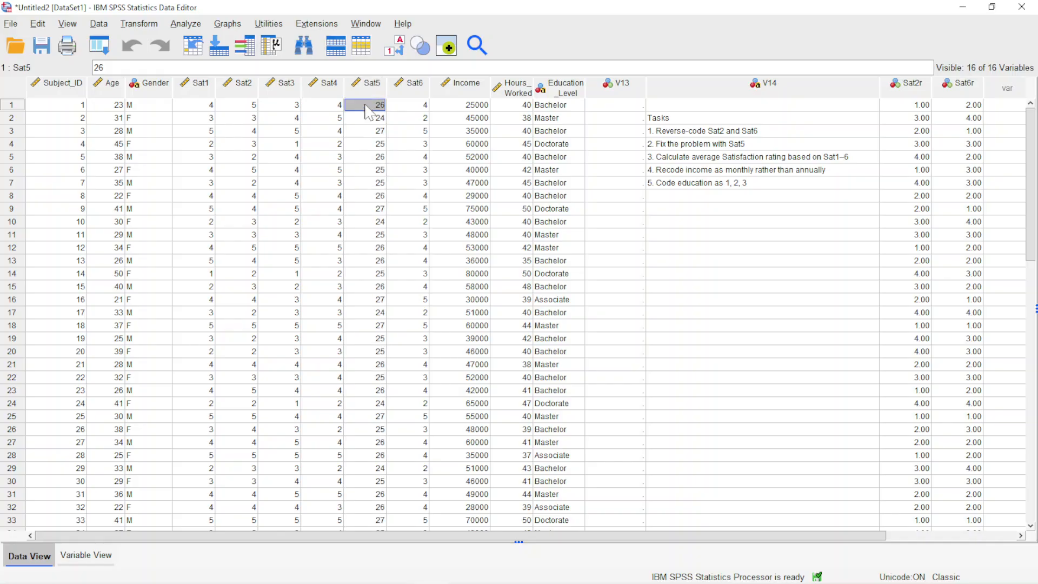
pyautogui.click(141, 25)
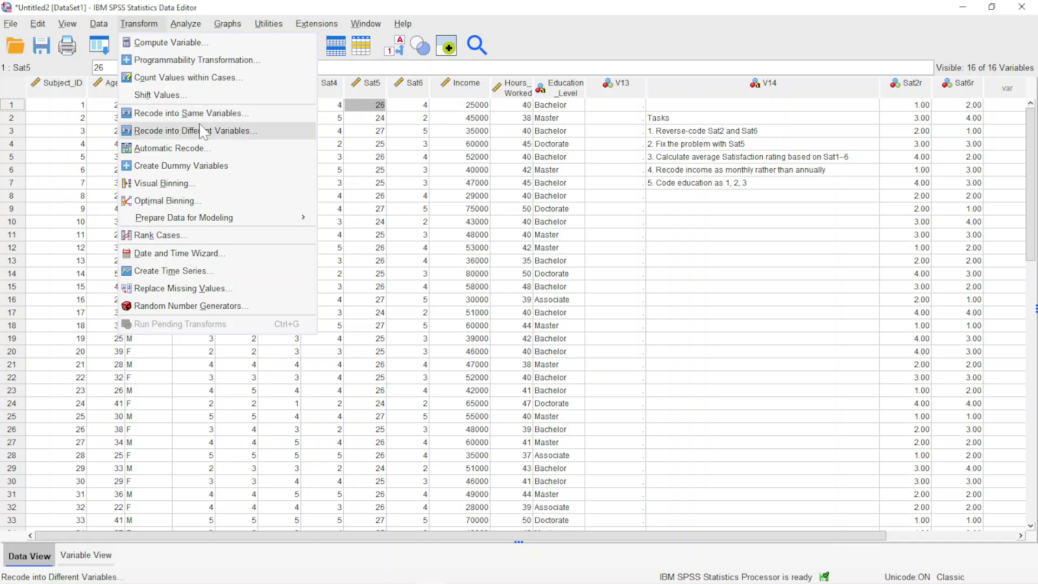
pyautogui.click(184, 113)
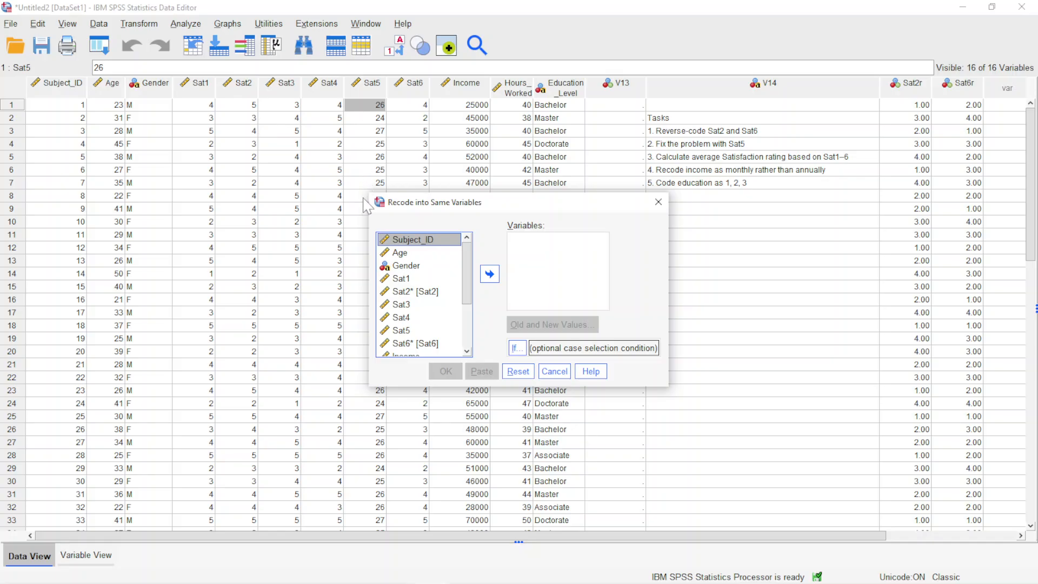
pyautogui.scroll(-2, 422, 294)
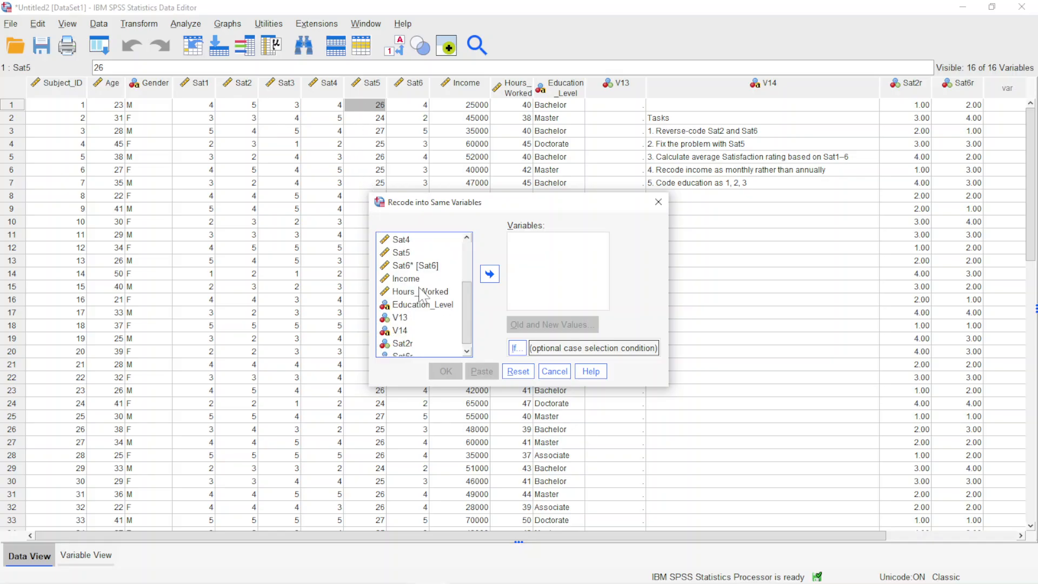
pyautogui.click(406, 246)
pyautogui.click(491, 274)
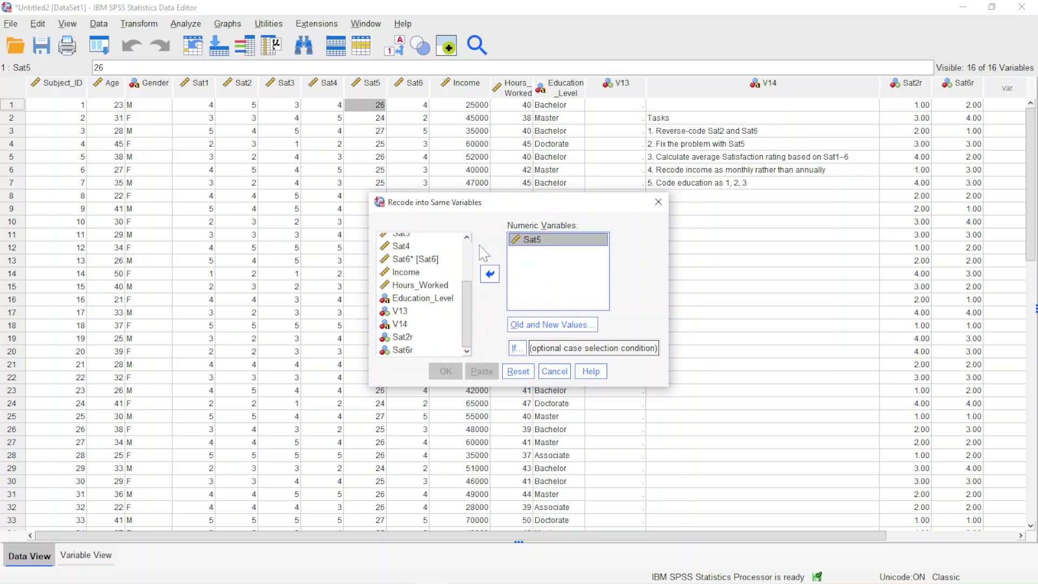
# Step: Keep Sat5 as the variable to recode and define the old-to-new value pairs 23 to 1 and 24 to 2
pyautogui.click(490, 274)
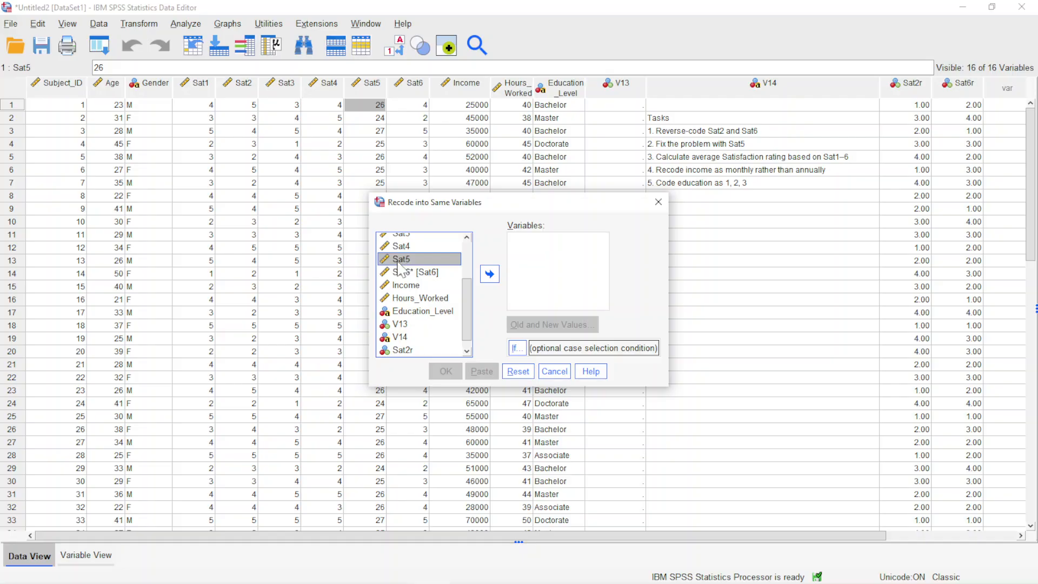
pyautogui.click(490, 274)
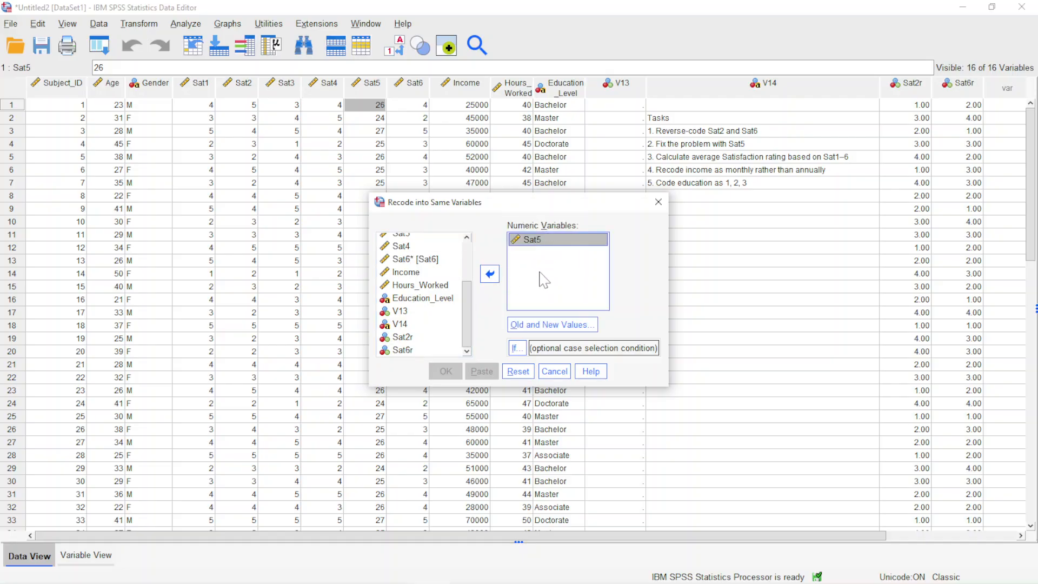
pyautogui.click(520, 325)
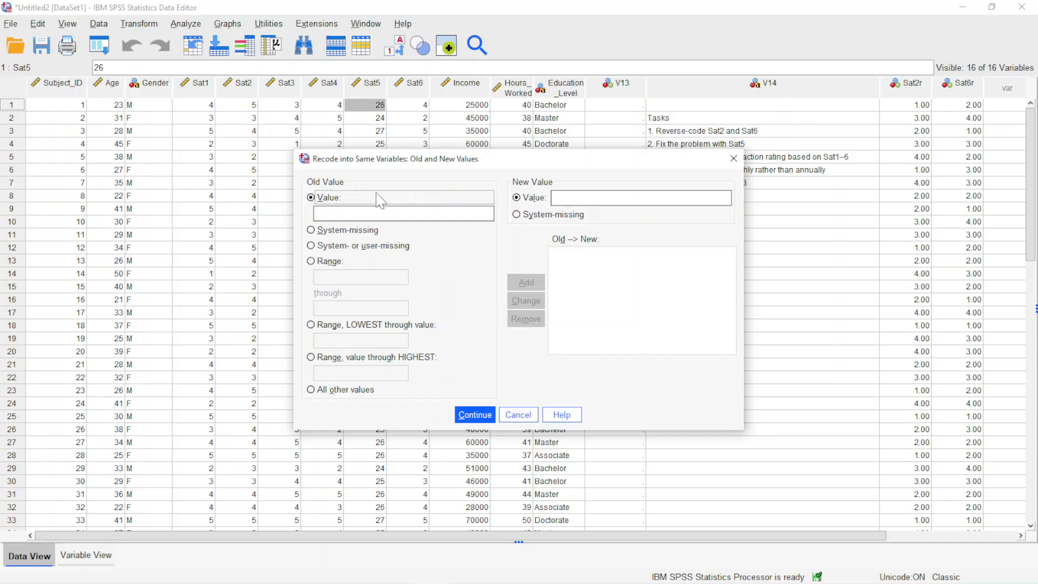
pyautogui.click(379, 213)
pyautogui.write('23')
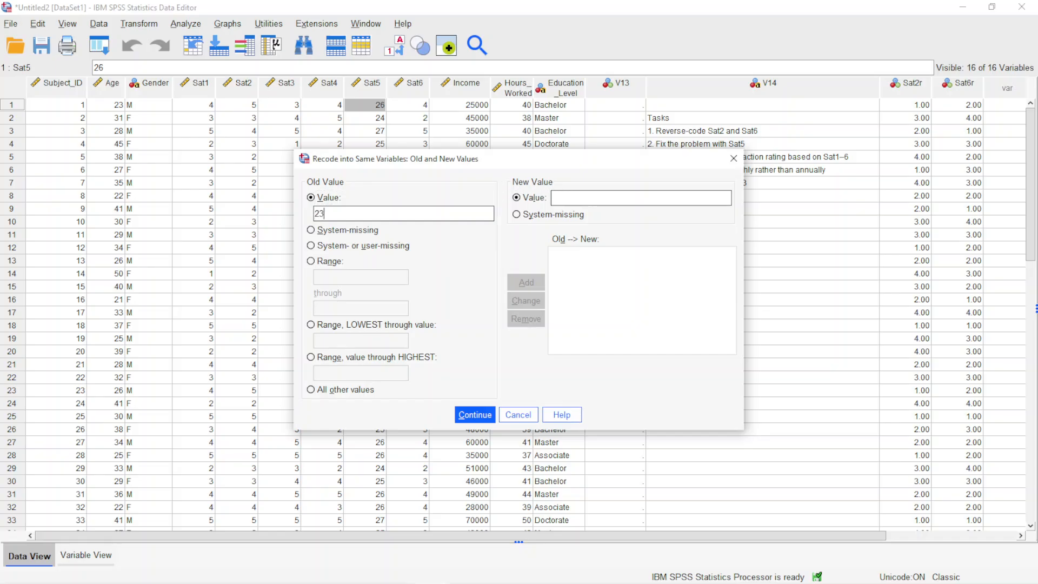
pyautogui.press('Tab')
pyautogui.write('1')
pyautogui.click(524, 282)
pyautogui.write('24')
pyautogui.press('Tab')
pyautogui.write('2')
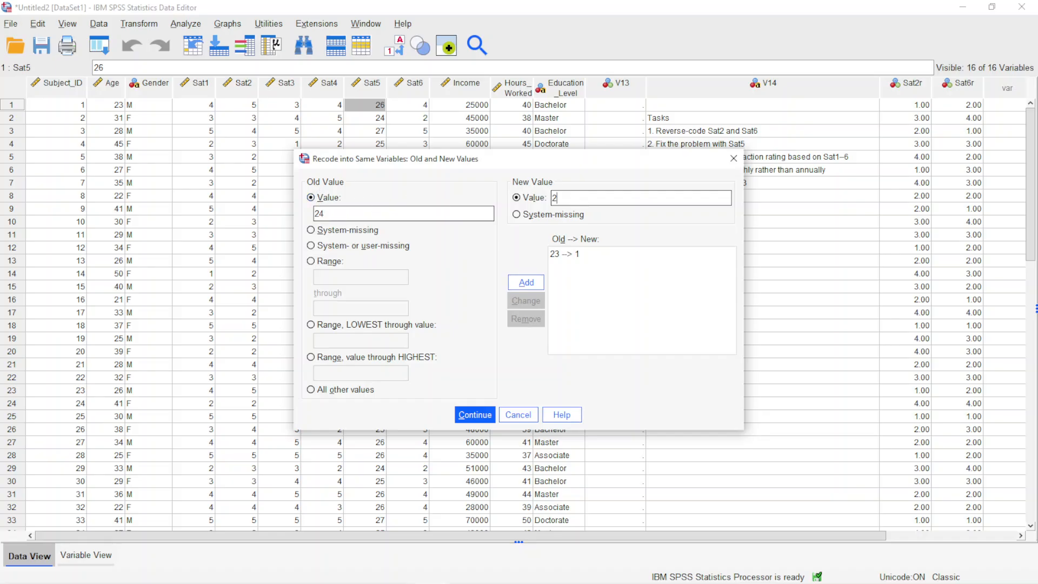
pyautogui.click(526, 282)
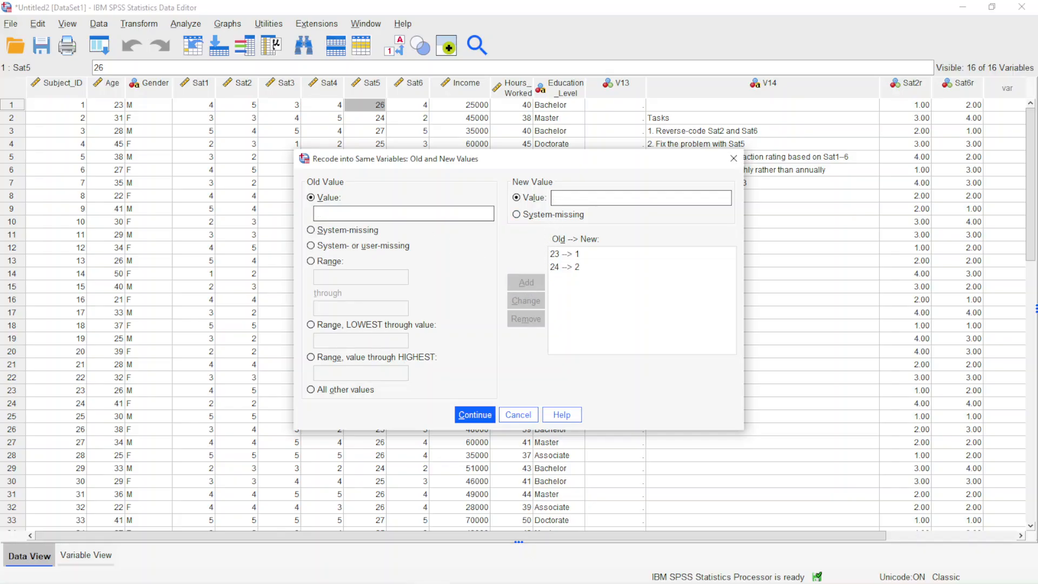
# Step: Add the remaining Sat5 recode pairs: 25 to 3, 26 to 4, and 27 to 5
pyautogui.write('25')
pyautogui.write('3')
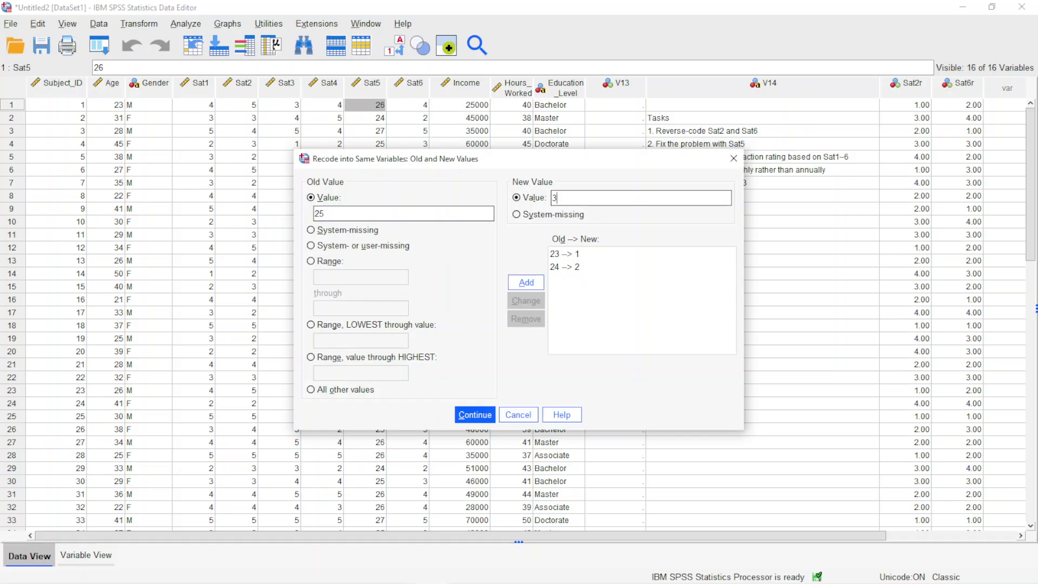
pyautogui.click(525, 281)
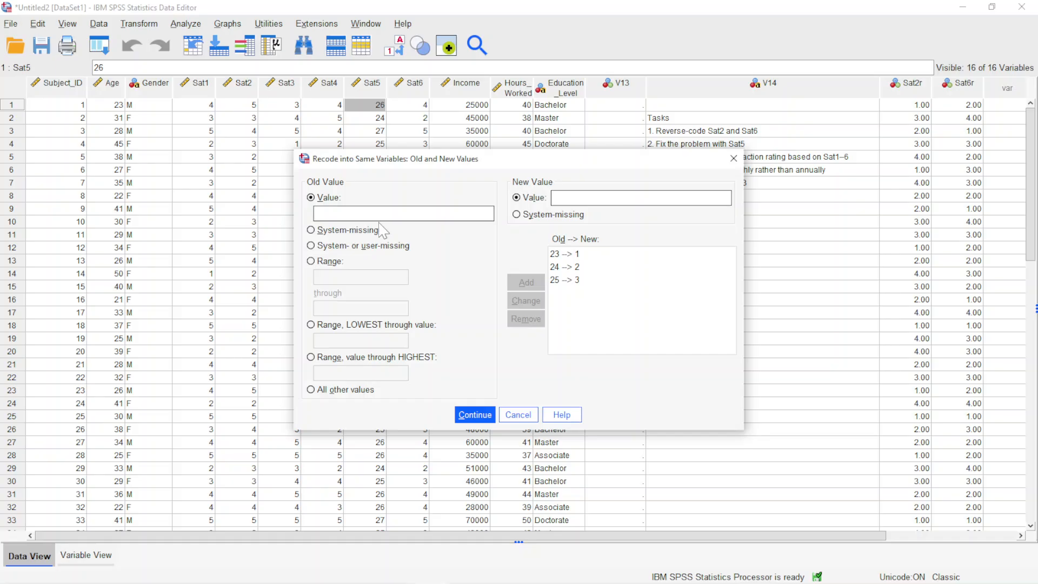
pyautogui.write('26')
pyautogui.write('4')
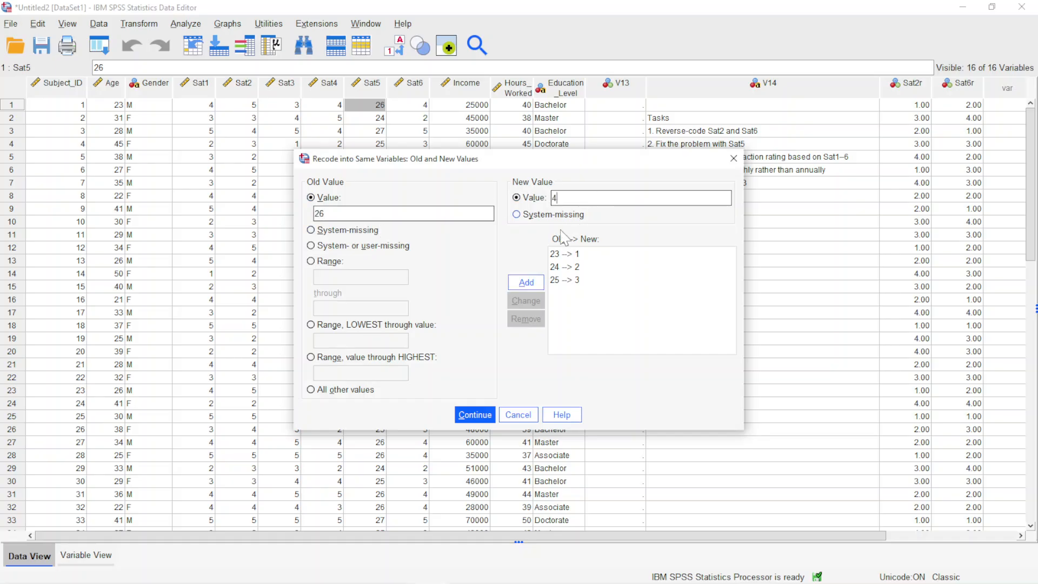
pyautogui.click(525, 282)
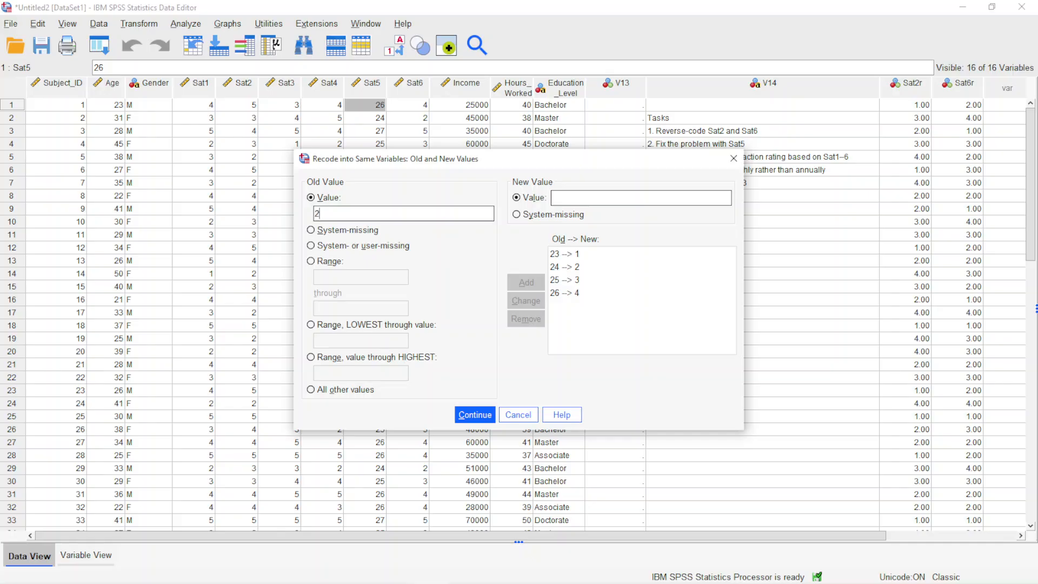
pyautogui.write('7')
pyautogui.write('5')
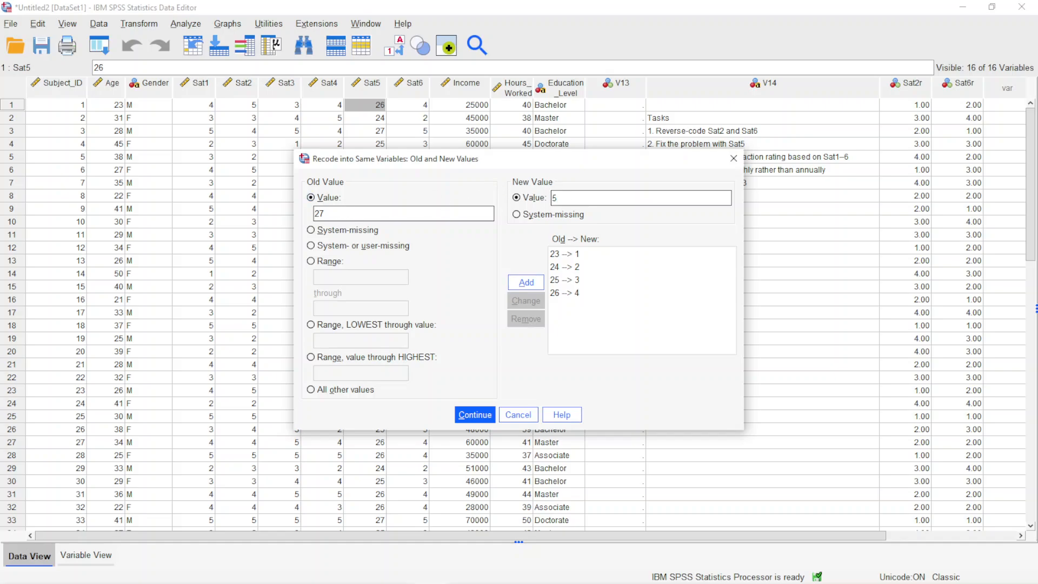
pyautogui.click(519, 278)
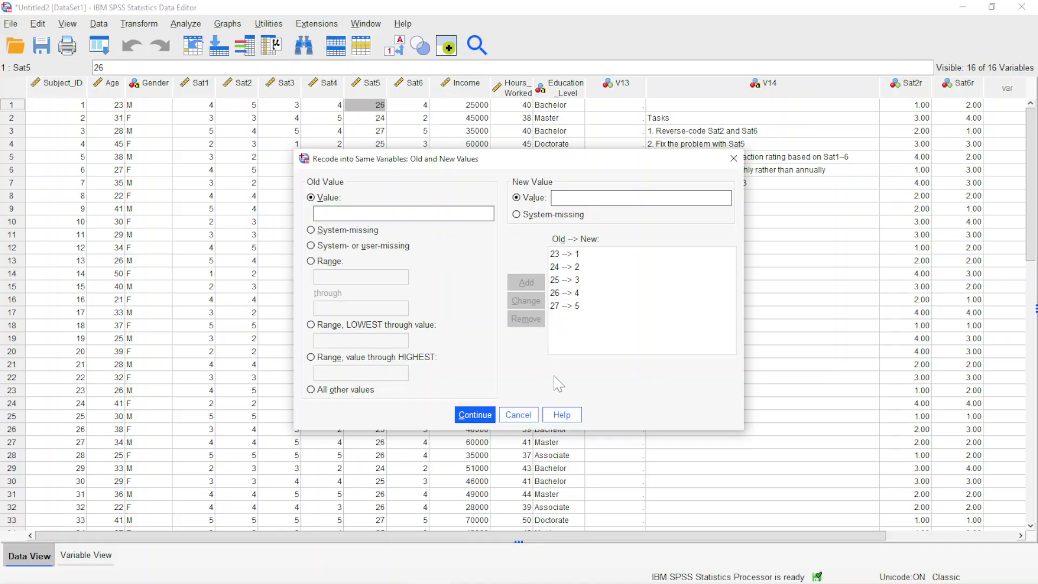
# Step: Accept the value pairs, run the Sat5 recode, and spot-check Sat5 in records 2 to 4
pyautogui.click(475, 415)
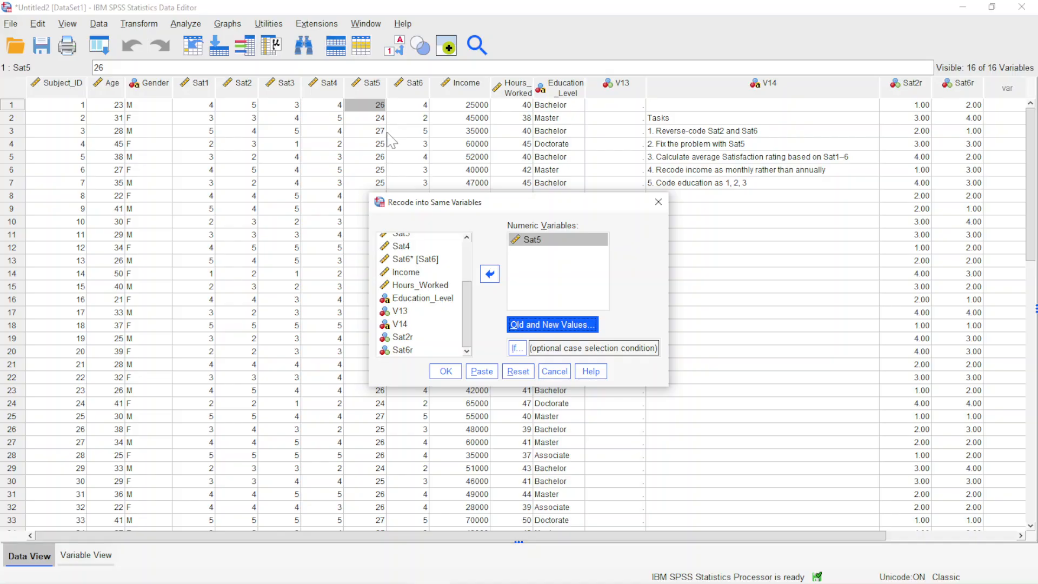
pyautogui.click(446, 372)
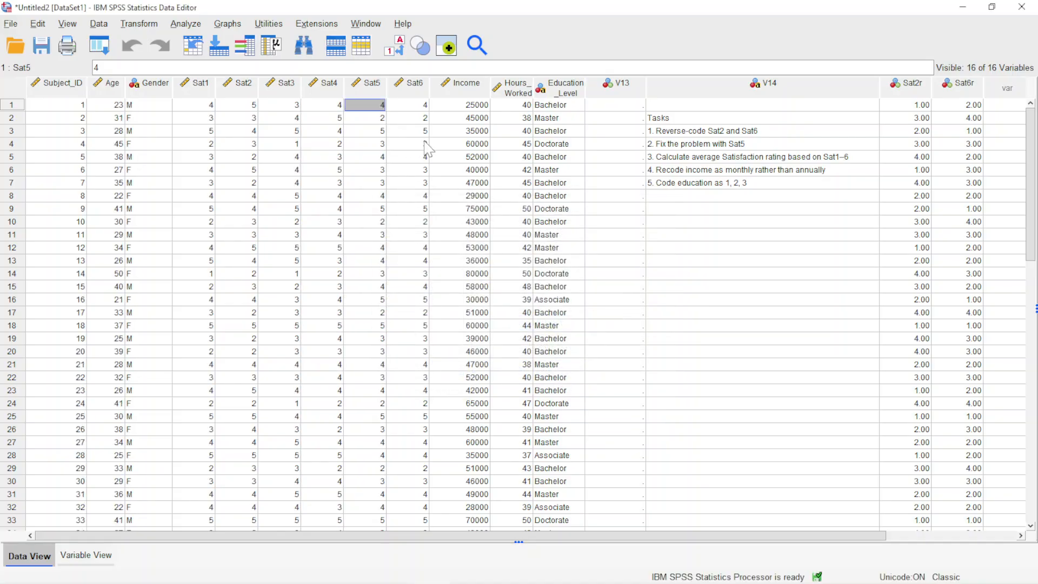
pyautogui.click(372, 120)
pyautogui.click(363, 127)
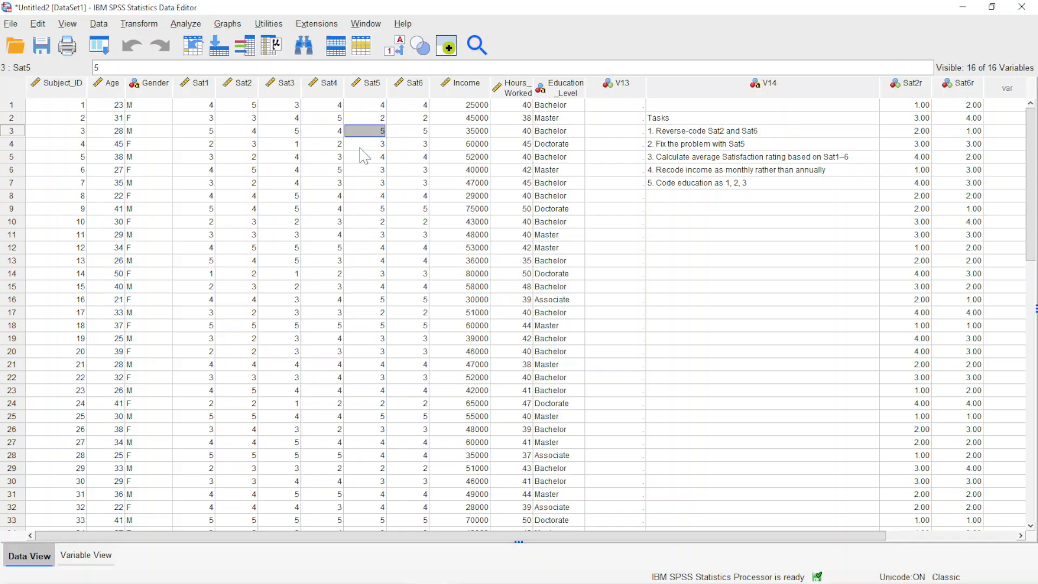
pyautogui.click(363, 144)
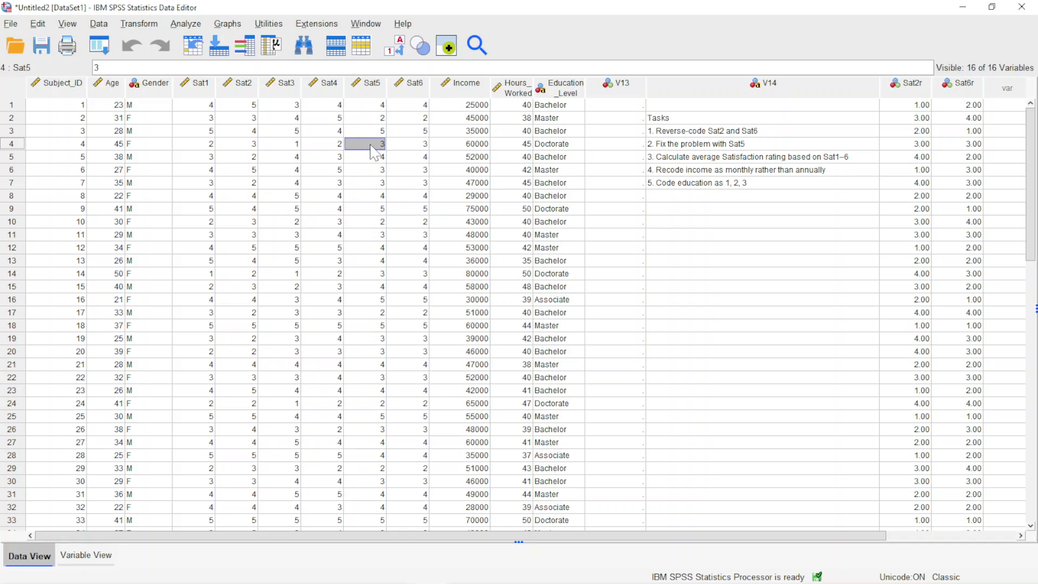
pyautogui.click(361, 85)
pyautogui.click(361, 119)
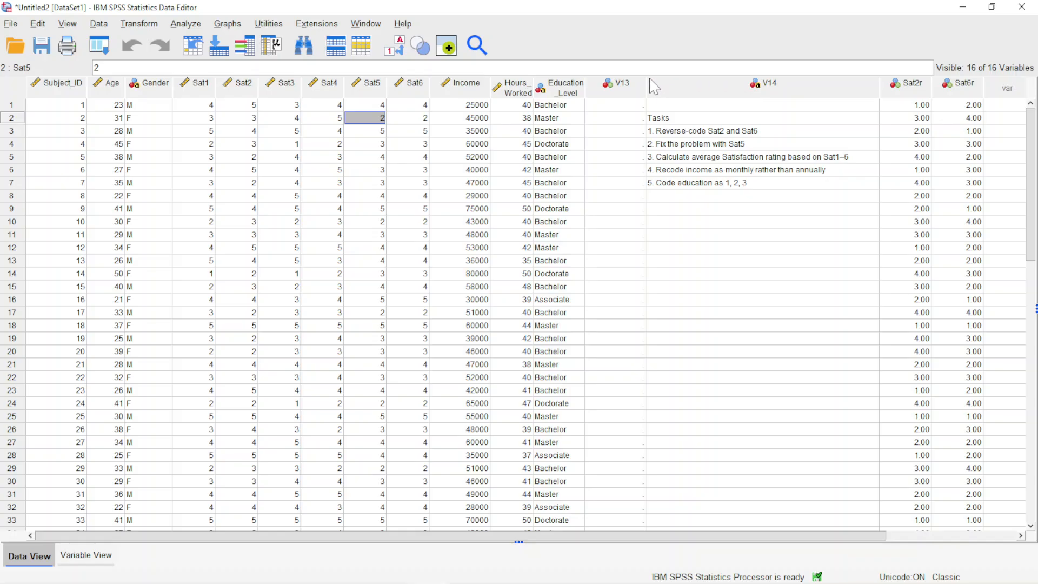
# Step: Start a new Compute Variable operation for the average satisfaction rating
pyautogui.rightClick(625, 90)
pyautogui.click(643, 80)
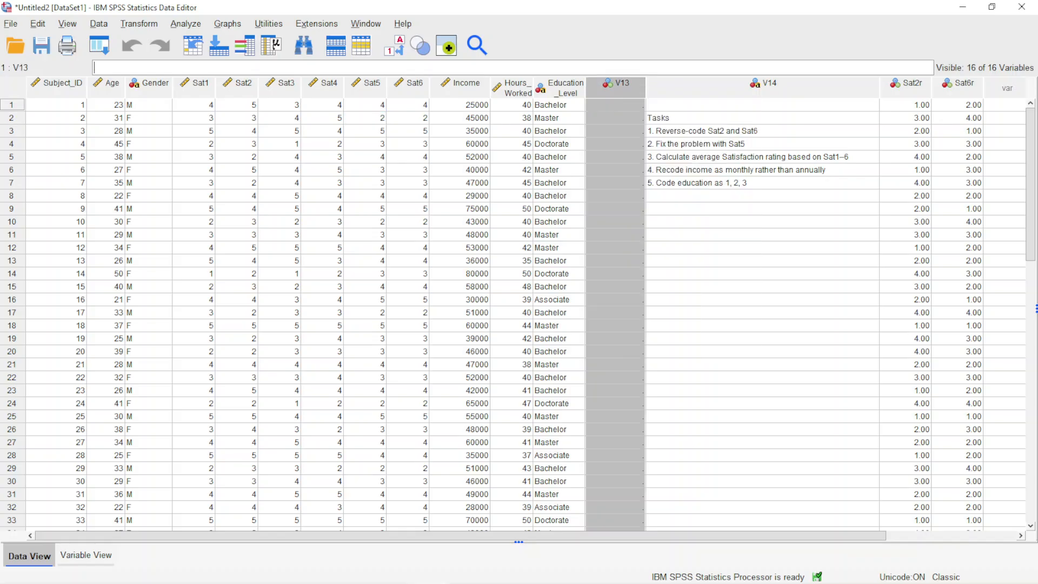
pyautogui.click(139, 24)
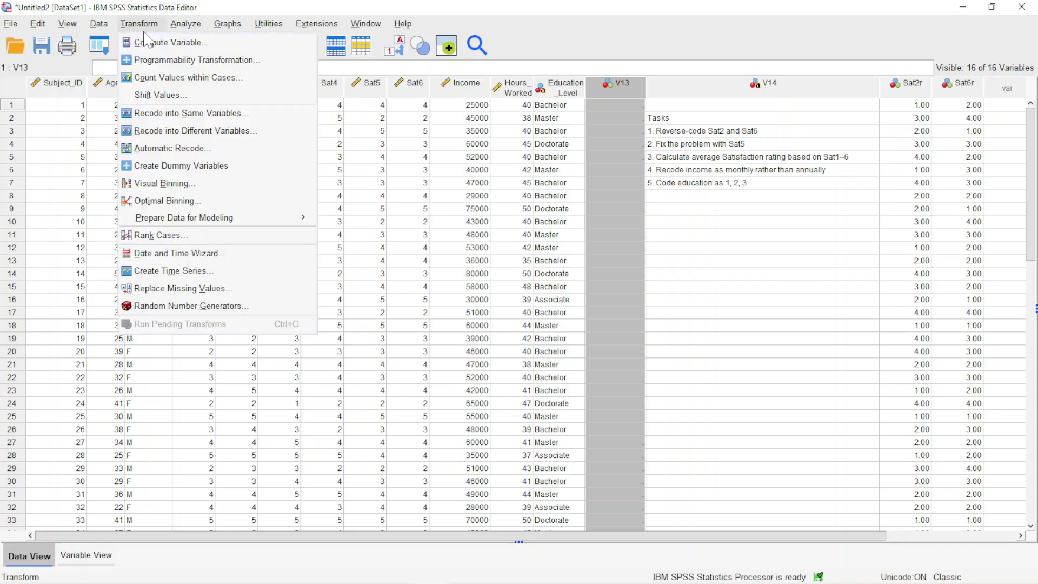
pyautogui.click(144, 42)
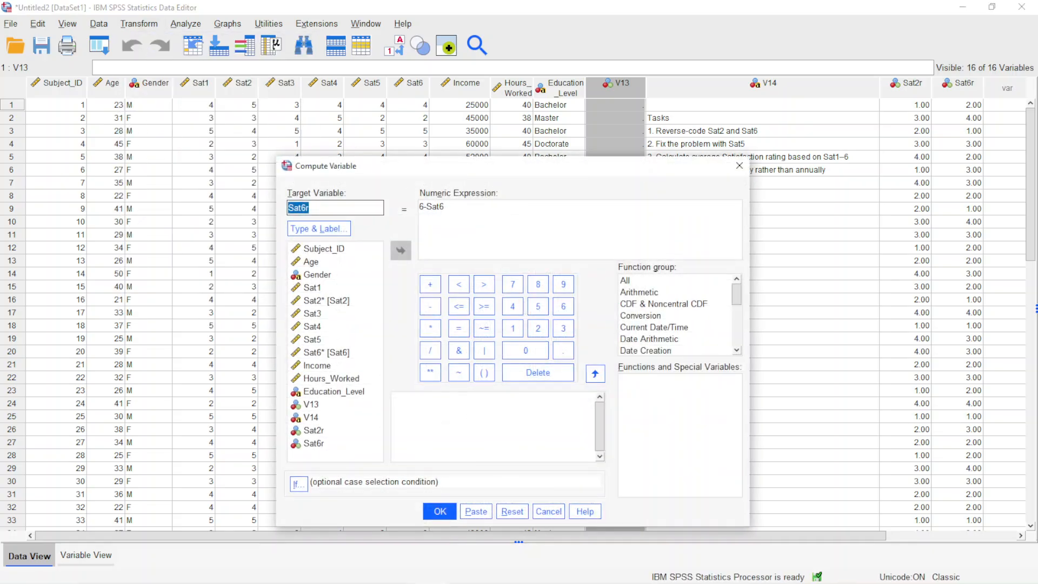
# Step: Replace the target variable name with SatM and clear the previous numeric expression
pyautogui.press('BackSpace')
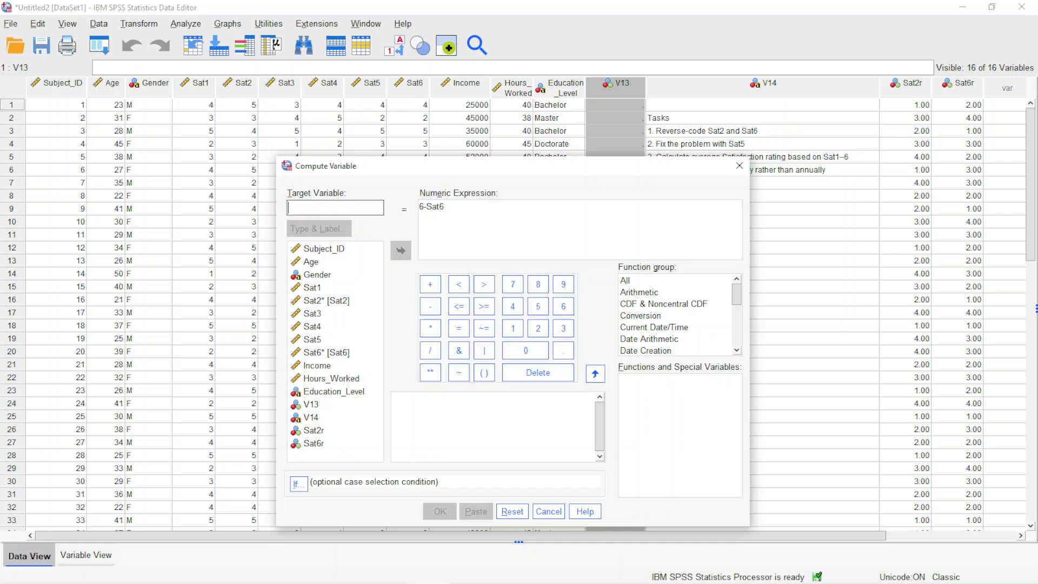
pyautogui.click(445, 207)
pyautogui.press('BackSpace')
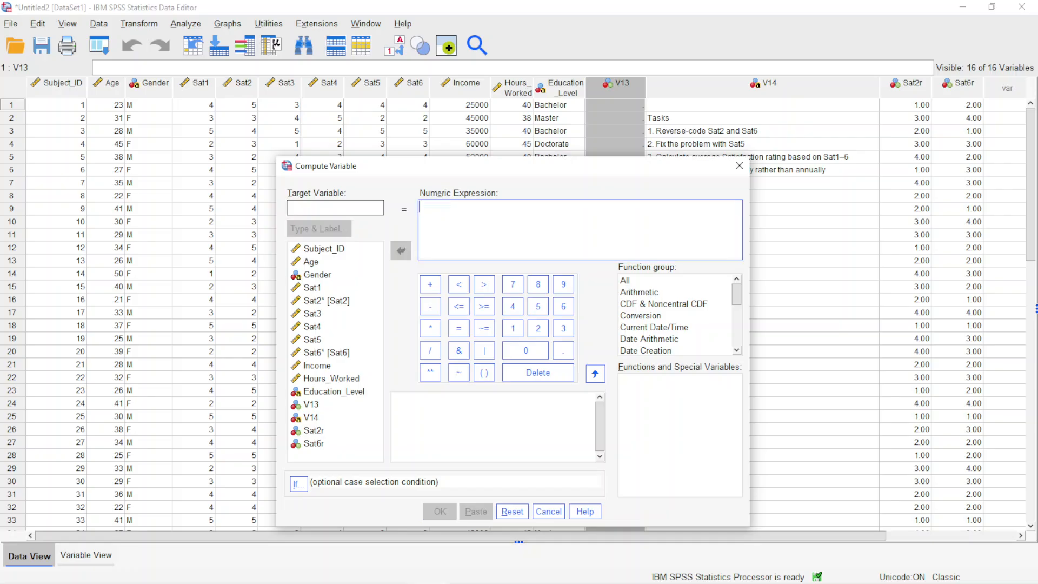
pyautogui.click(329, 208)
pyautogui.write('SatM')
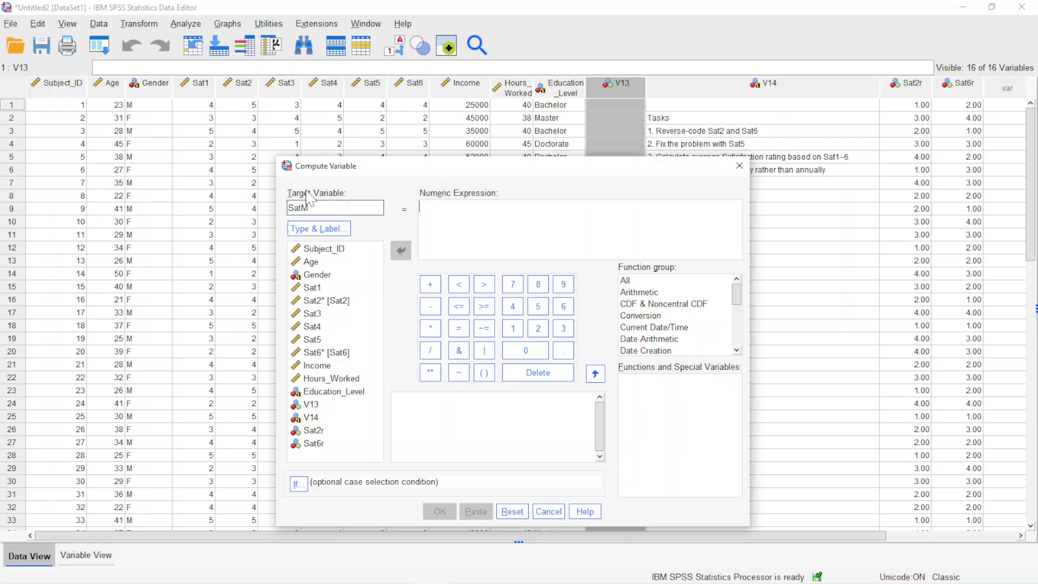
pyautogui.click(487, 227)
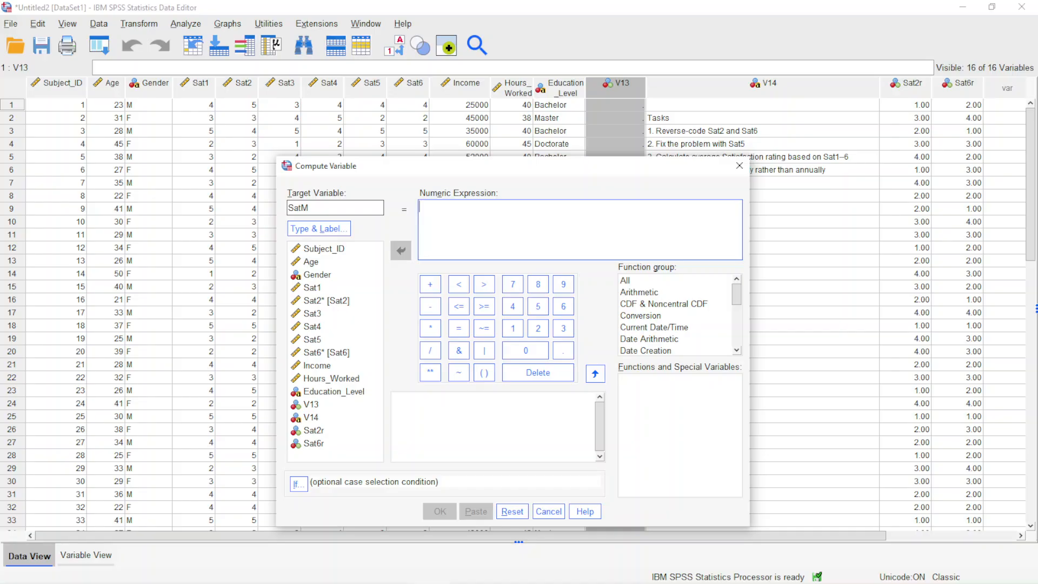
# Step: Insert the Mean function from the Statistical group and strip its placeholder arguments, leaving MEAN( in the expression
pyautogui.moveTo(736, 299); pyautogui.dragTo(738, 336)
pyautogui.click(638, 331)
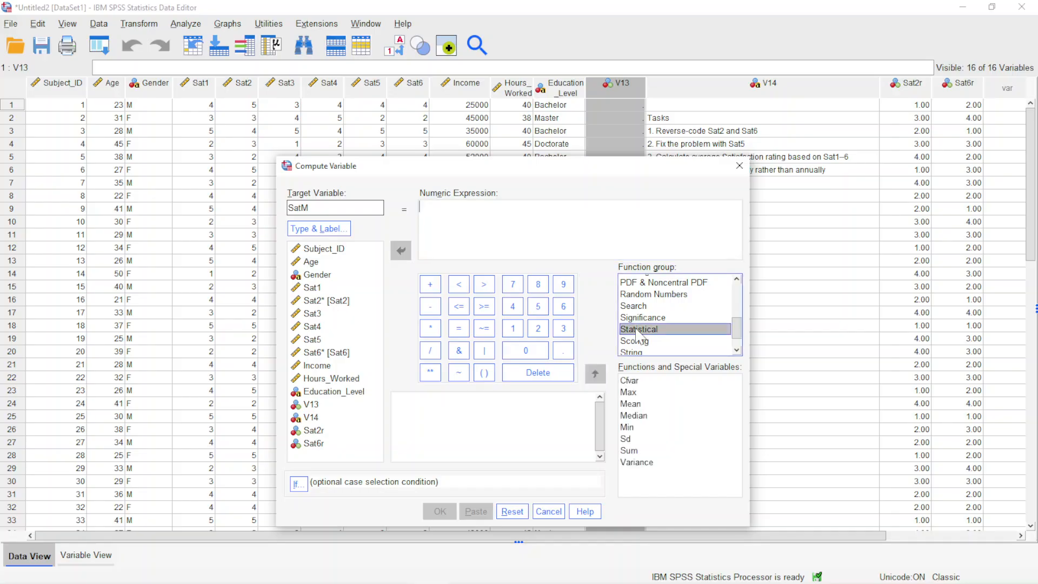
pyautogui.click(639, 405)
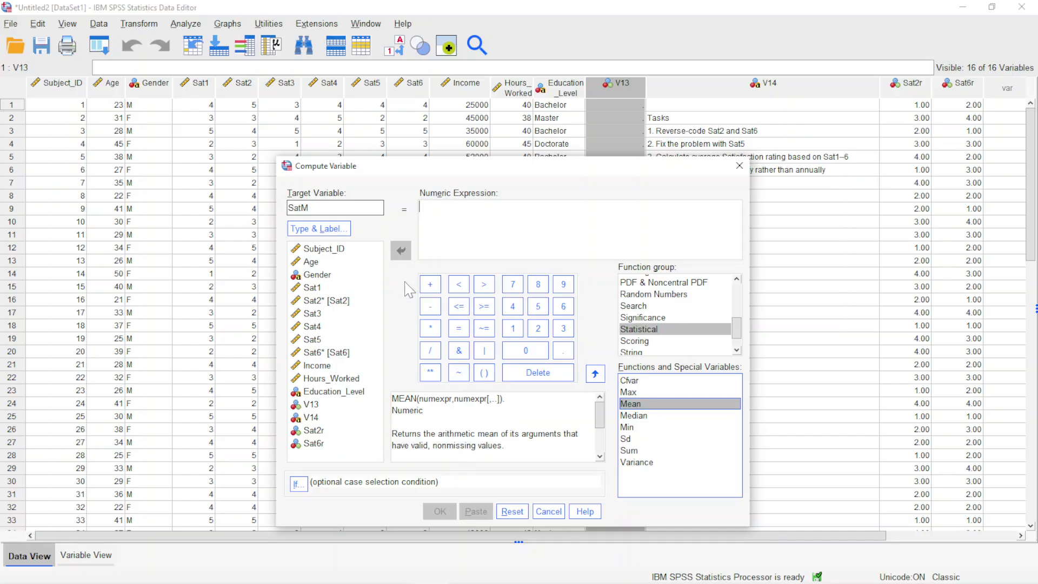
pyautogui.doubleClick(629, 403)
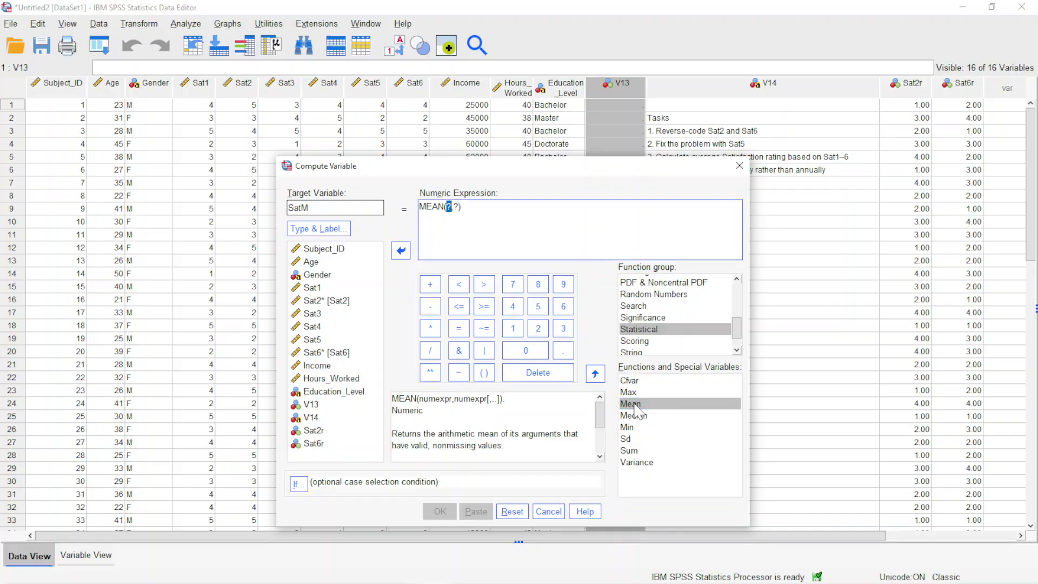
pyautogui.click(461, 206)
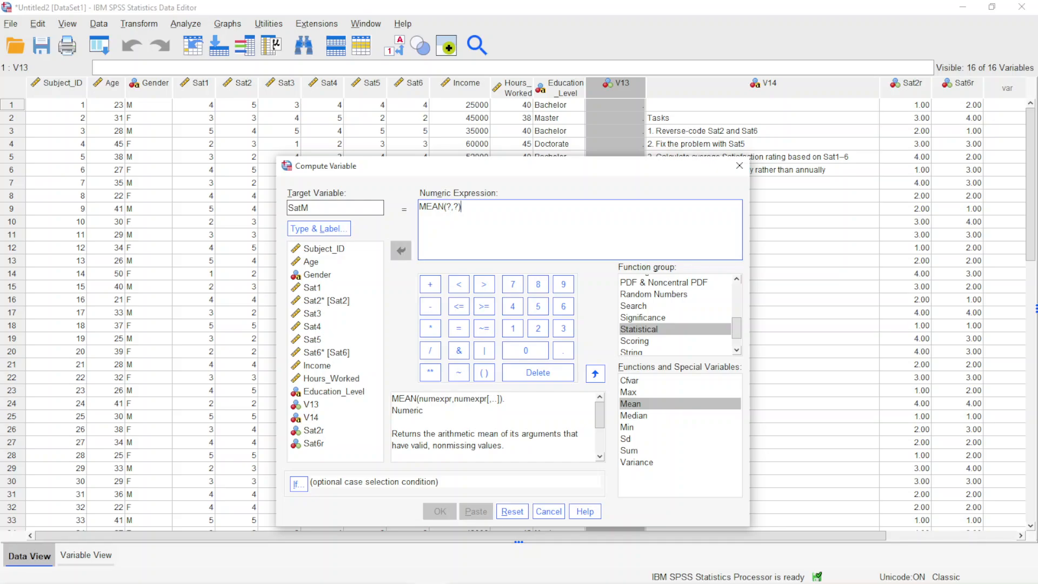
pyautogui.moveTo(419, 207); pyautogui.dragTo(444, 207)
pyautogui.click(590, 201)
pyautogui.press('BackSpace')
pyautogui.press('BackSpace')
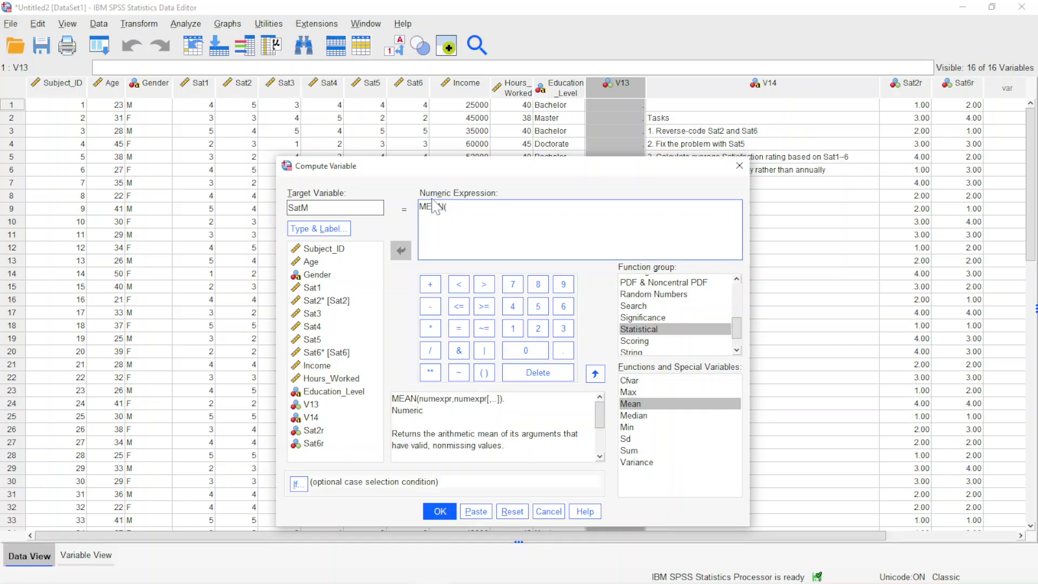
# Step: Complete the expression as MEAN(Sat1,Sat2r,Sat3,Sat4,Sat5,Sat6r), using the reverse-coded versions of items 2 and 6
pyautogui.doubleClick(319, 287)
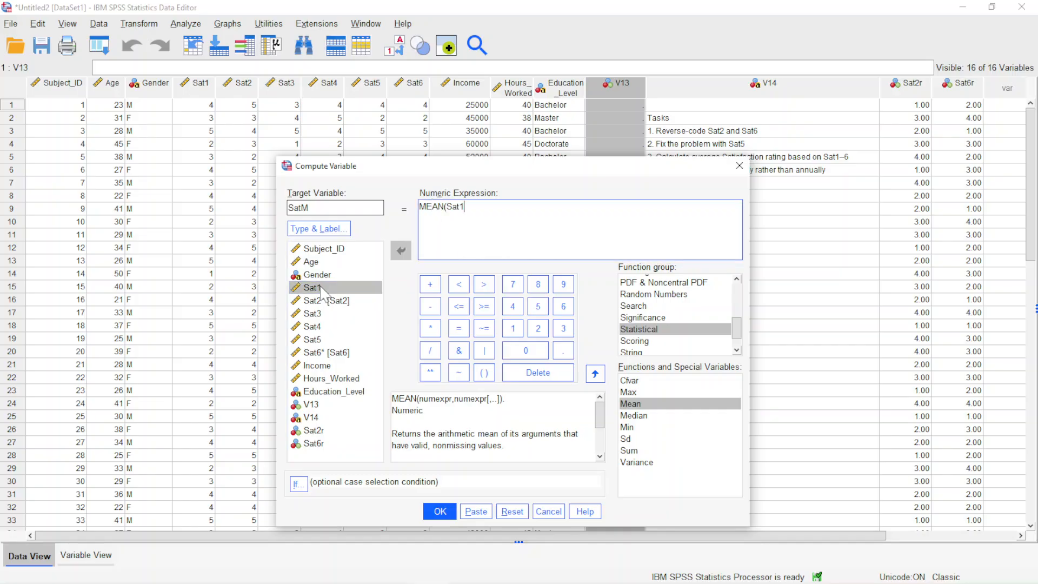
pyautogui.write(',')
pyautogui.doubleClick(315, 431)
pyautogui.write(',')
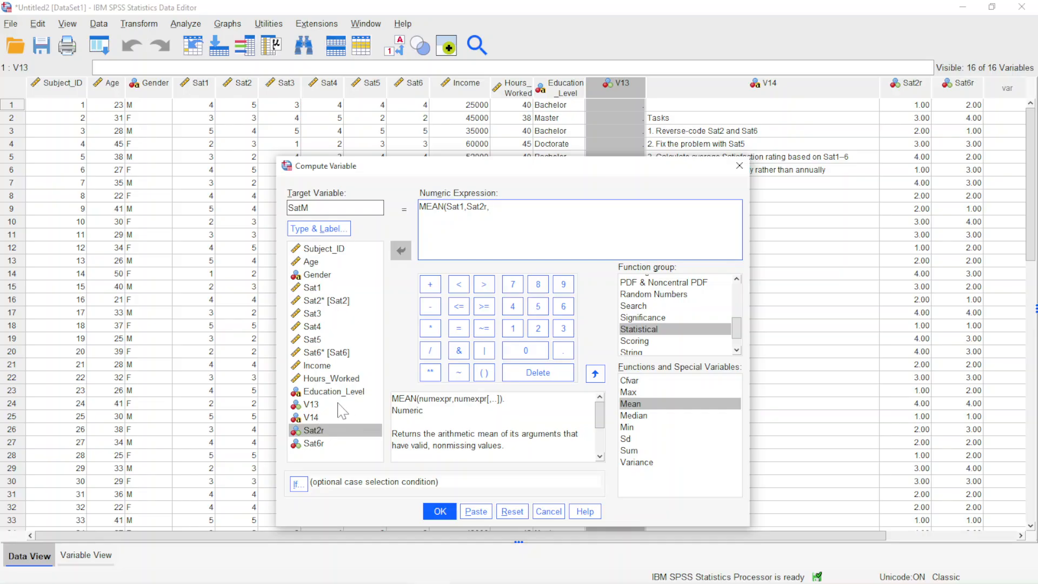
pyautogui.doubleClick(314, 314)
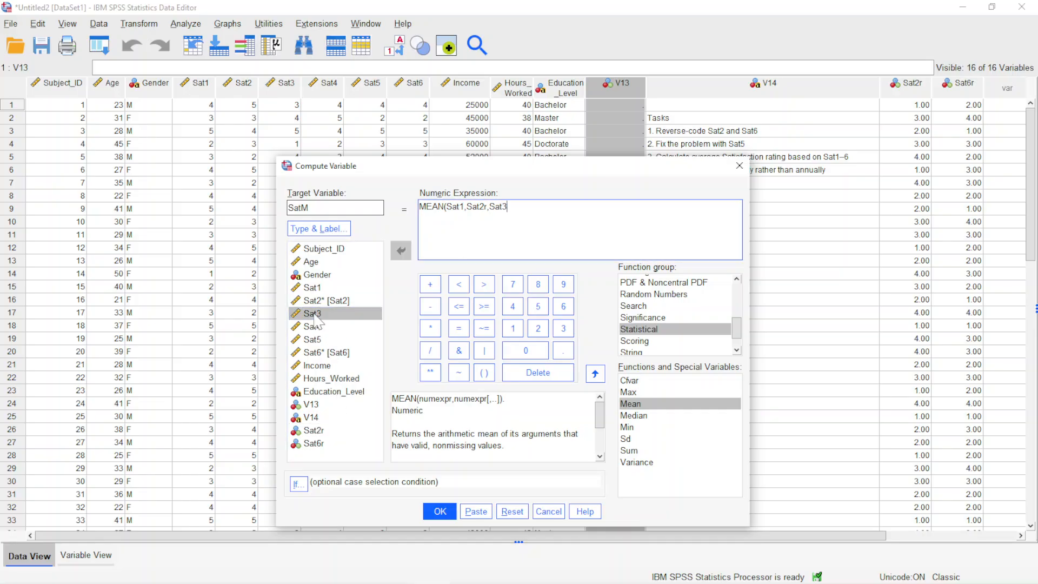
pyautogui.write(',')
pyautogui.doubleClick(316, 325)
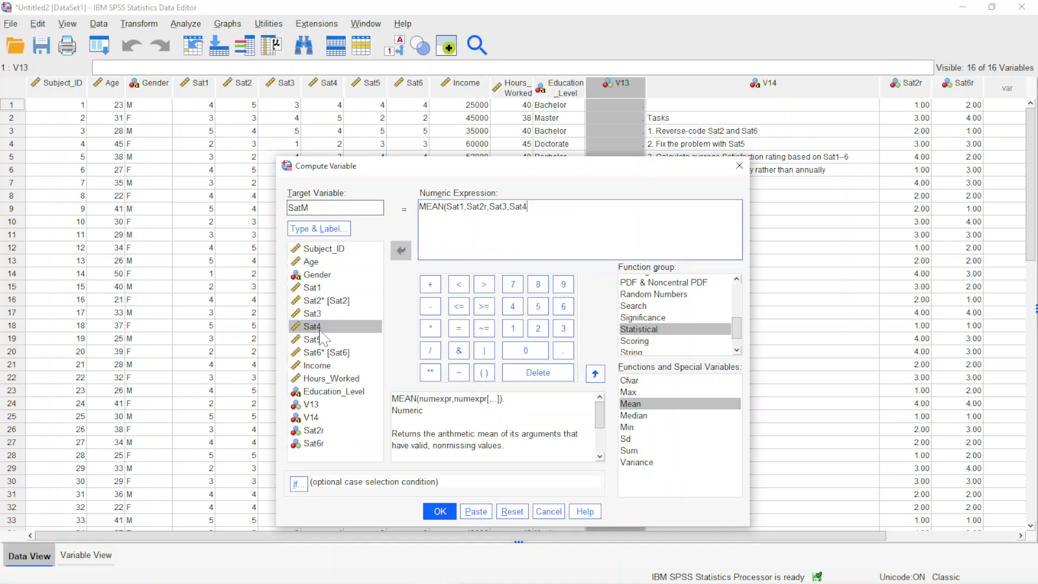
pyautogui.doubleClick(317, 339)
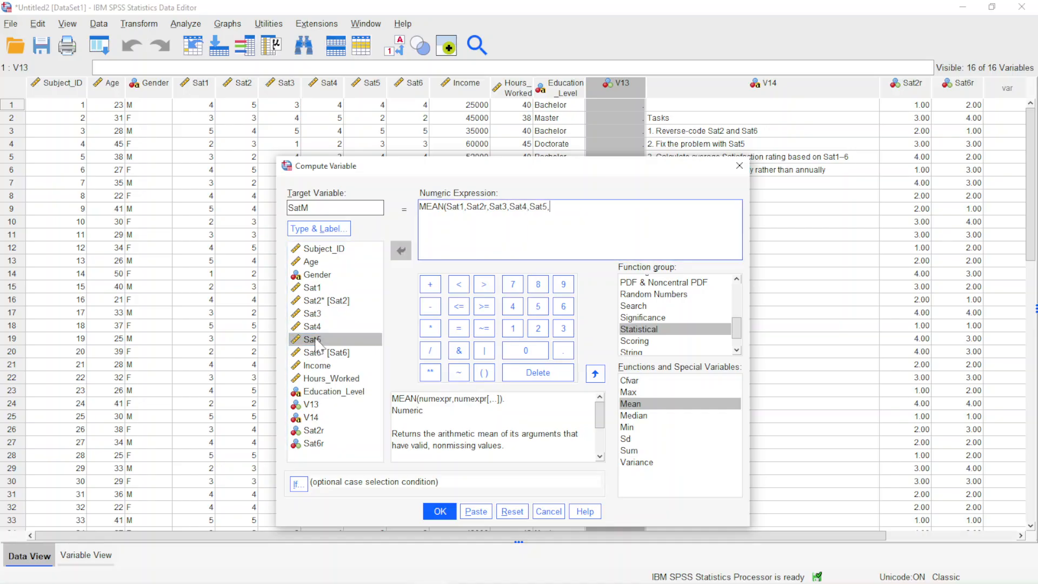
pyautogui.click(315, 446)
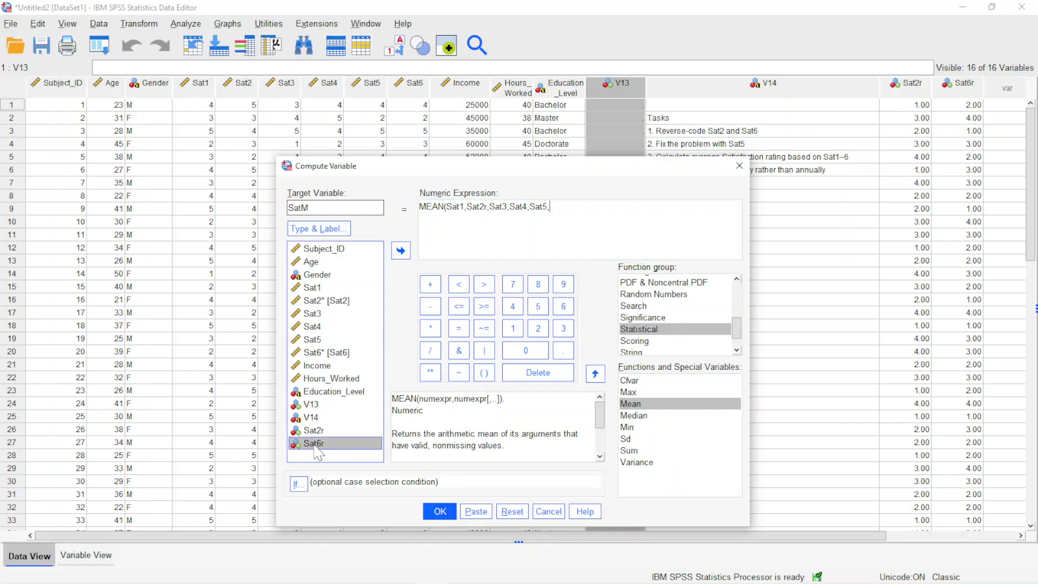
pyautogui.doubleClick(315, 444)
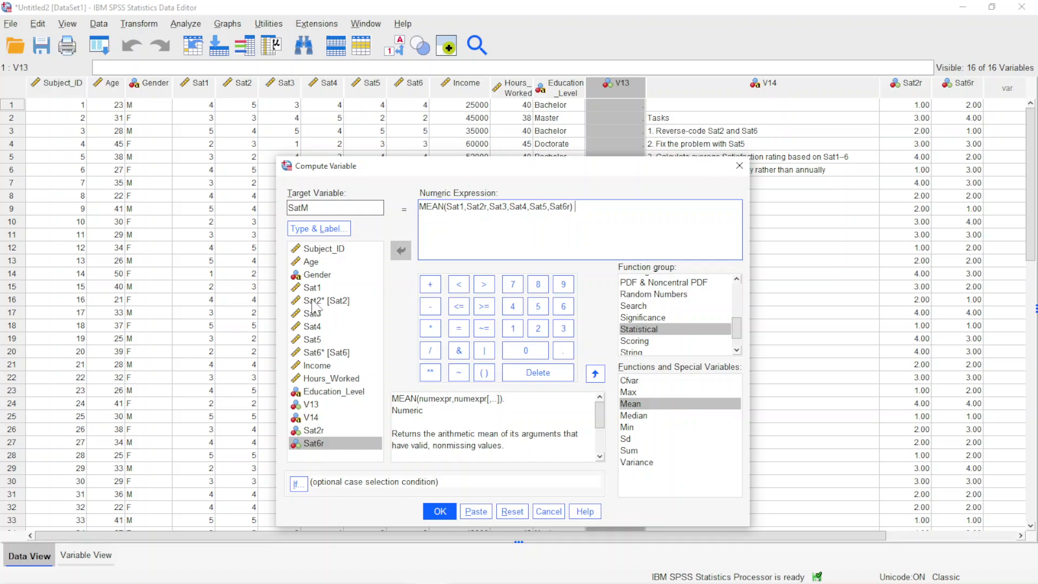
pyautogui.click(318, 327)
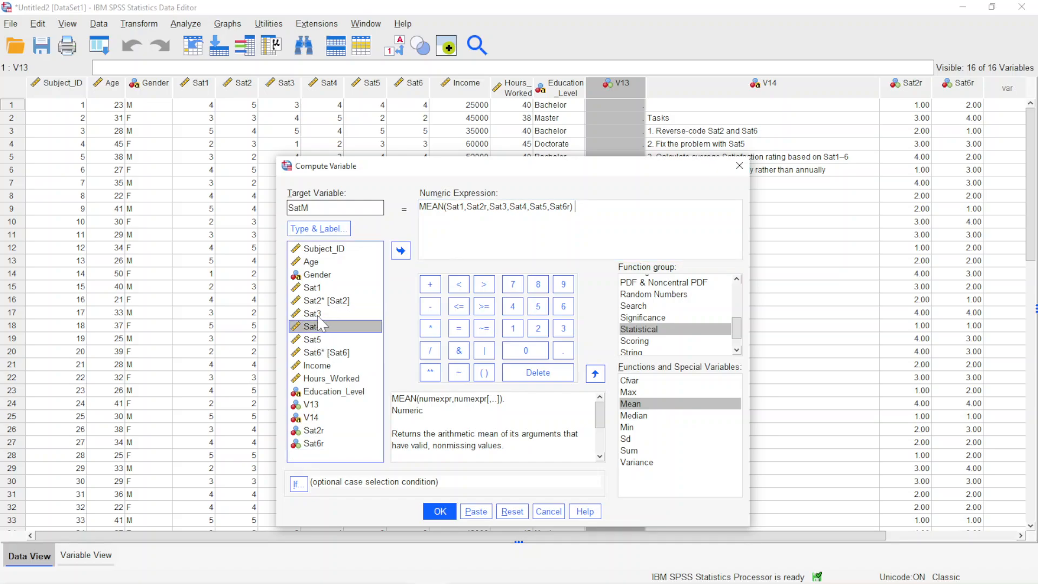
pyautogui.click(320, 315)
pyautogui.click(322, 339)
pyautogui.click(319, 316)
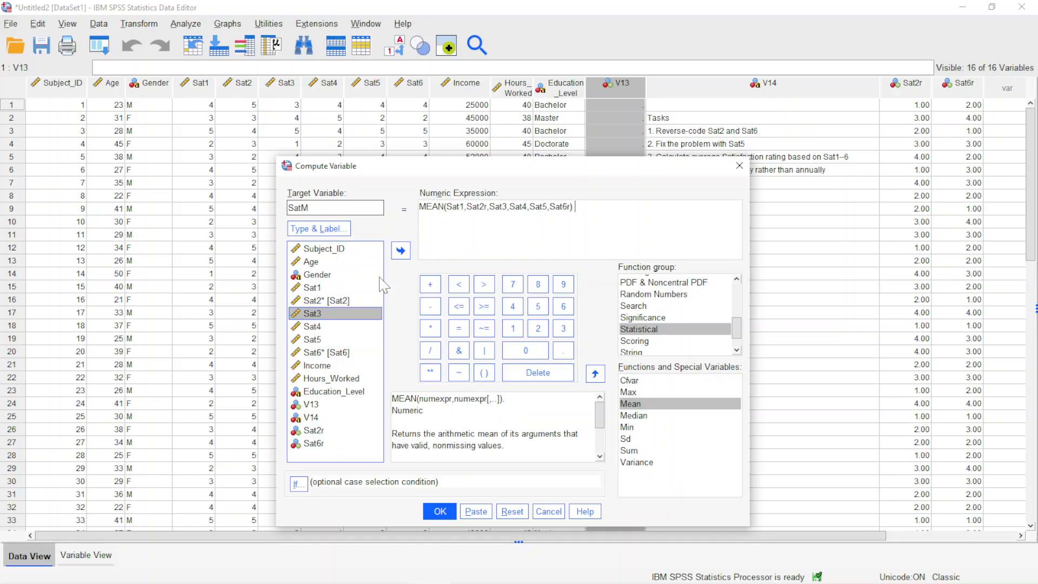
pyautogui.click(575, 206)
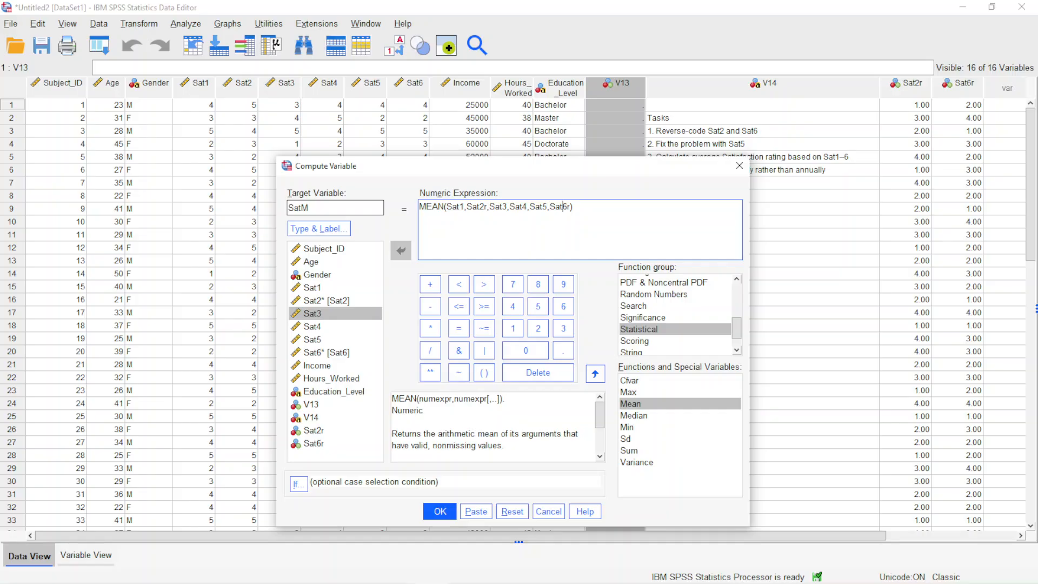
# Step: Run the SatM computation and inspect the new variable's values for the first few cases
pyautogui.click(439, 511)
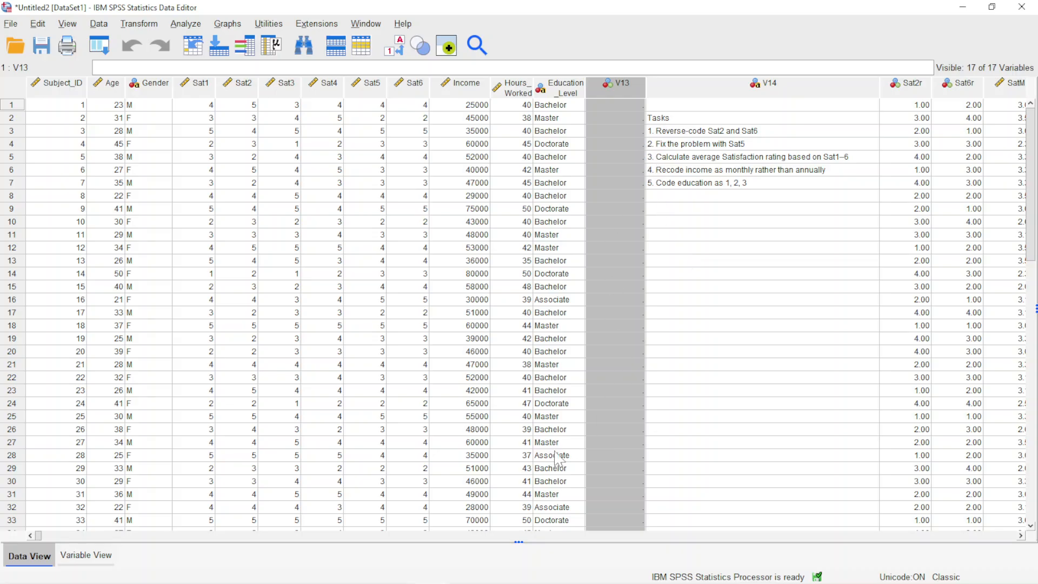
pyautogui.click(1021, 536)
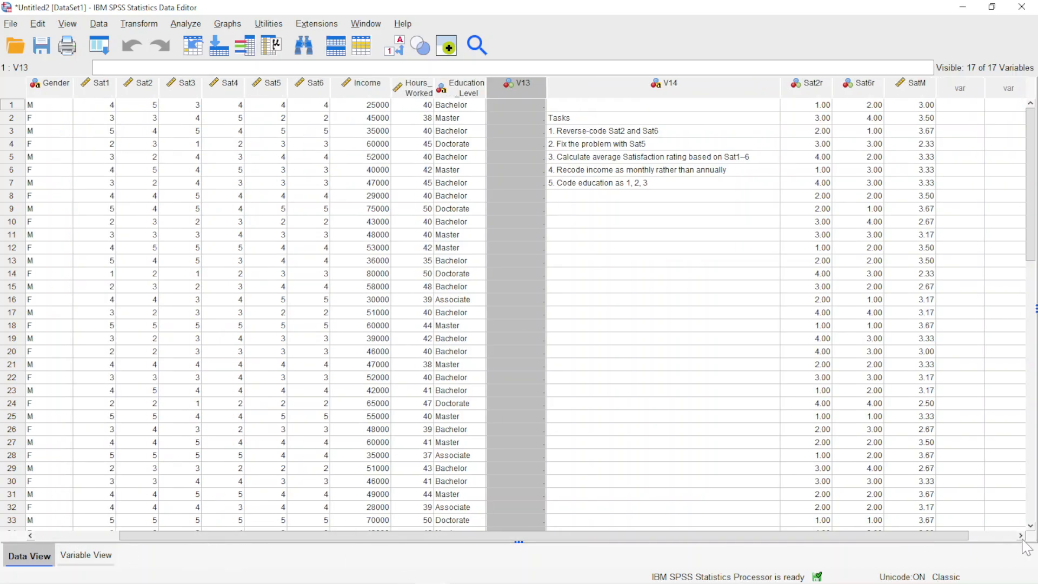
pyautogui.click(925, 118)
pyautogui.click(929, 133)
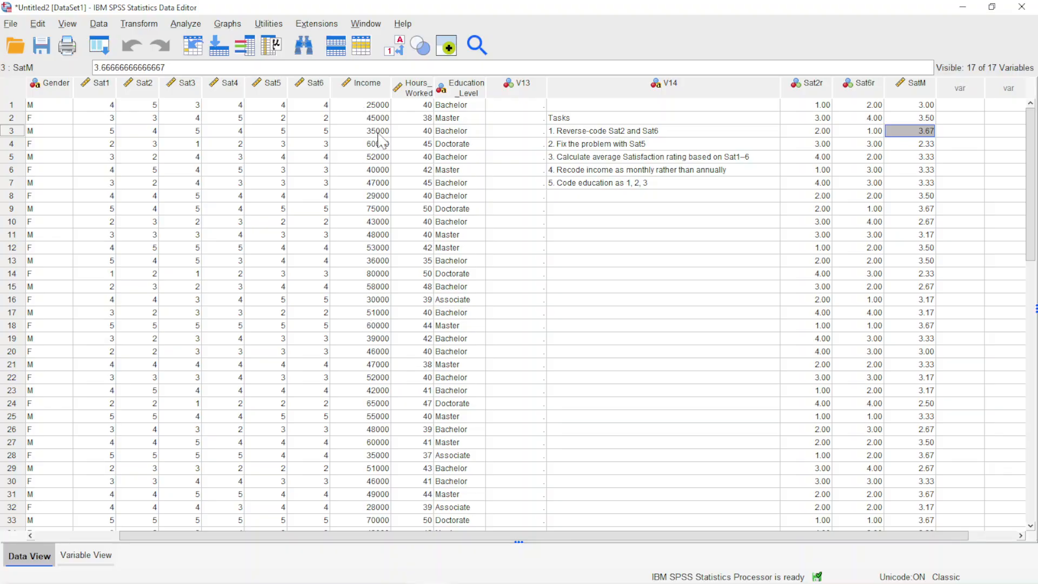
pyautogui.moveTo(152, 536); pyautogui.dragTo(54, 538)
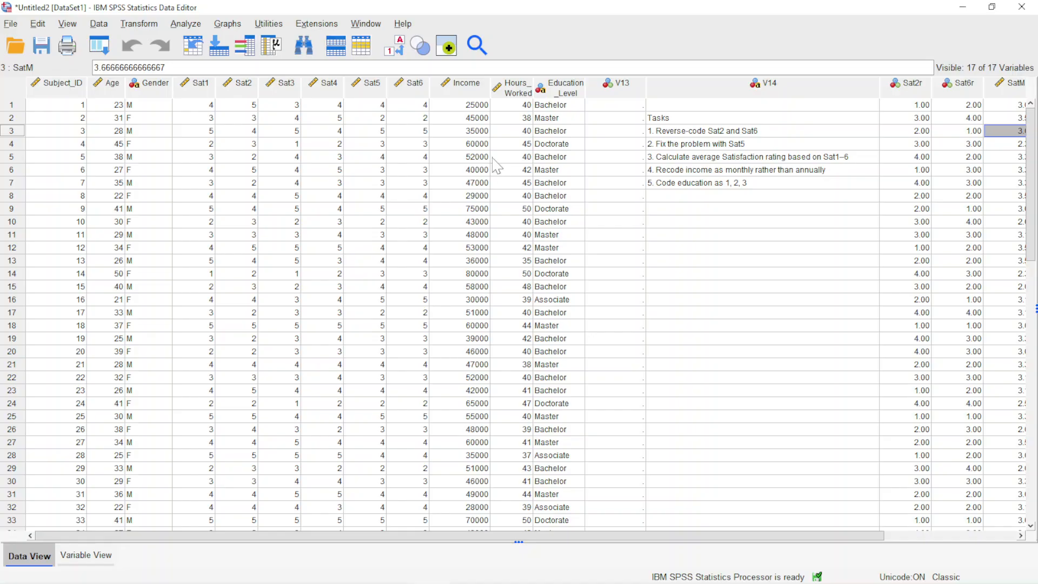
# Step: Start another variable computation with Inc_month as the target variable and clear the old MEAN expression
pyautogui.click(136, 24)
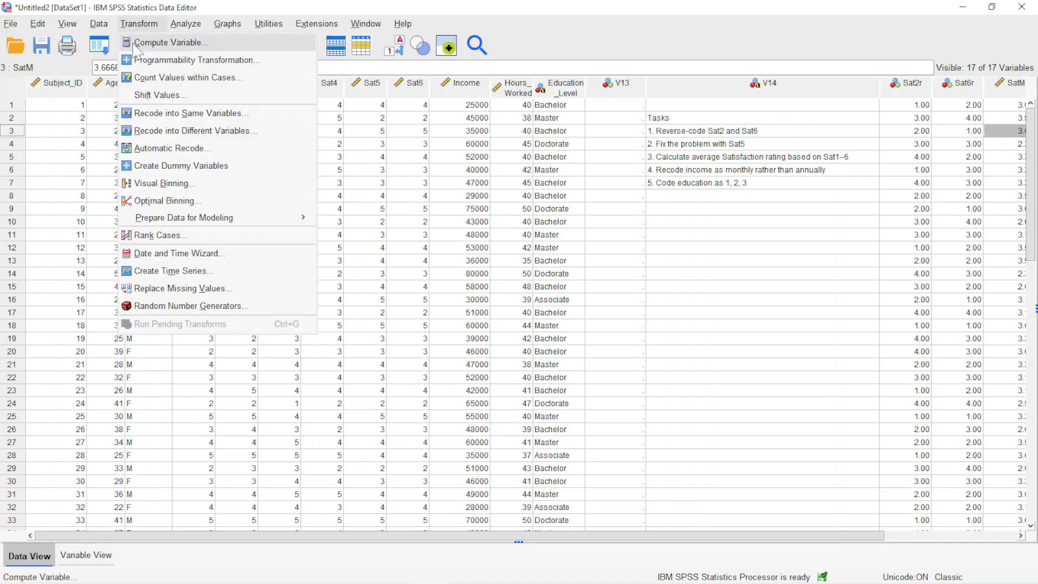
pyautogui.click(135, 43)
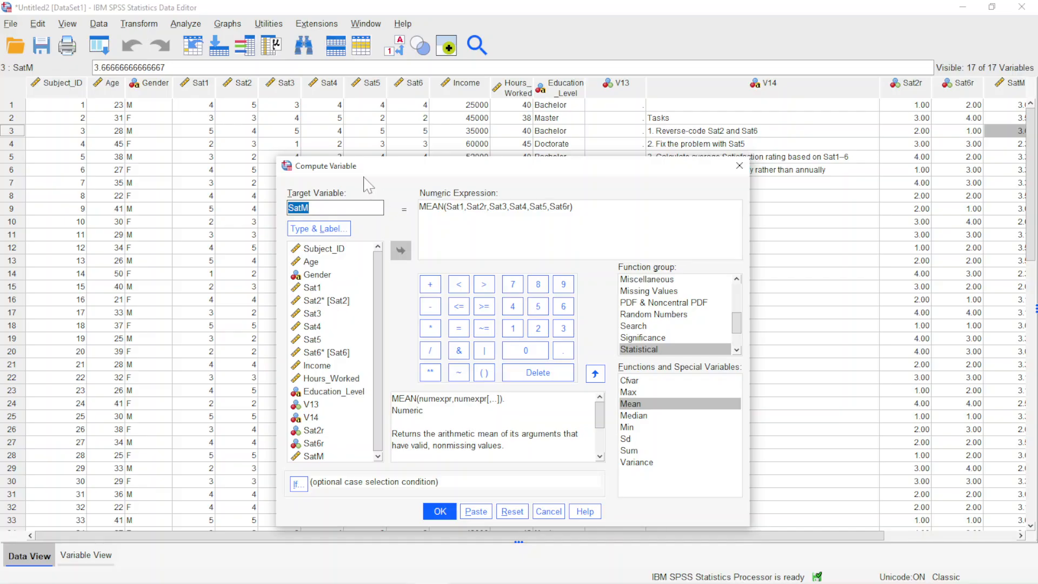
pyautogui.write('Incom')
pyautogui.press('Left')
pyautogui.press('Left')
pyautogui.press('Left')
pyautogui.press('Left')
pyautogui.press('Left')
pyautogui.press('Left')
pyautogui.press('BackSpace')
pyautogui.press('BackSpace')
pyautogui.press('BackSpace')
pyautogui.click(421, 210)
pyautogui.hotkey('ctrl', 'a')
pyautogui.press('Delete')
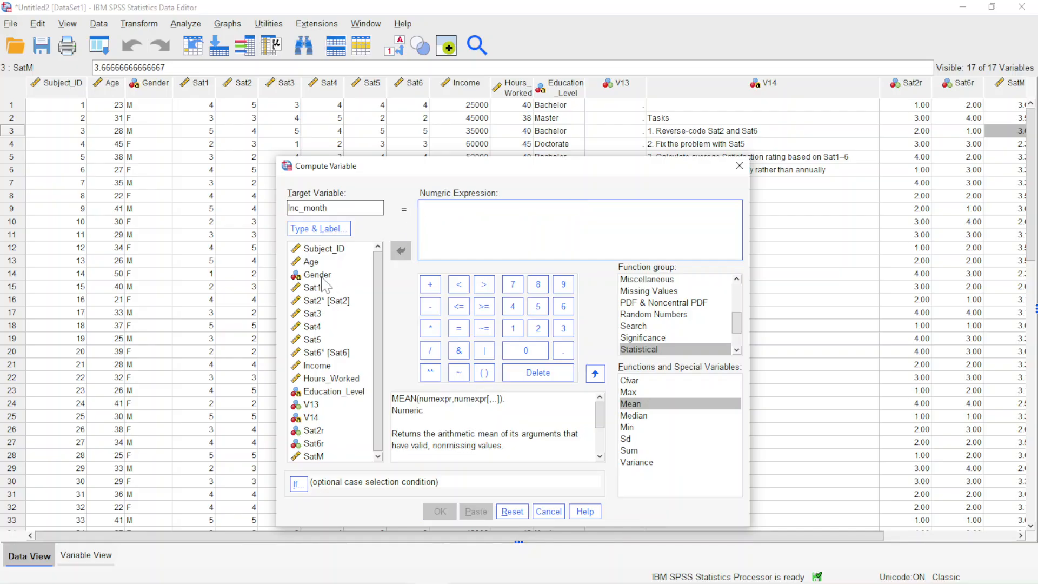
# Step: Compute Inc_month with the expression Income/12
pyautogui.click(321, 367)
pyautogui.click(401, 250)
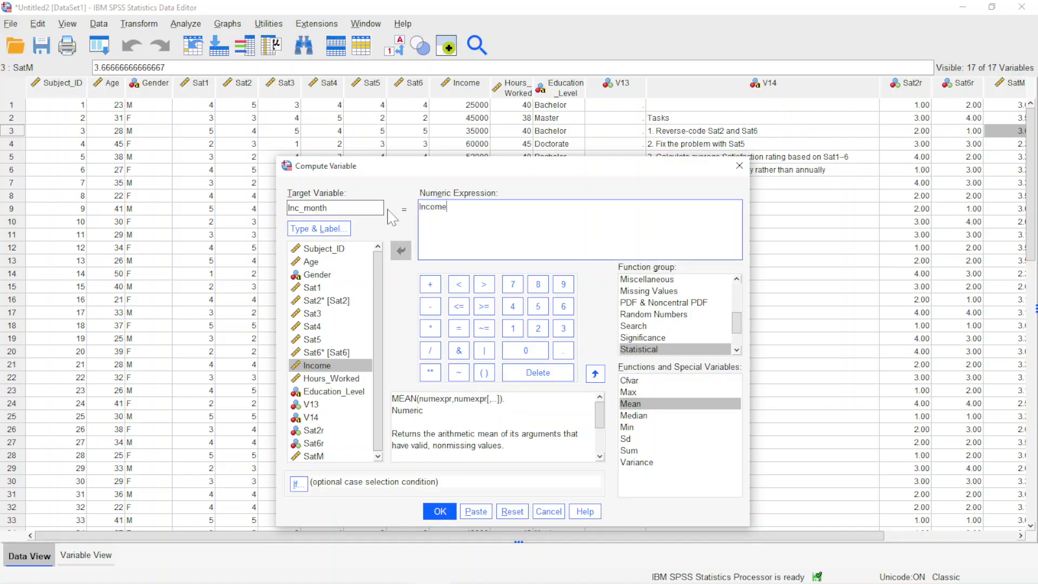
pyautogui.write('/12')
pyautogui.click(440, 511)
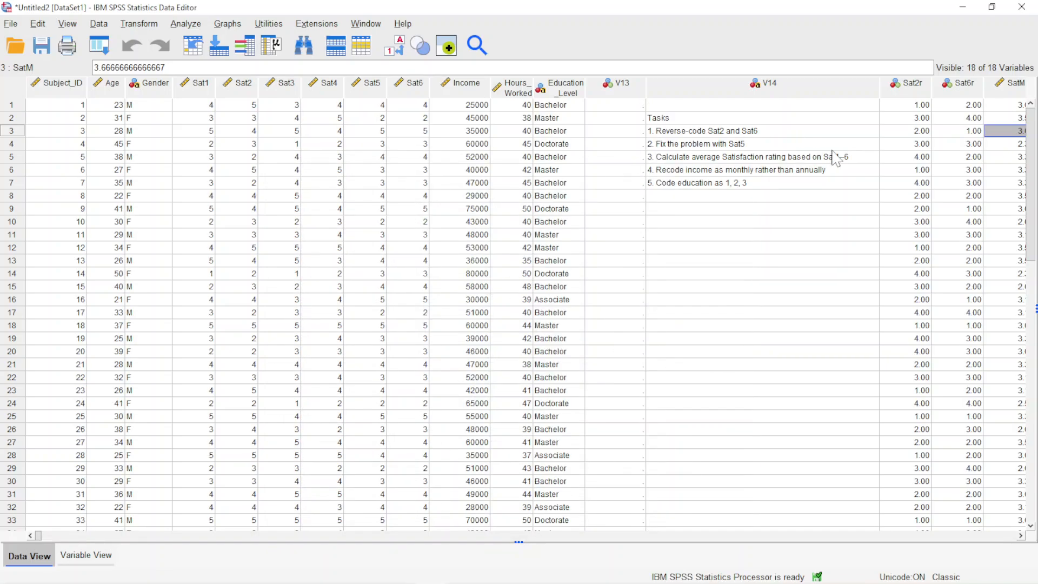
# Step: Check the Inc_month values against annual Income, comparing the two for case 4
pyautogui.click(1018, 535)
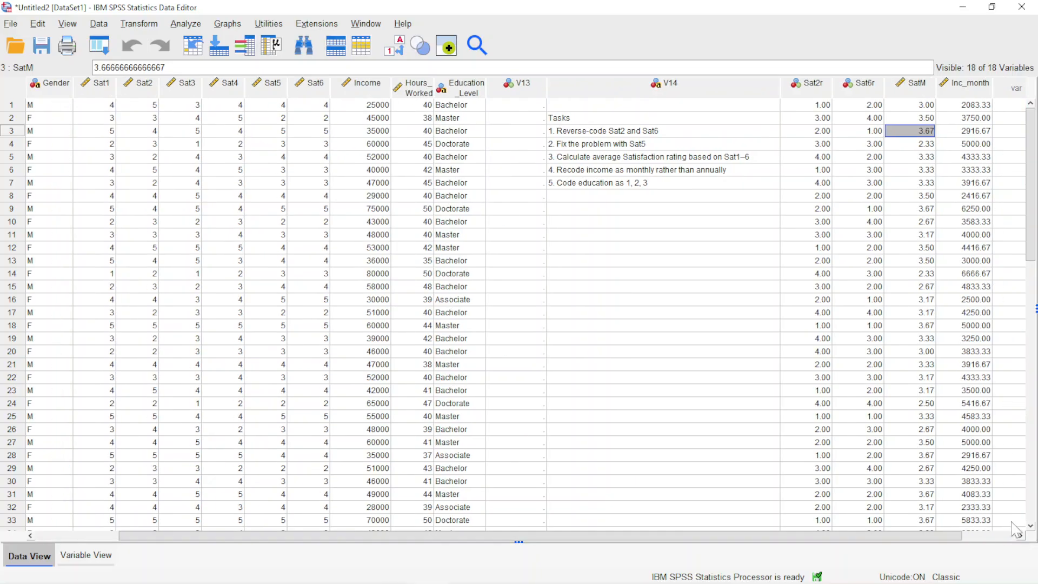
pyautogui.moveTo(777, 86); pyautogui.dragTo(783, 85)
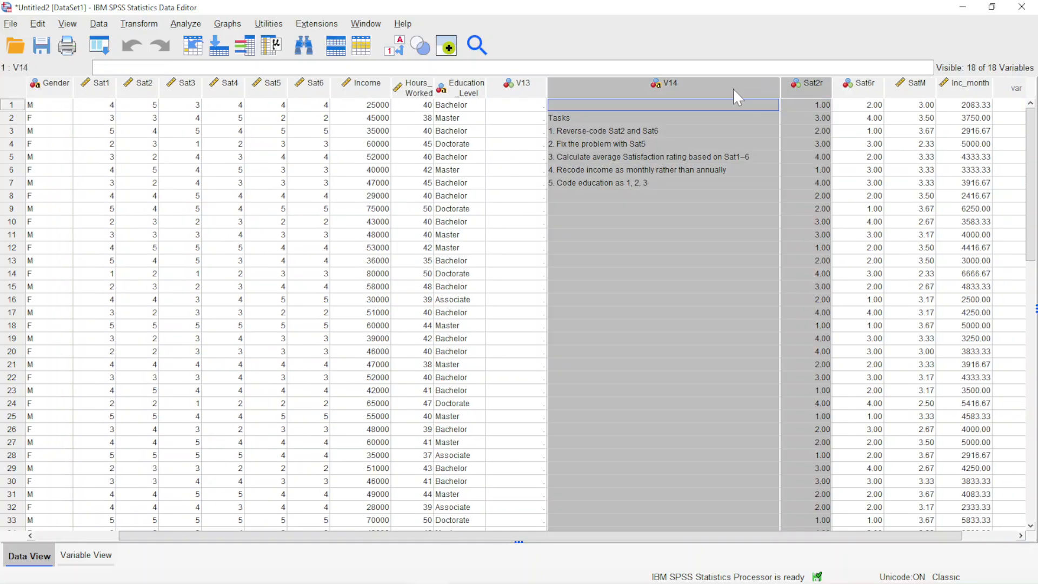
pyautogui.click(984, 106)
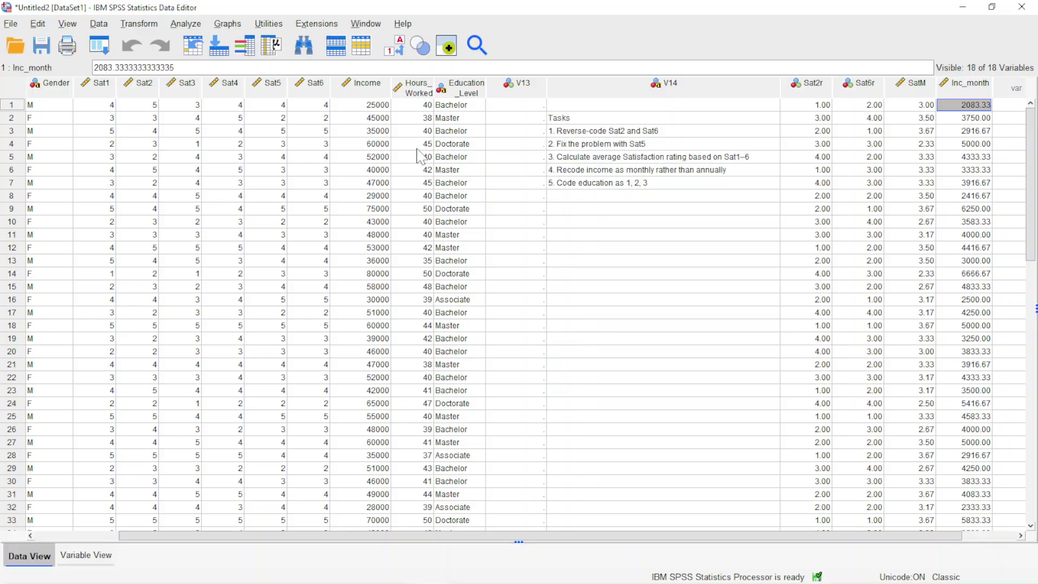
pyautogui.click(374, 146)
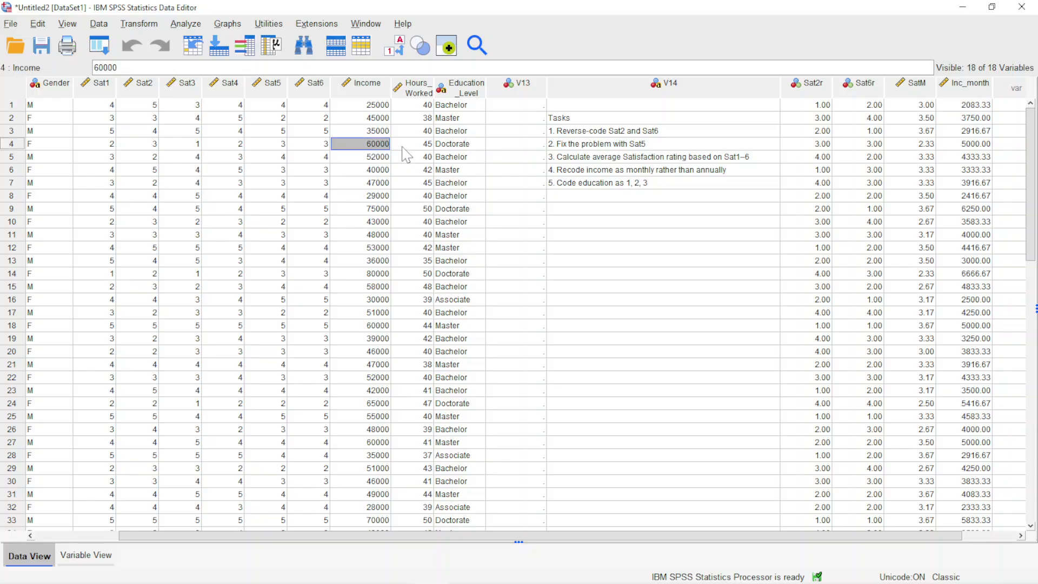
pyautogui.click(970, 144)
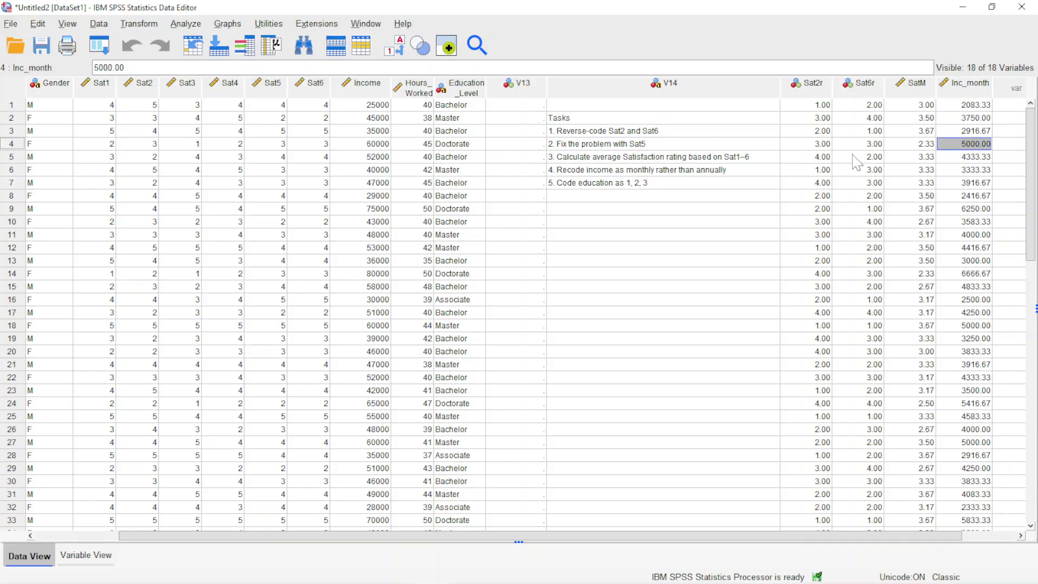
# Step: Select the fifth task note in V14, about coding education as 1, 2, 3
pyautogui.click(79, 535)
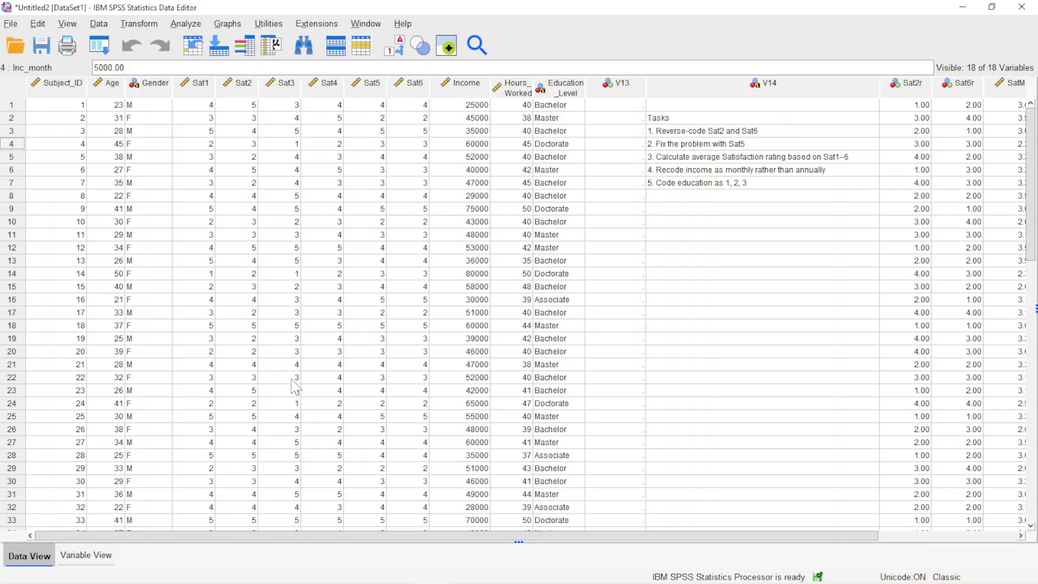
pyautogui.click(697, 184)
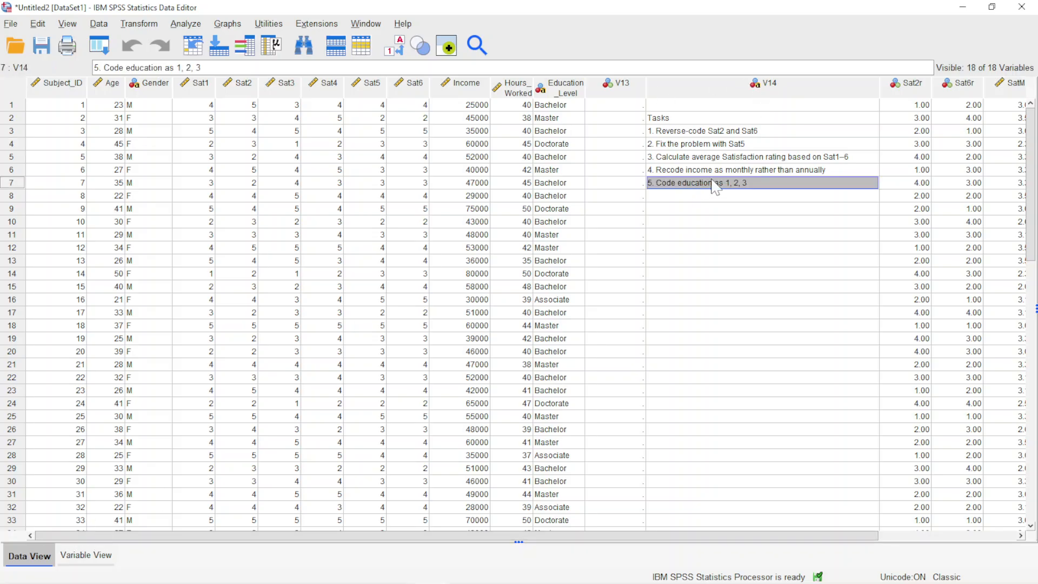
# Step: Extend the fifth task note in V14 to read "5. Code education as 1, 2, 3, 4"
pyautogui.doubleClick(767, 184)
pyautogui.write(', 4')
pyautogui.click(815, 182)
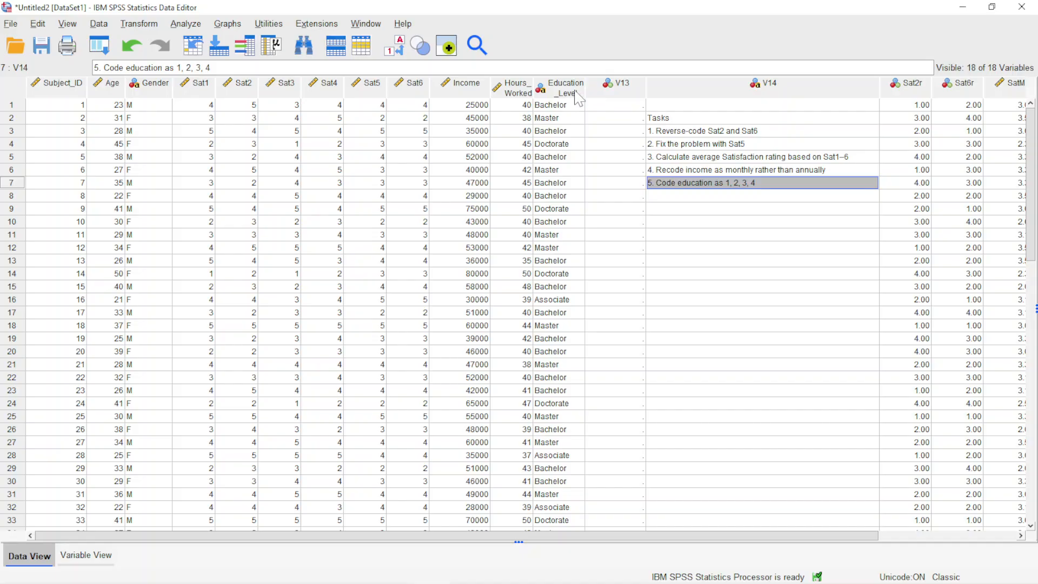
# Step: Set up a Recode into Different Variables for Education_Level, entering Ed_Num as both the output variable's name and label
pyautogui.click(148, 25)
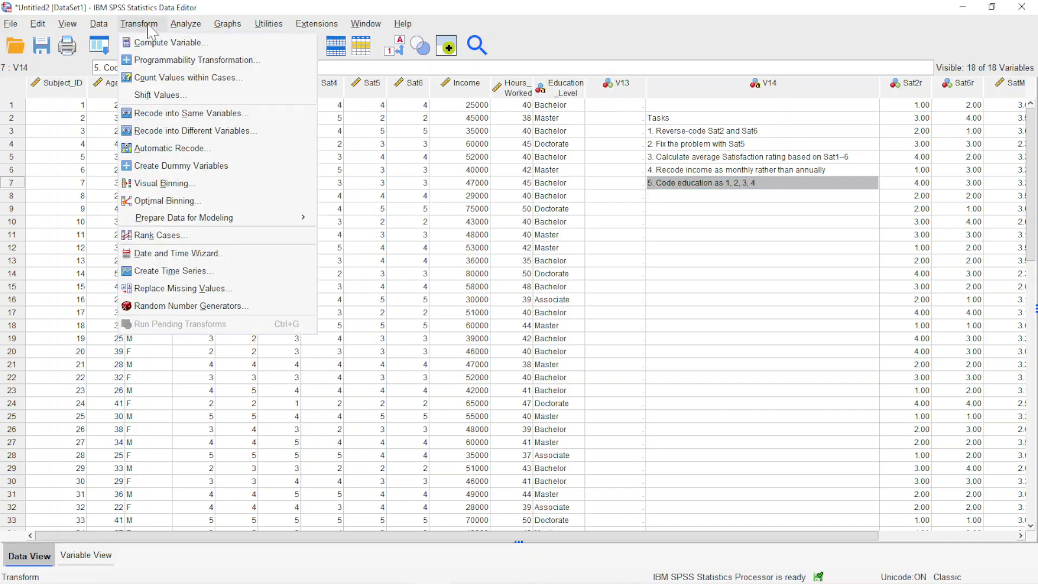
pyautogui.click(216, 132)
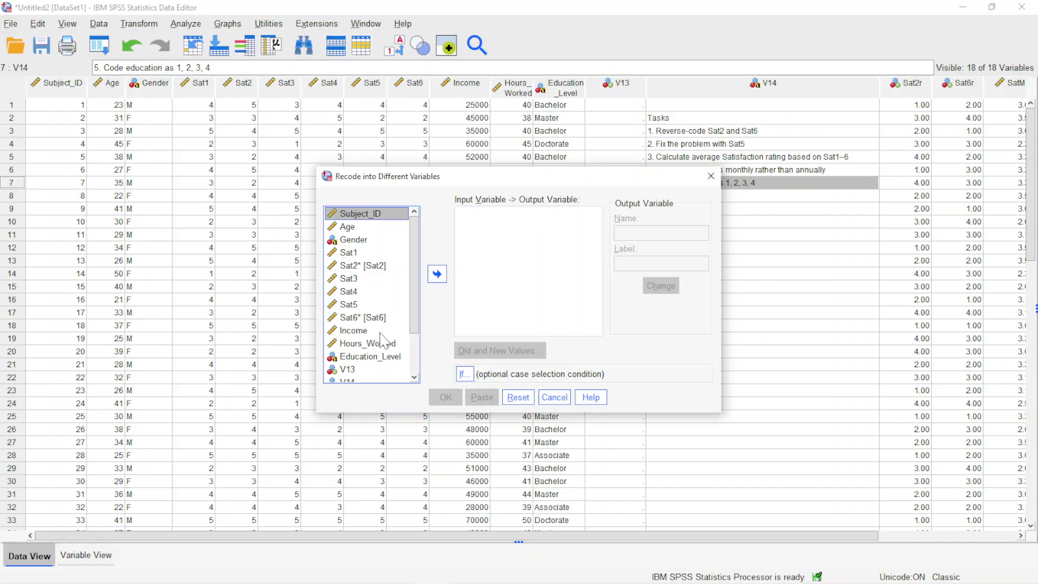
pyautogui.click(356, 356)
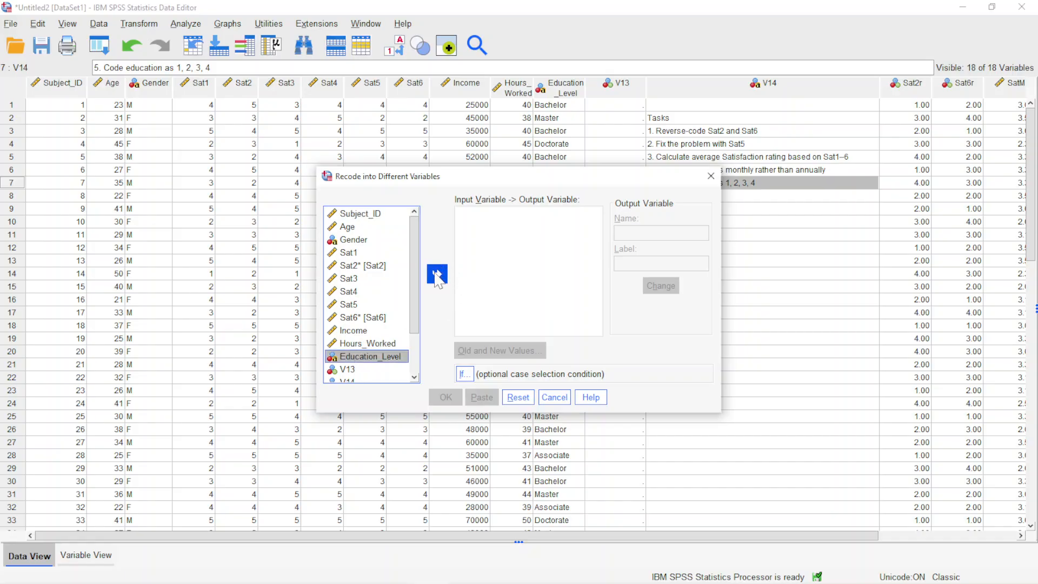
pyautogui.click(438, 275)
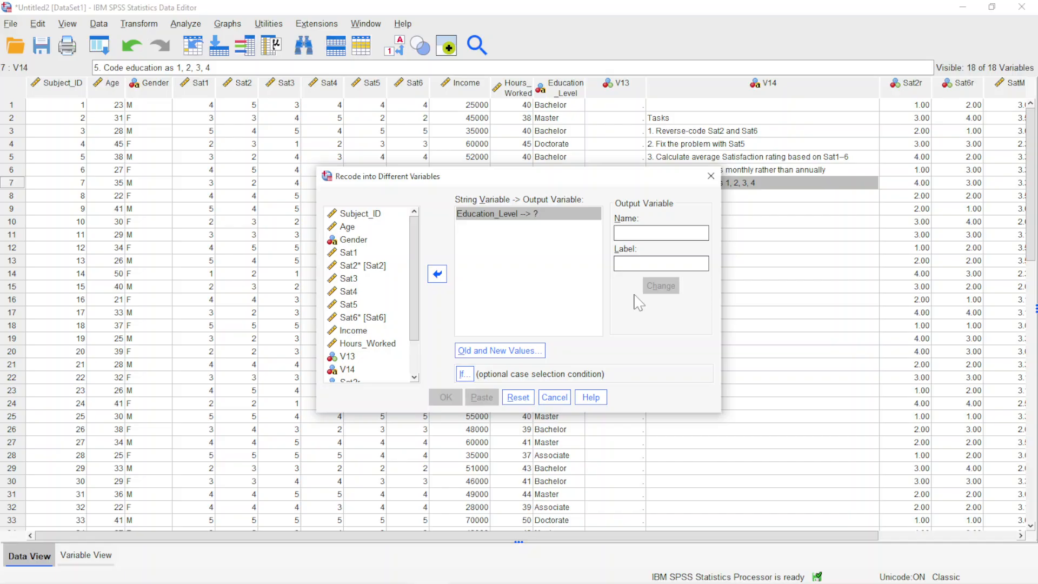
pyautogui.write('Ed_Num')
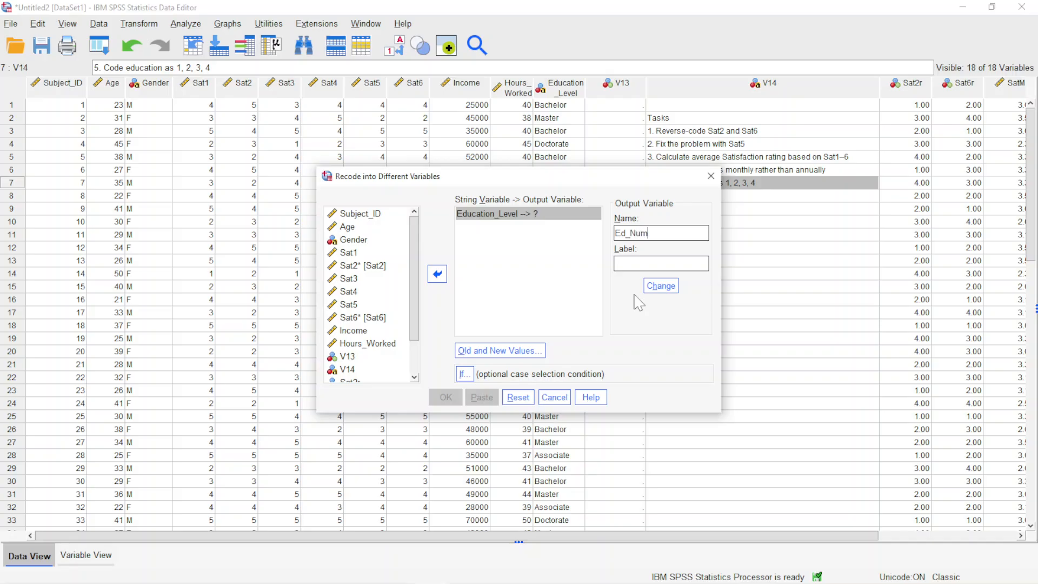
pyautogui.hotkey('ctrl', 'a')
pyautogui.hotkey('ctrl', 'c')
pyautogui.press('Tab')
pyautogui.hotkey('ctrl', 'v')
pyautogui.click(523, 275)
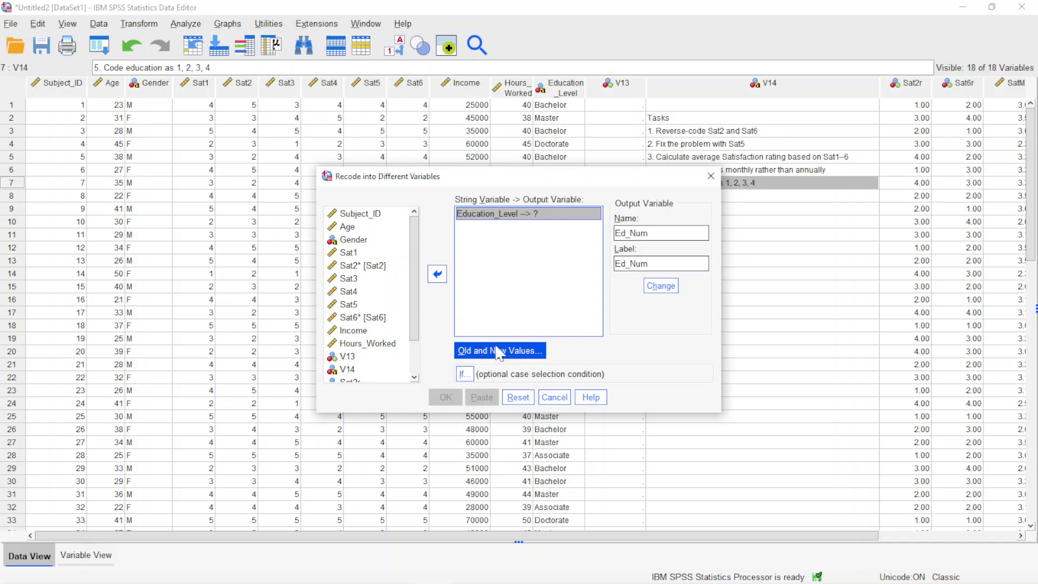
# Step: Define the old and new values for education: Associate as 1, Bachelor as 2 and Master as 3
pyautogui.click(465, 356)
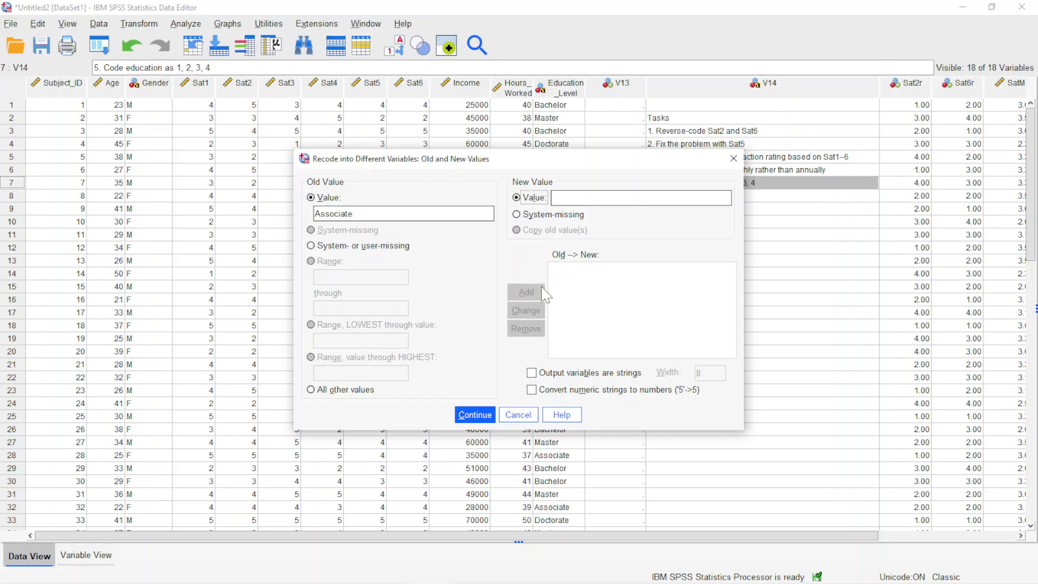
pyautogui.write('1')
pyautogui.click(524, 290)
pyautogui.write('2')
pyautogui.click(524, 293)
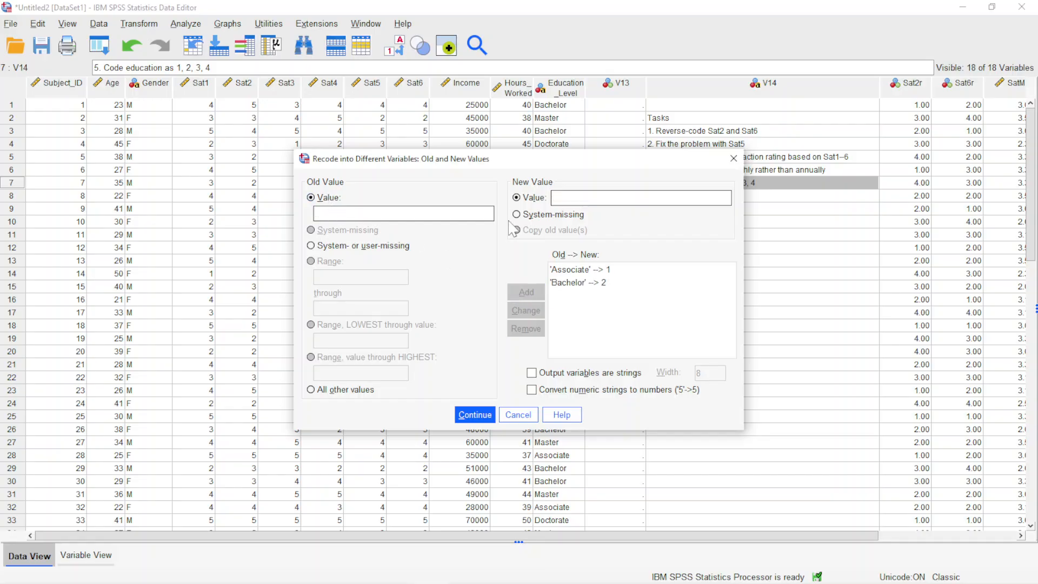
pyautogui.write('3')
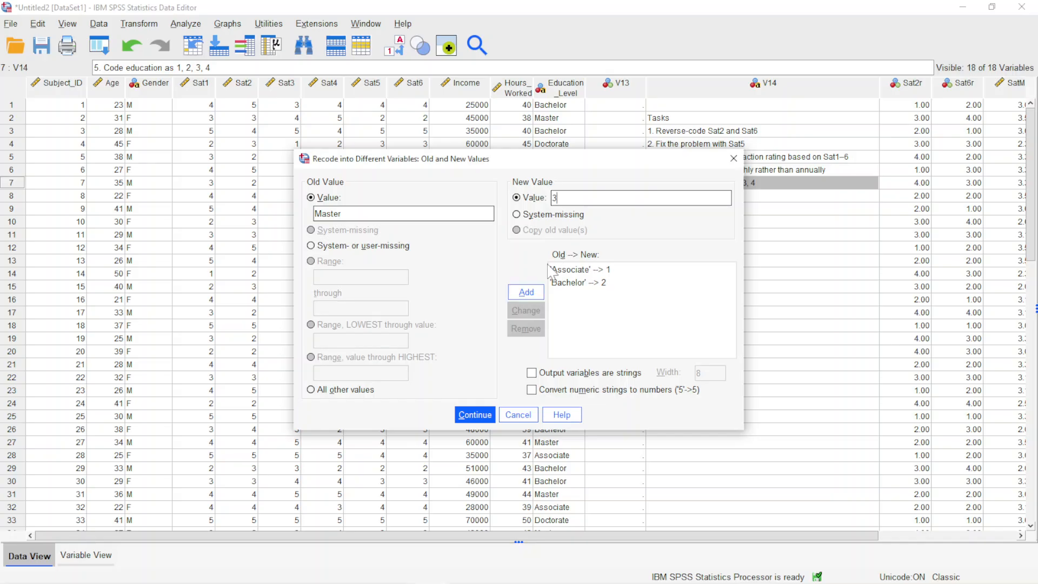
pyautogui.click(525, 292)
# Step: Map Doctorate to 4 and accept the set of old and new values
pyautogui.write('Doct')
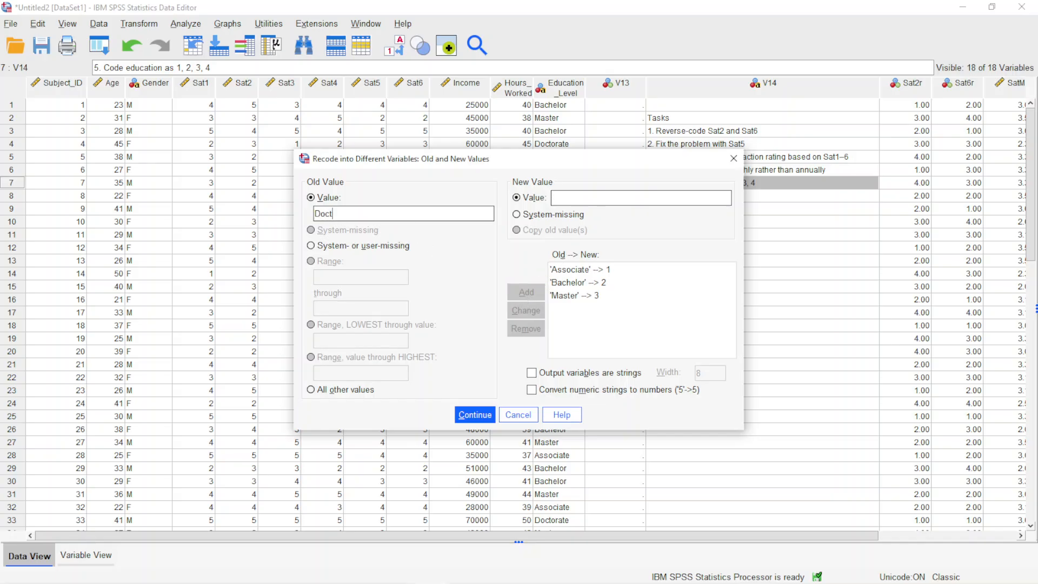
pyautogui.write('orate')
pyautogui.click(589, 198)
pyautogui.write('4')
pyautogui.click(526, 292)
pyautogui.click(465, 416)
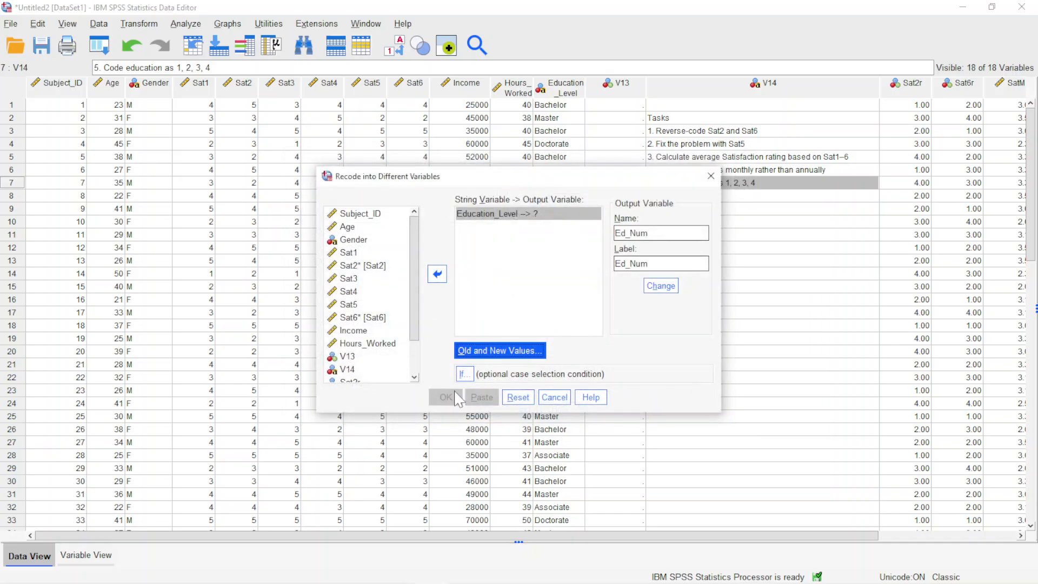
# Step: Assign Ed_Num as the output variable for Education_Level and run the recode
pyautogui.click(557, 318)
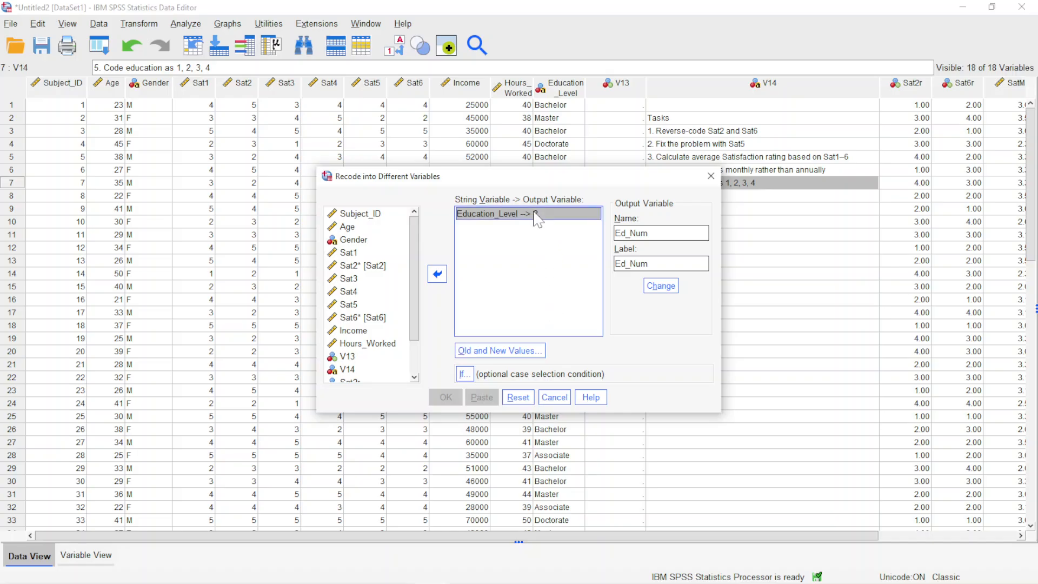
pyautogui.click(661, 285)
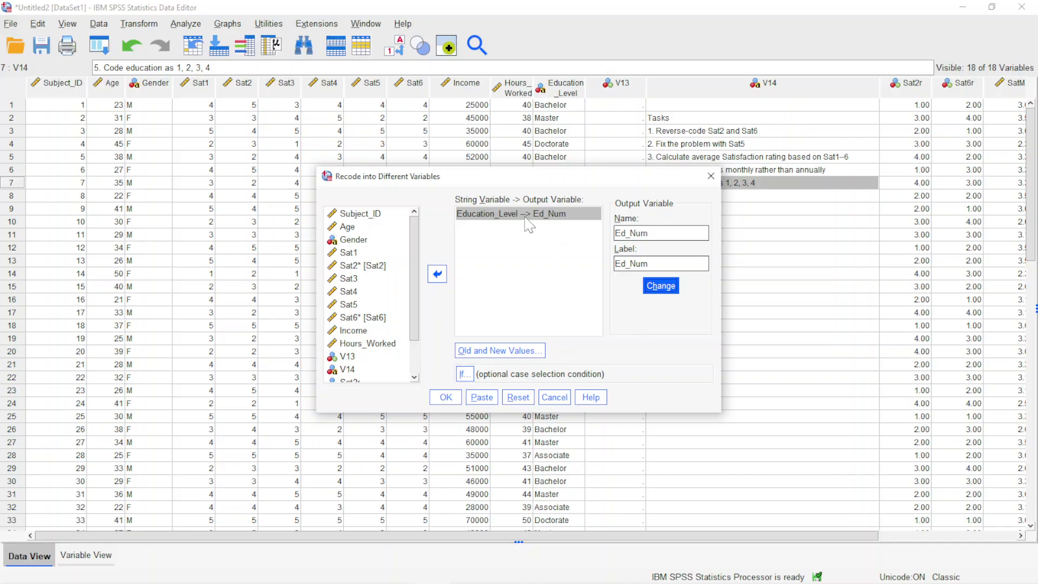
pyautogui.click(445, 399)
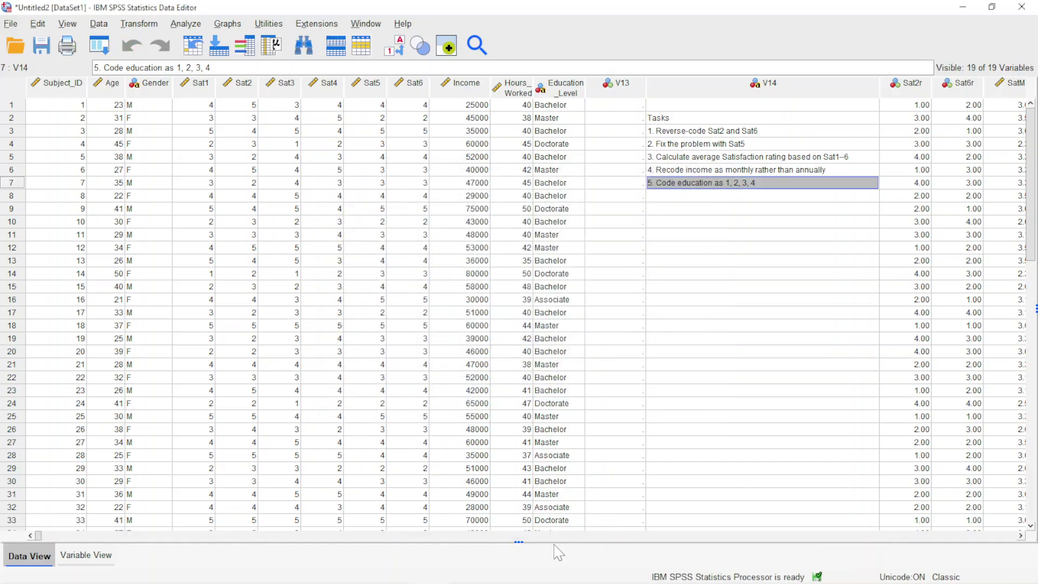
# Step: Check the Ed_Num codes against Education_Level for cases 1 to 4 and case 16
pyautogui.click(1020, 536)
pyautogui.click(1020, 536)
pyautogui.click(1020, 536)
pyautogui.click(1020, 536)
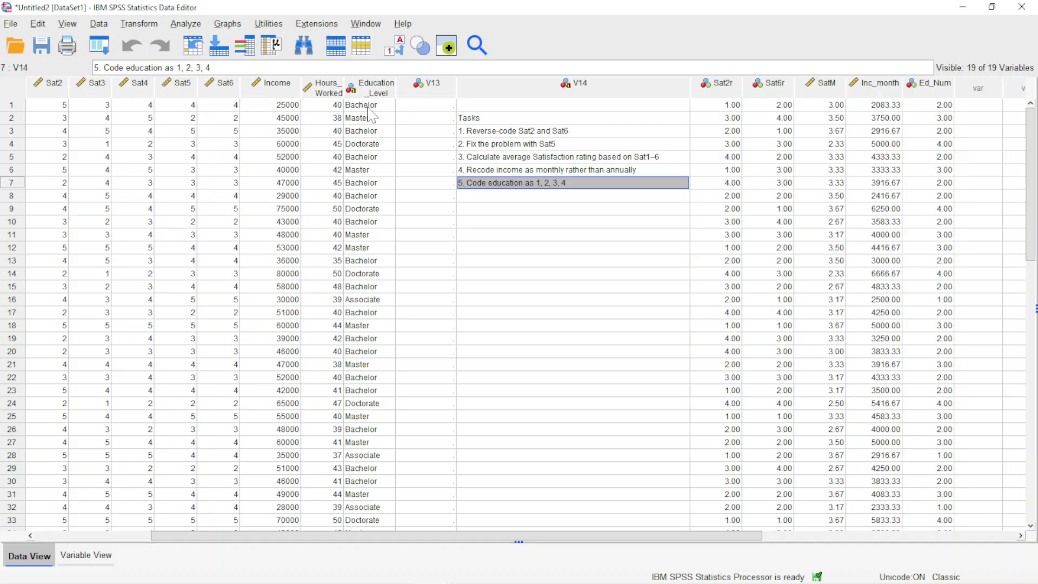
pyautogui.click(946, 104)
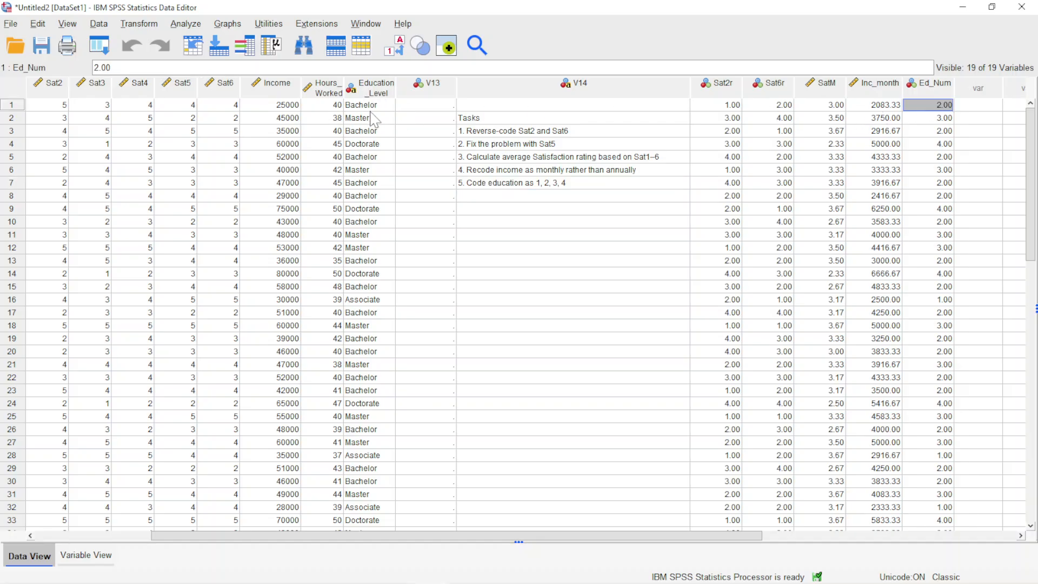
pyautogui.click(938, 120)
pyautogui.click(934, 132)
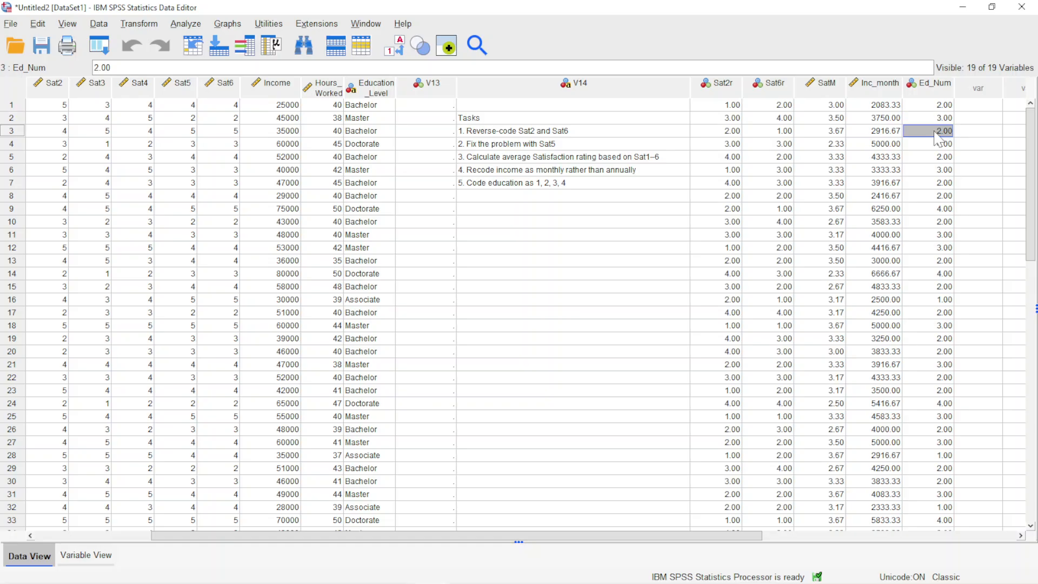
pyautogui.click(936, 142)
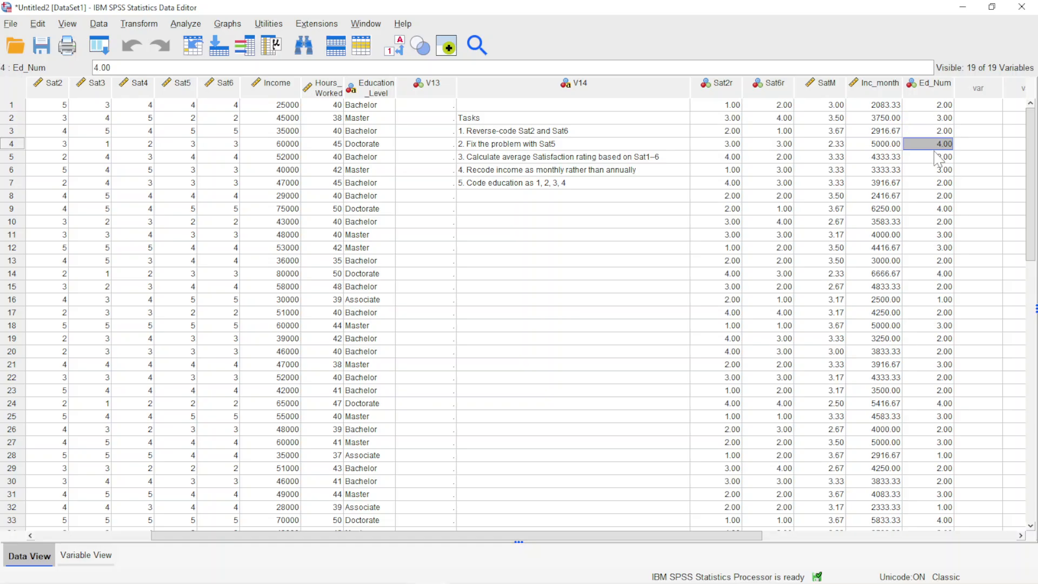
pyautogui.click(360, 300)
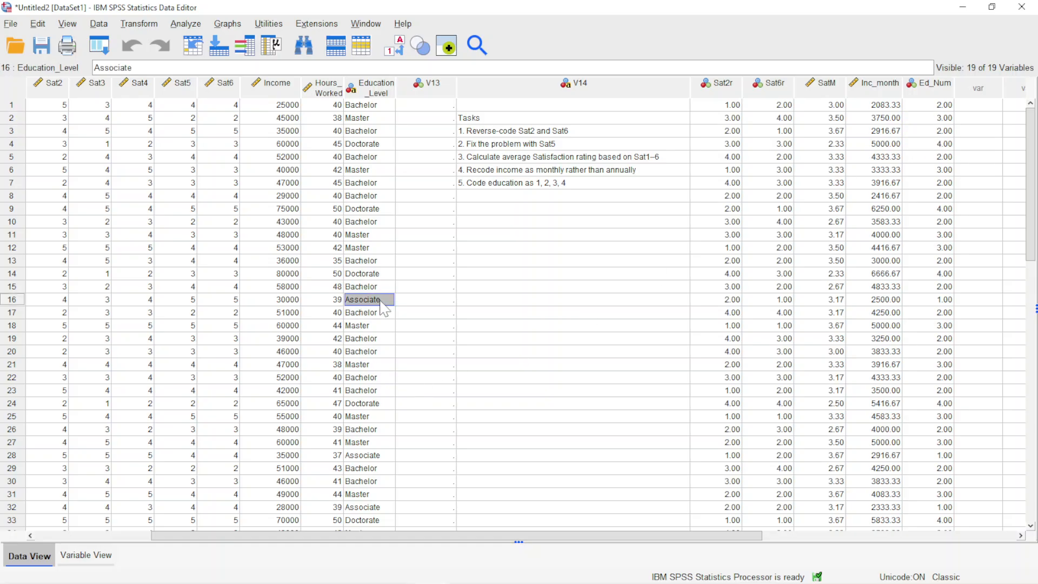
pyautogui.click(946, 300)
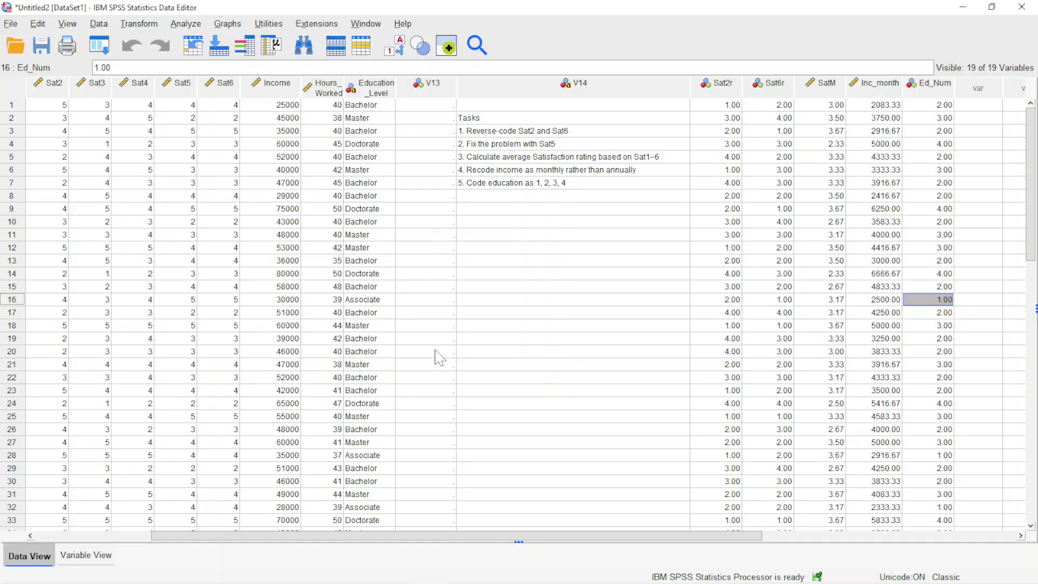
pyautogui.moveTo(722, 542); pyautogui.dragTo(555, 542)
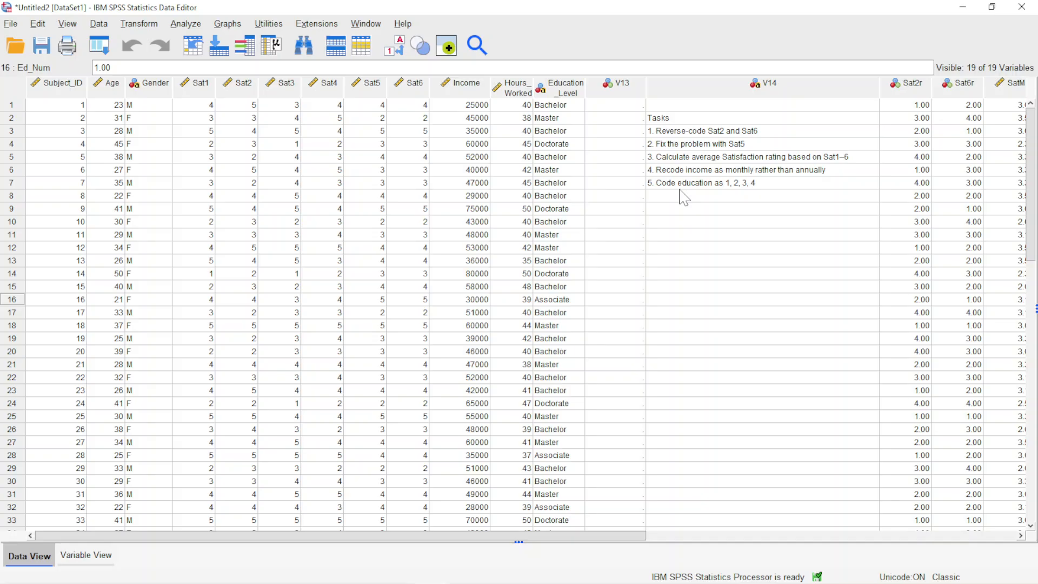
# Step: Switch to the Recoding & Reverse-Coding script in RStudio and clear the console
pyautogui.moveTo(542, 540); pyautogui.dragTo(423, 549)
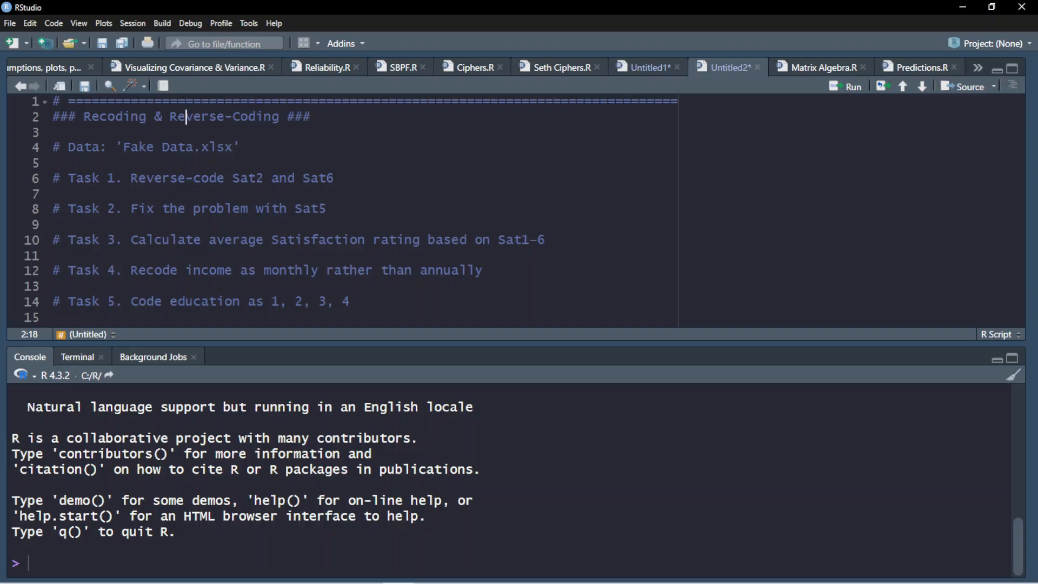
pyautogui.hotkey('ctrl', 'l')
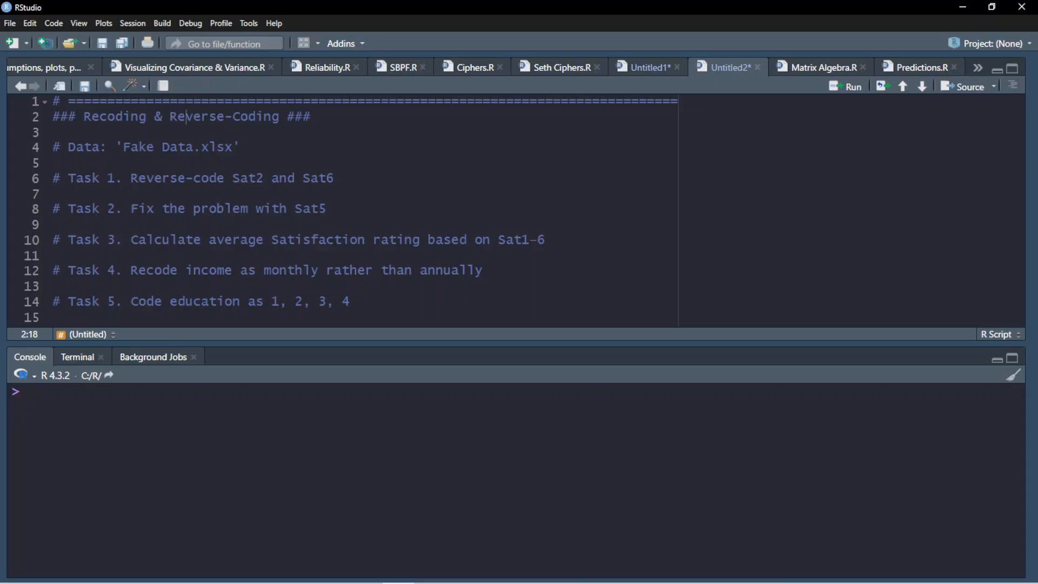
# Step: Add library(readxl) below the script's Recoding & Reverse-Coding heading and run it
pyautogui.click(323, 117)
pyautogui.press('Return')
pyautogui.press('Return')
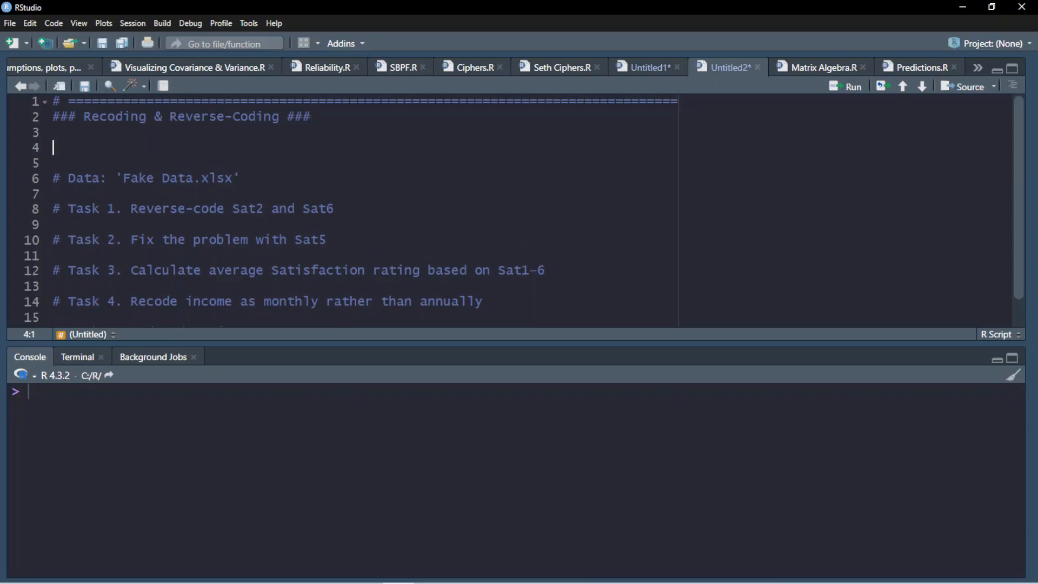
pyautogui.write('li')
pyautogui.press('Tab')
pyautogui.press('Return')
pyautogui.write('rea')
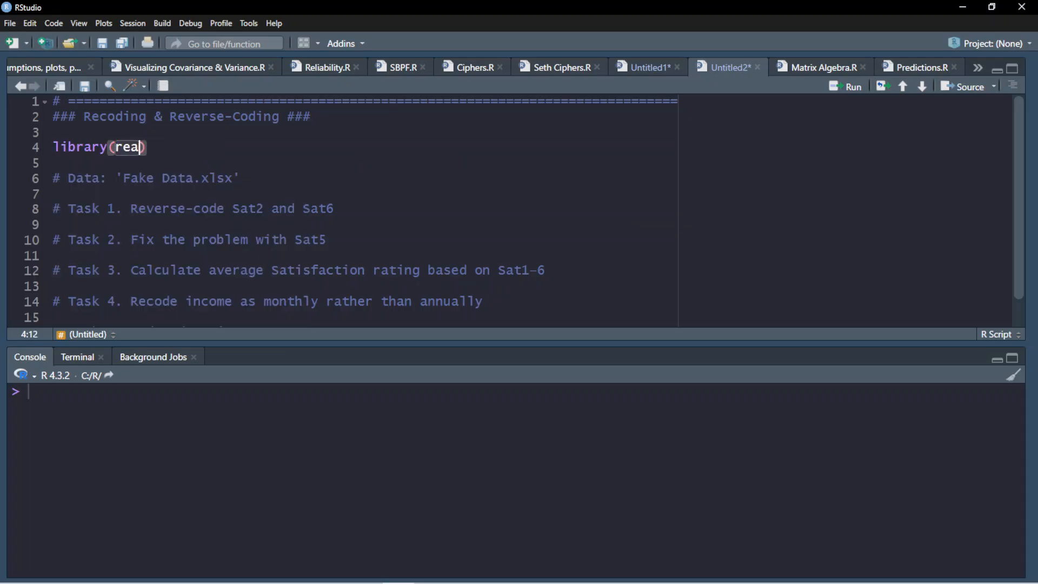
pyautogui.write('dxl')
pyautogui.hotkey('ctrl', 'Return')
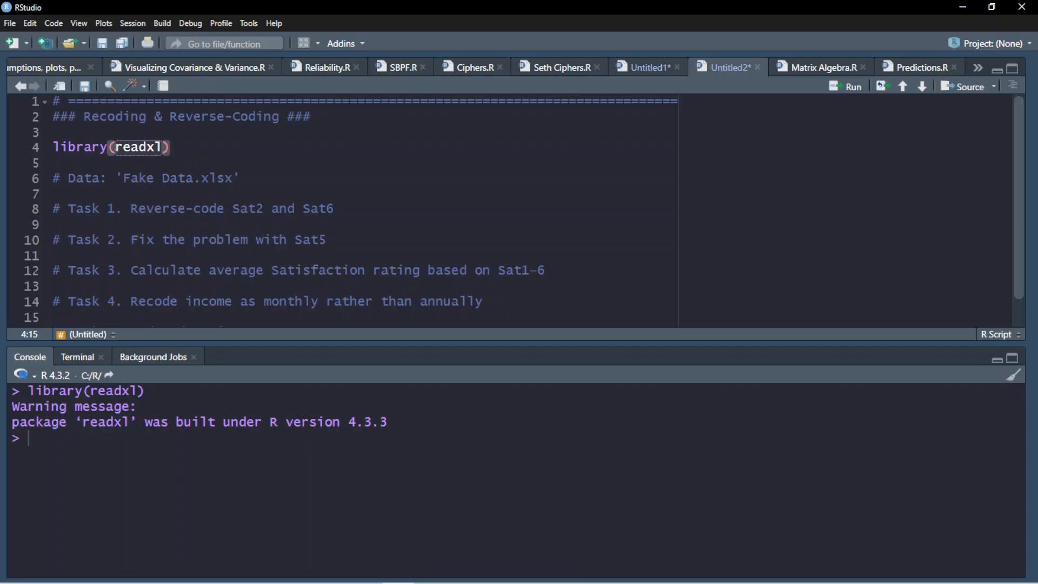
# Step: Below the data comment, add read_excel('C:/R/Fake Data.xlsx') and run the line
pyautogui.click(240, 179)
pyautogui.press('Return')
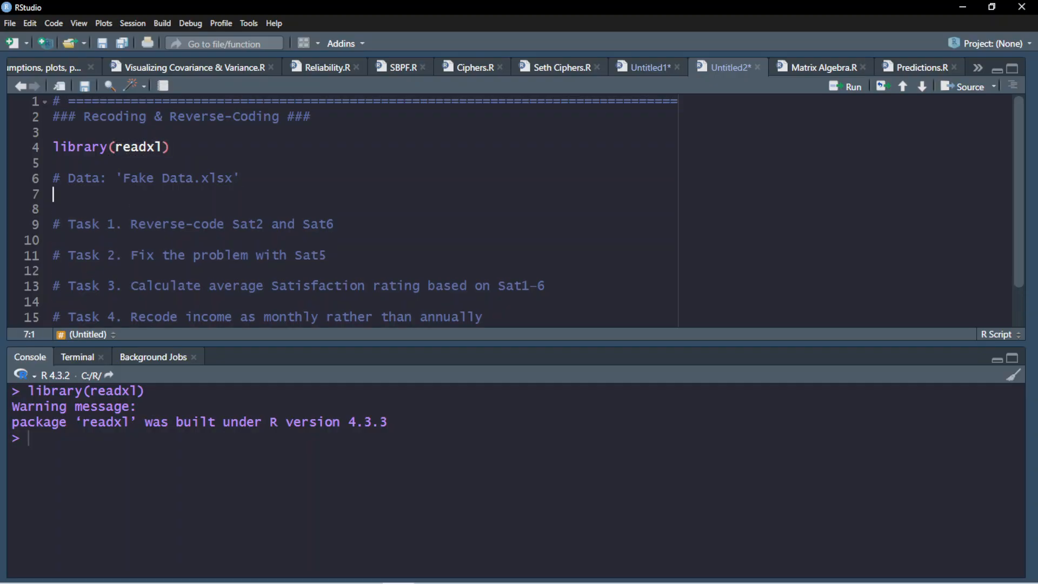
pyautogui.write('read_')
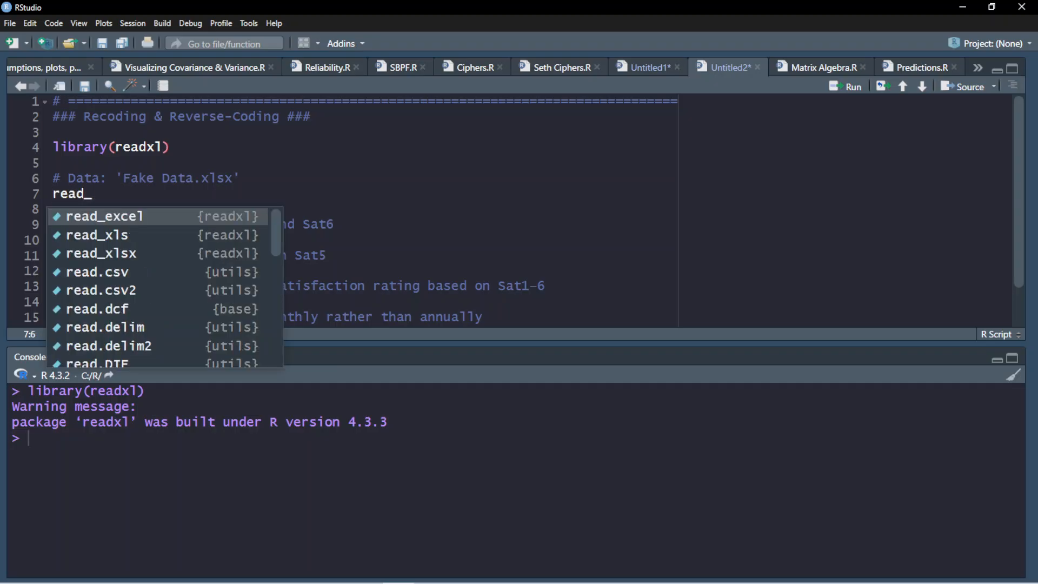
pyautogui.write('exce')
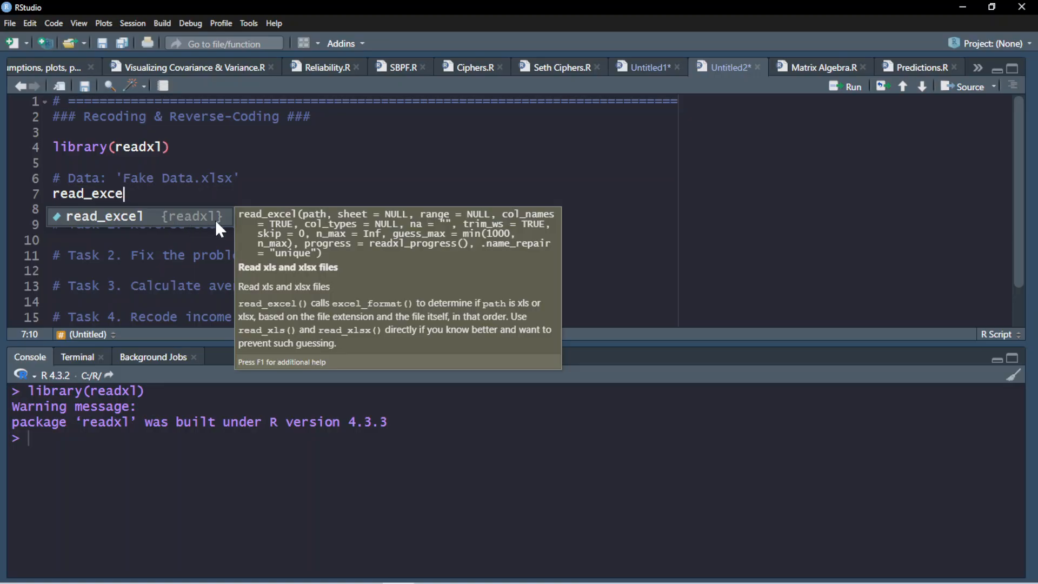
pyautogui.write('l')
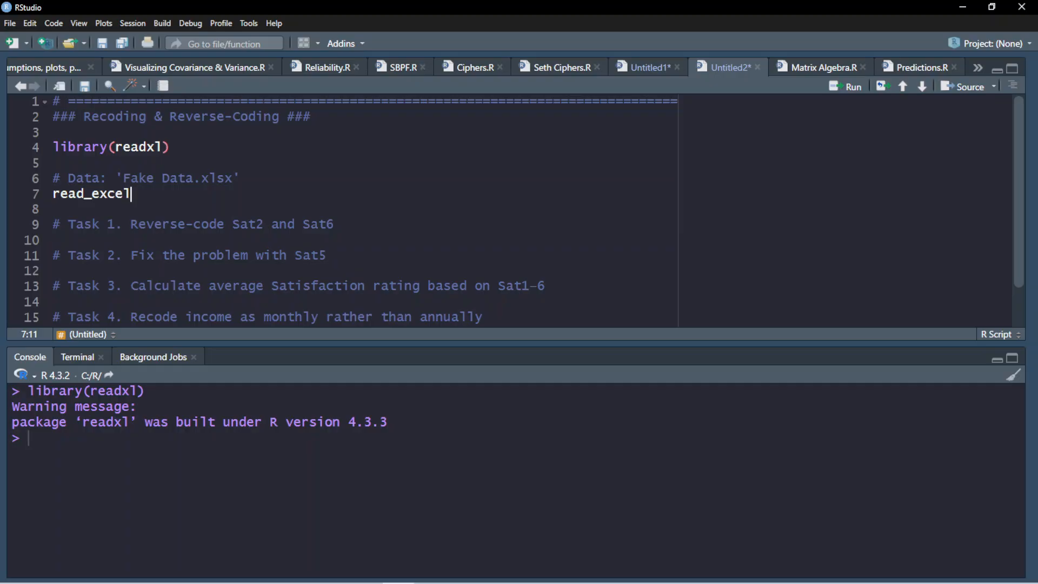
pyautogui.write('(')
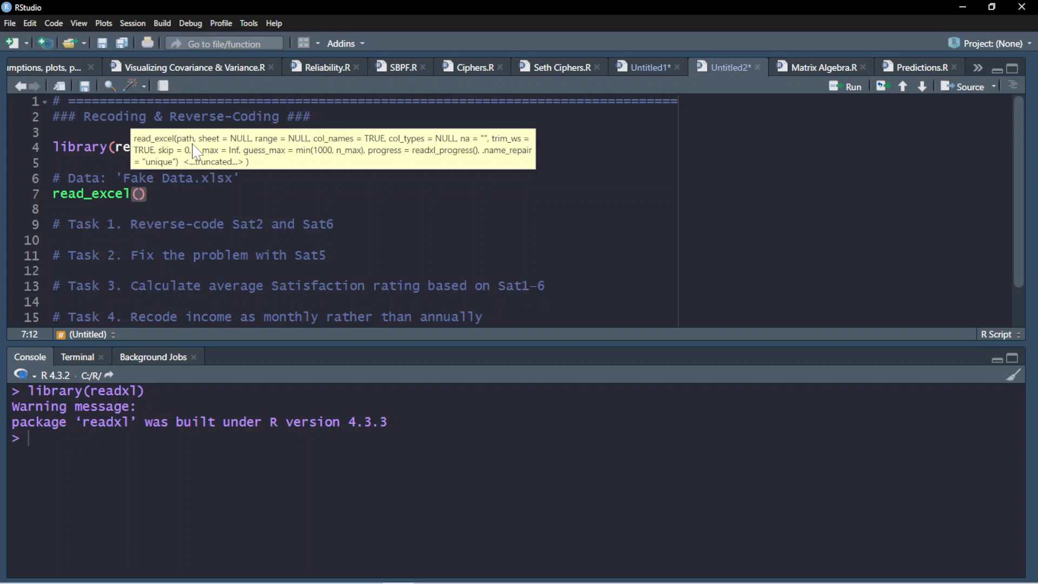
pyautogui.write("'C:/")
pyautogui.press('Tab')
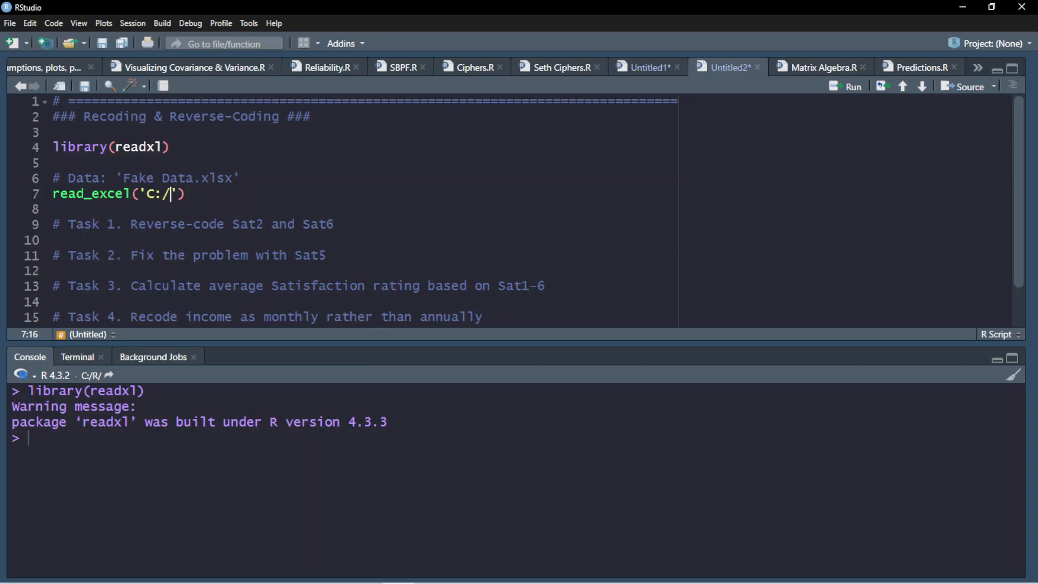
pyautogui.write('R/Fake Data.xlsx')
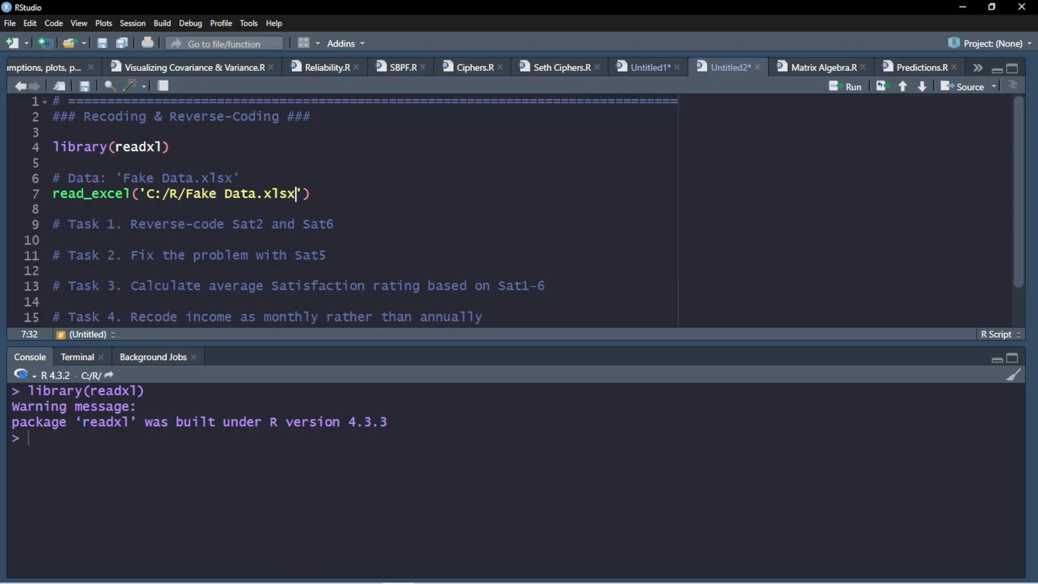
pyautogui.press('End')
pyautogui.hotkey('ctrl', 'Return')
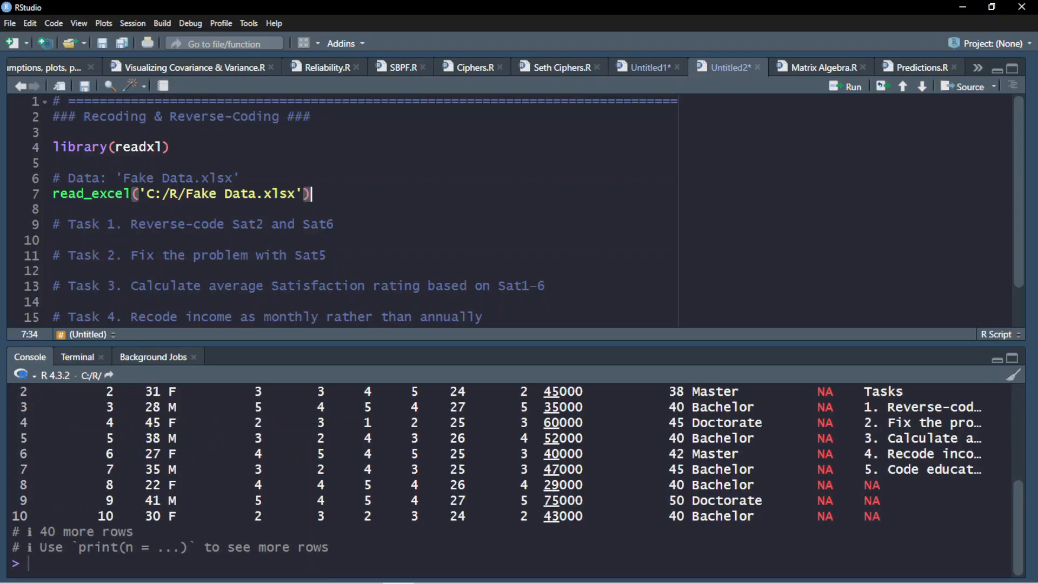
# Step: Assign the imported spreadsheet to an object so that the data line reads dat=read_excel('C:/R/Fake Data.xlsx')
pyautogui.scroll(3, 508, 476)
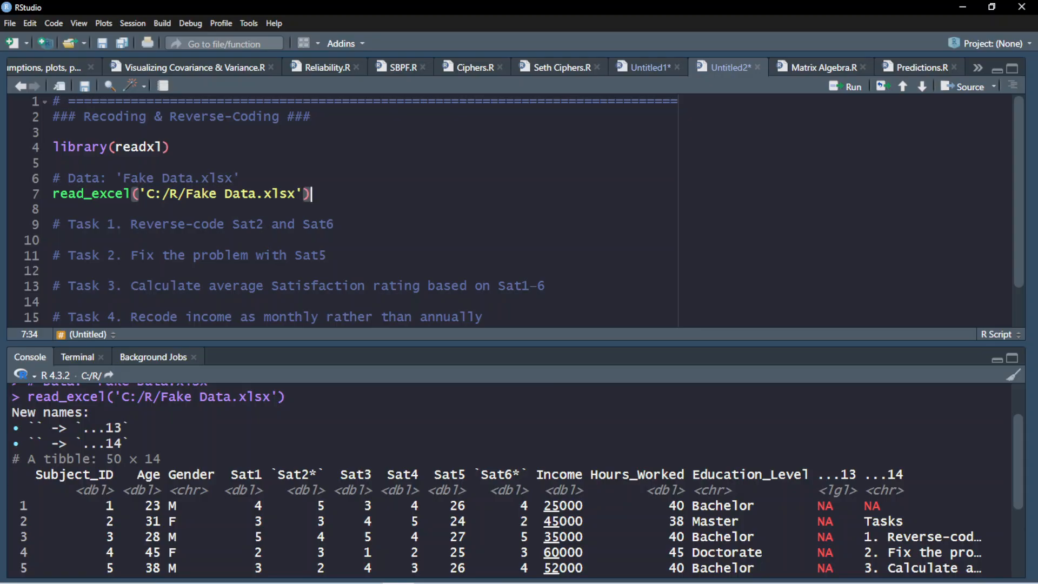
pyautogui.scroll(-3, 517, 481)
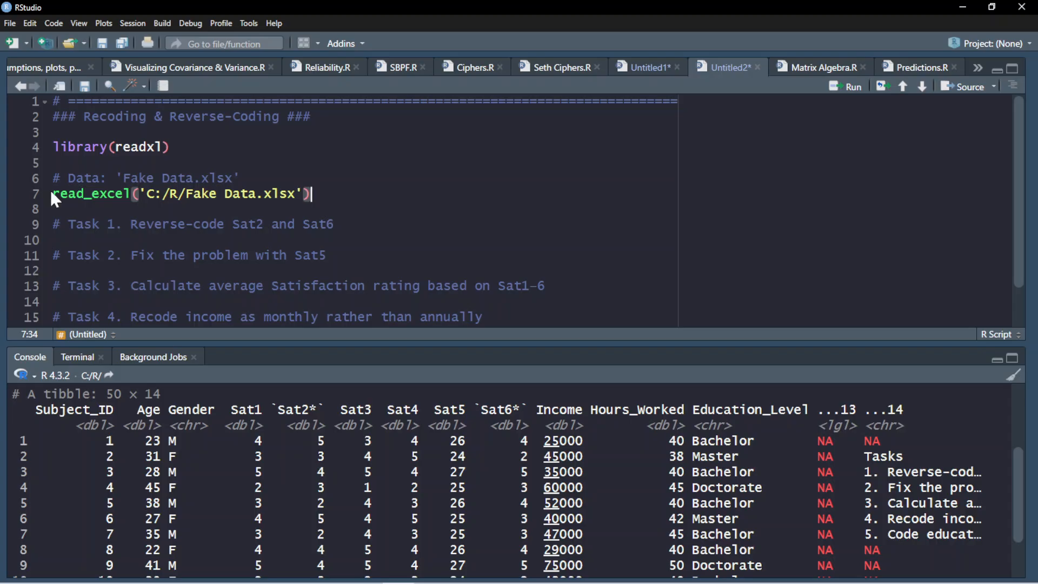
pyautogui.moveTo(53, 195); pyautogui.dragTo(131, 195)
pyautogui.click(313, 194)
pyautogui.press('Up')
pyautogui.press('Return')
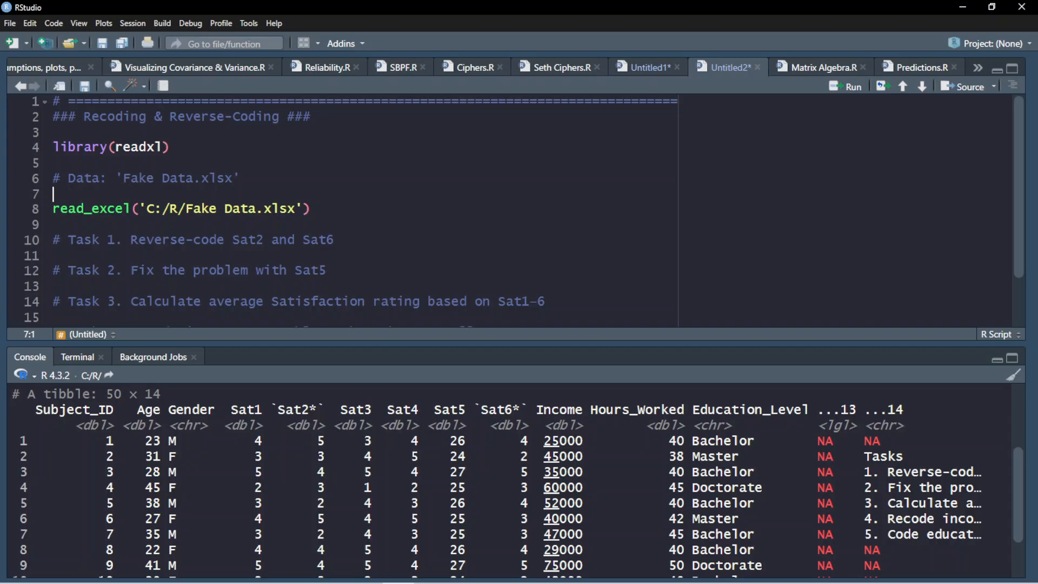
pyautogui.write('data=')
pyautogui.press('BackSpace')
pyautogui.press('Tab')
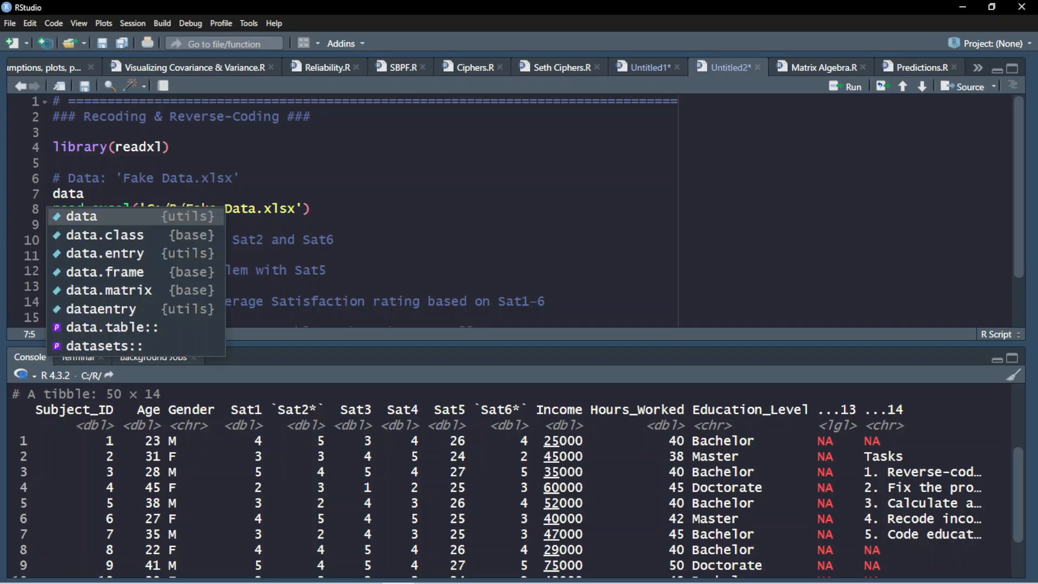
pyautogui.press('BackSpace')
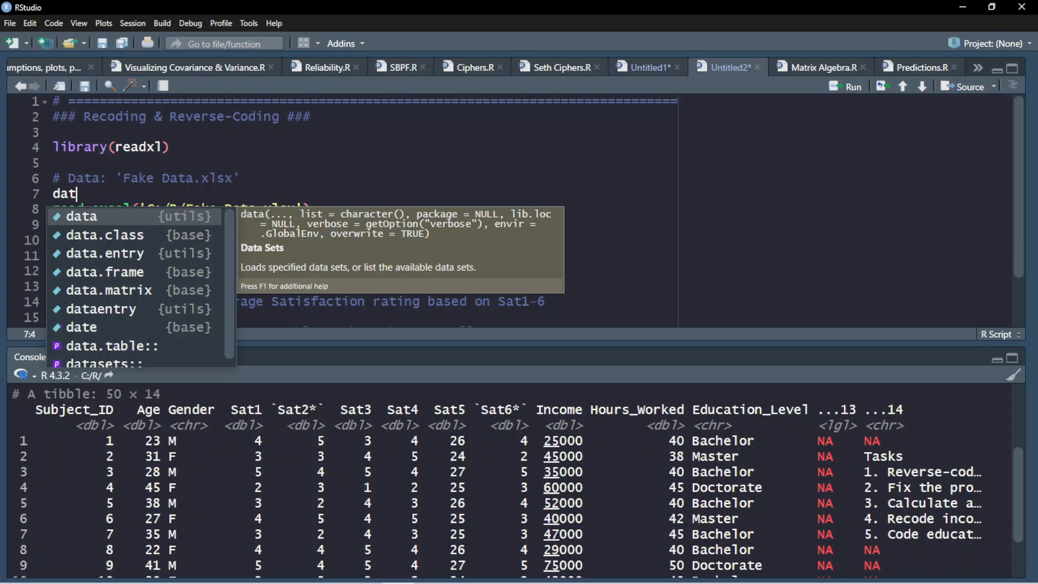
pyautogui.press('Escape')
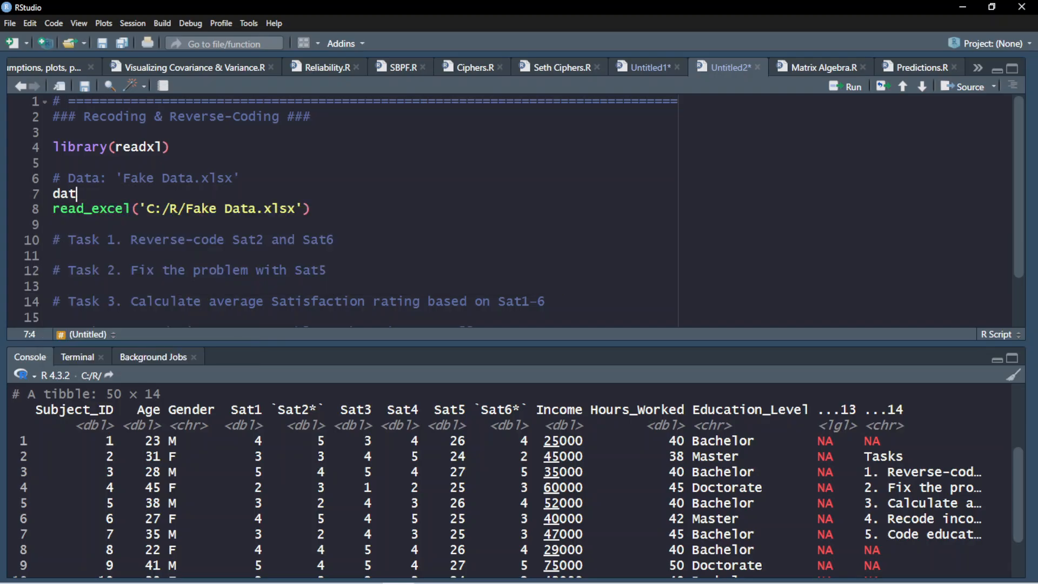
pyautogui.hotkey('ctrl', 'Return')
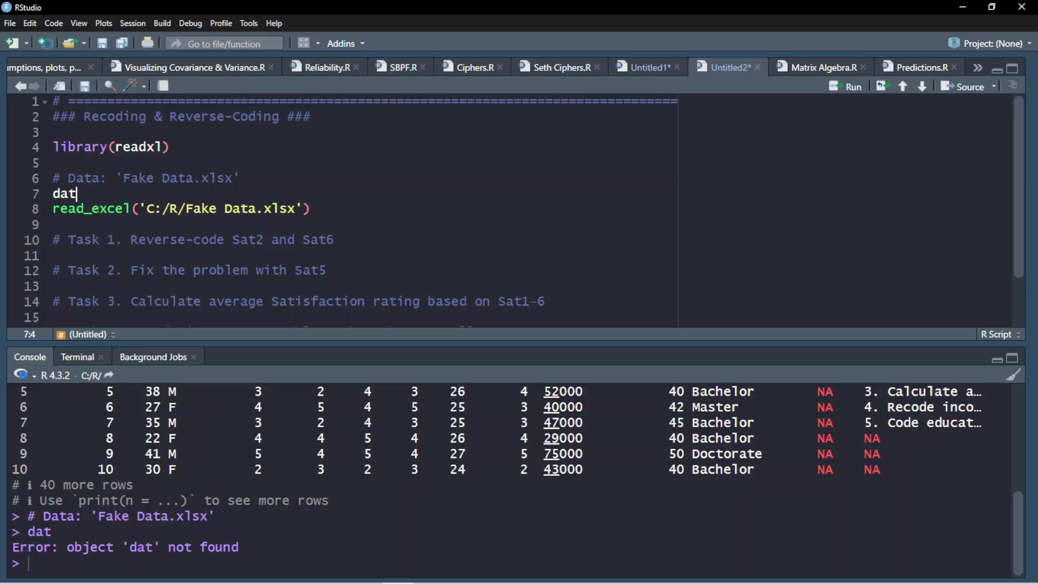
pyautogui.write('=')
pyautogui.press('Delete')
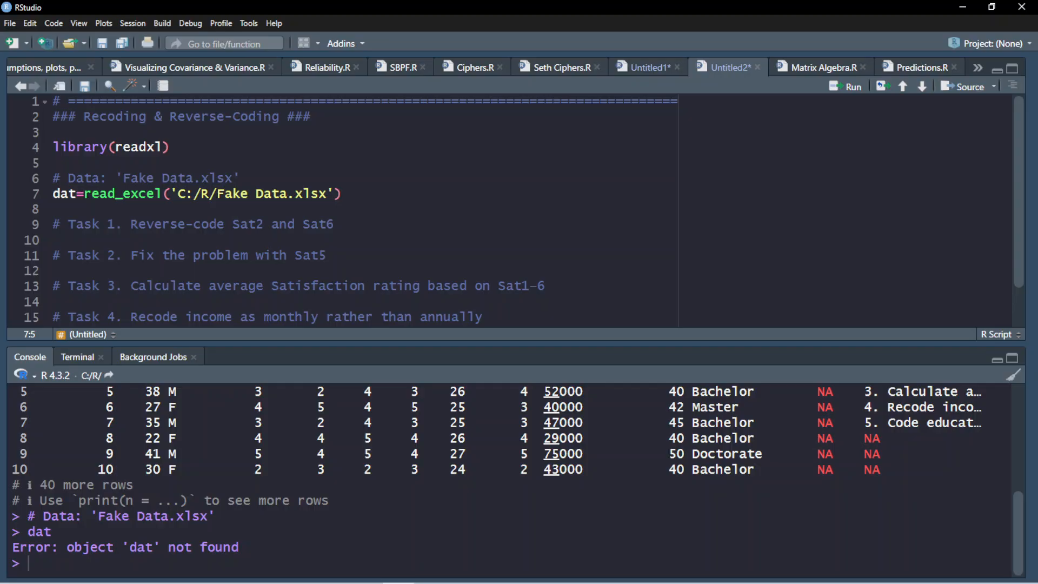
pyautogui.press('Left')
pyautogui.hotkey('shift', 'Right')
pyautogui.hotkey('shift', 'Home')
pyautogui.click(69, 194)
pyautogui.press('Right')
pyautogui.press('Right')
pyautogui.hotkey('shift', 'Right')
pyautogui.hotkey('shift', 'Right')
pyautogui.hotkey('shift', 'Right')
pyautogui.hotkey('shift', 'Right')
pyautogui.hotkey('shift', 'Right')
pyautogui.hotkey('shift', 'Right')
pyautogui.hotkey('shift', 'Right')
pyautogui.hotkey('shift', 'Right')
pyautogui.hotkey('shift', 'Right')
pyautogui.hotkey('shift', 'Right')
pyautogui.hotkey('shift', 'Right')
pyautogui.hotkey('shift', 'Right')
pyautogui.hotkey('shift', 'Right')
pyautogui.hotkey('shift', 'Right')
pyautogui.hotkey('shift', 'Right')
pyautogui.hotkey('shift', 'Right')
pyautogui.hotkey('shift', 'Right')
pyautogui.hotkey('shift', 'Right')
pyautogui.hotkey('shift', 'Right')
pyautogui.hotkey('shift', 'Right')
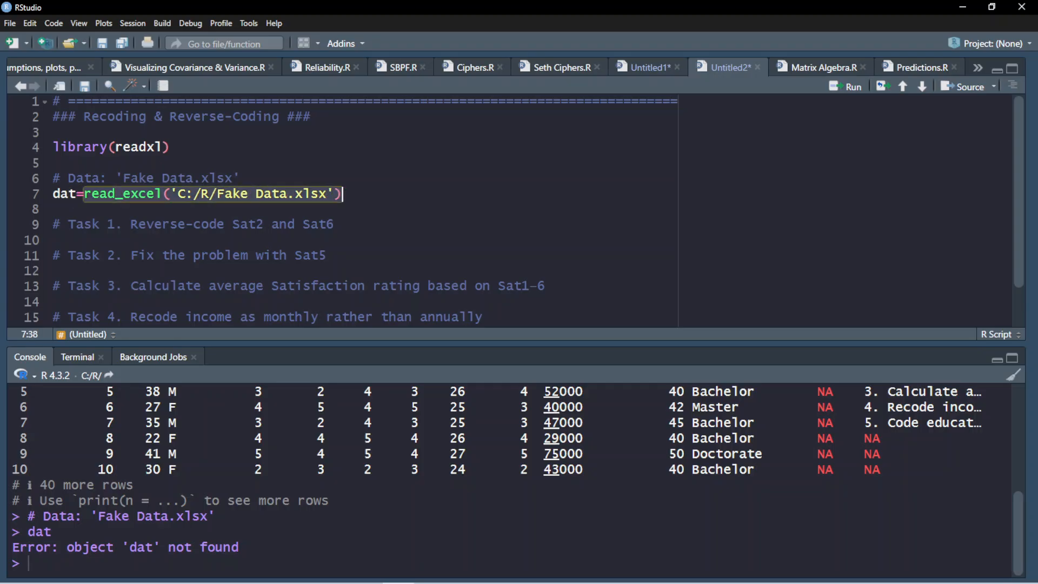
# Step: Append ; dat to the end of the read_excel assignment so the same line also prints the data
pyautogui.press('Right')
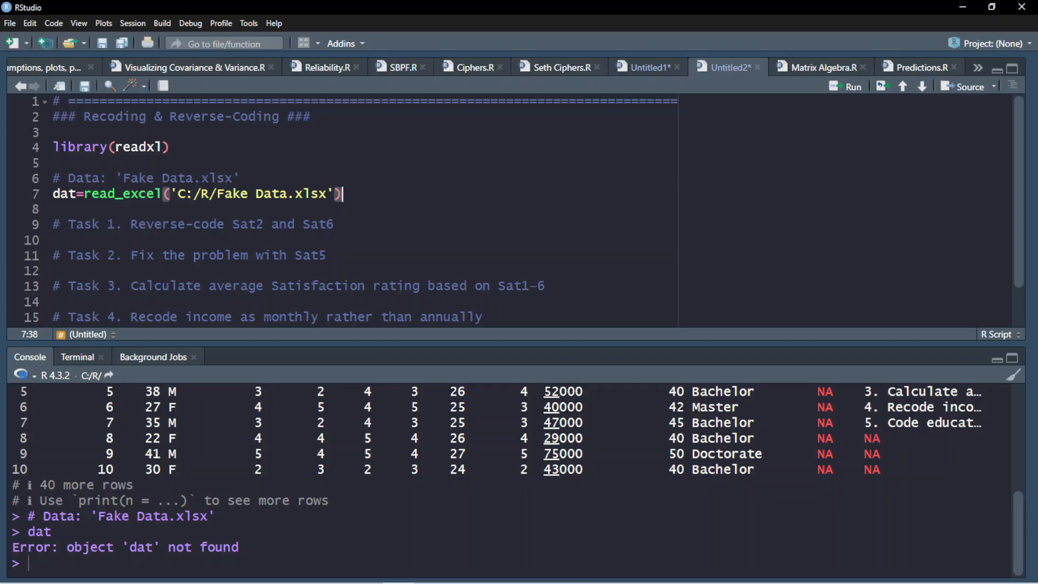
pyautogui.write('; dat')
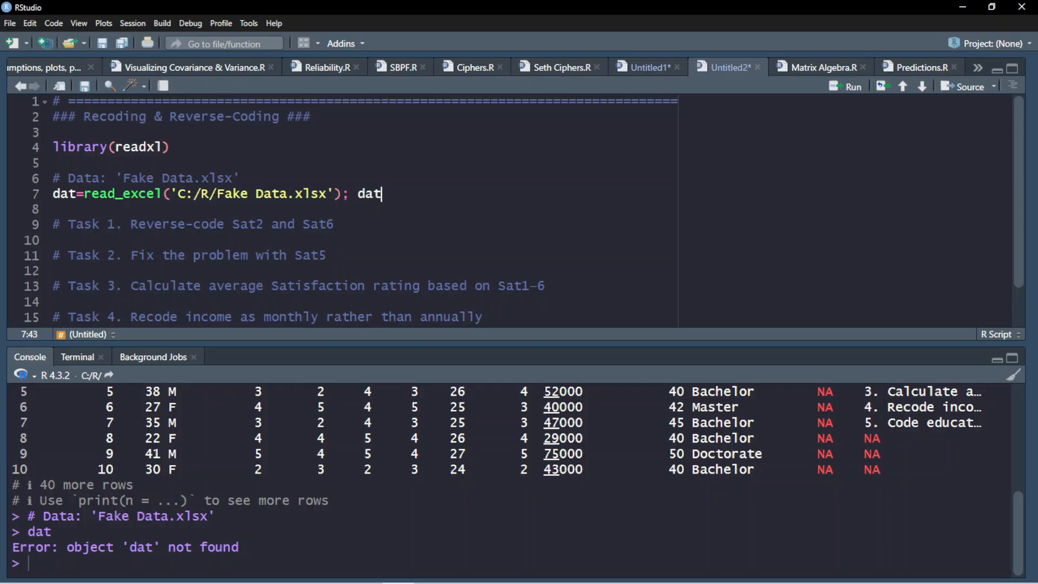
pyautogui.press('Home')
pyautogui.press('Right')
pyautogui.press('Right')
pyautogui.press('Right')
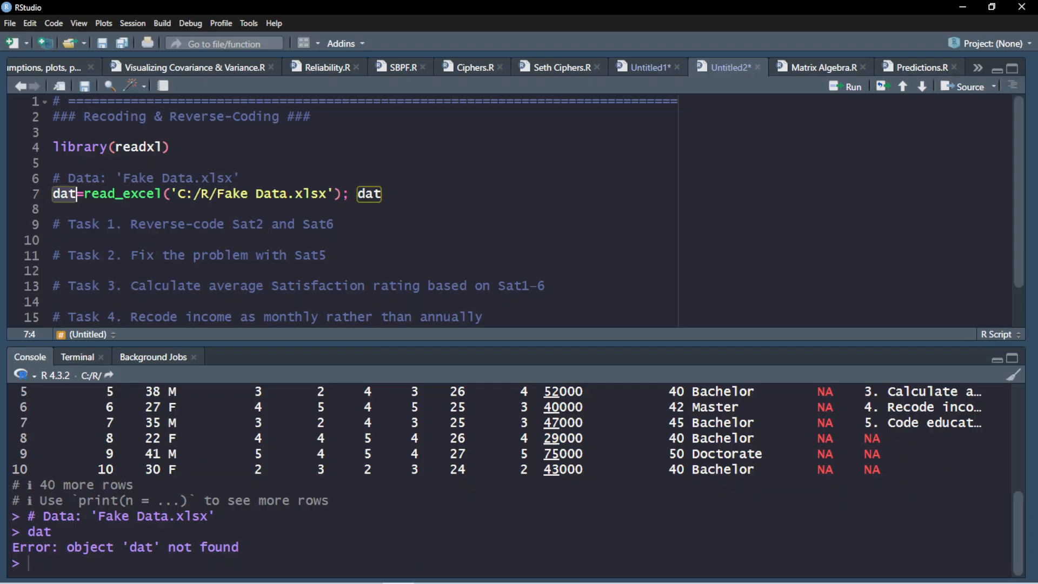
pyautogui.hotkey('shift', 'Right')
pyautogui.hotkey('shift', 'Right')
pyautogui.hotkey('shift', 'Right')
pyautogui.hotkey('shift', 'Right')
pyautogui.hotkey('shift', 'Right')
pyautogui.hotkey('shift', 'Right')
pyautogui.hotkey('shift', 'Right')
pyautogui.hotkey('shift', 'Right')
pyautogui.hotkey('shift', 'Right')
pyautogui.hotkey('shift', 'Right')
pyautogui.hotkey('shift', 'Right')
pyautogui.hotkey('shift', 'Right')
pyautogui.hotkey('shift', 'Right')
pyautogui.hotkey('shift', 'Right')
pyautogui.hotkey('shift', 'Right')
pyautogui.hotkey('shift', 'Right')
pyautogui.hotkey('shift', 'Right')
pyautogui.hotkey('shift', 'Right')
pyautogui.hotkey('shift', 'Right')
pyautogui.hotkey('shift', 'Right')
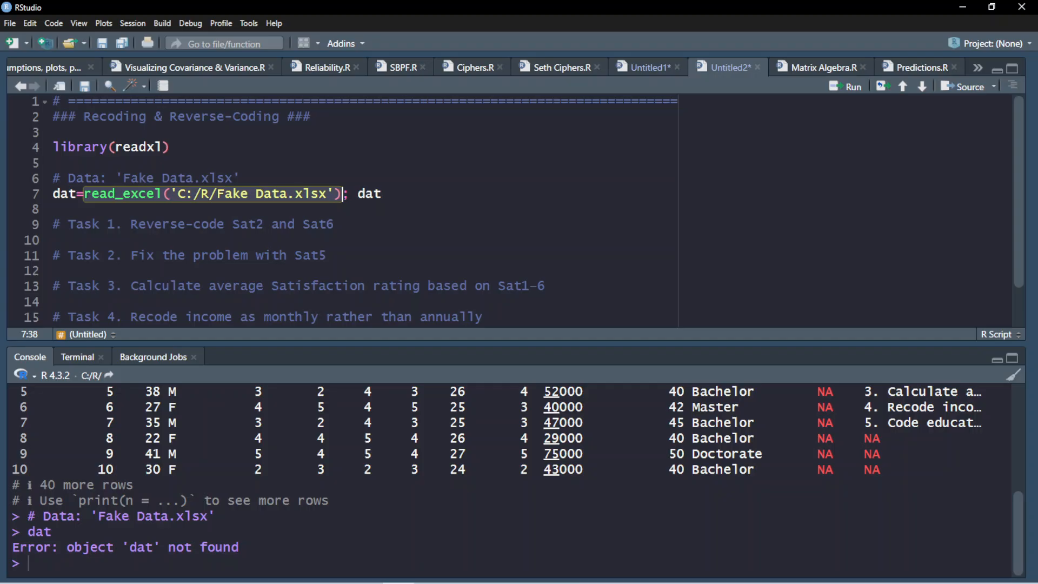
# Step: Run the data import line and check the printed columns of dat in the console
pyautogui.press('End')
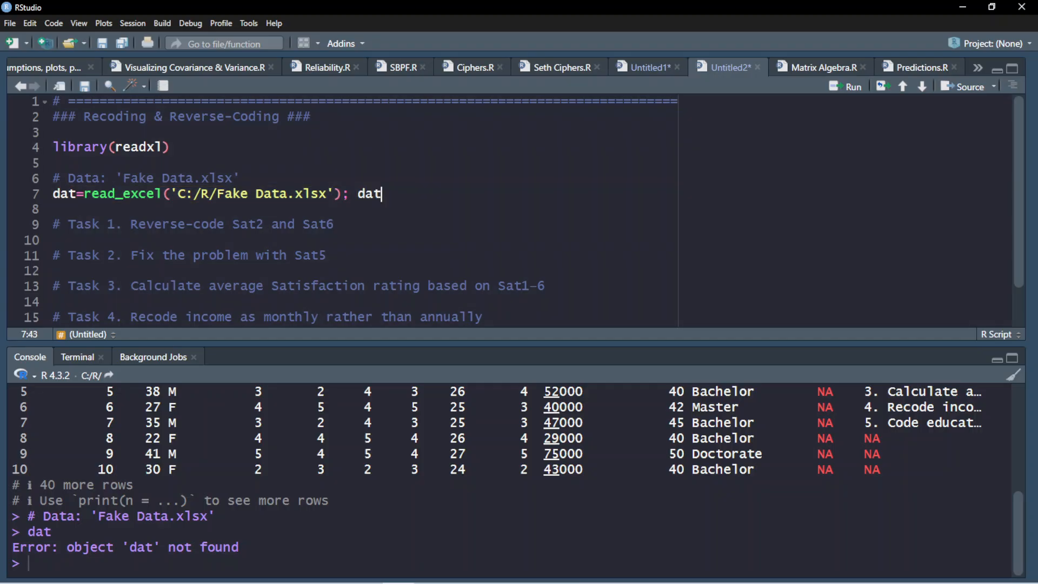
pyautogui.hotkey('ctrl', 'Return')
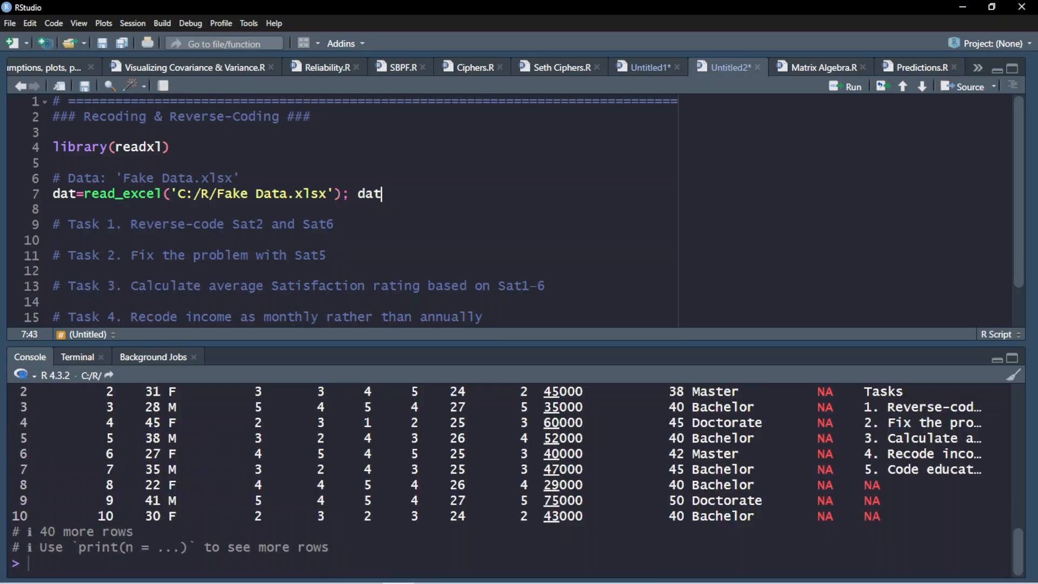
pyautogui.scroll(3, 517, 481)
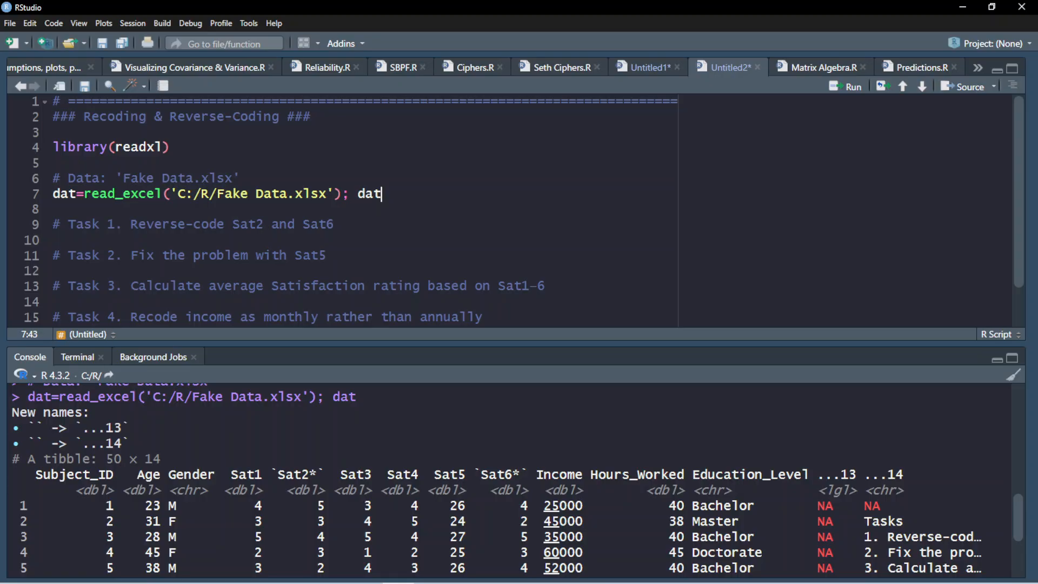
pyautogui.moveTo(381, 194); pyautogui.dragTo(24, 197)
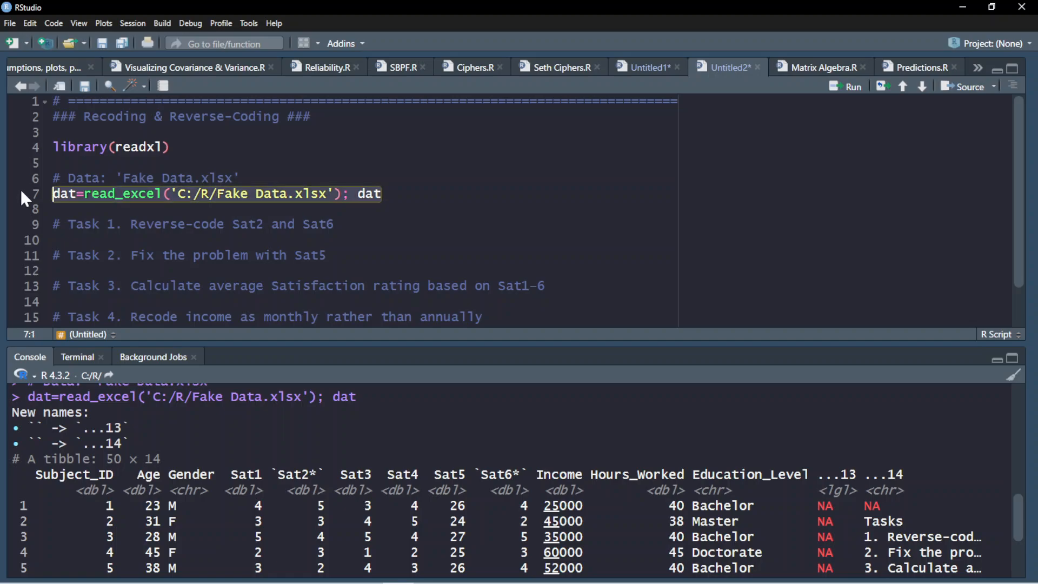
pyautogui.click(405, 197)
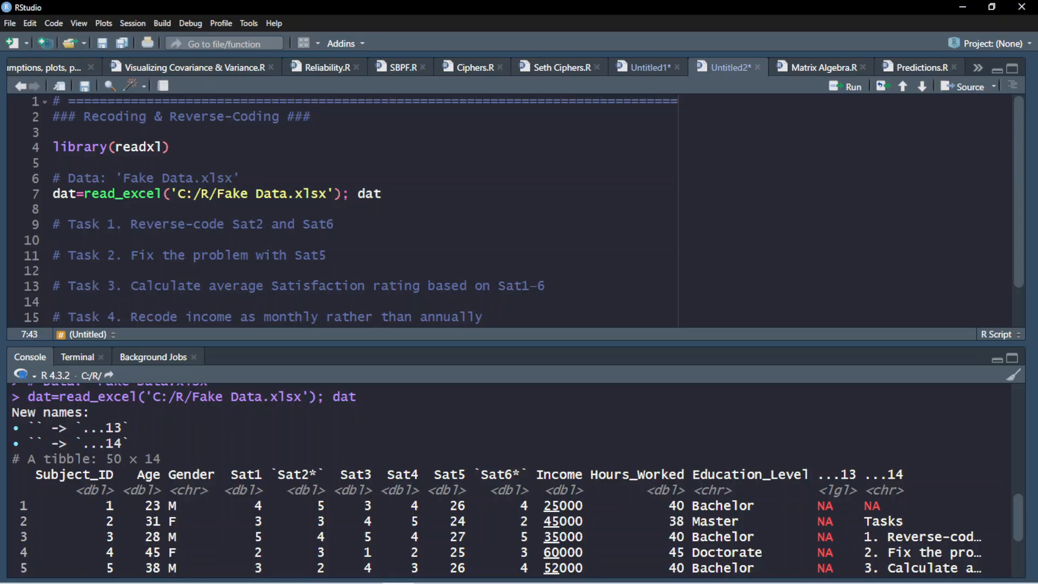
pyautogui.hotkey('ctrl', 'Return')
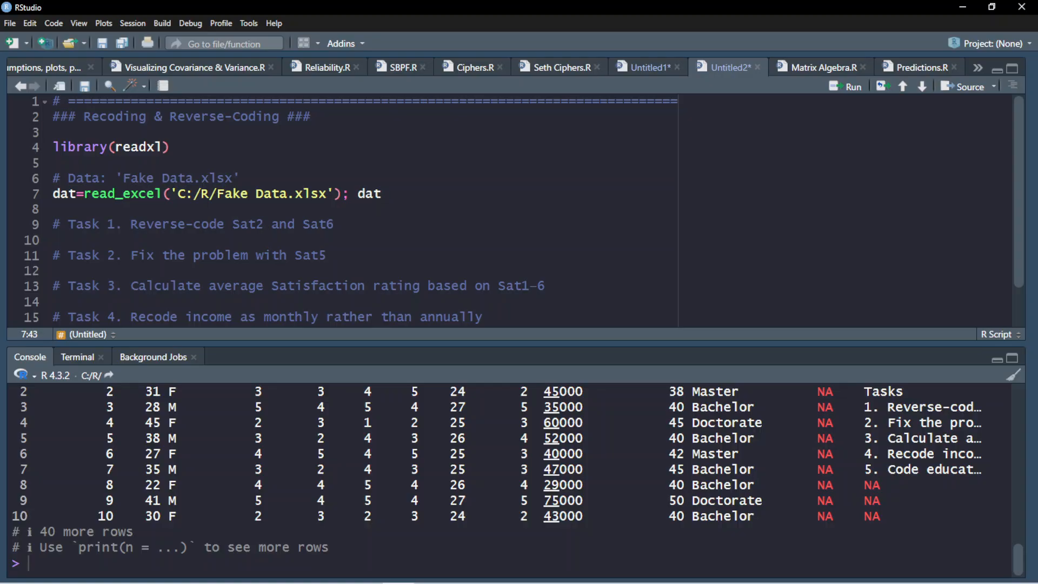
# Step: Below the Task 1 comment, add dat$`Sat2*` and run it, comparing its values with that column in the printed data
pyautogui.click(335, 224)
pyautogui.press('Return')
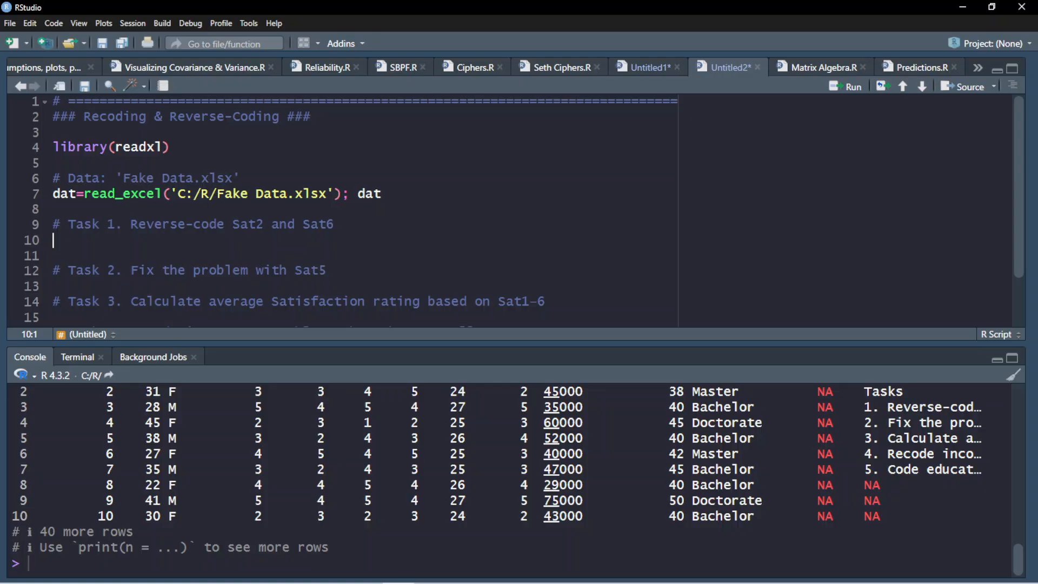
pyautogui.write('dat$')
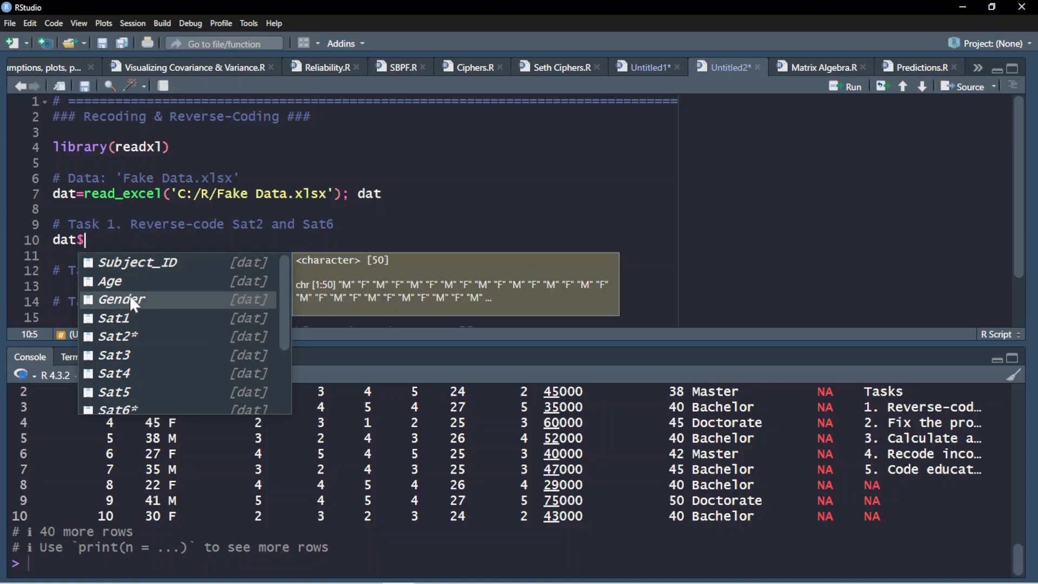
pyautogui.doubleClick(122, 334)
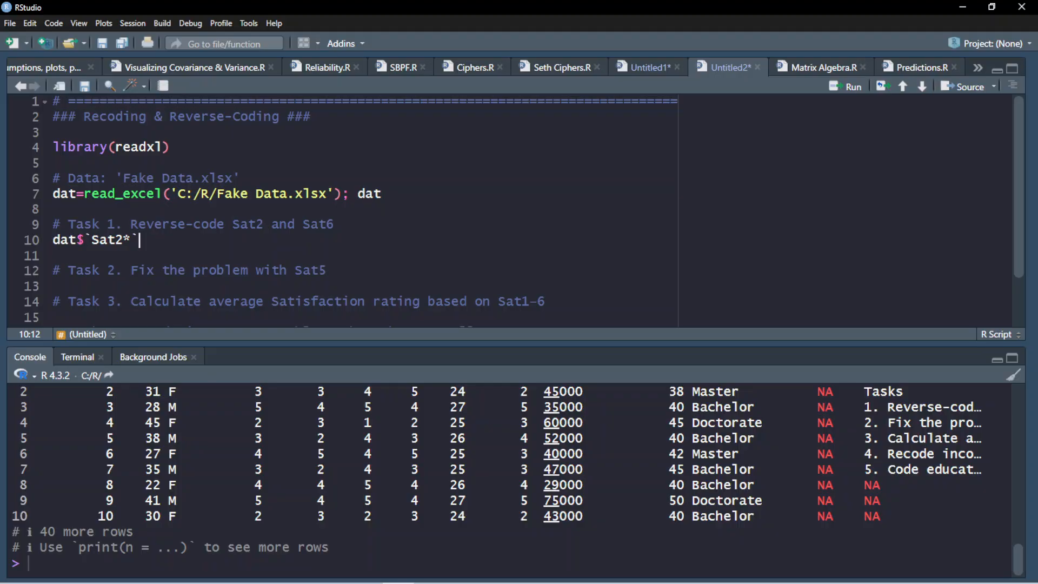
pyautogui.click(76, 240)
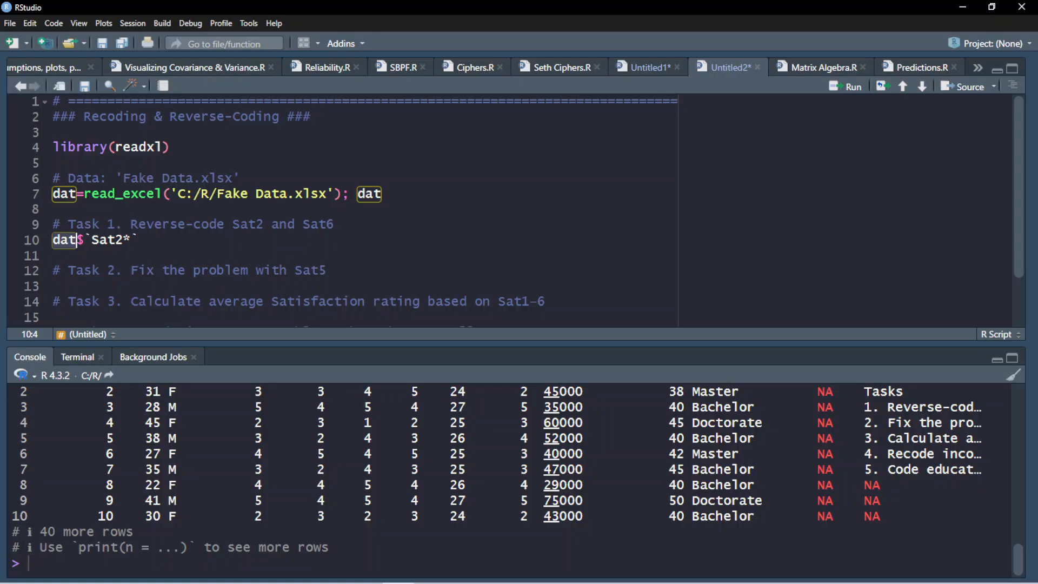
pyautogui.click(77, 239)
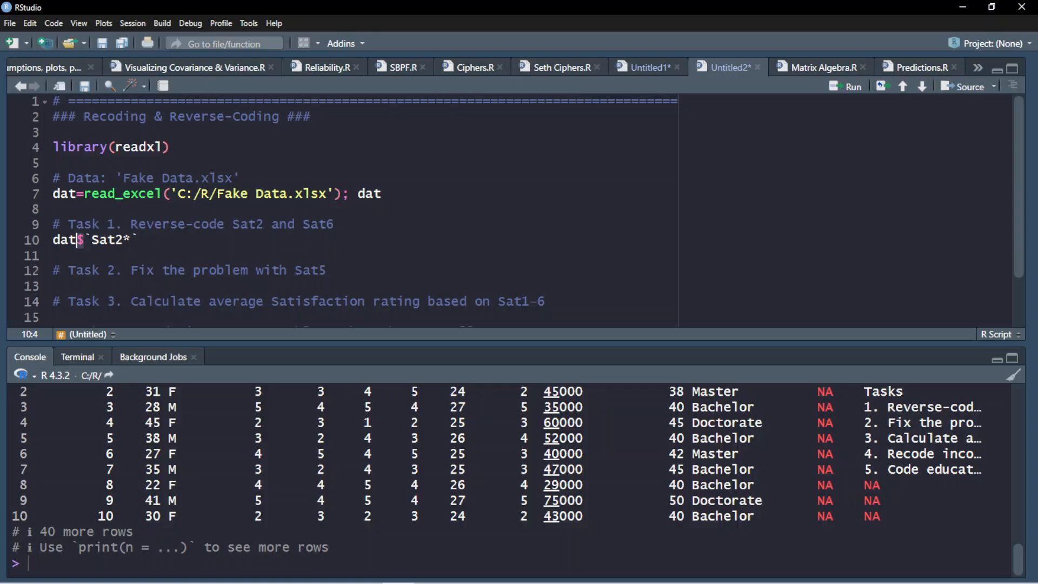
pyautogui.press('End')
pyautogui.hotkey('alt', 'Return')
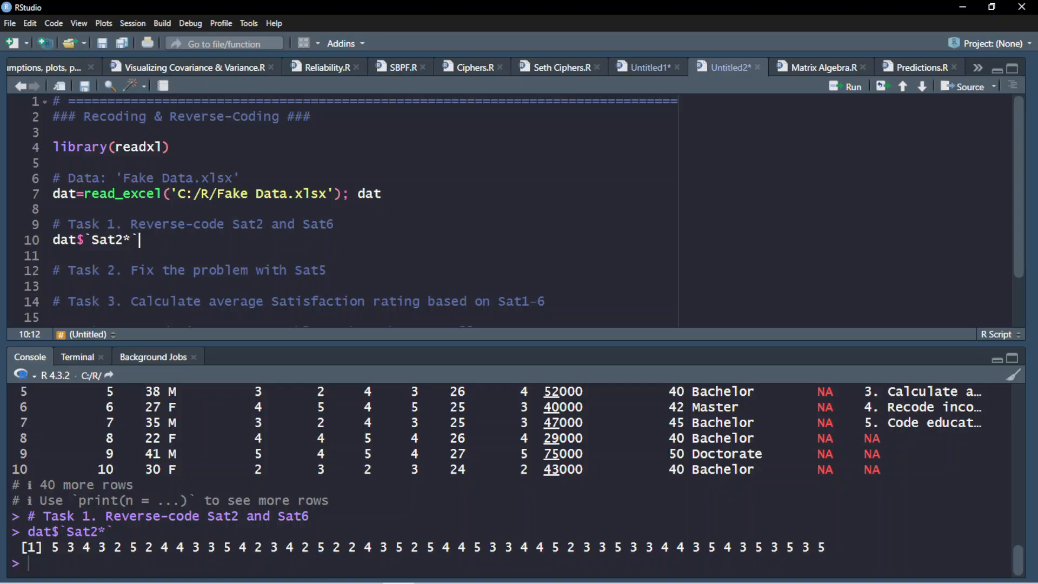
pyautogui.scroll(3, 513, 481)
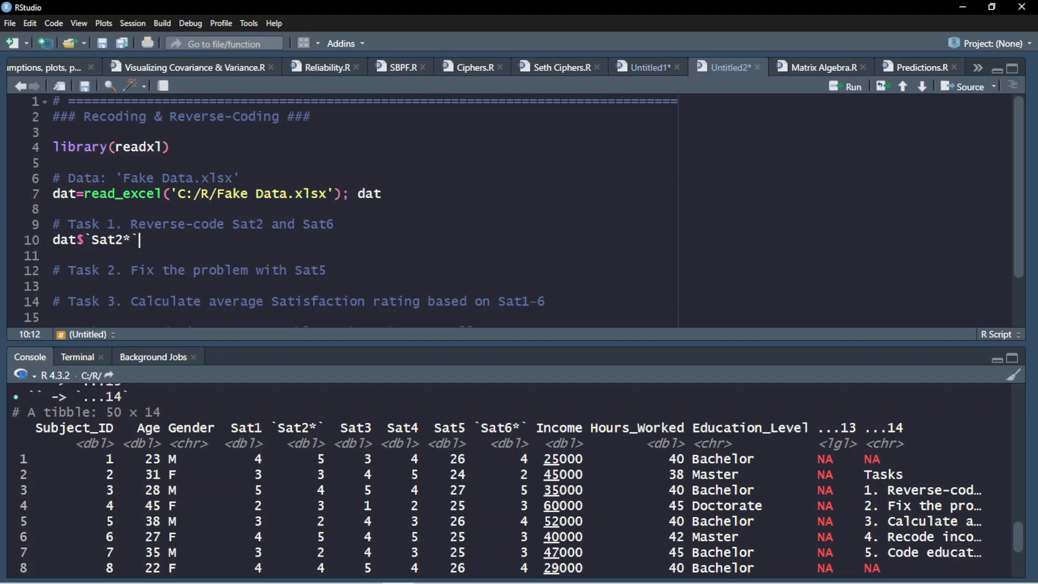
pyautogui.scroll(-3, 513, 481)
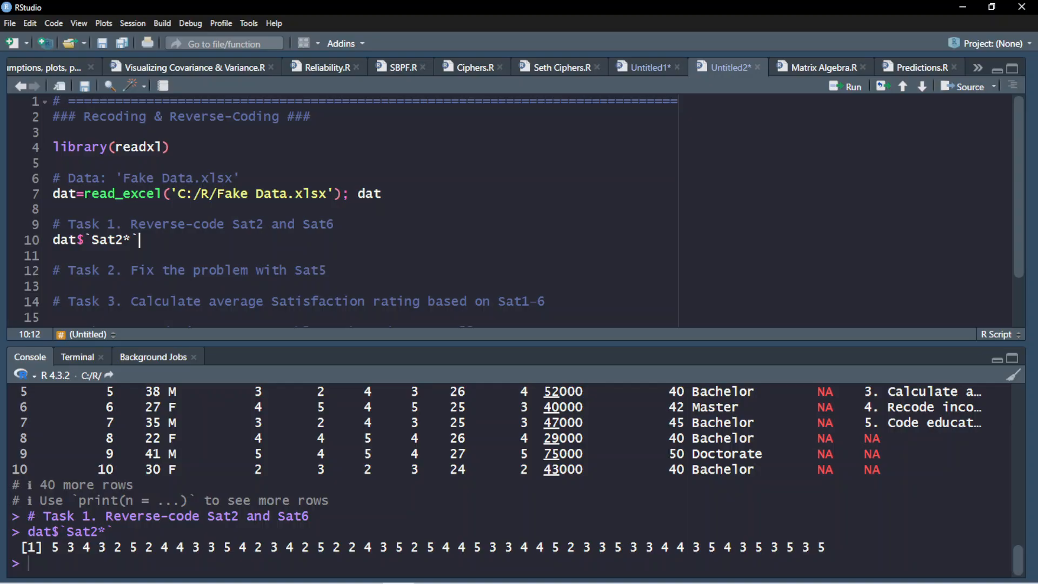
pyautogui.click(84, 240)
pyautogui.click(140, 240)
pyautogui.press('Left')
pyautogui.press('Left')
pyautogui.hotkey('shift', 'Right')
pyautogui.press('End')
pyautogui.press('Return')
pyautogui.press('Return')
pyautogui.write('dat$Sat1')
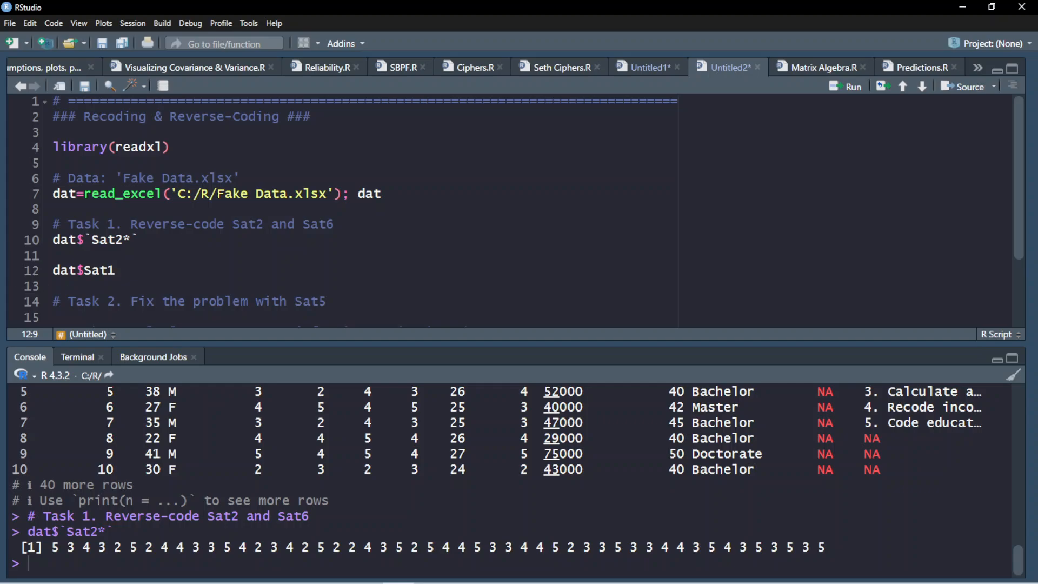
pyautogui.moveTo(131, 241); pyautogui.dragTo(123, 241)
pyautogui.click(142, 241)
pyautogui.click(116, 270)
pyautogui.hotkey('shift', 'Home')
pyautogui.press('BackSpace')
pyautogui.press('BackSpace')
pyautogui.press('BackSpace')
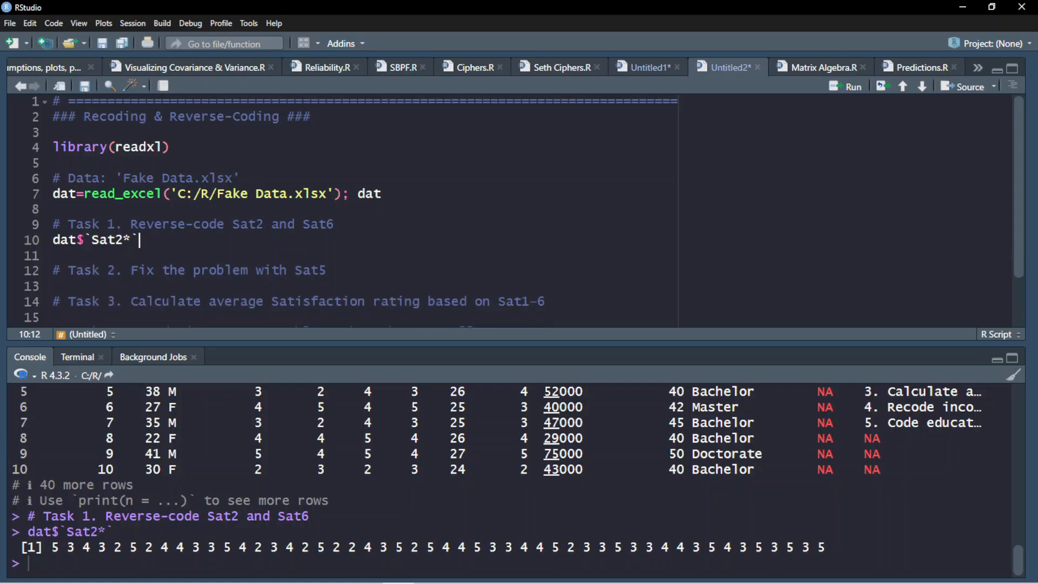
# Step: Extend the Task 1 line to reverse-code and print the item: dat$`Sat2*`=6-dat$`Sat2*`; dat$`Sat2*`
pyautogui.write('=6-')
pyautogui.moveTo(139, 240); pyautogui.dragTo(31, 250)
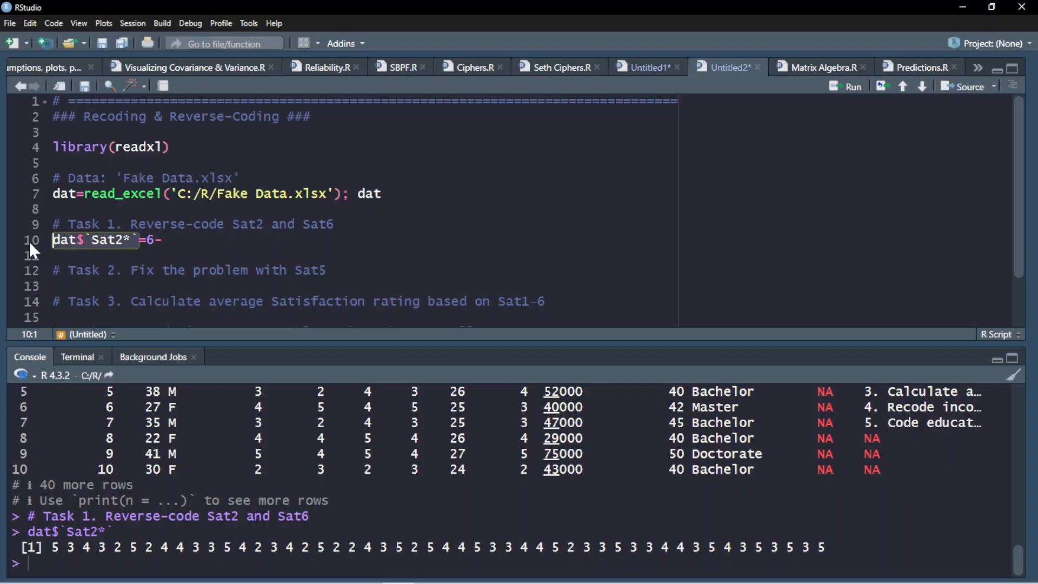
pyautogui.hotkey('ctrl', 'c')
pyautogui.press('End')
pyautogui.hotkey('ctrl', 'v')
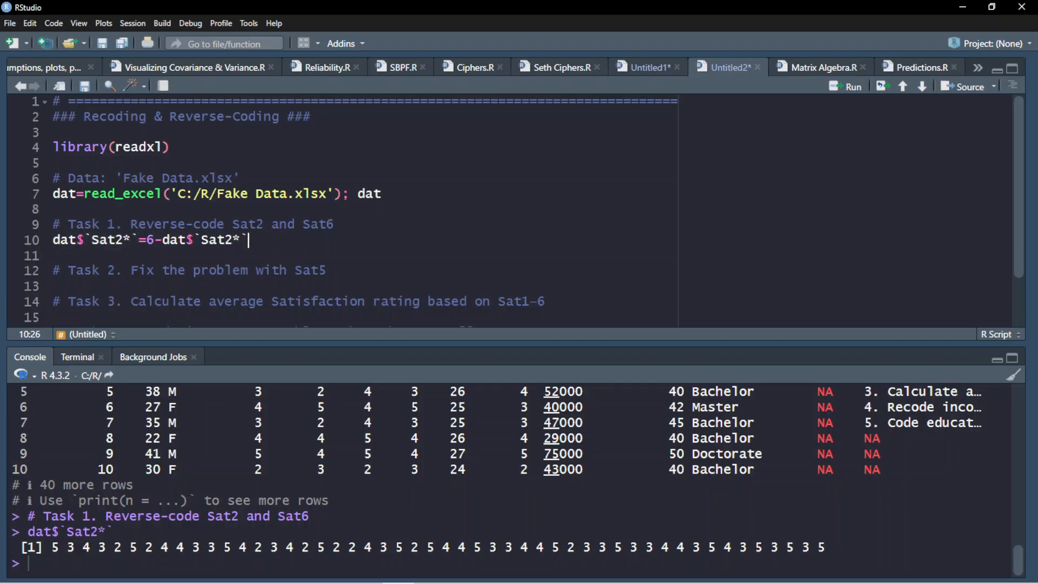
pyautogui.write(';')
pyautogui.hotkey('ctrl', 'v')
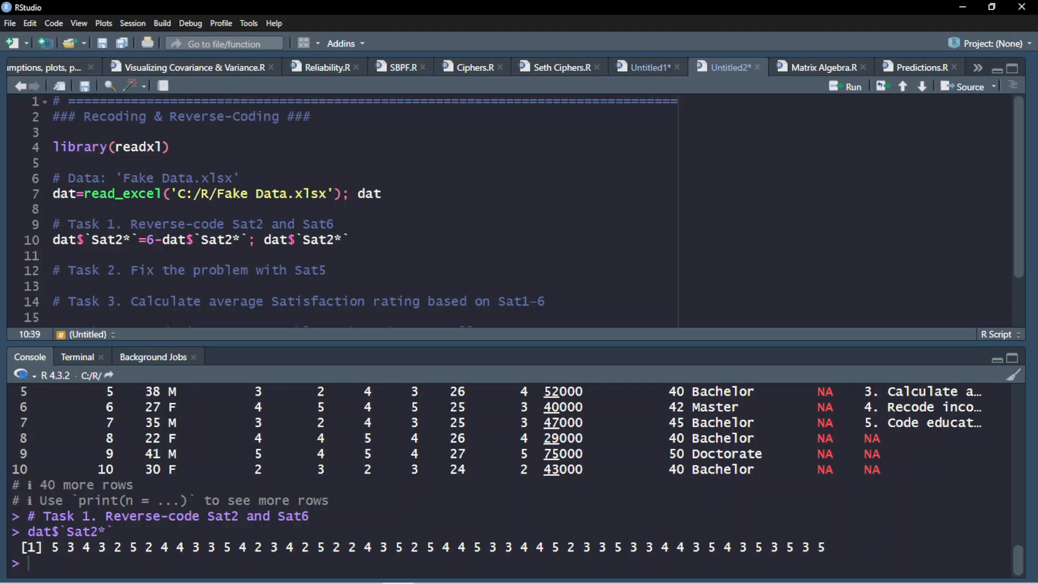
pyautogui.press('Home')
pyautogui.hotkey('shift', 'Right')
pyautogui.hotkey('shift', 'Right')
pyautogui.hotkey('shift', 'Right')
pyautogui.hotkey('shift', 'Right')
pyautogui.hotkey('shift', 'Right')
pyautogui.hotkey('shift', 'Right')
pyautogui.hotkey('shift', 'Right')
pyautogui.hotkey('shift', 'Right')
pyautogui.hotkey('shift', 'Right')
pyautogui.hotkey('shift', 'Right')
pyautogui.press('Right')
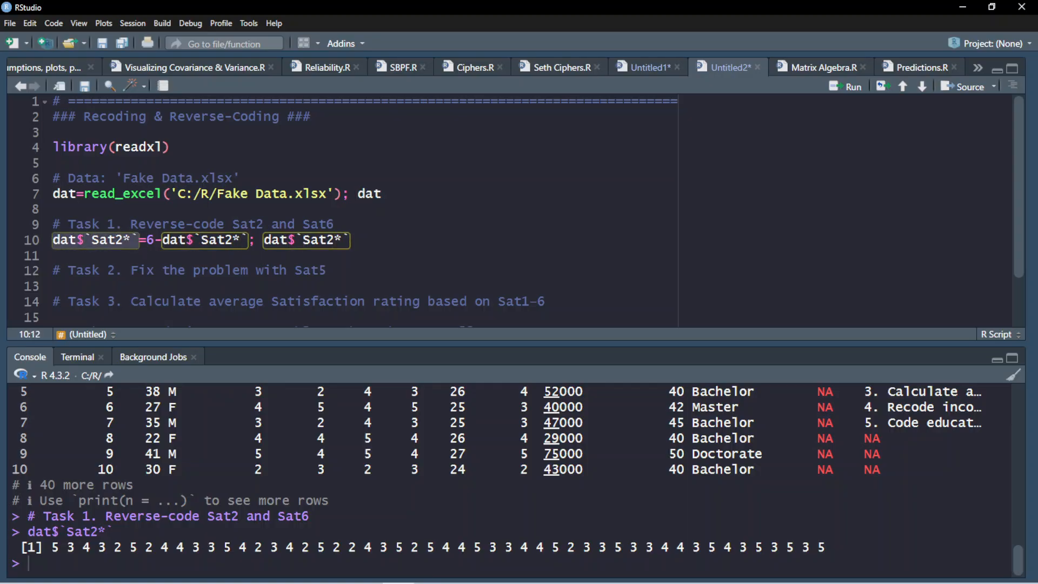
pyautogui.press('Right')
pyautogui.hotkey('shift', 'Right')
pyautogui.hotkey('shift', 'Right')
pyautogui.hotkey('shift', 'Right')
pyautogui.hotkey('shift', 'Right')
pyautogui.hotkey('shift', 'Right')
pyautogui.hotkey('shift', 'Right')
pyautogui.hotkey('shift', 'Right')
pyautogui.hotkey('shift', 'Right')
pyautogui.hotkey('shift', 'Right')
pyautogui.hotkey('shift', 'Right')
pyautogui.hotkey('shift', 'Right')
pyautogui.hotkey('shift', 'Right')
pyautogui.hotkey('shift', 'Right')
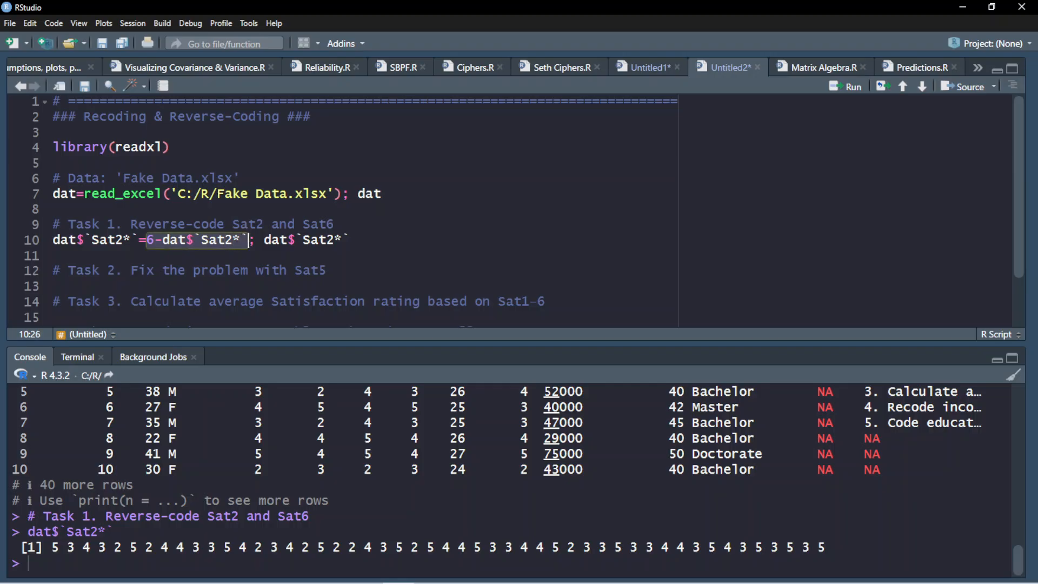
pyautogui.press('Right')
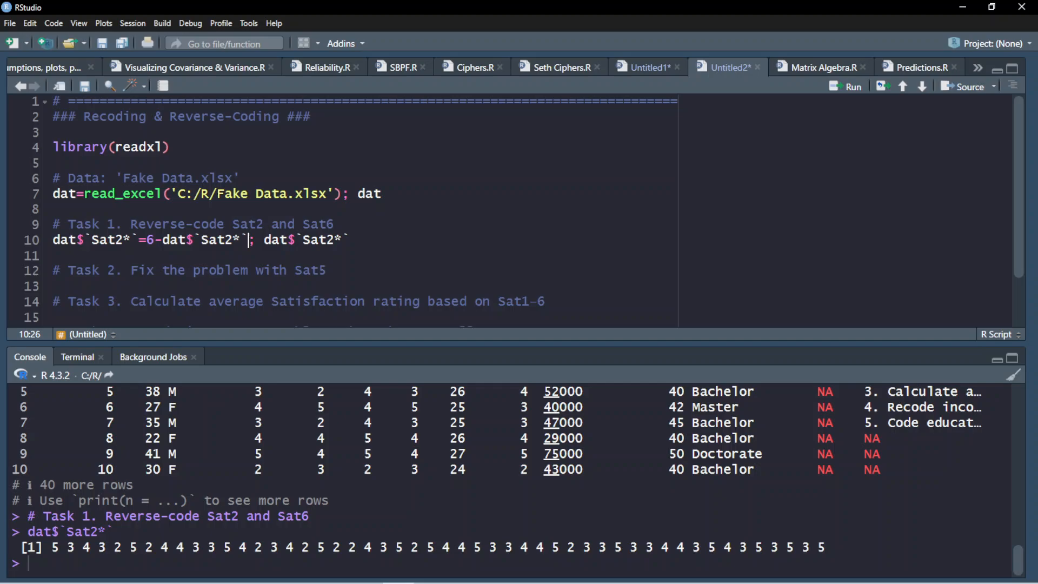
# Step: Run the Task 1 line that overwrites dat$`Sat2*` with 6-dat$`Sat2*` and prints the item
pyautogui.hotkey('shift', 'Right')
pyautogui.hotkey('shift', 'Right')
pyautogui.hotkey('shift', 'Right')
pyautogui.hotkey('shift', 'Right')
pyautogui.hotkey('shift', 'Right')
pyautogui.hotkey('shift', 'Right')
pyautogui.hotkey('shift', 'Right')
pyautogui.hotkey('shift', 'Right')
pyautogui.hotkey('shift', 'Right')
pyautogui.hotkey('shift', 'Right')
pyautogui.hotkey('shift', 'Right')
pyautogui.hotkey('shift', 'Right')
pyautogui.hotkey('shift', 'Right')
pyautogui.press('Right')
pyautogui.hotkey('ctrl', 'Return')
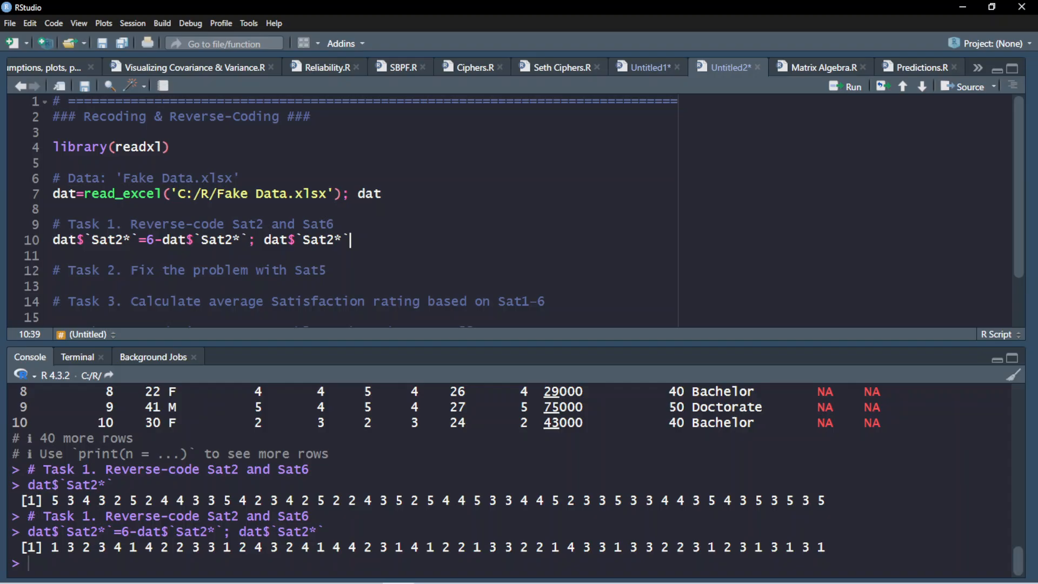
# Step: Rerun the overwriting Sat2* line three more times and compare its printed values with the original column in the data printout
pyautogui.hotkey('ctrl', 'Return')
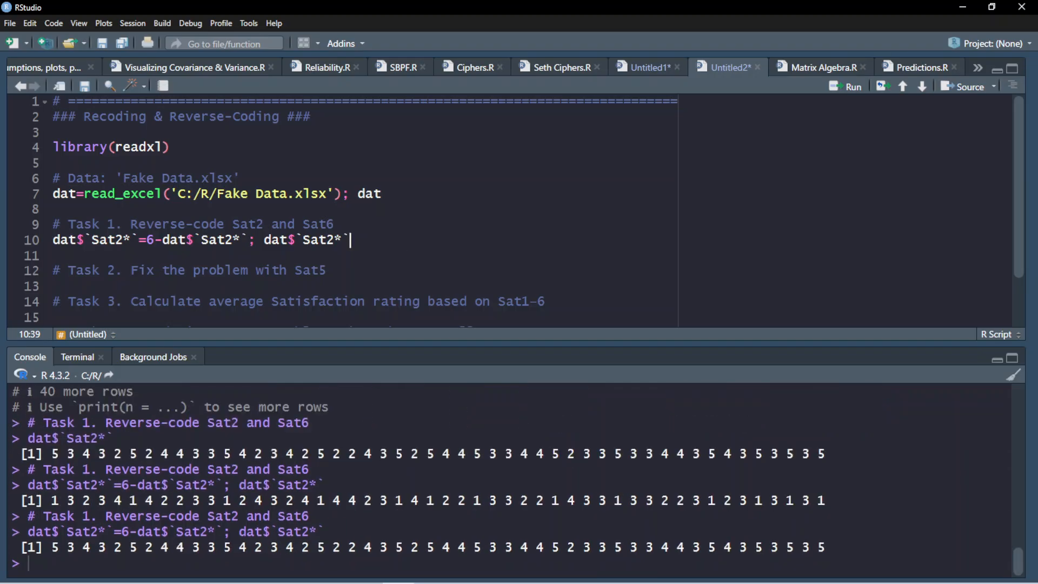
pyautogui.hotkey('ctrl', 'Return')
pyautogui.hotkey('ctrl', 'Return')
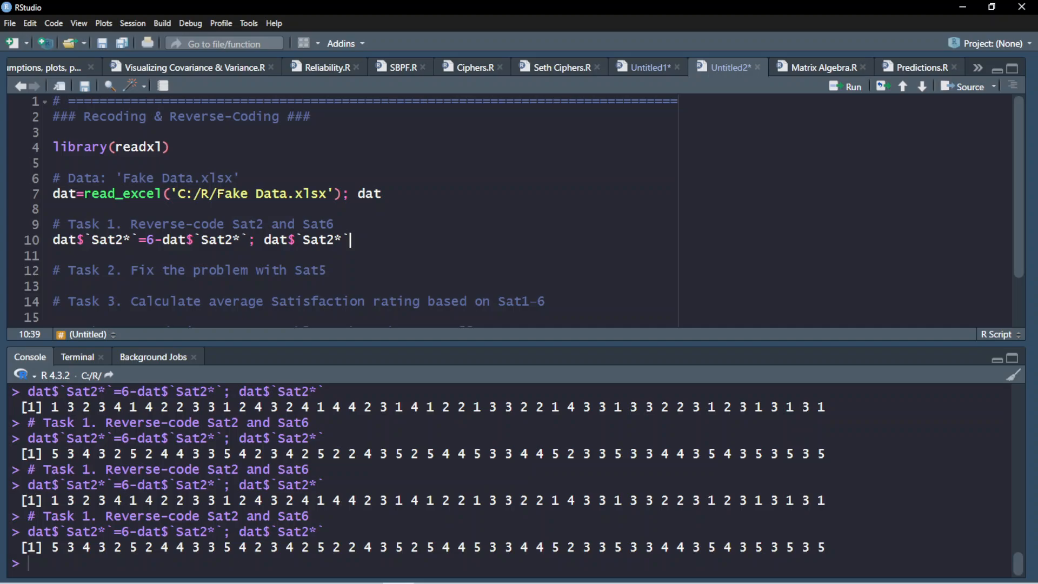
pyautogui.moveTo(52, 547); pyautogui.dragTo(105, 547)
pyautogui.click(105, 546)
pyautogui.scroll(5, 513, 481)
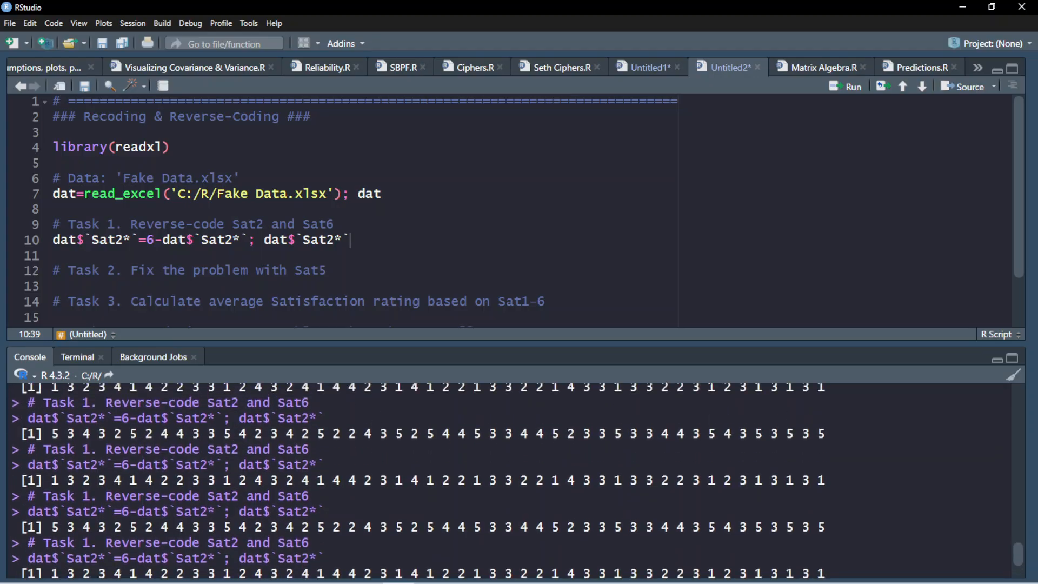
pyautogui.scroll(5, 513, 481)
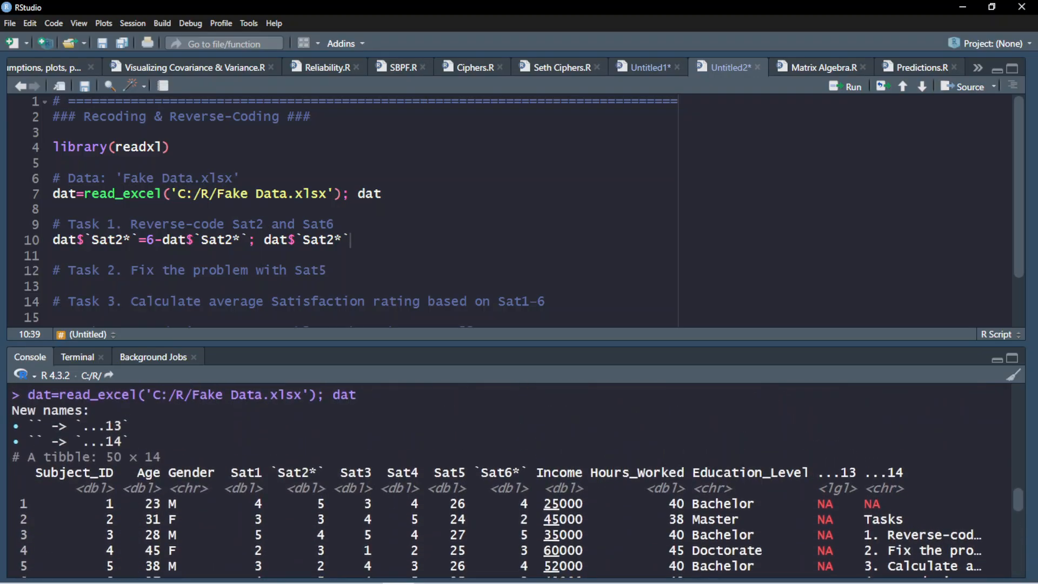
pyautogui.scroll(-1, 514, 481)
pyautogui.scroll(-9, 517, 479)
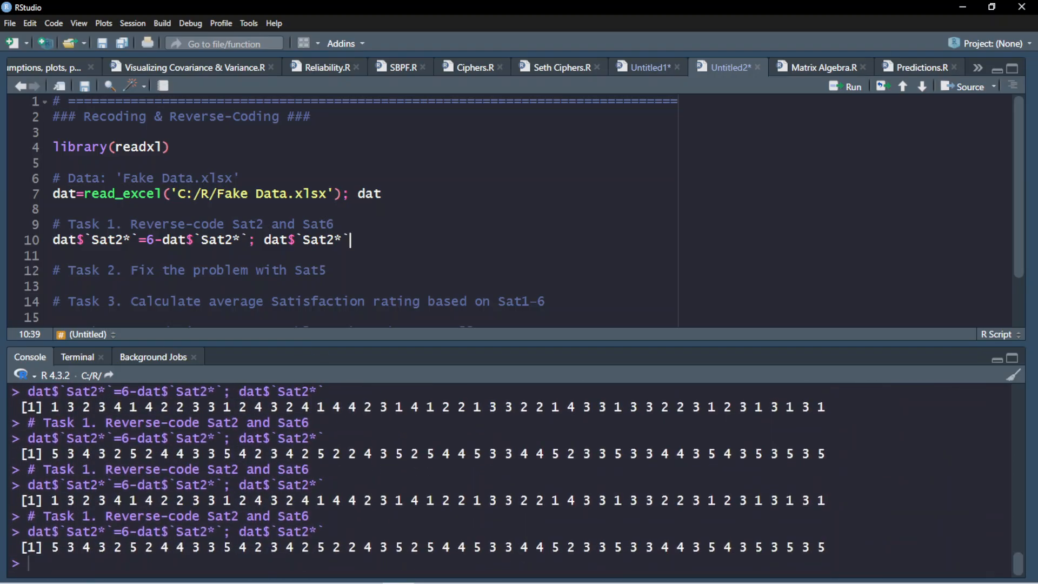
# Step: Replace the overwriting Task 1 line with a separate target variable, dat$Sat2r
pyautogui.hotkey('shift', 'Home')
pyautogui.press('BackSpace')
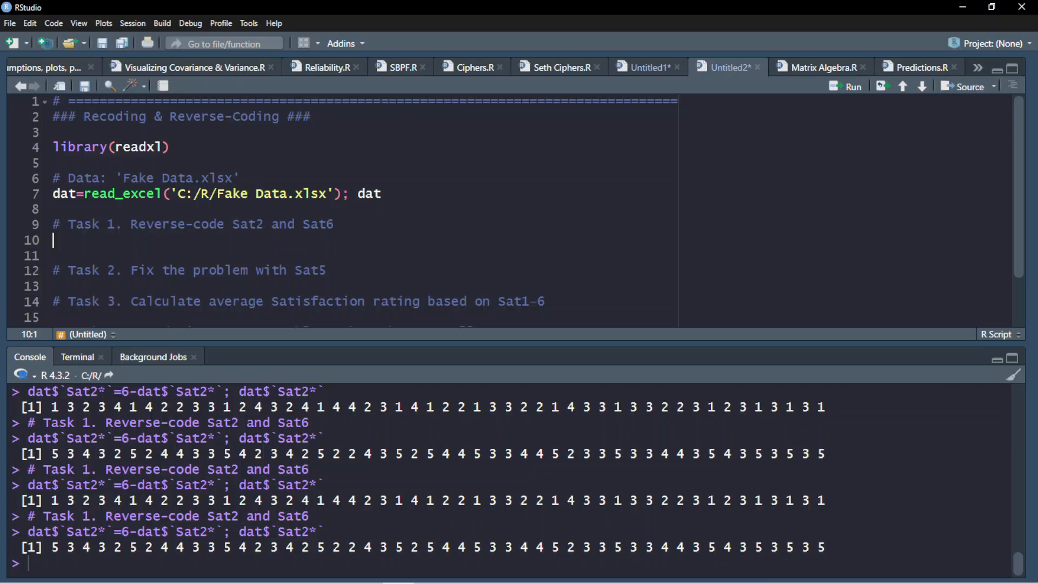
pyautogui.write('dat$')
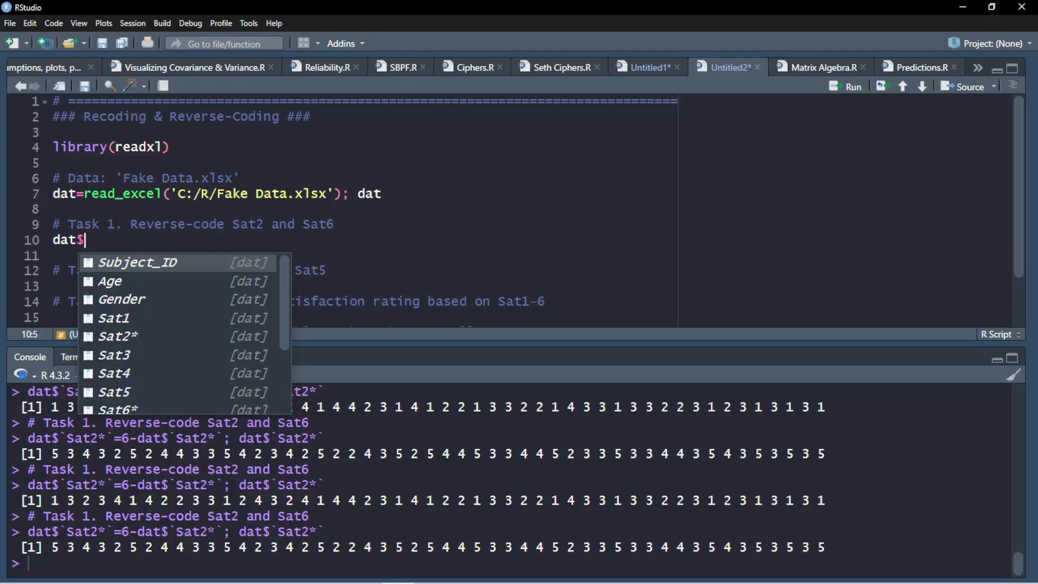
pyautogui.write('Sat2')
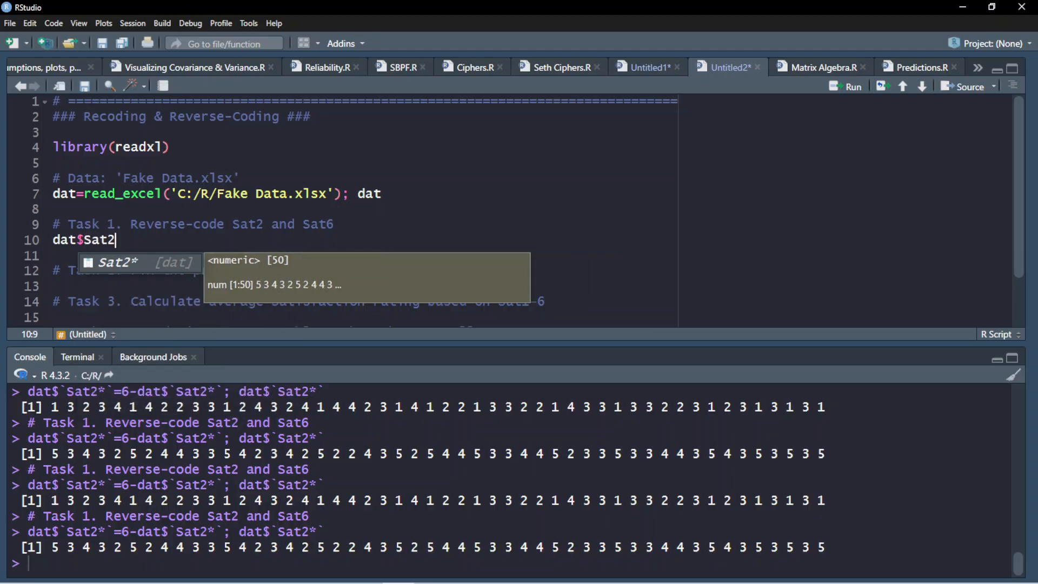
pyautogui.write('r')
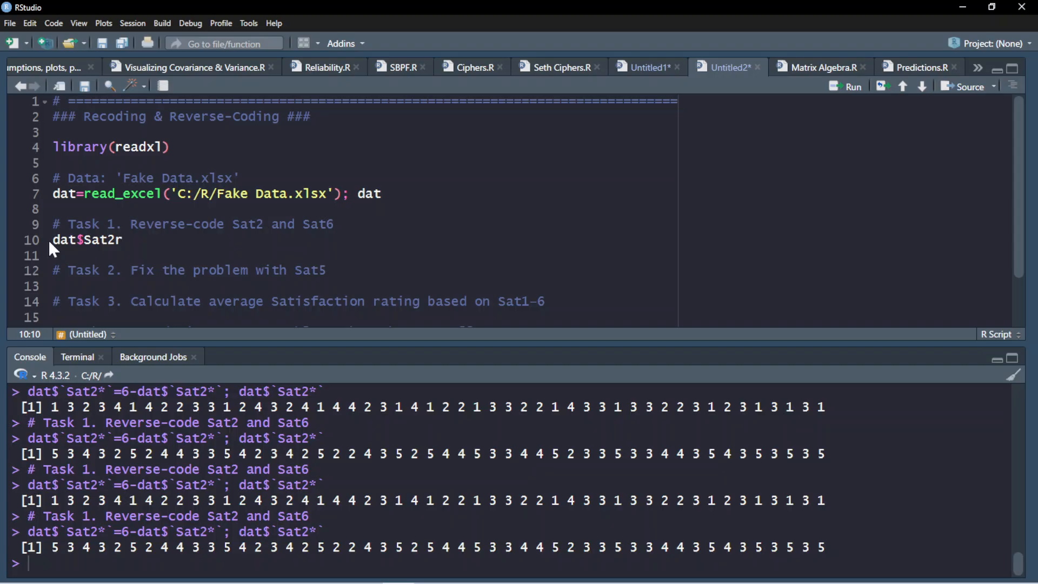
pyautogui.moveTo(52, 240); pyautogui.dragTo(77, 239)
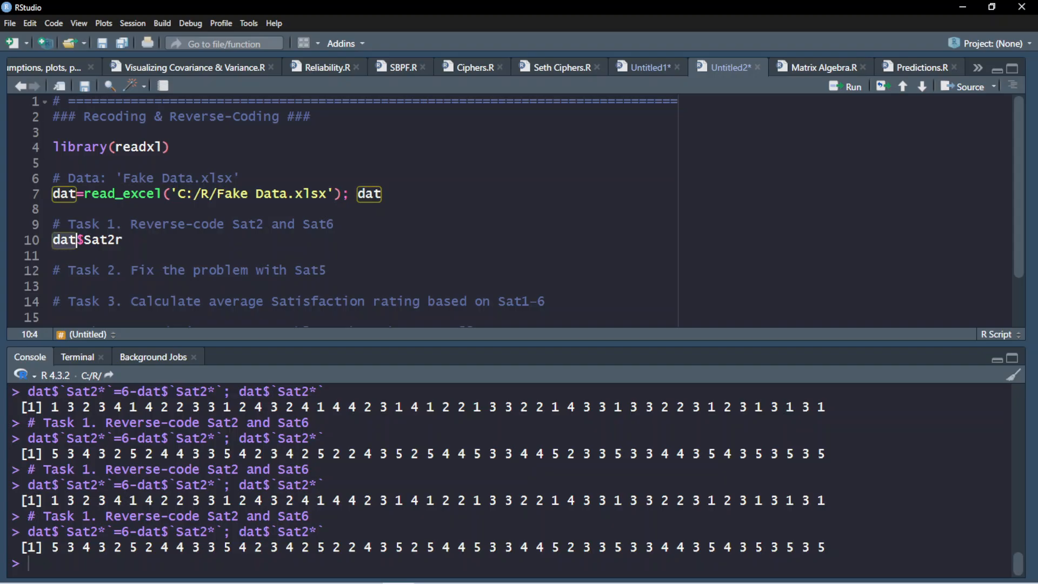
pyautogui.click(77, 241)
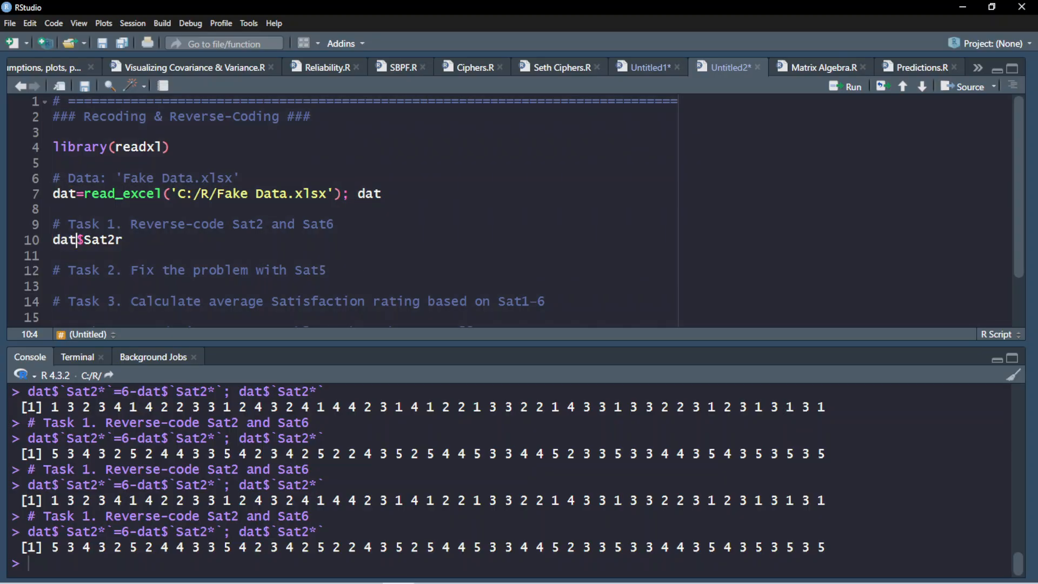
pyautogui.moveTo(84, 239); pyautogui.dragTo(125, 241)
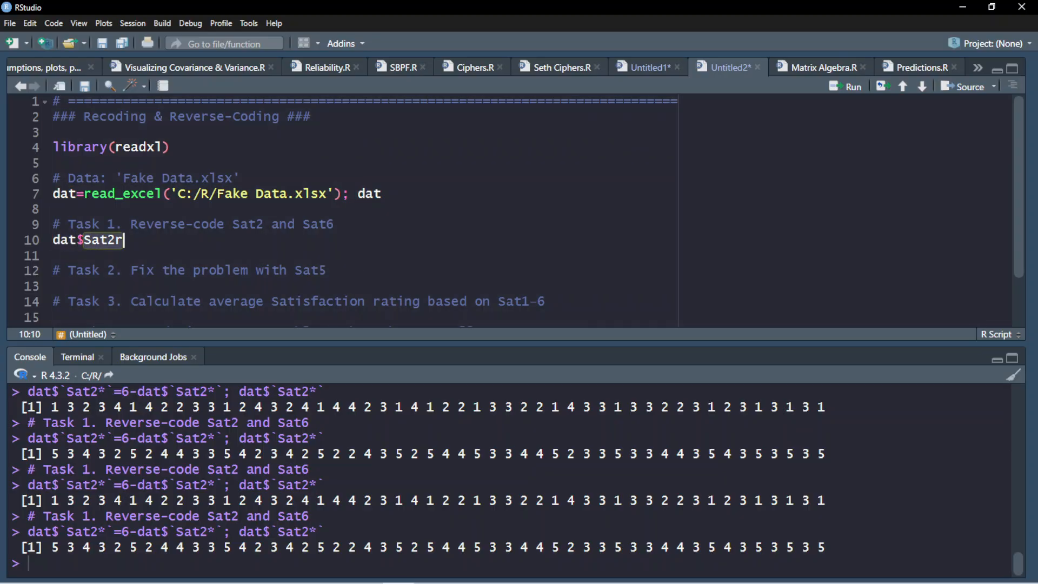
pyautogui.click(161, 244)
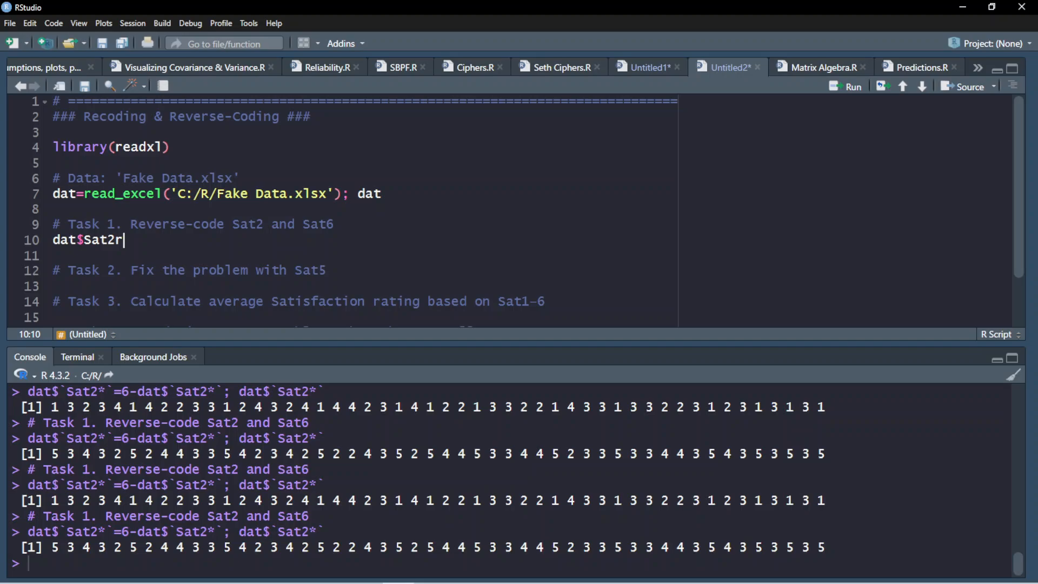
# Step: Complete the line as dat$Sat2r=6-dat$`Sat2*`; dat$Sat2r and run it
pyautogui.write('=6-dat$')
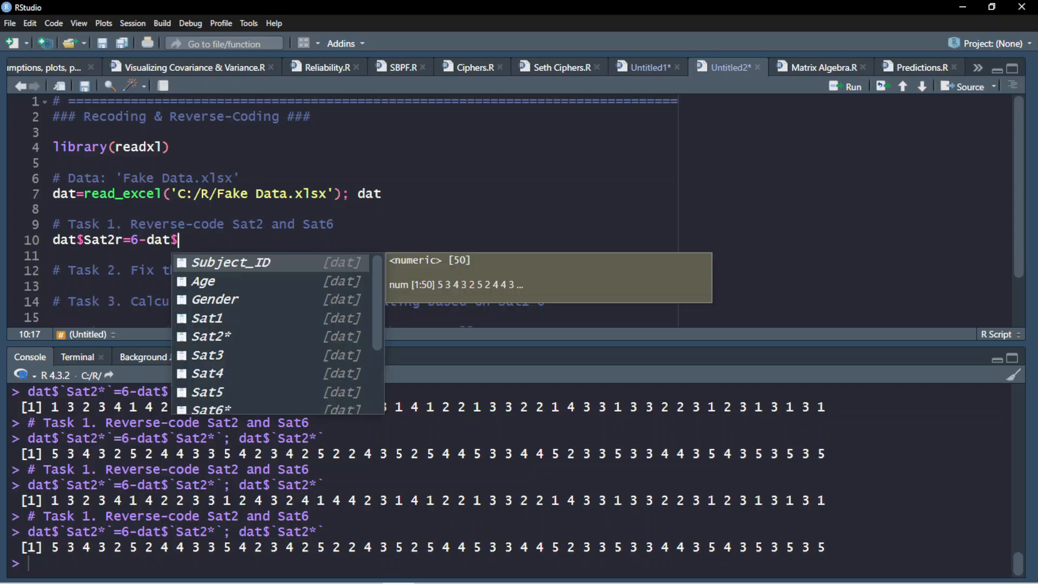
pyautogui.press('Down')
pyautogui.press('Down')
pyautogui.press('Down')
pyautogui.press('Down')
pyautogui.press('Return')
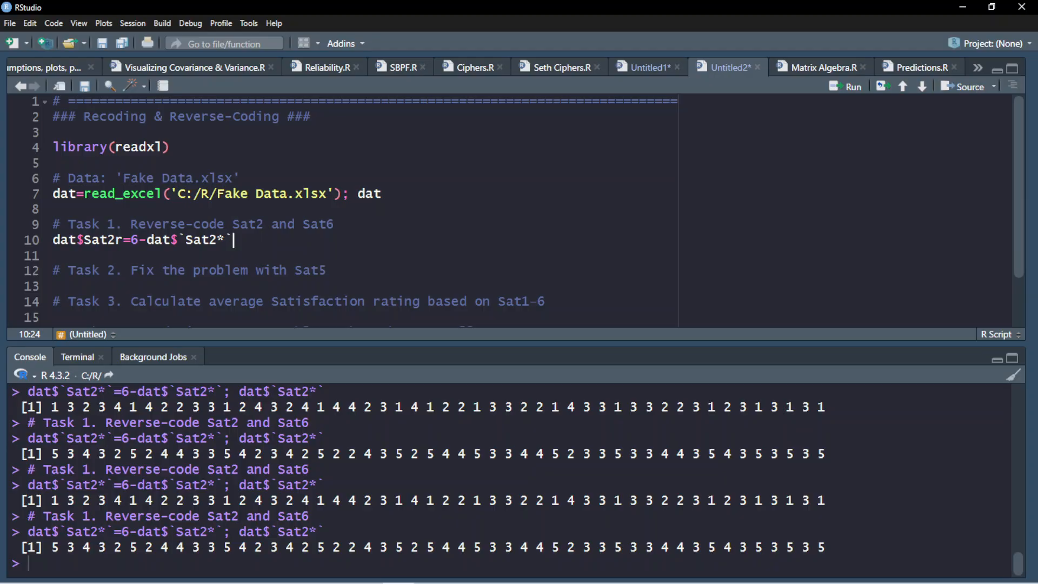
pyautogui.write(';')
pyautogui.moveTo(116, 240); pyautogui.dragTo(53, 241)
pyautogui.click(250, 241)
pyautogui.write('dat$Sat2r')
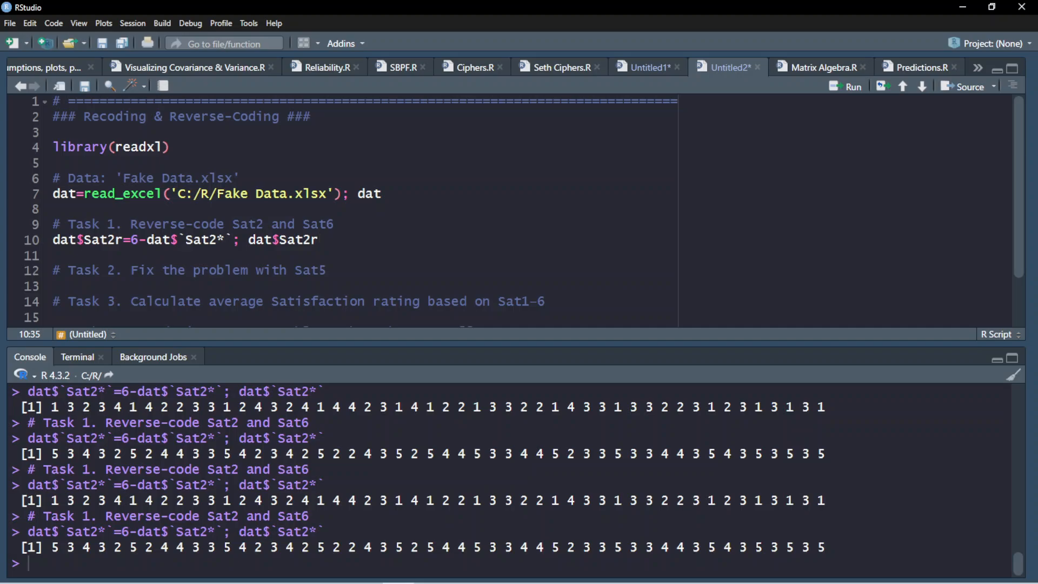
pyautogui.hotkey('ctrl', 'Return')
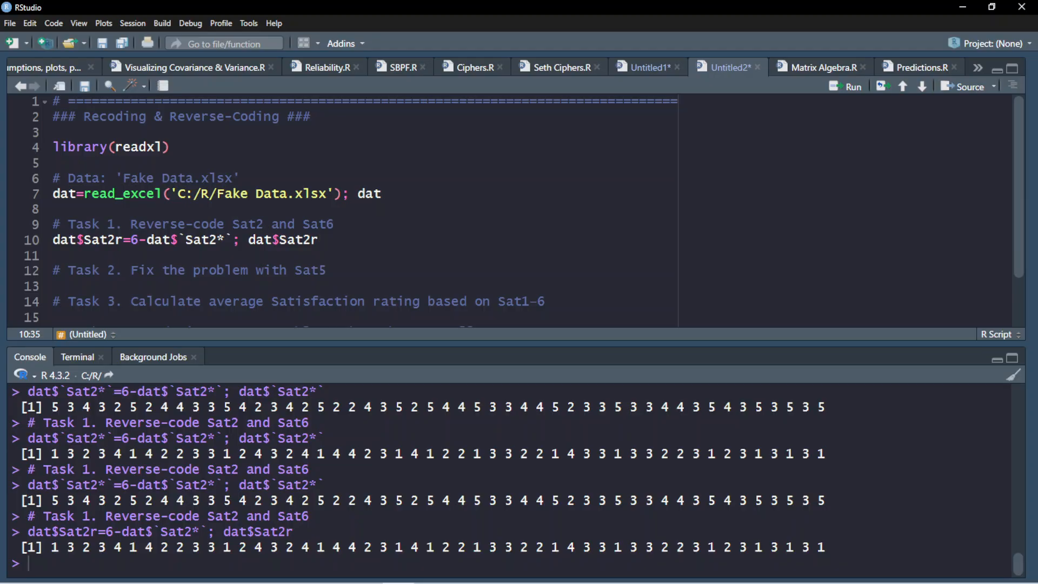
# Step: Duplicate the Sat2r reverse-coding line directly below itself
pyautogui.hotkey('shift', 'Home')
pyautogui.hotkey('ctrl', 'c')
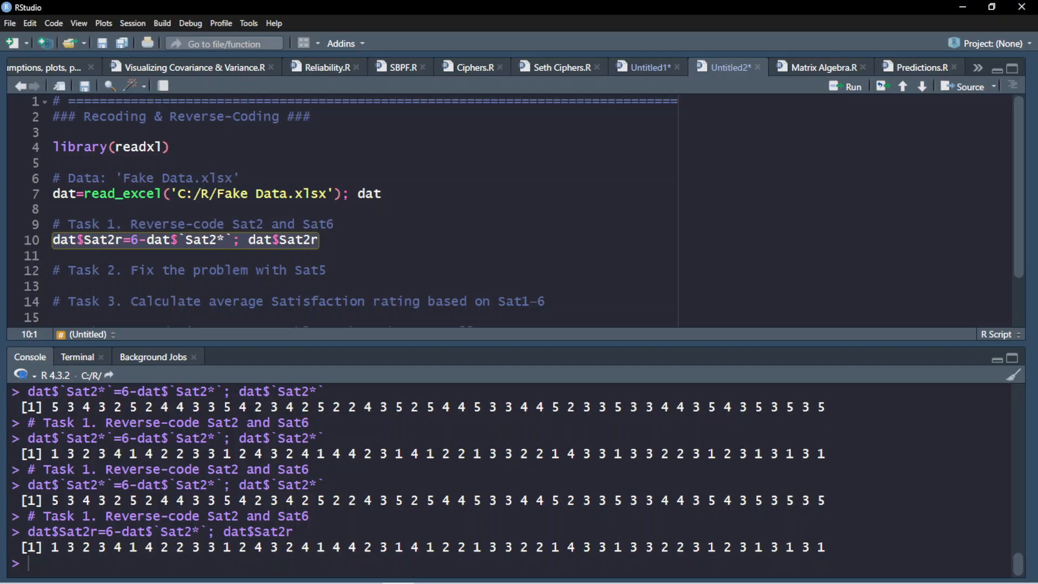
pyautogui.press('End')
pyautogui.press('Return')
pyautogui.hotkey('ctrl', 'v')
pyautogui.press('Home')
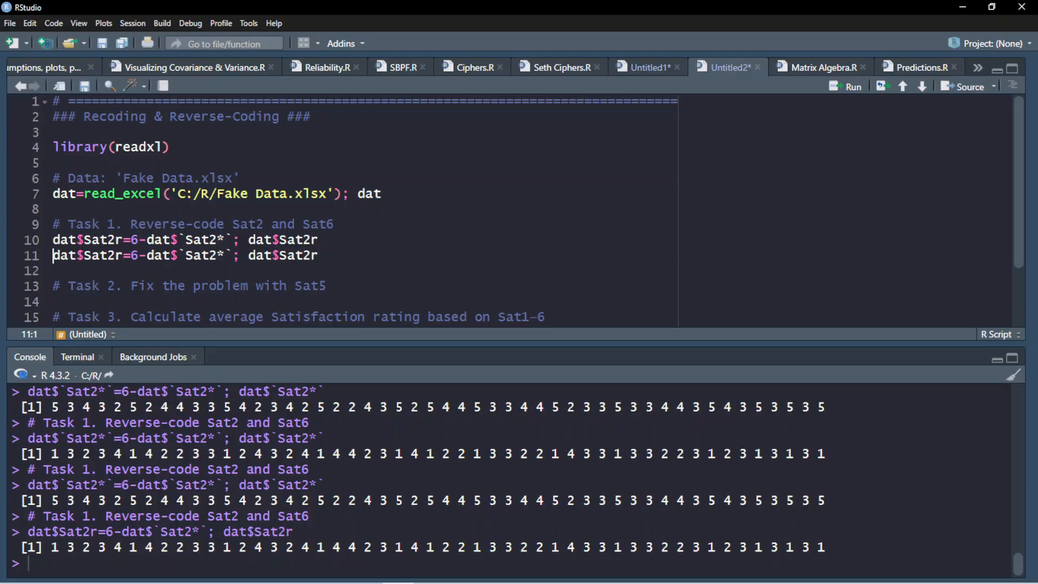
# Step: Change the duplicated line to dat$Sat6r=6-dat$`Sat6*`; dat$Sat6r
pyautogui.click(116, 256)
pyautogui.press('BackSpace')
pyautogui.write('6')
pyautogui.click(209, 255)
pyautogui.press('Delete')
pyautogui.write('6')
pyautogui.click(312, 255)
pyautogui.press('BackSpace')
pyautogui.write('6')
pyautogui.press('Right')
# Step: Print only dat$`Sat6*` from the new line for comparison and run the full Sat6r reverse-coding line
pyautogui.hotkey('ctrl', 'Left')
pyautogui.hotkey('ctrl', 'Left')
pyautogui.hotkey('ctrl', 'Left')
pyautogui.hotkey('ctrl', 'Left')
pyautogui.hotkey('ctrl', 'Left')
pyautogui.hotkey('ctrl', 'shift', 'Left')
pyautogui.hotkey('ctrl', 'shift', 'Left')
pyautogui.hotkey('ctrl', 'shift', 'Left')
pyautogui.hotkey('ctrl', 'shift', 'Left')
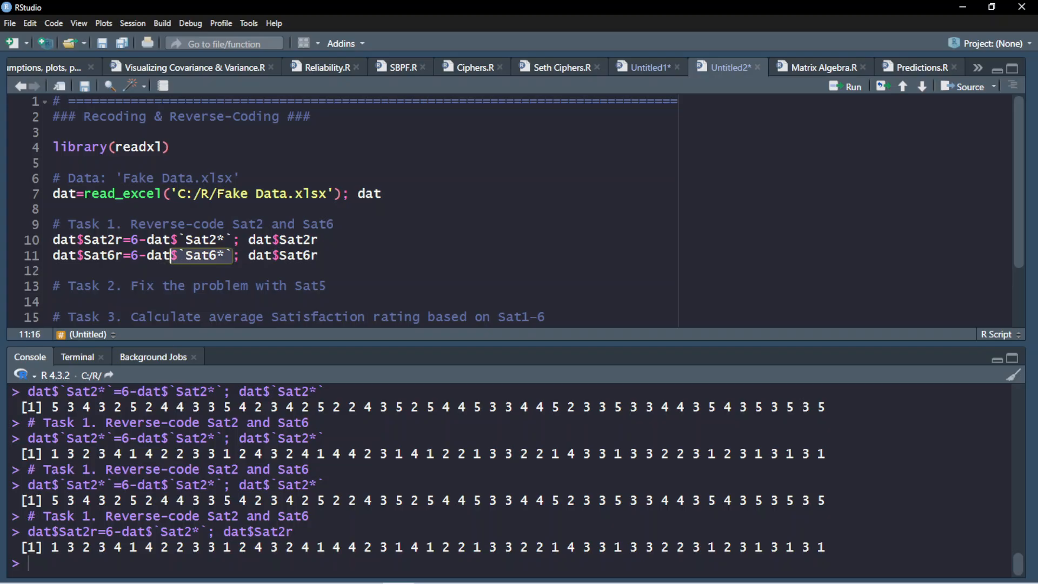
pyautogui.hotkey('ctrl', 'Return')
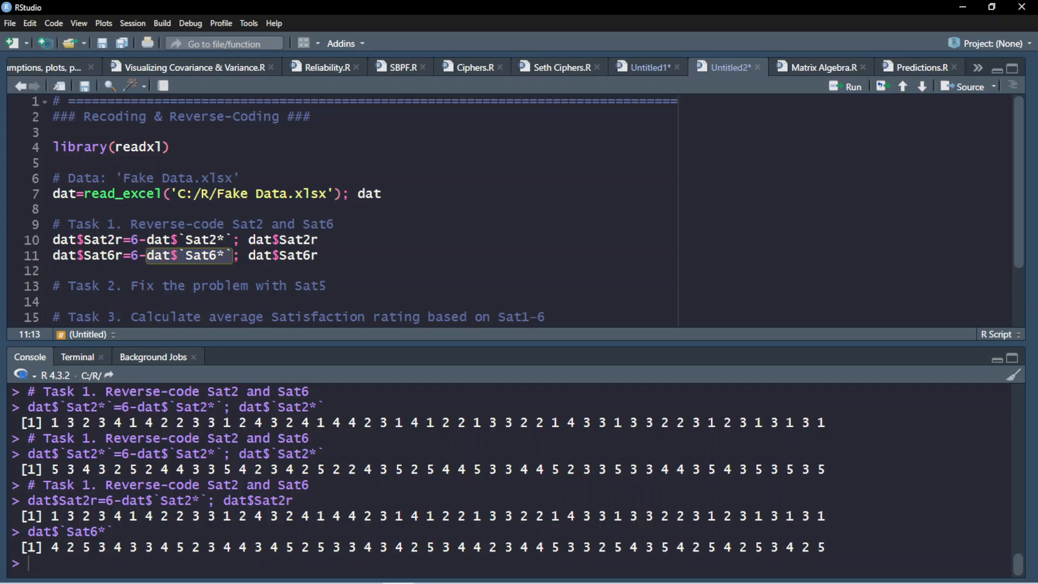
pyautogui.press('End')
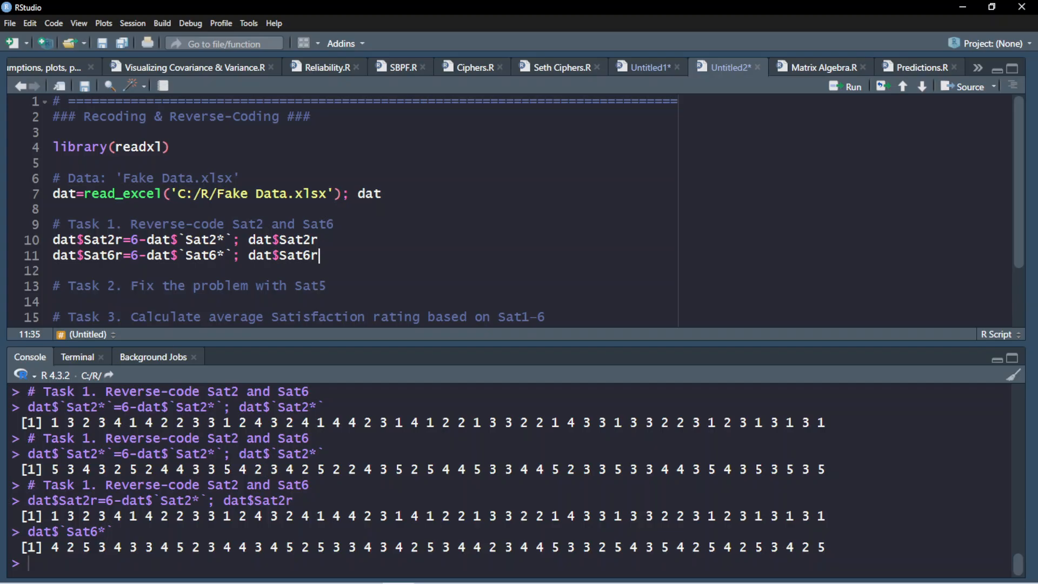
pyautogui.hotkey('ctrl', 'Return')
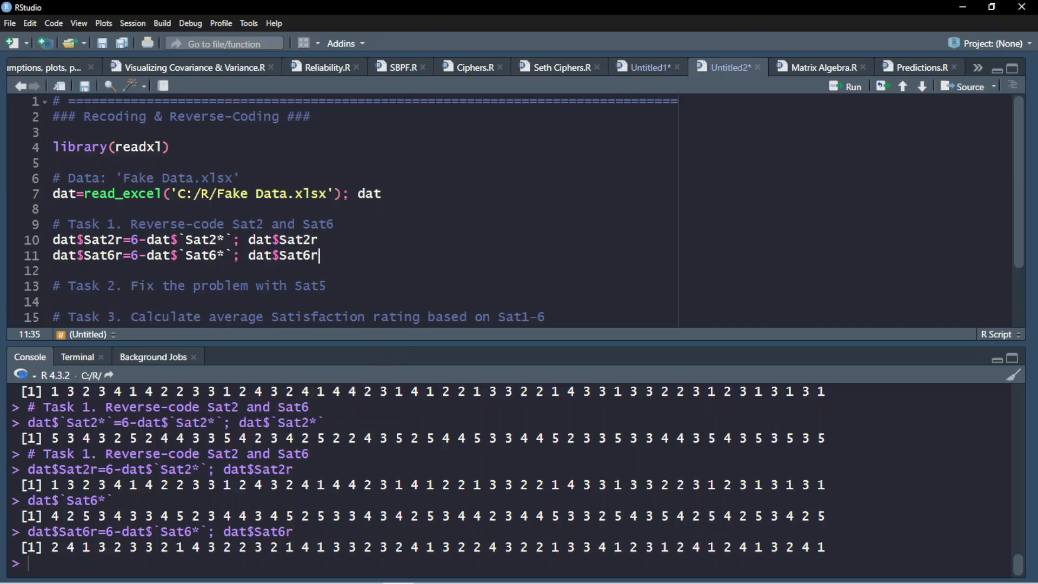
# Step: Add View(dat) on its own line between the Task 1 code and the Task 2 comment
pyautogui.scroll(-1, 346, 210)
pyautogui.press('Down')
pyautogui.press('Down')
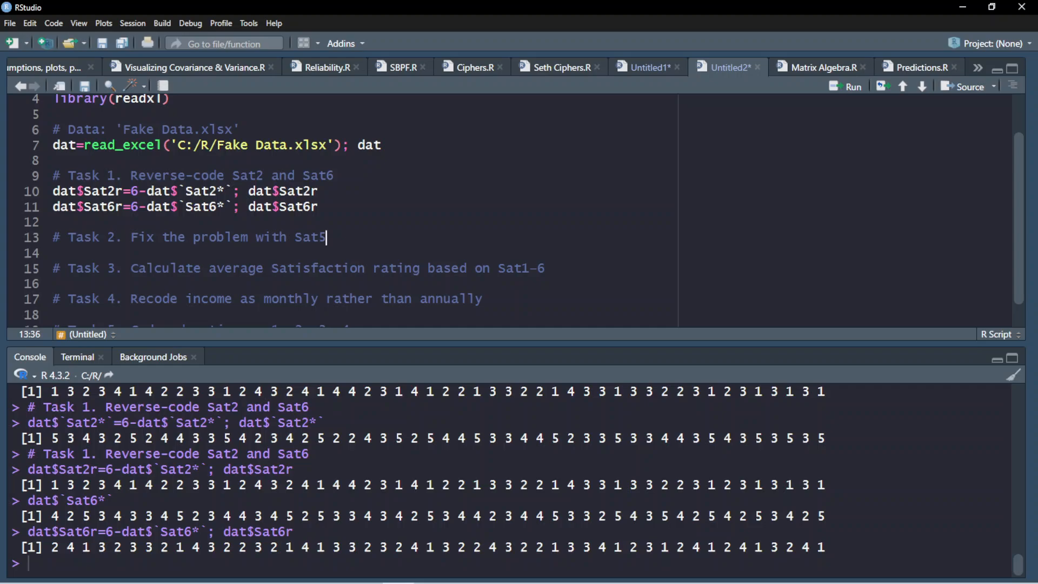
pyautogui.press('Up')
pyautogui.press('Up')
pyautogui.press('Up')
pyautogui.press('Down')
pyautogui.write("'")
pyautogui.press('BackSpace')
pyautogui.press('Return')
pyautogui.press('Return')
pyautogui.write('Vi')
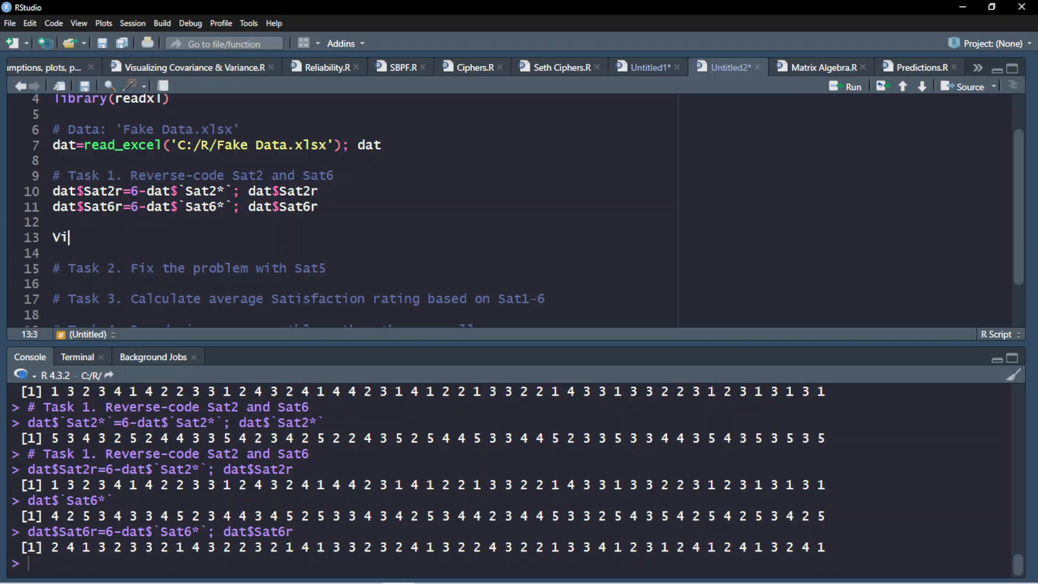
pyautogui.write('ew')
pyautogui.hotkey('shift', 'Home')
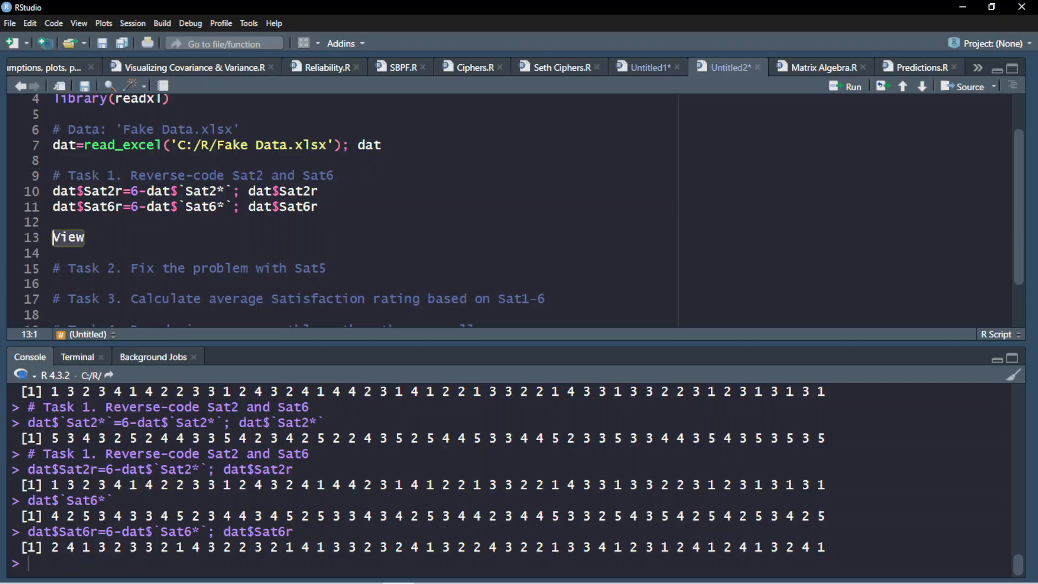
pyautogui.write('View(dat')
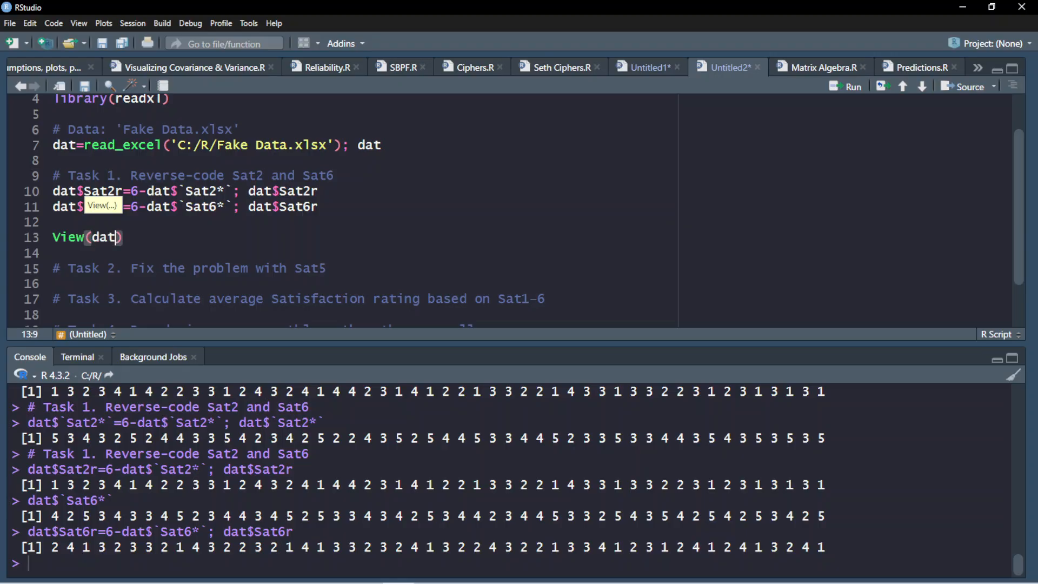
# Step: Run View(dat), check the Sat2r and Sat6r columns at the end of the data view, and close the view
pyautogui.hotkey('ctrl', 'Return')
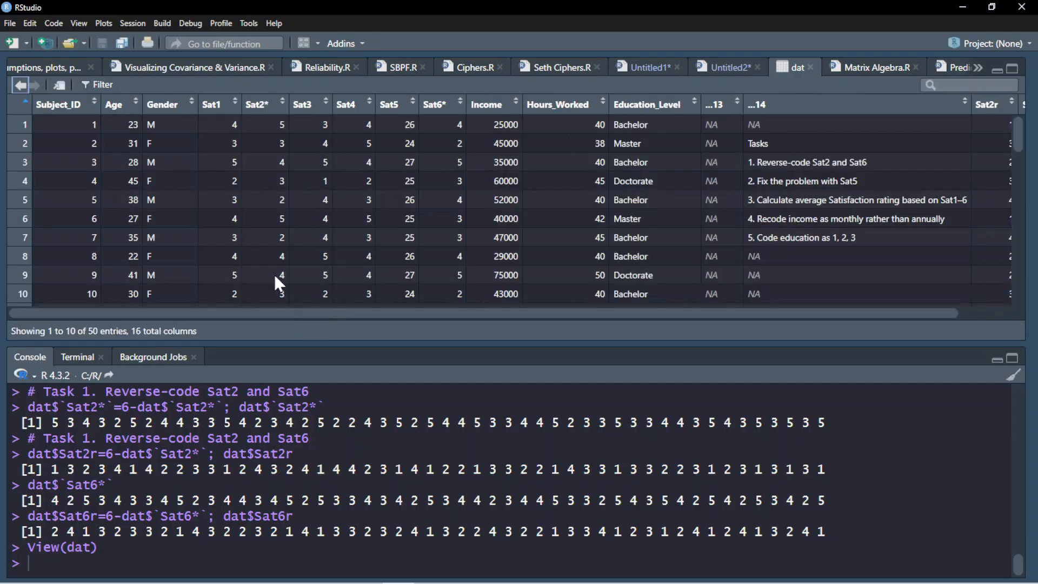
pyautogui.moveTo(249, 309); pyautogui.dragTo(329, 312)
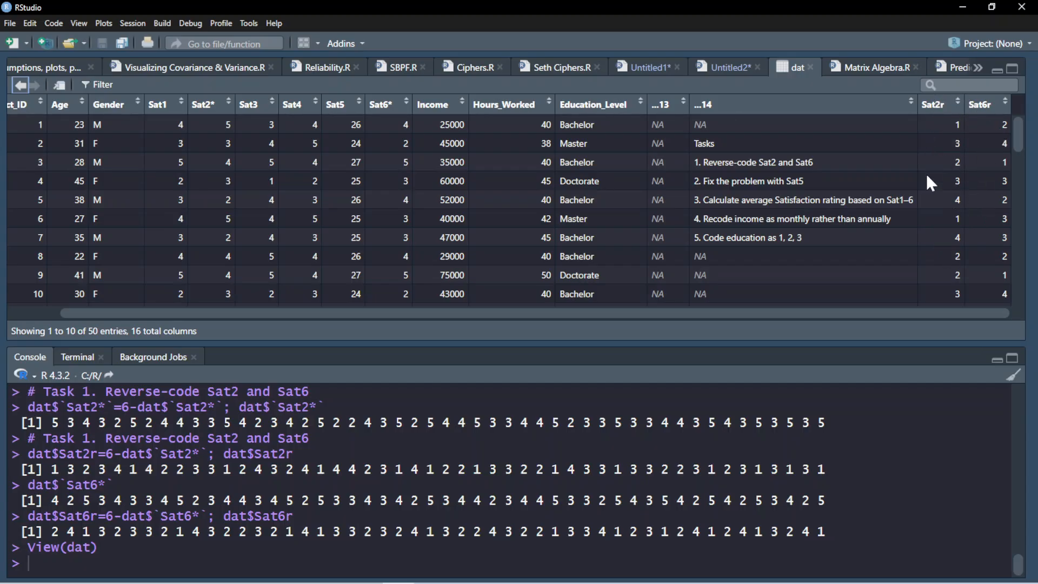
pyautogui.click(810, 67)
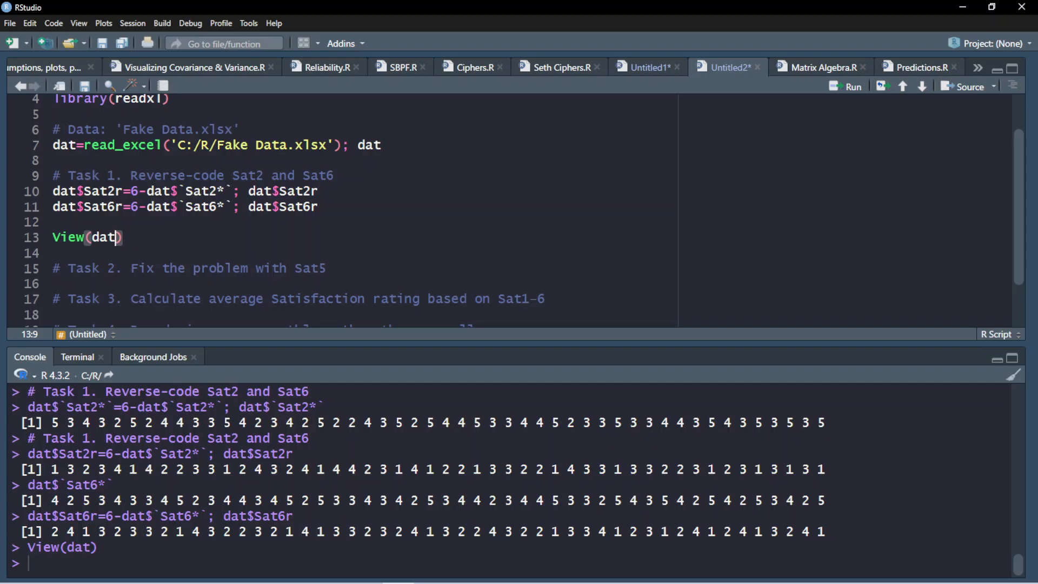
# Step: Delete the View(dat) line and restore the single blank line above the Task 2 comment
pyautogui.moveTo(122, 236); pyautogui.dragTo(5, 239)
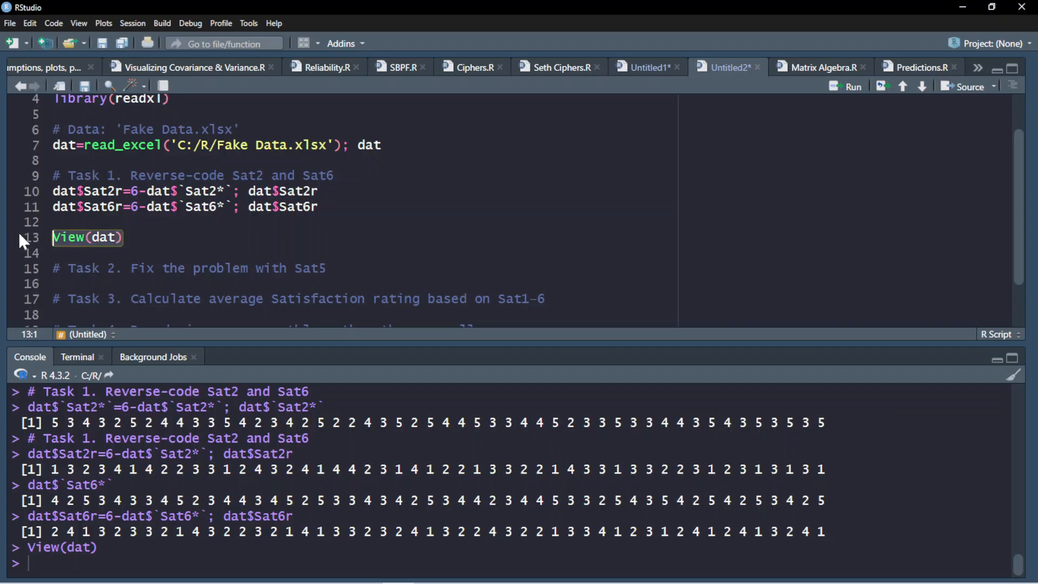
pyautogui.press('BackSpace')
pyautogui.press('BackSpace')
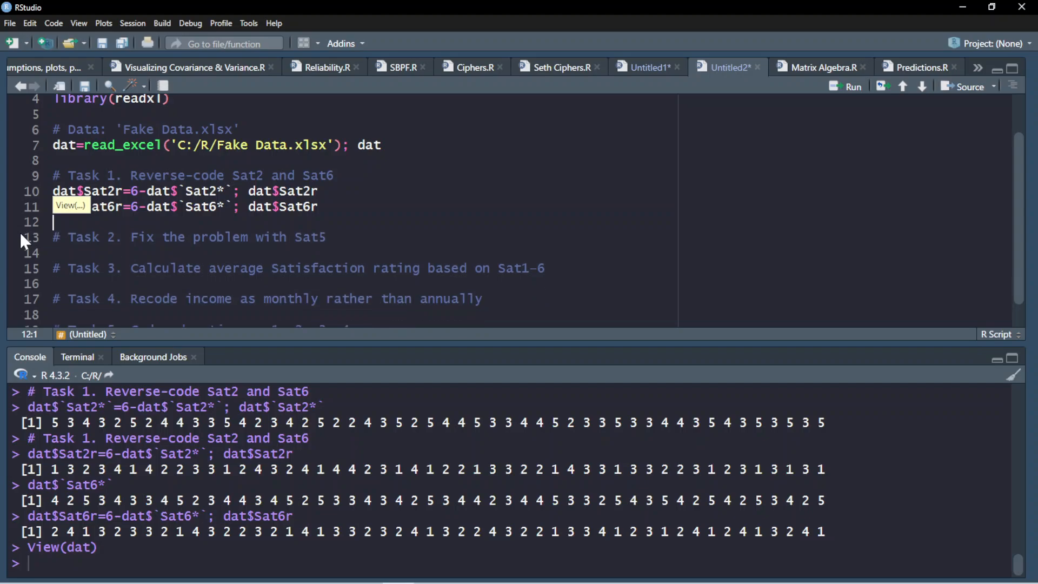
pyautogui.press('Delete')
# Step: Start a new code line directly below the Task 2 comment with dat$Sat5
pyautogui.press('Down')
pyautogui.press('End')
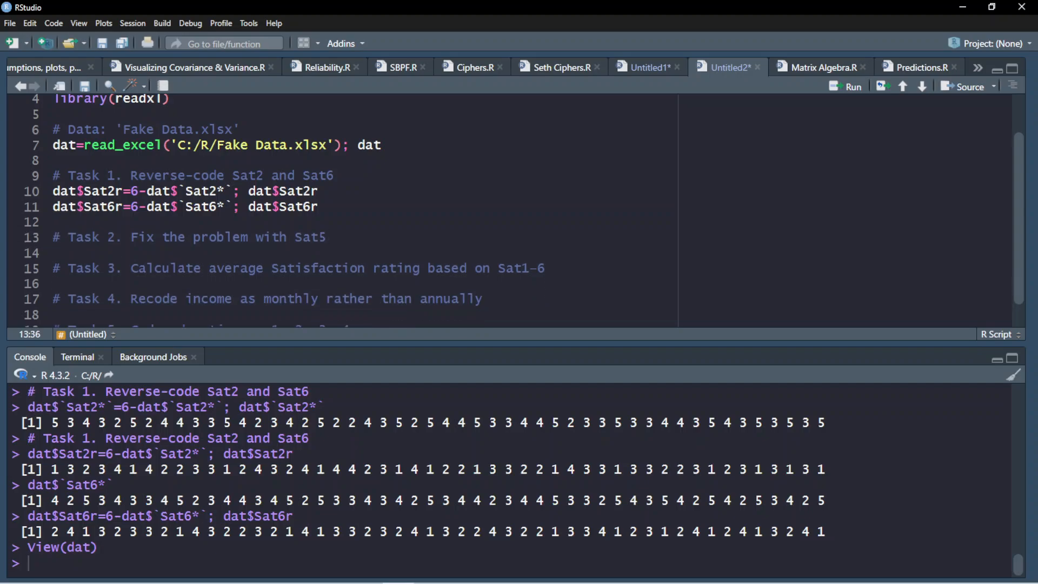
pyautogui.press('Return')
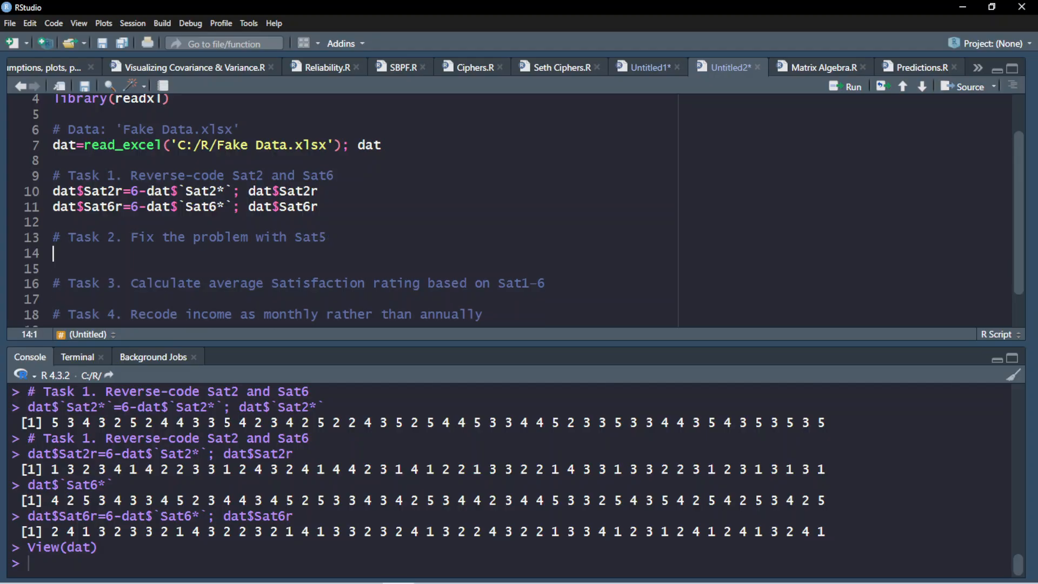
pyautogui.write('dat$')
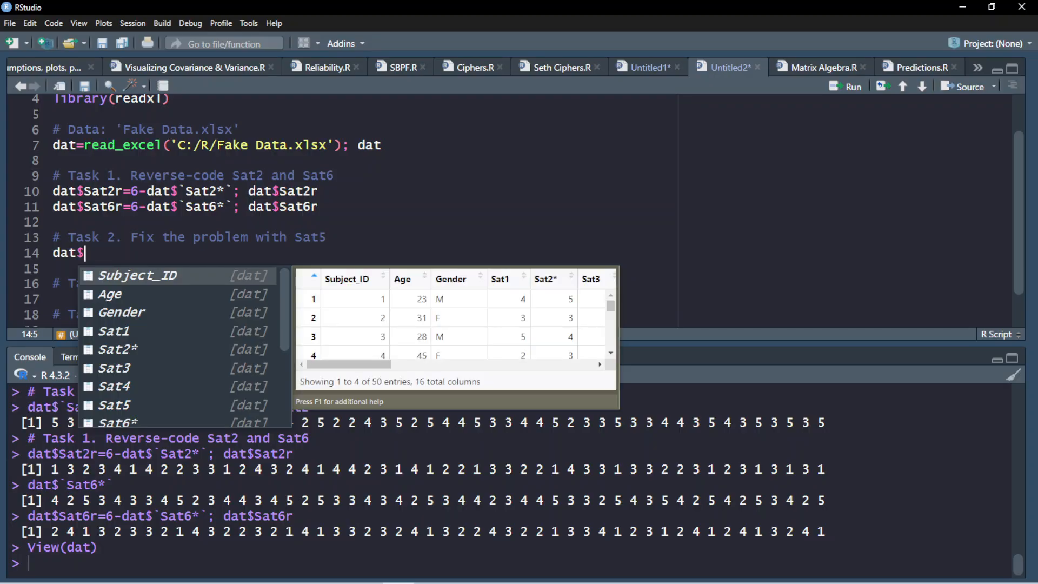
pyautogui.press('Down')
pyautogui.press('Down')
pyautogui.press('Down')
pyautogui.press('Down')
pyautogui.press('Down')
pyautogui.press('Down')
pyautogui.press('Down')
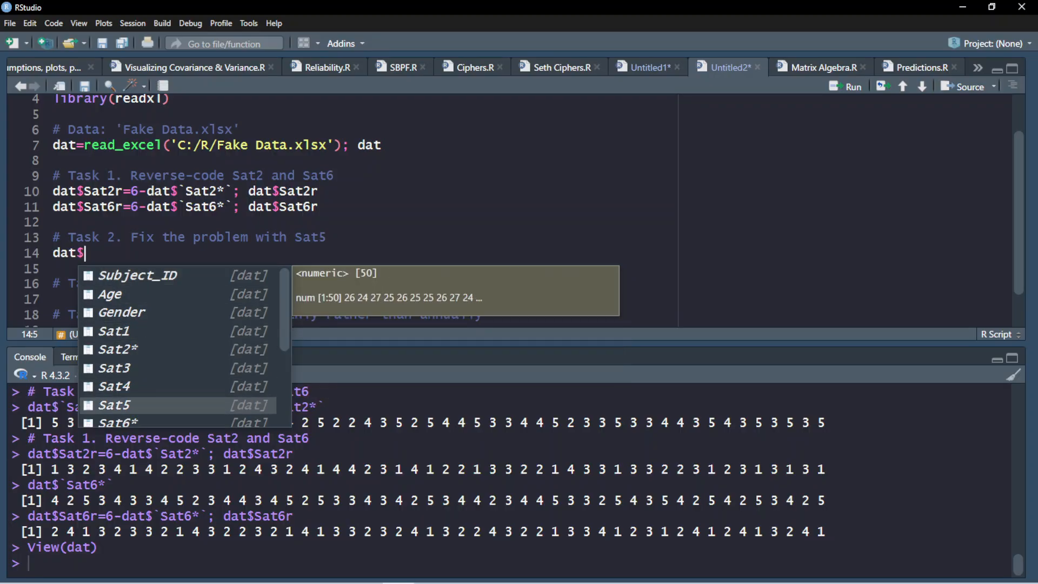
pyautogui.press('Return')
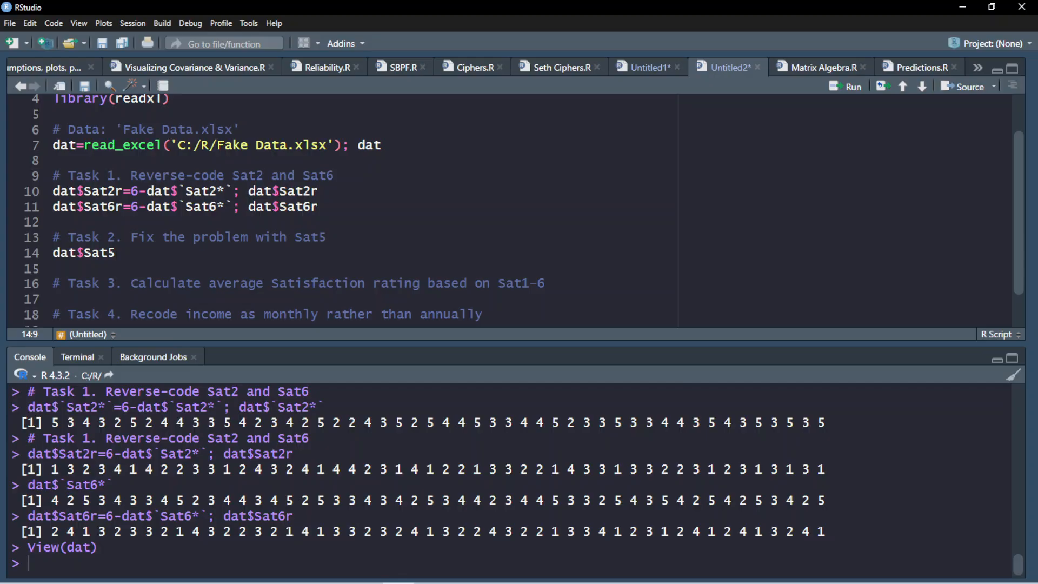
# Step: Complete the Task 2 line as dat$Sat5=dat$Sat5-22; dat$Sat5 to subtract 22 and print the result
pyautogui.write('=')
pyautogui.press('Home')
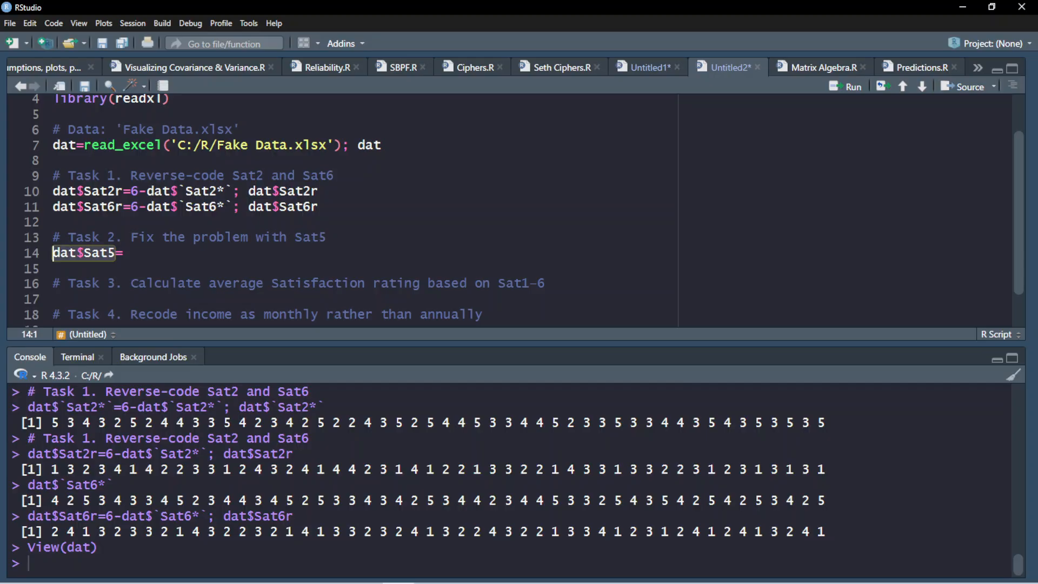
pyautogui.press('End')
pyautogui.write('dat$Sat5')
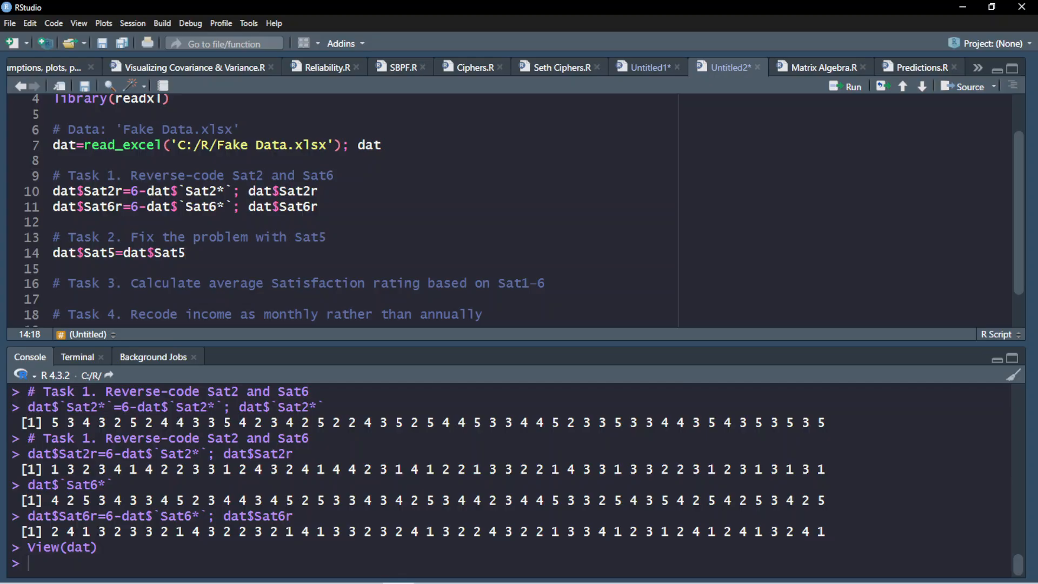
pyautogui.write('-22;')
pyautogui.write('dat$Sat5')
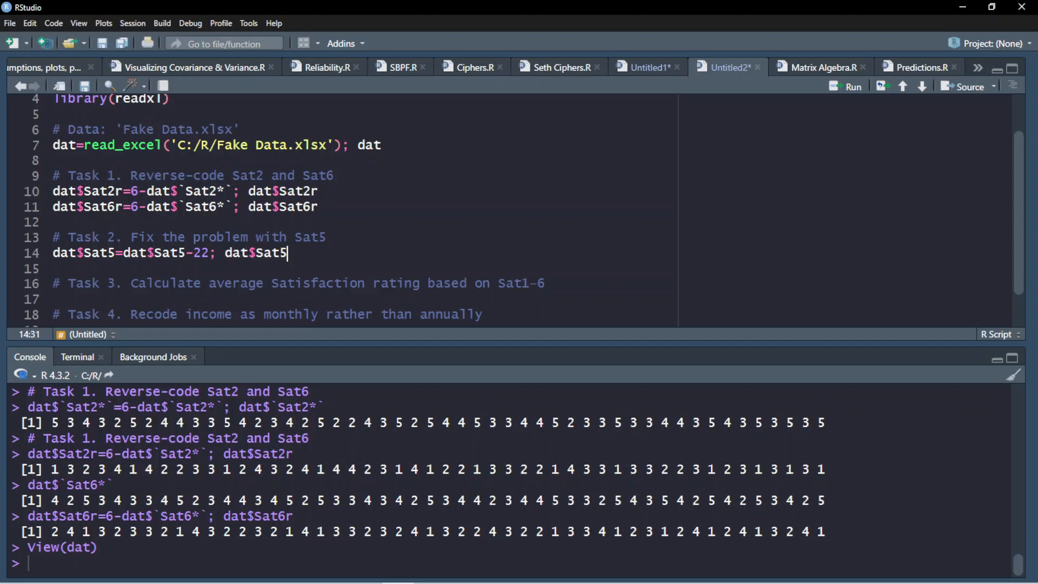
# Step: Print only dat$Sat5 from the end of the Task 2 line for comparison and run the full Sat5 correction line
pyautogui.hotkey('ctrl', 'shift', 'Left')
pyautogui.hotkey('ctrl', 'shift', 'Left')
pyautogui.hotkey('ctrl', 'shift', 'Left')
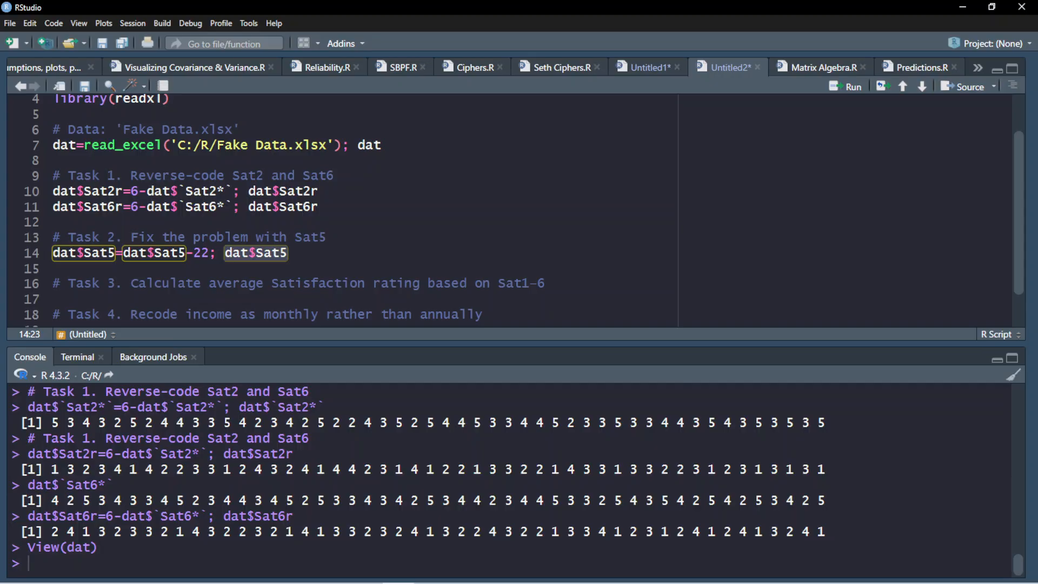
pyautogui.hotkey('ctrl', 'Return')
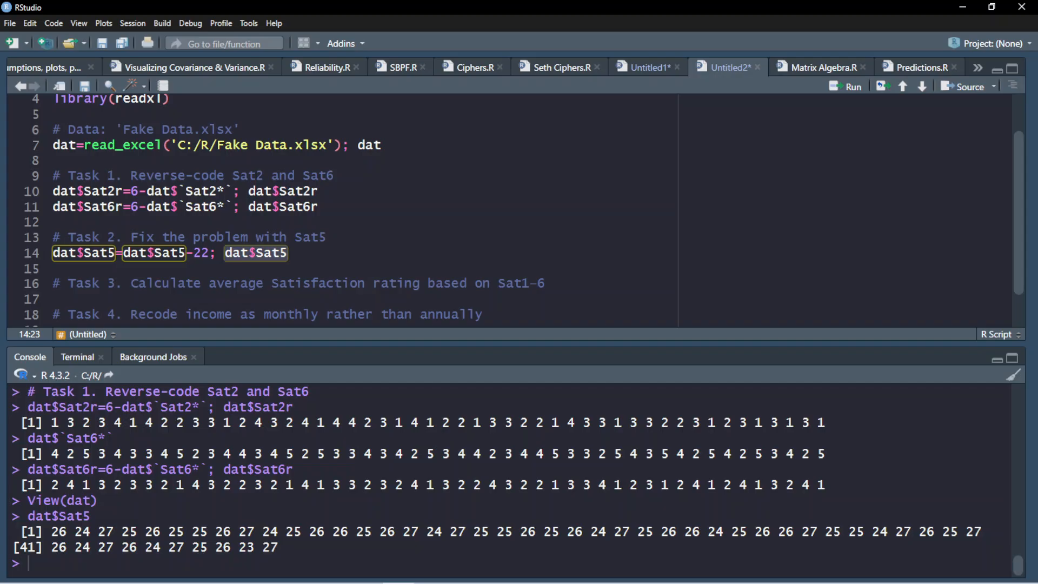
pyautogui.click(288, 252)
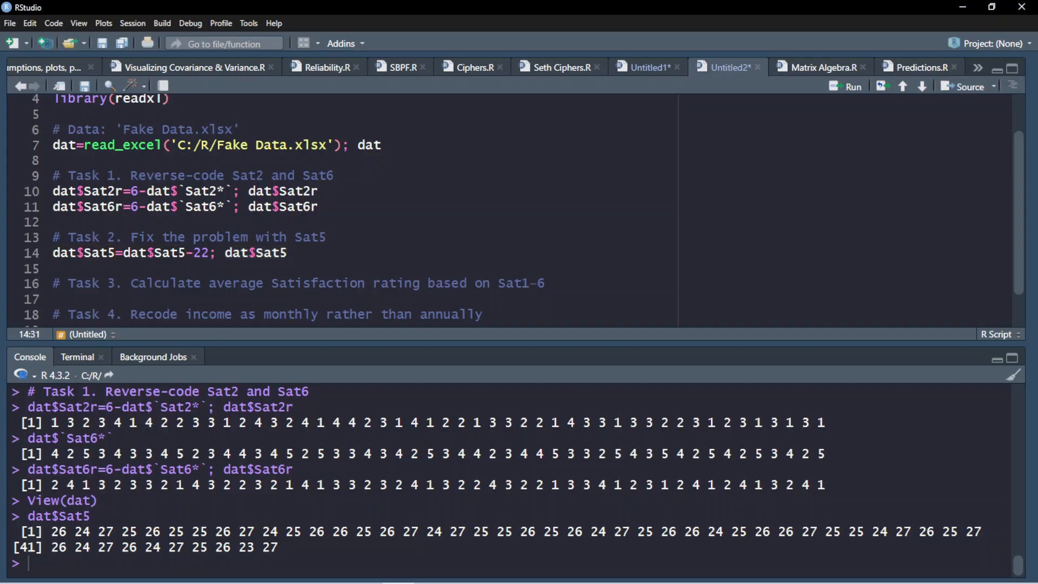
pyautogui.hotkey('ctrl', 'Return')
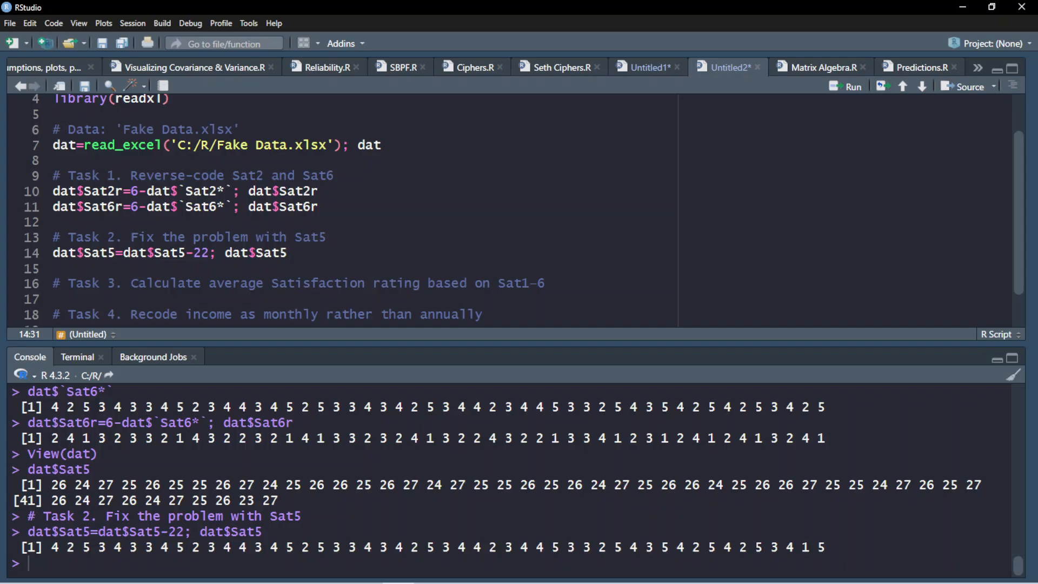
# Step: Add View(dat) below the Task 2 code, run it to check the Sat5 column, and close the data view
pyautogui.press('Return')
pyautogui.press('Return')
pyautogui.write('V')
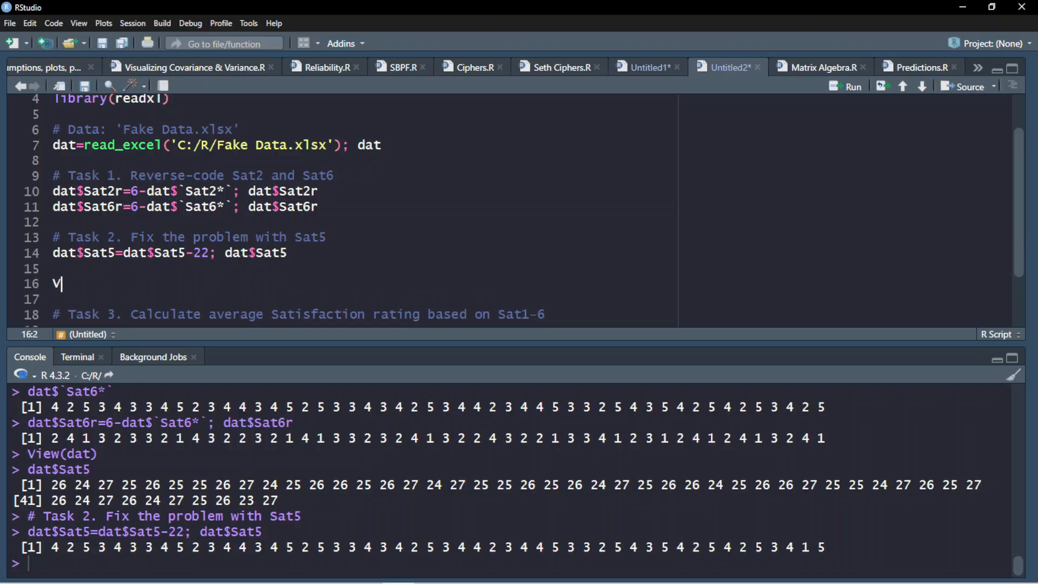
pyautogui.write('iew(dat')
pyautogui.hotkey('ctrl', 'Return')
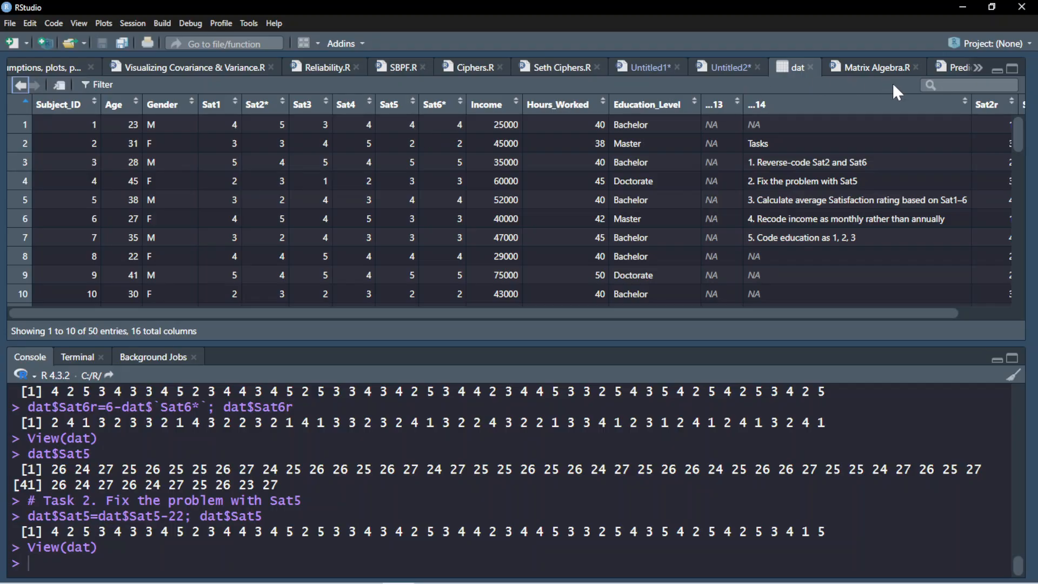
pyautogui.click(810, 67)
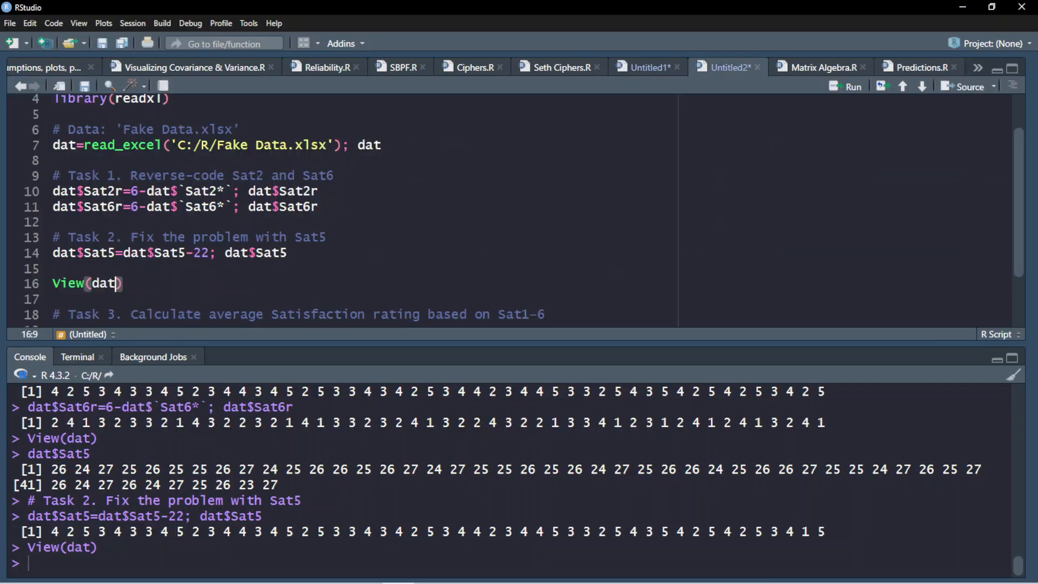
# Step: Delete the View(dat) line and its extra blank line so one blank line separates Task 2 from Task 3
pyautogui.click(53, 269)
pyautogui.hotkey('shift', 'Down')
pyautogui.hotkey('shift', 'Down')
pyautogui.press('Delete')
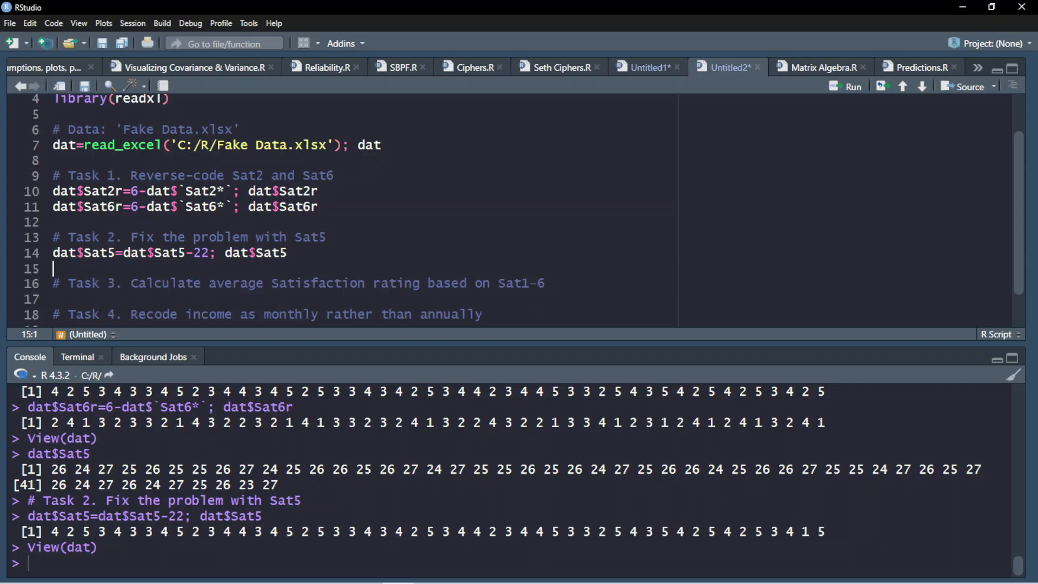
# Step: Start a new code line below the Task 3 comment with dat$SatM as the variable for average satisfaction
pyautogui.scroll(-1, 346, 211)
pyautogui.doubleClick(343, 241)
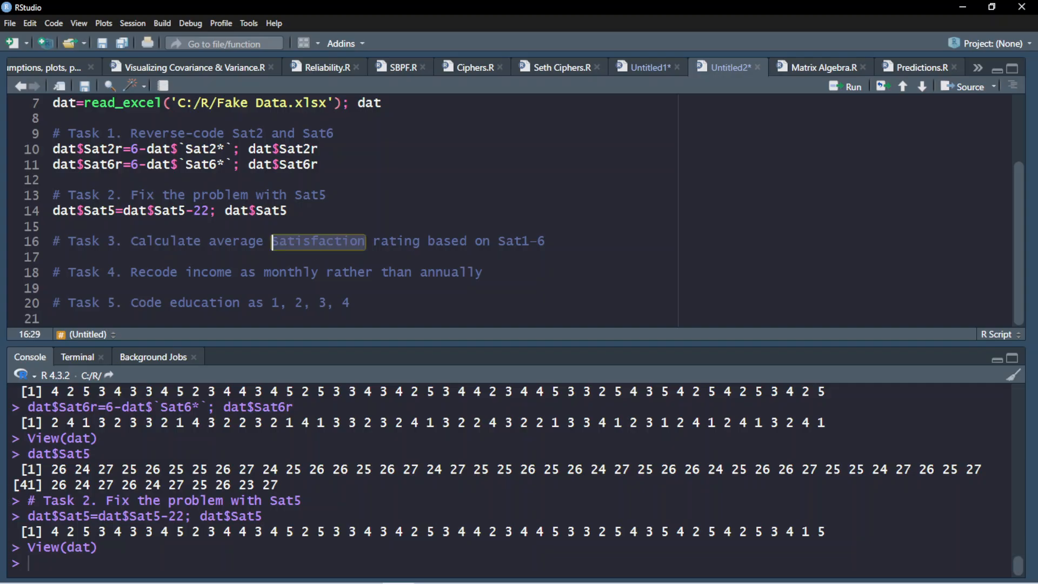
pyautogui.click(343, 241)
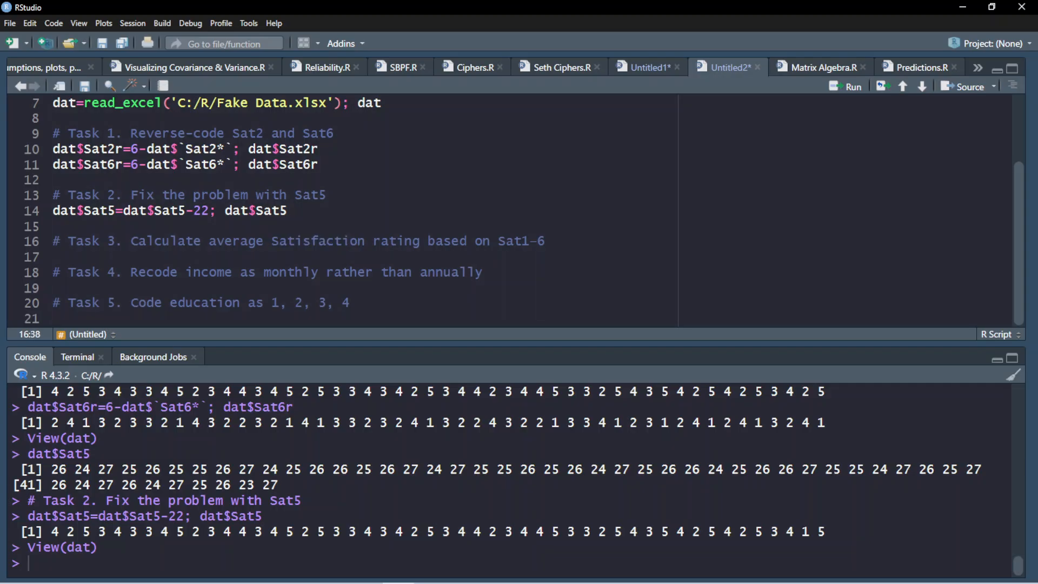
pyautogui.press('End')
pyautogui.press('Return')
pyautogui.write('dat')
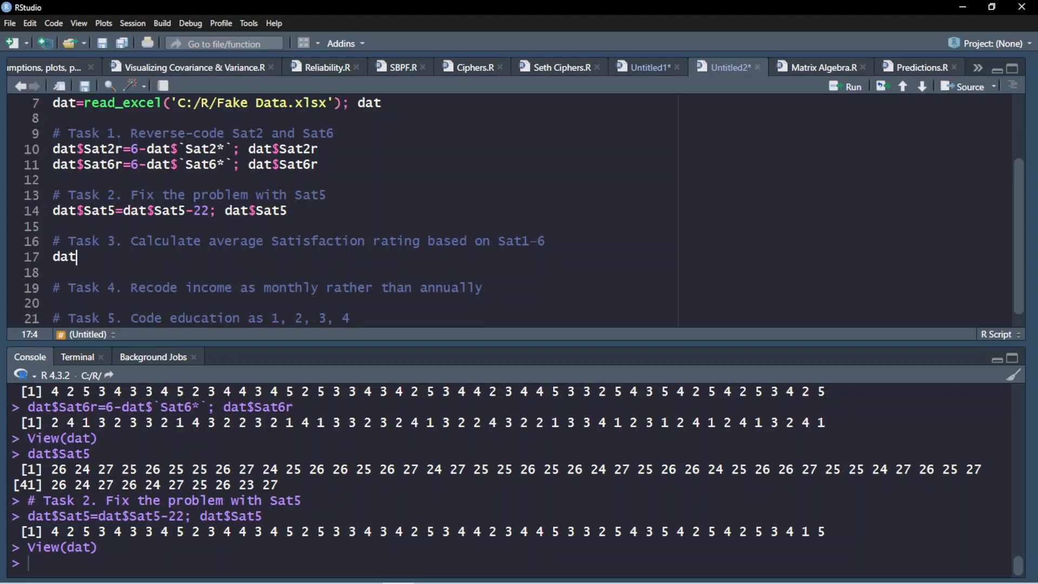
pyautogui.write('$')
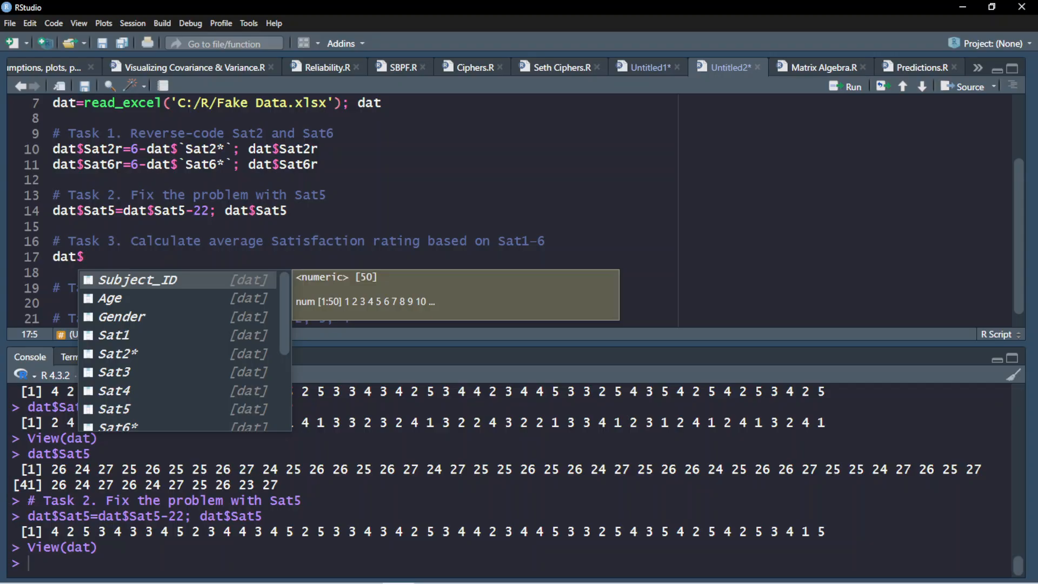
pyautogui.write('SatM')
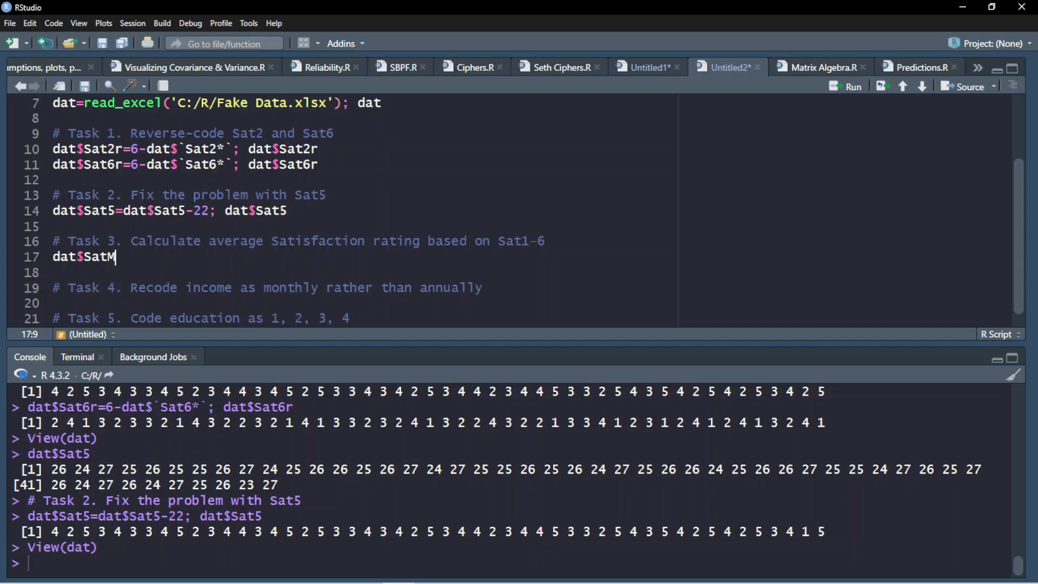
# Step: Assign an empty rowMeans() call to dat$SatM on the Task 3 line
pyautogui.moveTo(52, 257); pyautogui.dragTo(115, 257)
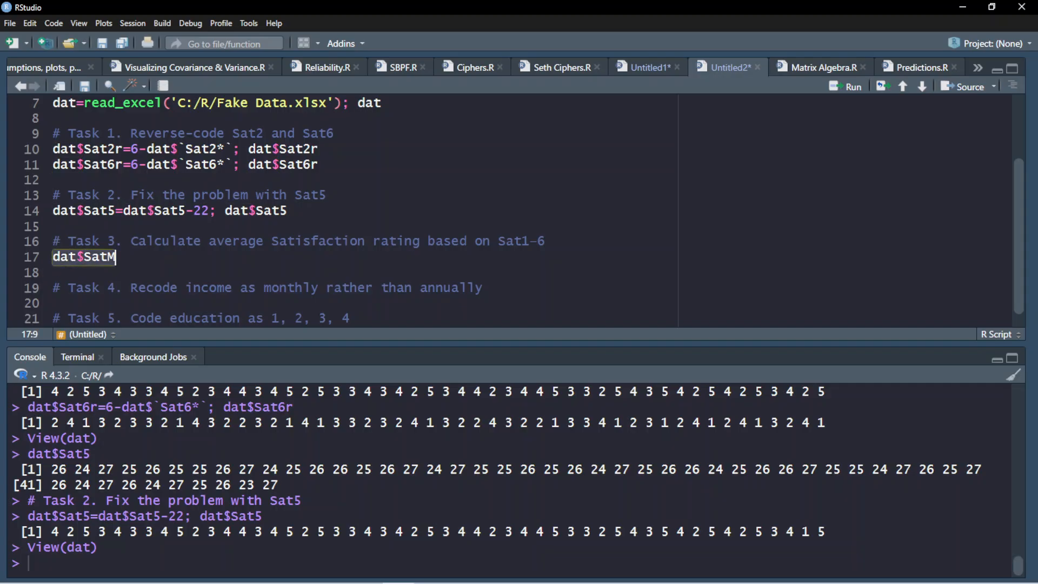
pyautogui.click(109, 256)
pyautogui.hotkey('shift', 'Left')
pyautogui.hotkey('shift', 'Left')
pyautogui.hotkey('shift', 'Left')
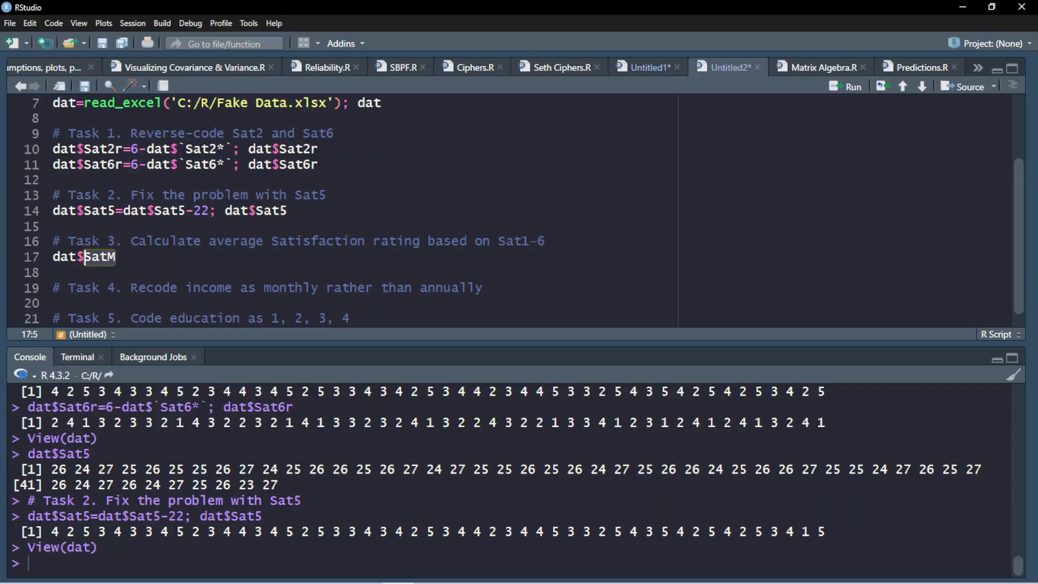
pyautogui.press('Right')
pyautogui.write('=')
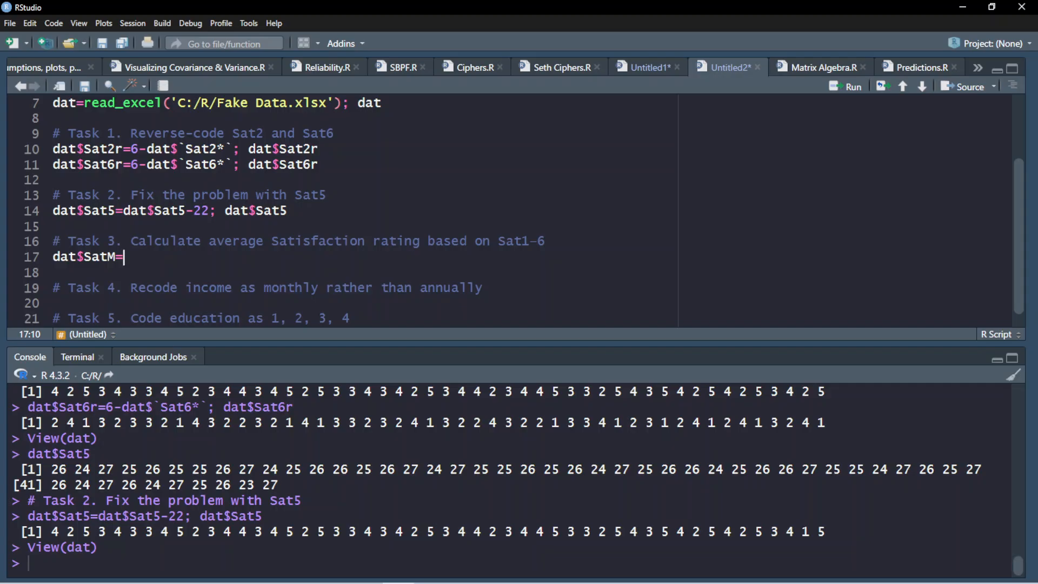
pyautogui.write('row')
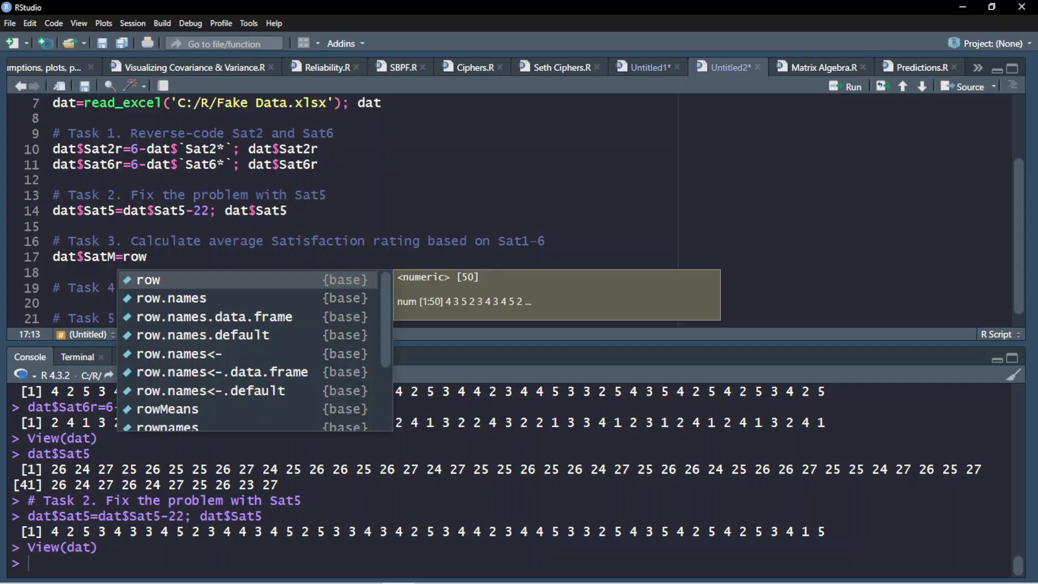
pyautogui.write('Means')
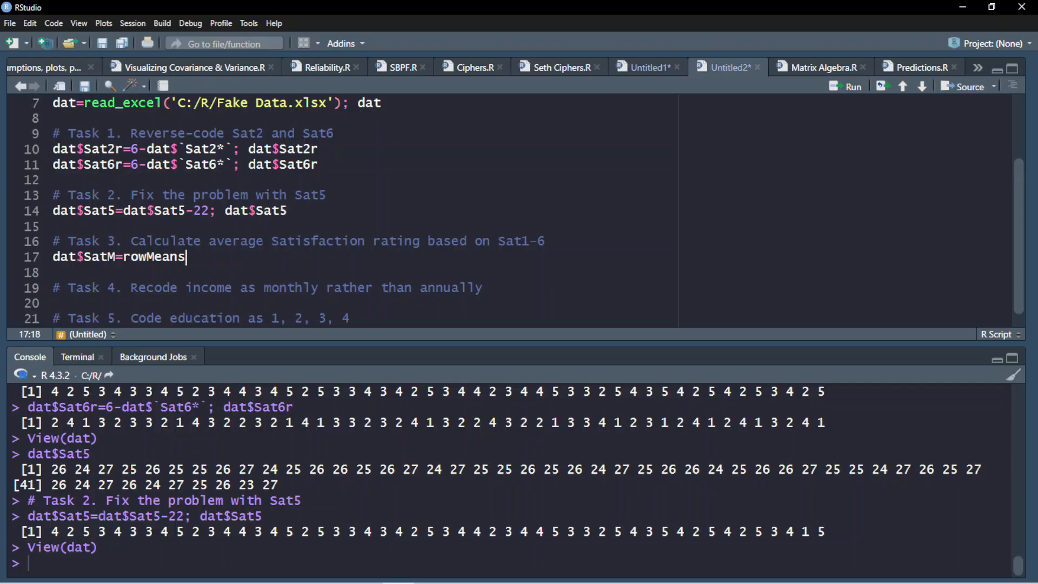
pyautogui.click(147, 256)
pyautogui.hotkey('shift', 'Right')
pyautogui.press('End')
pyautogui.write('(')
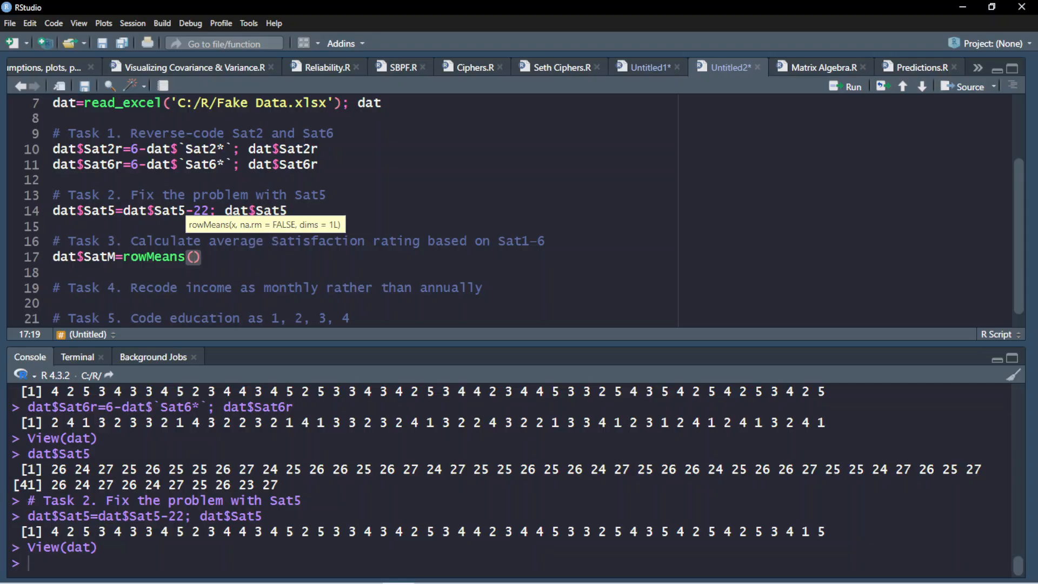
pyautogui.press('Escape')
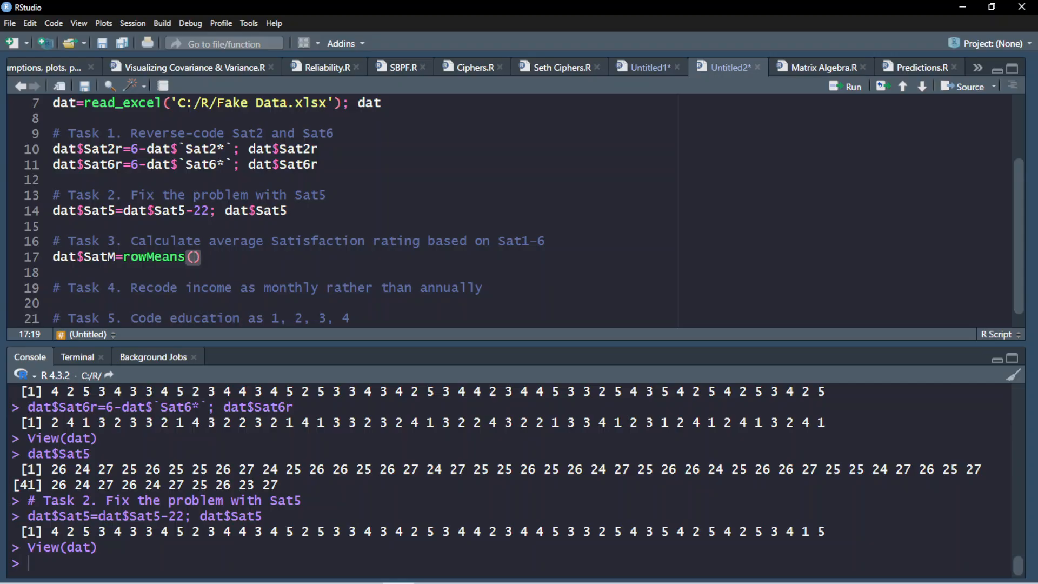
# Step: Enter dat[,] inside the rowMeans parentheses to index the data frame by rows and columns
pyautogui.write('dat')
pyautogui.press('Escape')
pyautogui.write('[')
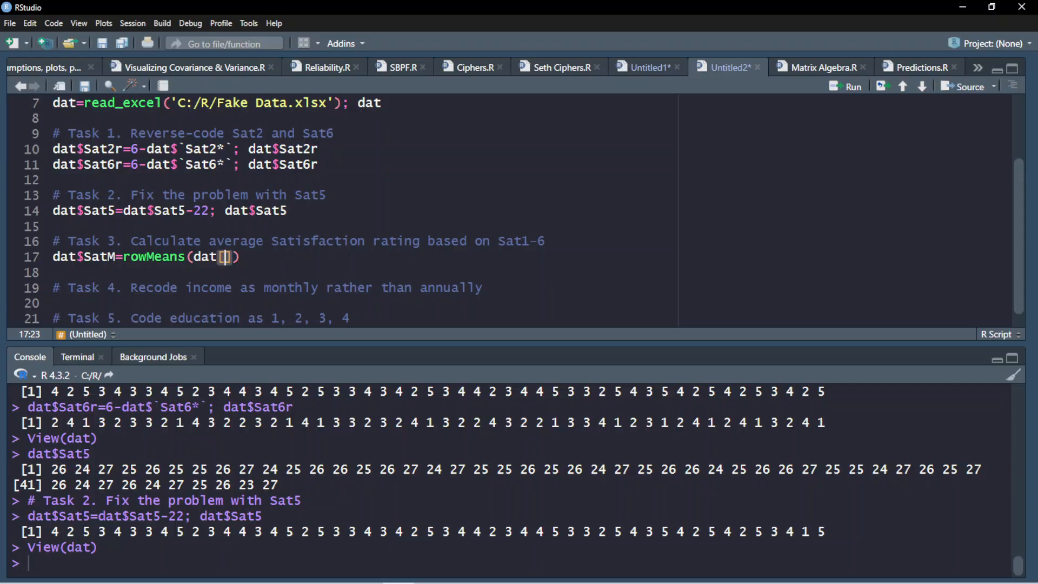
pyautogui.write(',')
pyautogui.press('Left')
pyautogui.press('Left')
pyautogui.press('Right')
pyautogui.press('Left')
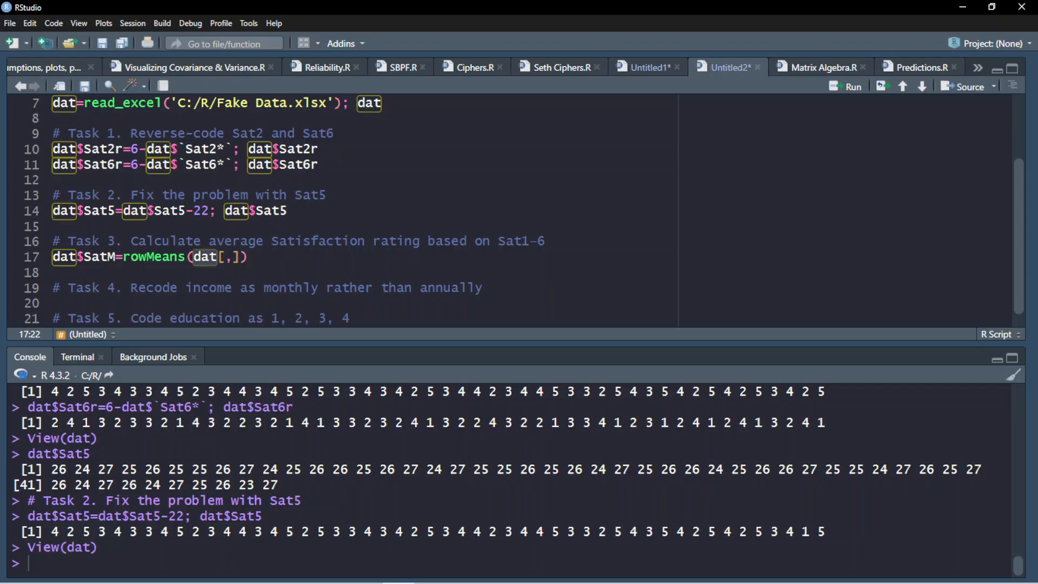
# Step: Check the object type of dat by running class(dat) in the console
pyautogui.hotkey('ctrl', '2')
pyautogui.write('class(dat')
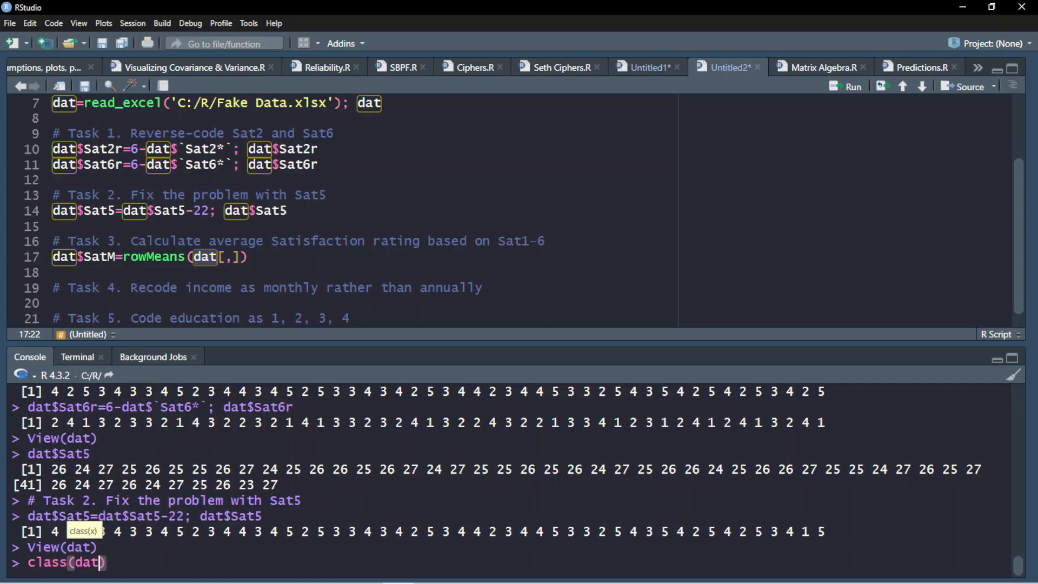
pyautogui.press('Return')
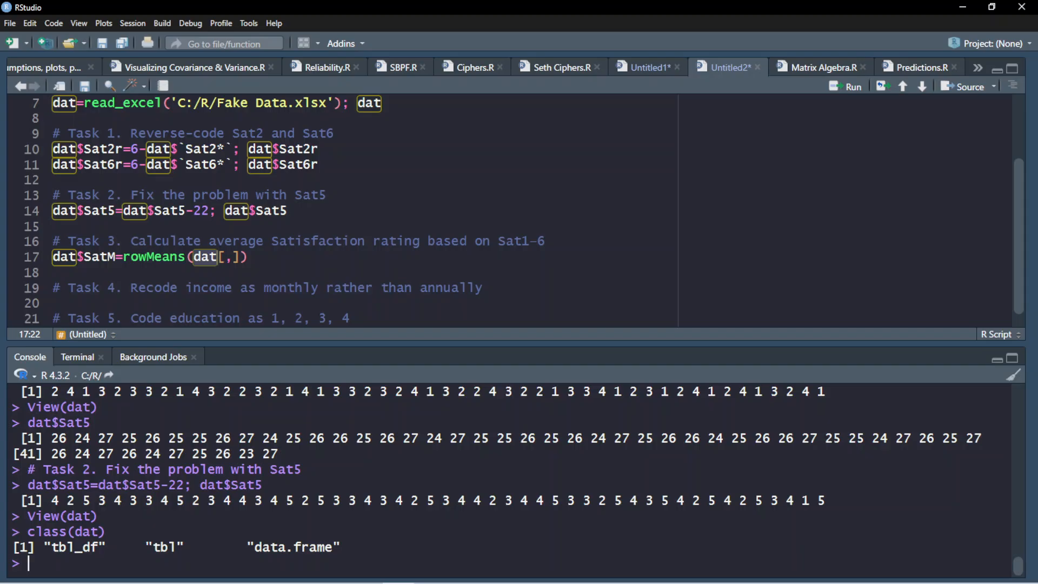
# Step: Start a column vector c("Sat1") after the comma in the dat[,] index of the Task 3 rowMeans call
pyautogui.click(225, 256)
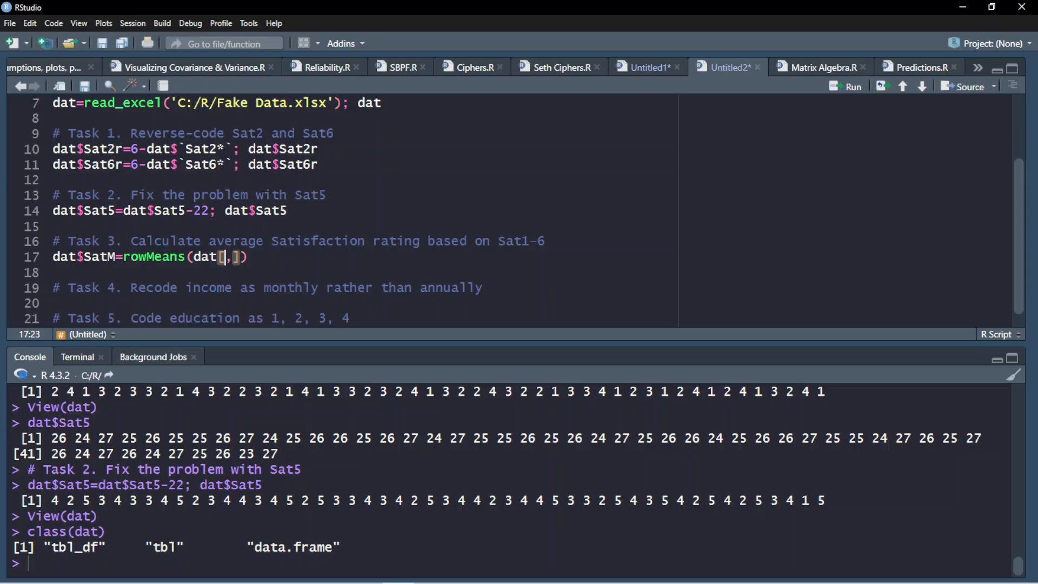
pyautogui.press('Right')
pyautogui.press('Left')
pyautogui.press('Right')
pyautogui.press('Left')
pyautogui.press('Right')
pyautogui.write('c(')
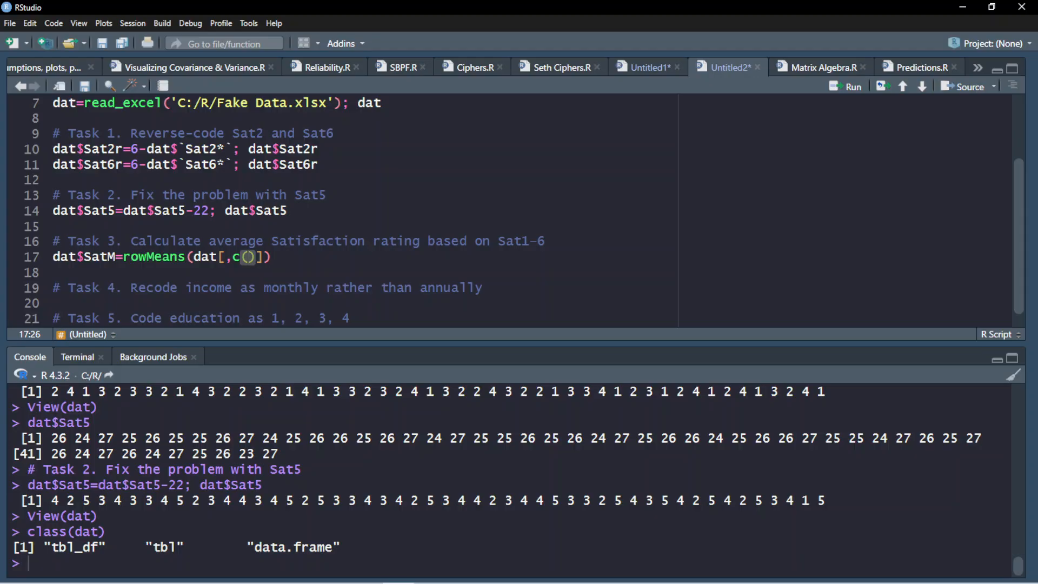
pyautogui.write('Sat')
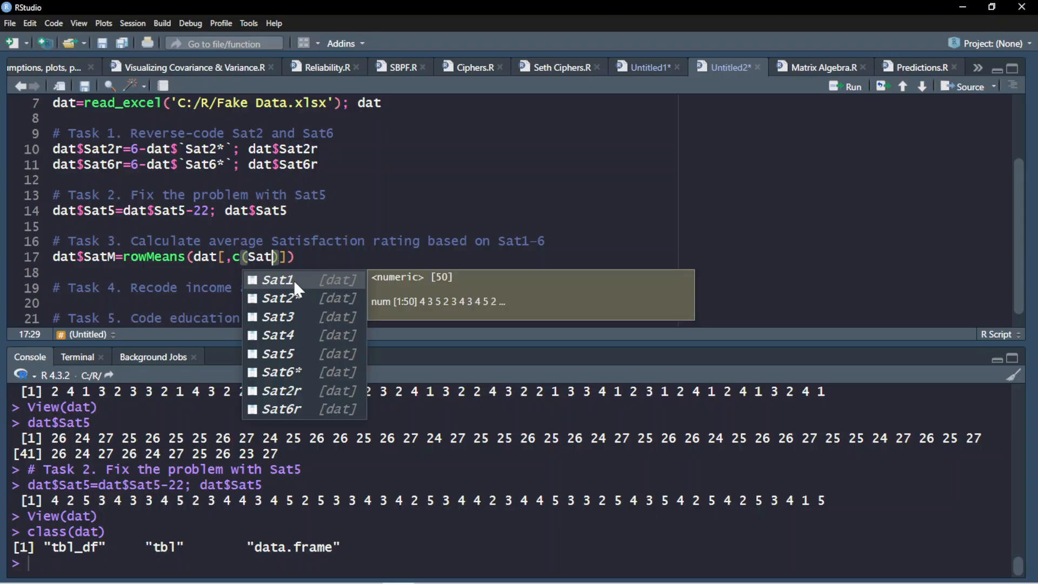
pyautogui.press('Return')
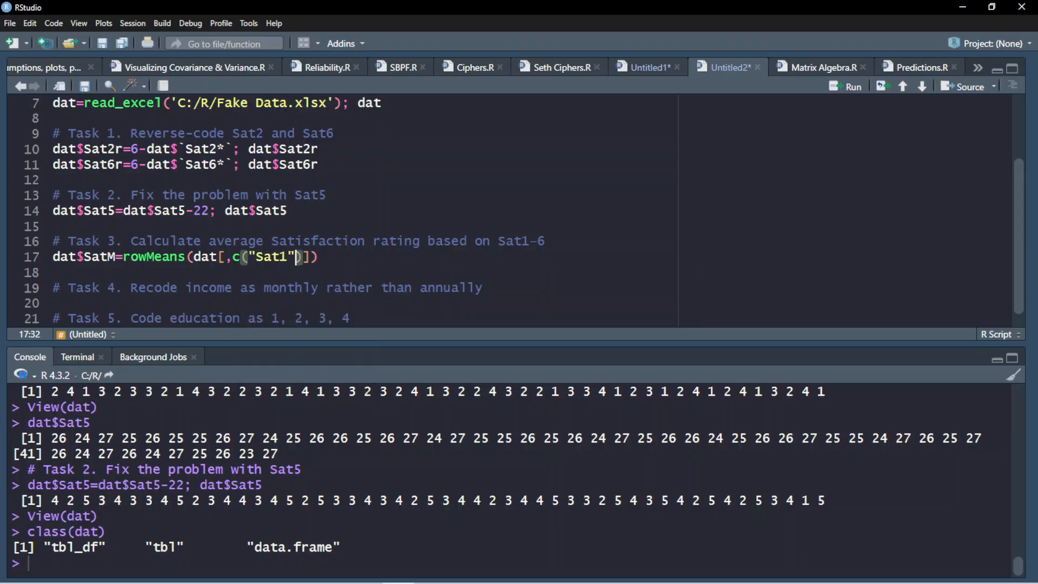
# Step: Add the reverse-coded "Sat2r" and "Sat3" to the column vector in the rowMeans call
pyautogui.write(',Sat')
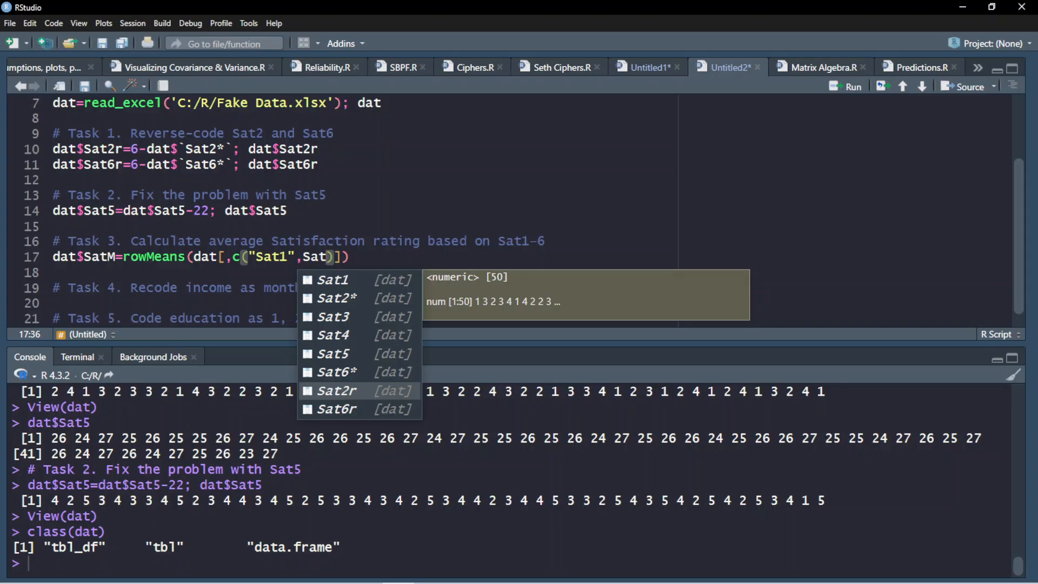
pyautogui.click(348, 390)
pyautogui.write(',')
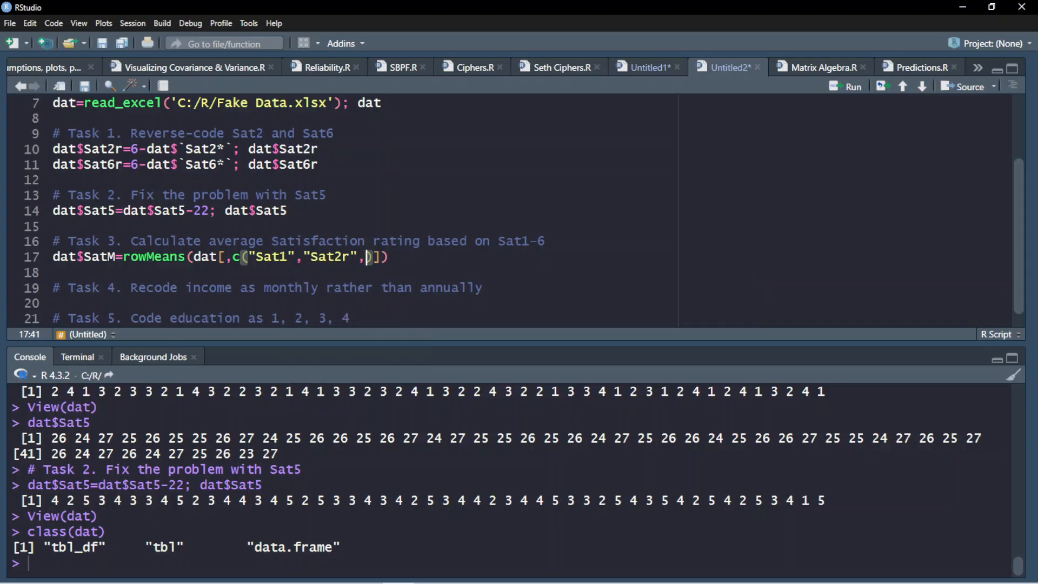
pyautogui.write('"Sat')
pyautogui.click(391, 316)
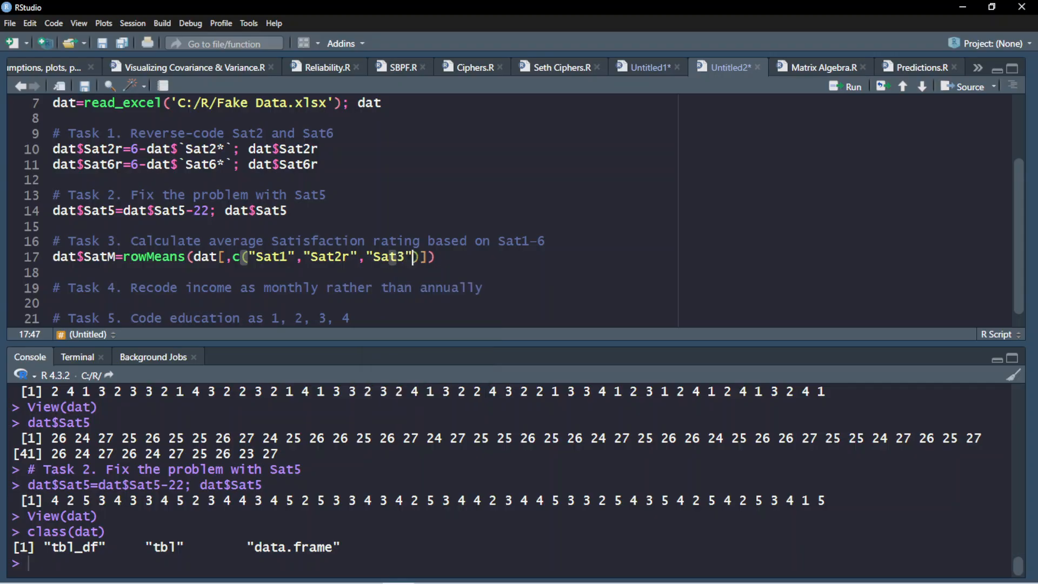
# Step: Complete the column vector with "Sat4", "Sat5" and "Sat6r", and append ; dat$SatM to the line so the result is printed
pyautogui.write(',sat')
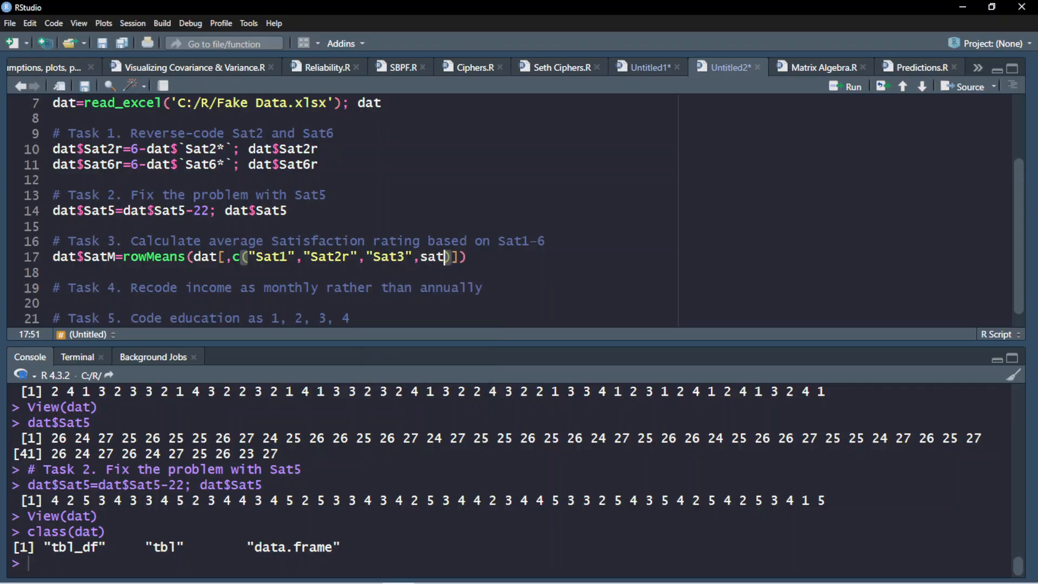
pyautogui.click(456, 340)
pyautogui.write(',s')
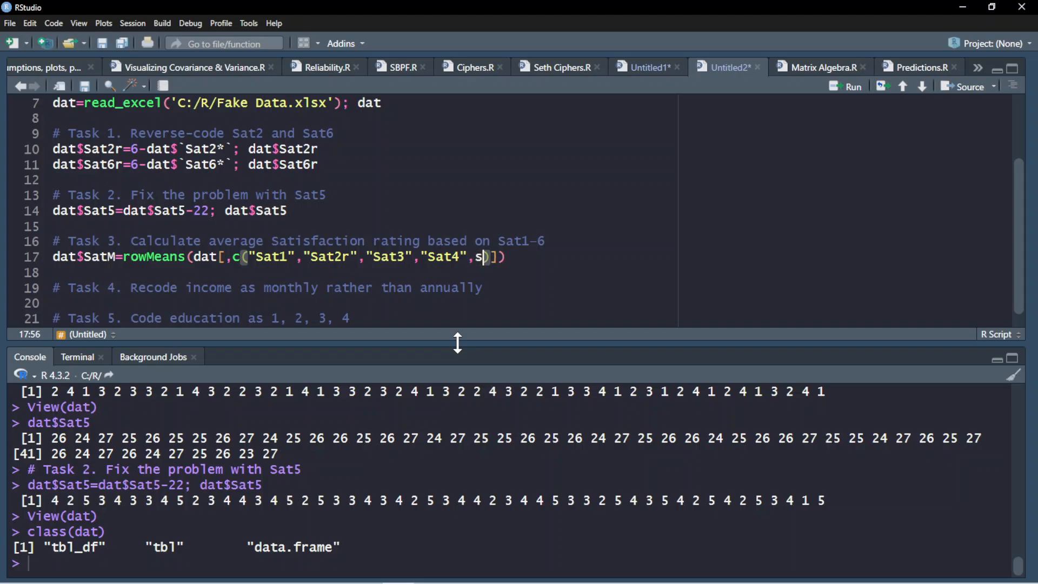
pyautogui.write('at')
pyautogui.click(504, 356)
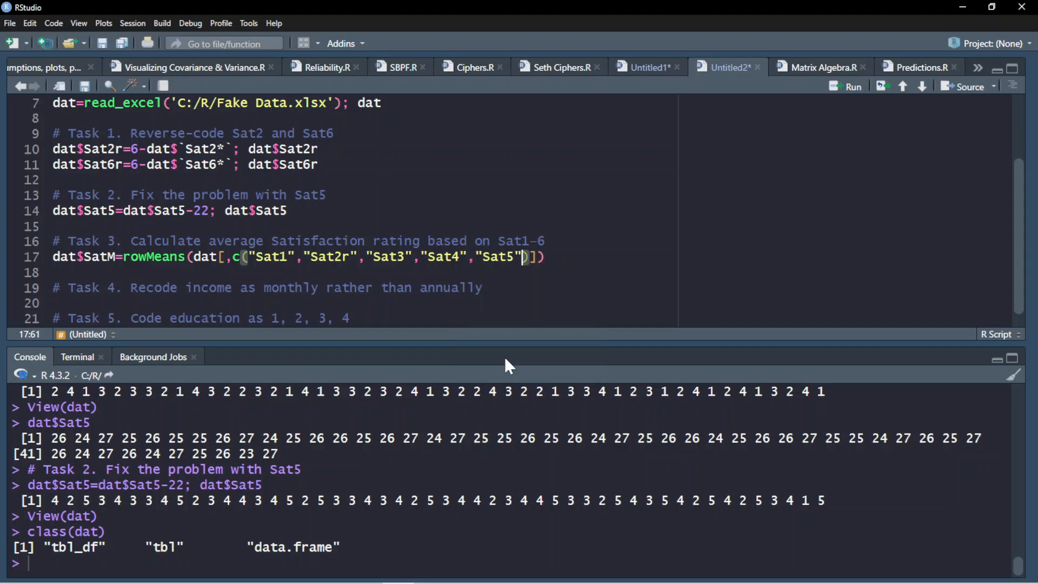
pyautogui.write(',sat')
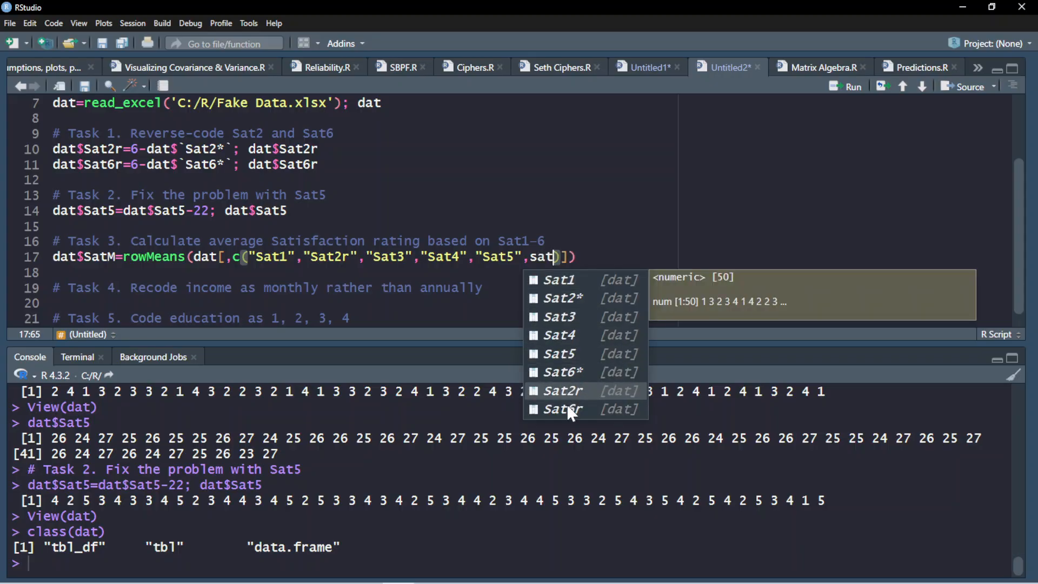
pyautogui.click(566, 410)
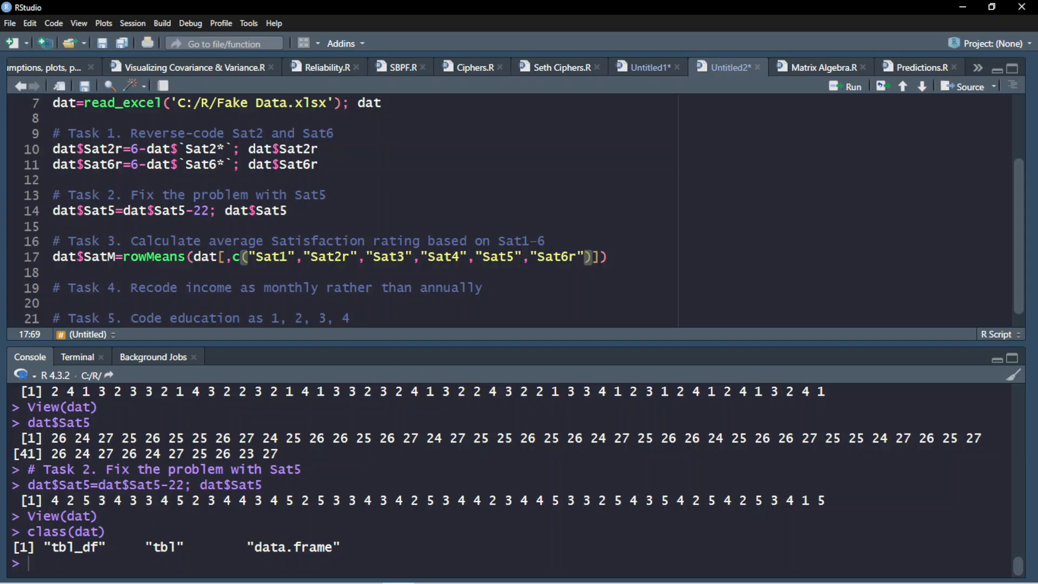
pyautogui.press('End')
pyautogui.write('; dat$SatM')
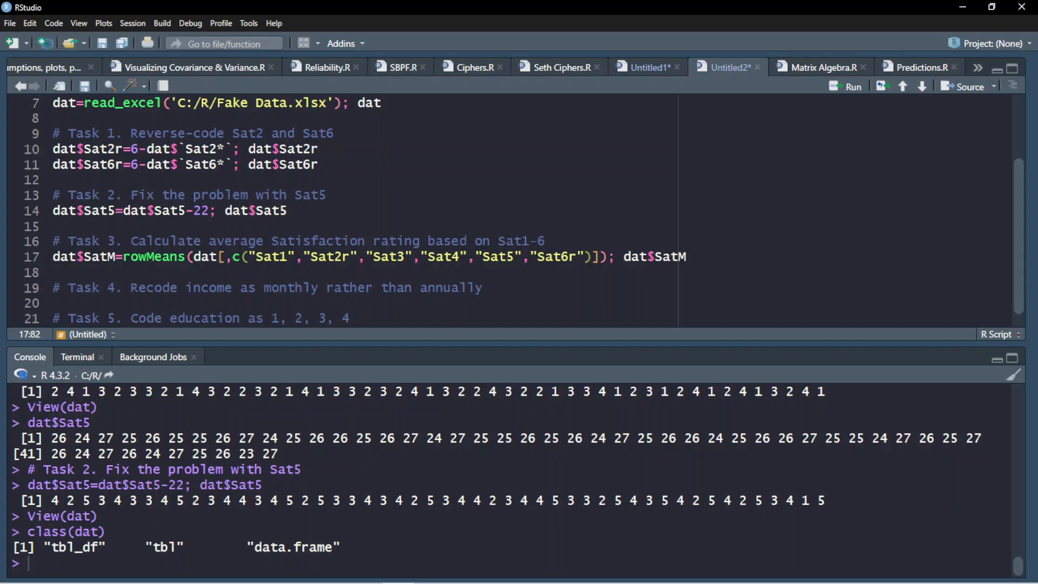
# Step: Review the Task 3 line part by part: the dat$SatM variable, the rowMeans function, the data frame, the blank row index and the column vector
pyautogui.moveTo(53, 257); pyautogui.dragTo(115, 258)
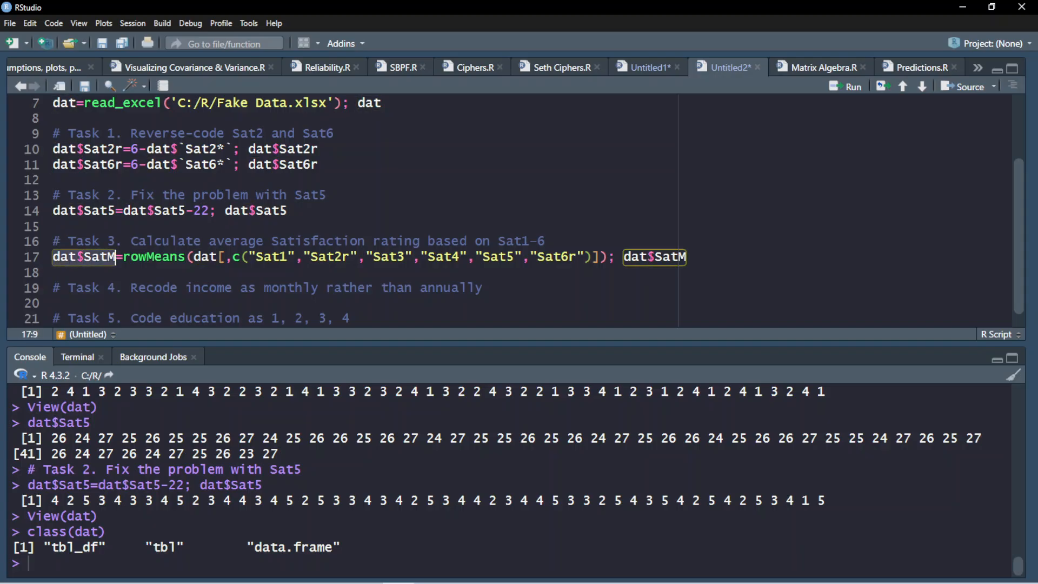
pyautogui.click(115, 258)
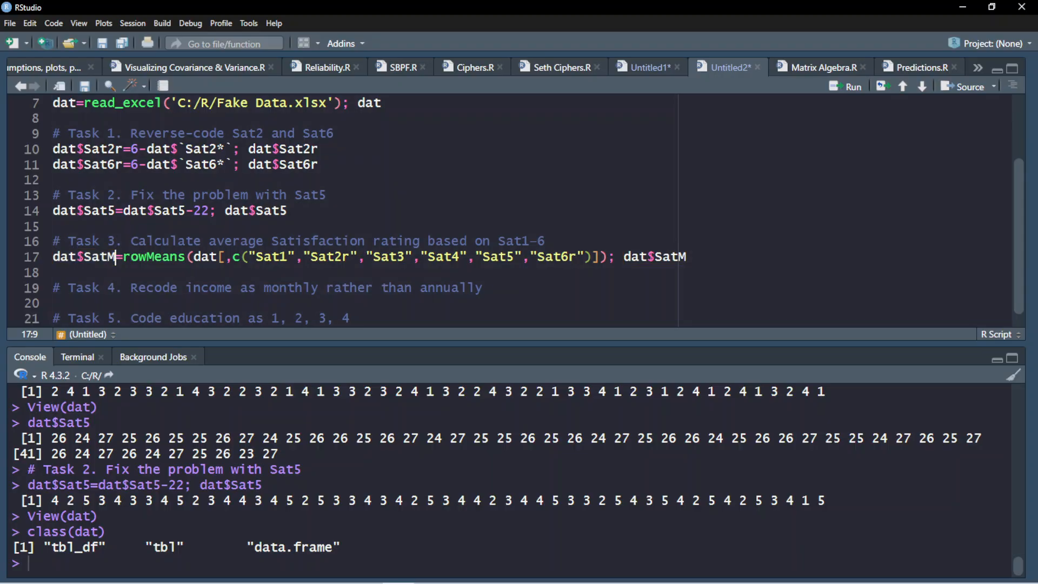
pyautogui.moveTo(115, 258); pyautogui.dragTo(188, 258)
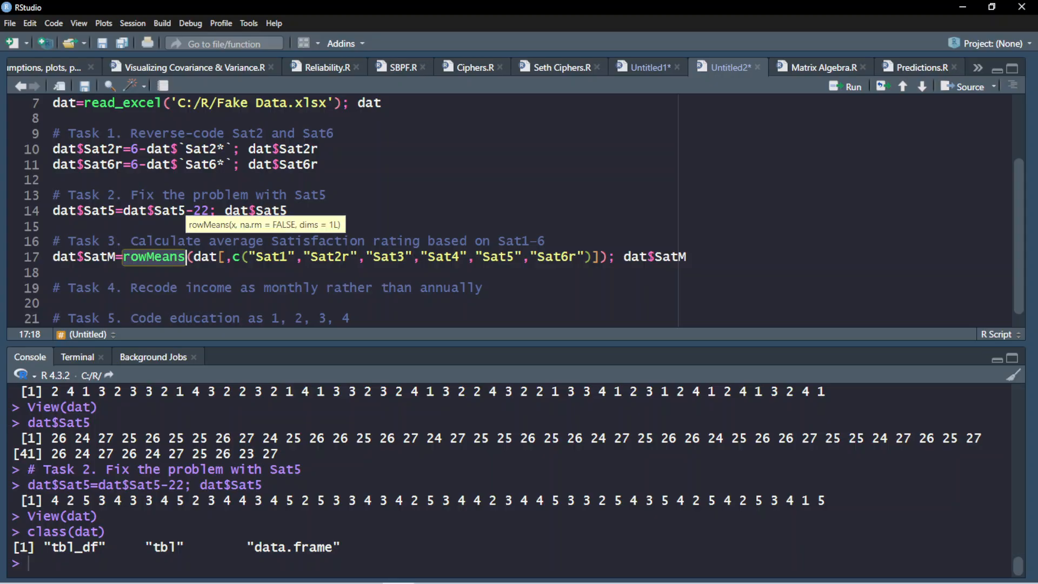
pyautogui.click(194, 257)
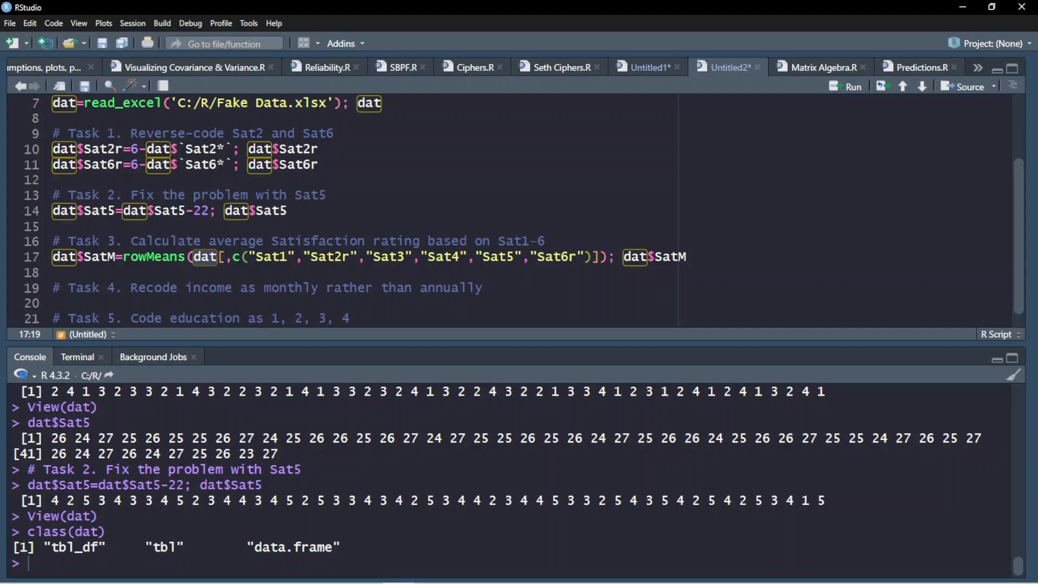
pyautogui.click(225, 257)
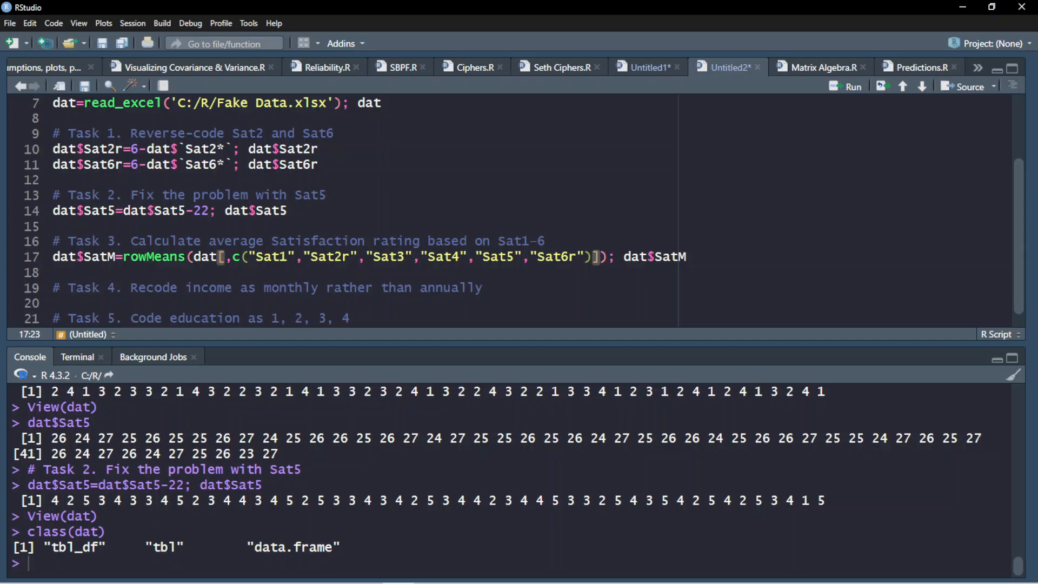
pyautogui.press('Right')
pyautogui.hotkey('shift', 'Right')
pyautogui.hotkey('shift', 'Right')
pyautogui.hotkey('shift', 'Right')
pyautogui.hotkey('shift', 'Right')
pyautogui.hotkey('shift', 'Right')
pyautogui.hotkey('shift', 'Right')
pyautogui.hotkey('shift', 'Right')
pyautogui.hotkey('shift', 'Right')
pyautogui.hotkey('shift', 'Right')
pyautogui.hotkey('shift', 'Right')
pyautogui.hotkey('shift', 'Right')
pyautogui.hotkey('shift', 'Right')
pyautogui.hotkey('shift', 'Right')
pyautogui.hotkey('shift', 'Right')
pyautogui.hotkey('shift', 'Right')
pyautogui.hotkey('shift', 'Right')
pyautogui.hotkey('shift', 'Right')
pyautogui.hotkey('shift', 'Right')
pyautogui.hotkey('shift', 'Right')
pyautogui.hotkey('shift', 'Right')
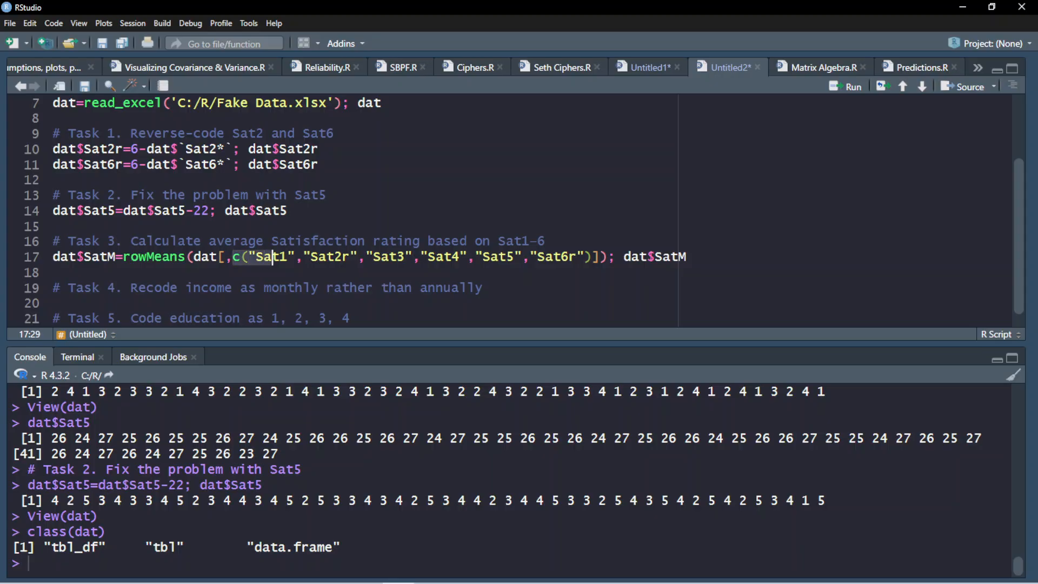
pyautogui.hotkey('shift', 'Right')
pyautogui.hotkey('shift', 'Right')
pyautogui.hotkey('shift', 'Right')
pyautogui.hotkey('shift', 'Right')
pyautogui.hotkey('shift', 'Right')
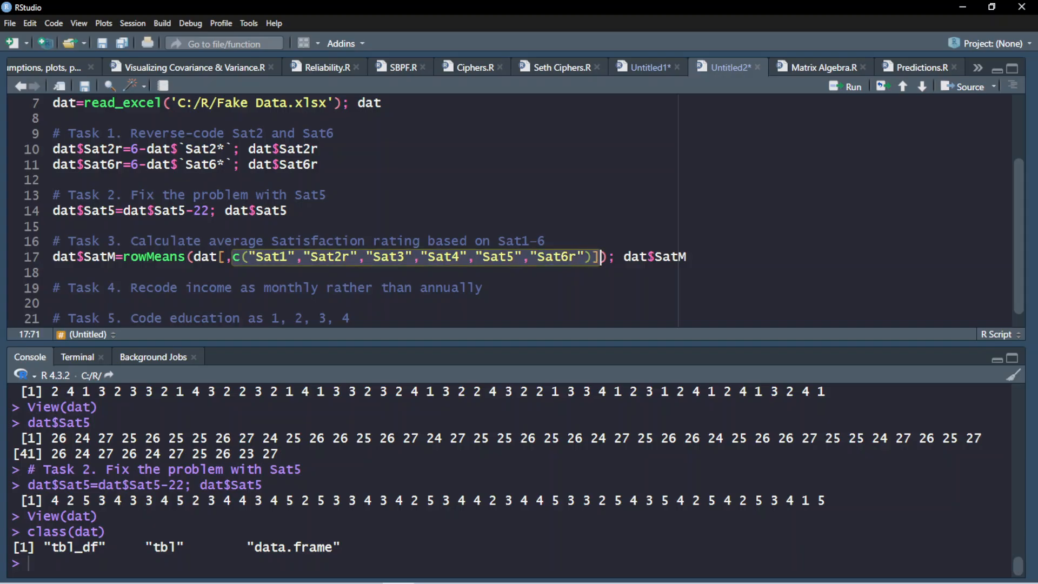
pyautogui.click(343, 259)
pyautogui.click(234, 257)
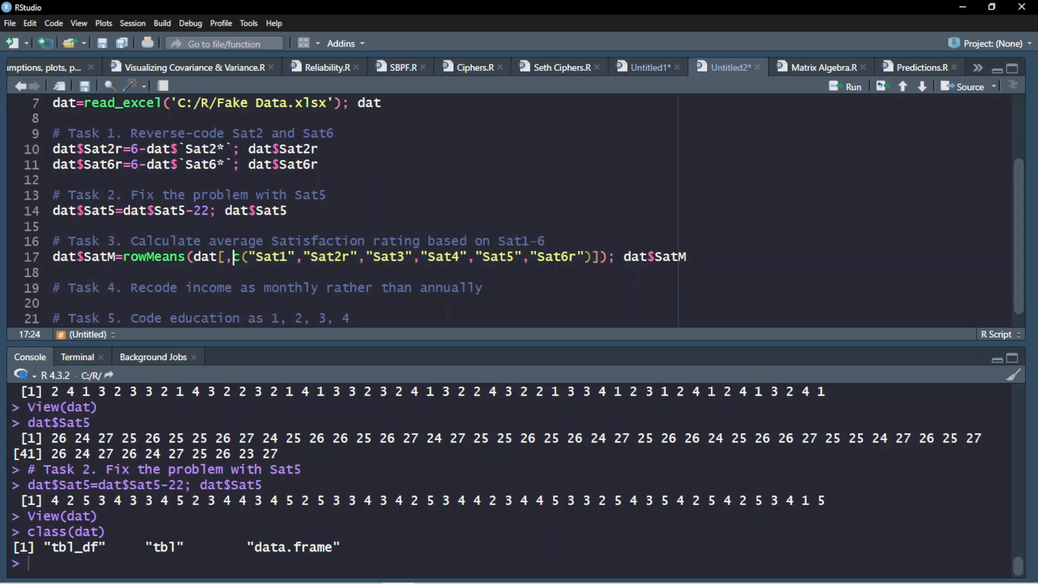
pyautogui.hotkey('shift', 'Right')
pyautogui.hotkey('shift', 'Left')
pyautogui.moveTo(585, 256); pyautogui.dragTo(608, 256)
# Step: Run the Task 3 rowMeans line and examine the first average satisfaction ratings in the console output
pyautogui.click(686, 257)
pyautogui.hotkey('ctrl', 'Return')
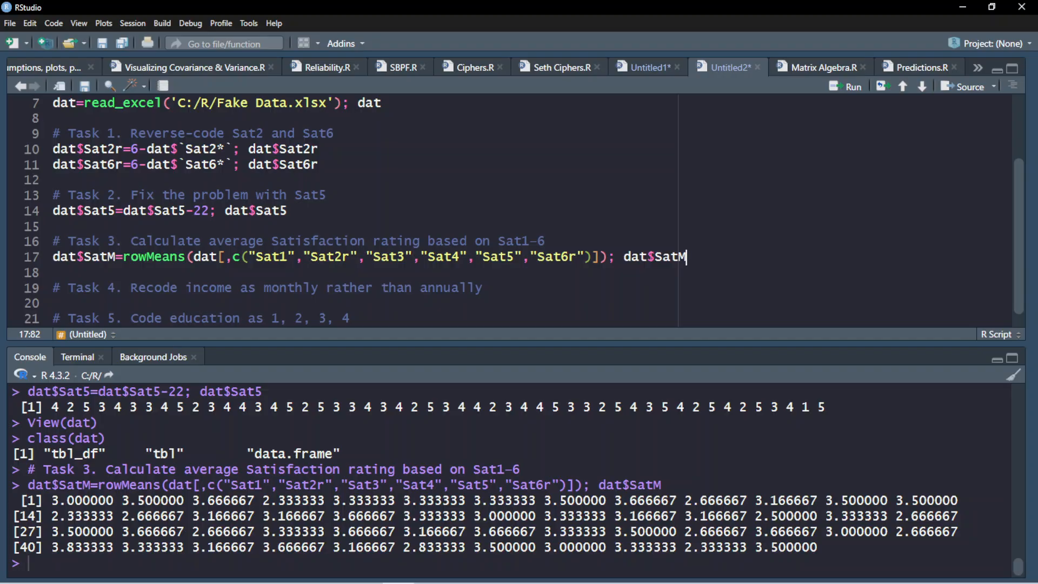
pyautogui.moveTo(52, 500); pyautogui.dragTo(193, 500)
pyautogui.click(246, 501)
pyautogui.doubleClick(208, 500)
pyautogui.click(216, 501)
# Step: Display the data frame with View(dat) to check the new SatM column, and close the data view
pyautogui.write('view(')
pyautogui.press('BackSpace')
pyautogui.press('BackSpace')
pyautogui.press('BackSpace')
pyautogui.press('BackSpace')
pyautogui.press('BackSpace')
pyautogui.write('Video')
pyautogui.press('BackSpace')
pyautogui.press('BackSpace')
pyautogui.press('BackSpace')
pyautogui.write('ew(')
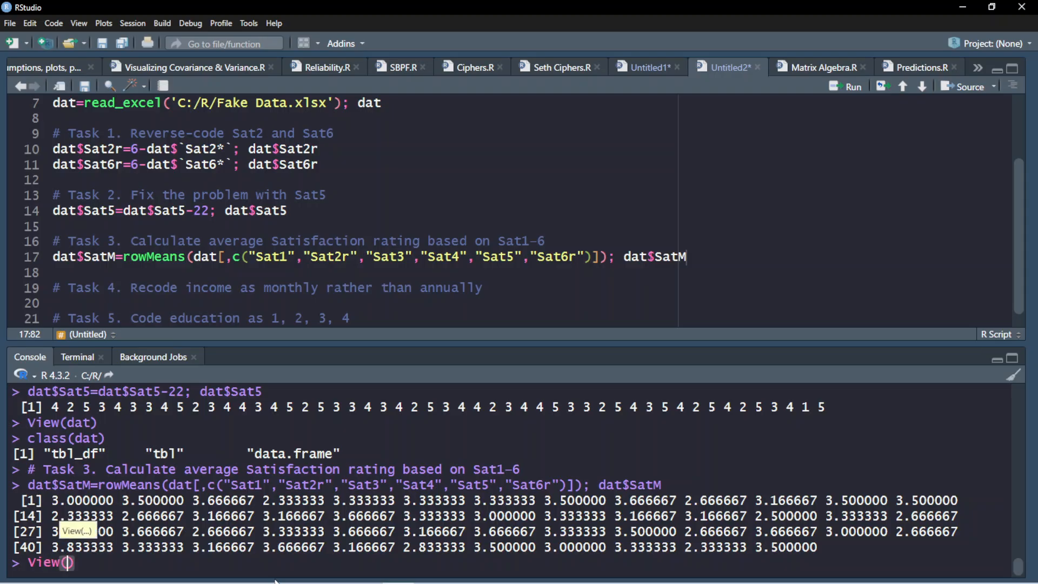
pyautogui.write('dat')
pyautogui.press('Return')
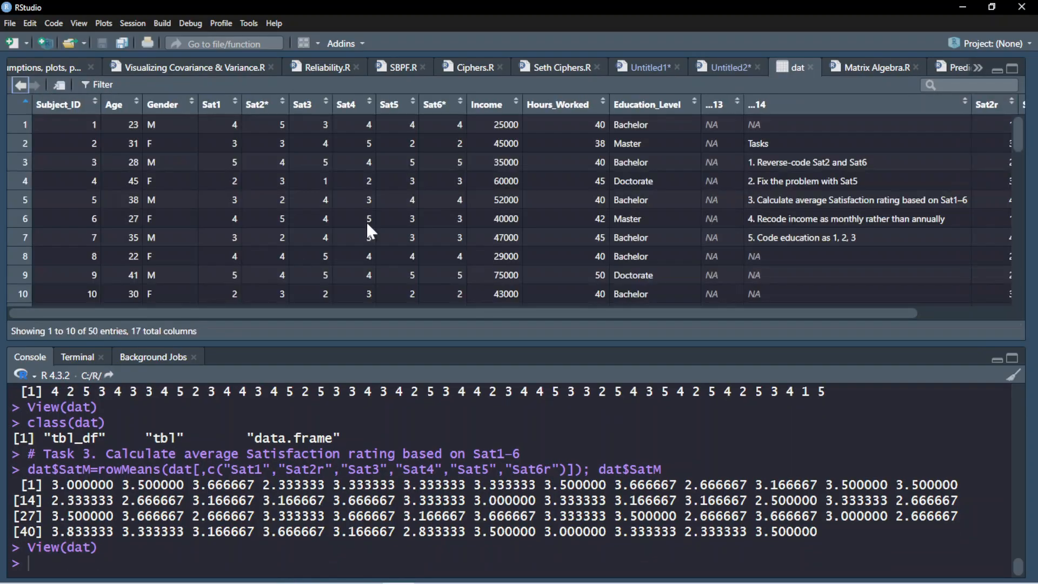
pyautogui.moveTo(375, 313); pyautogui.dragTo(674, 310)
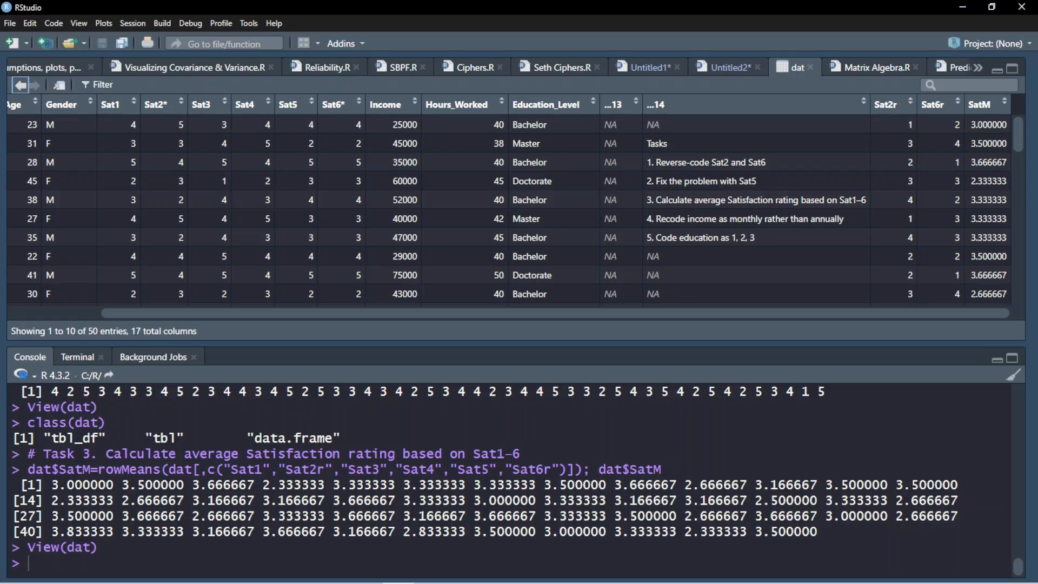
pyautogui.click(811, 68)
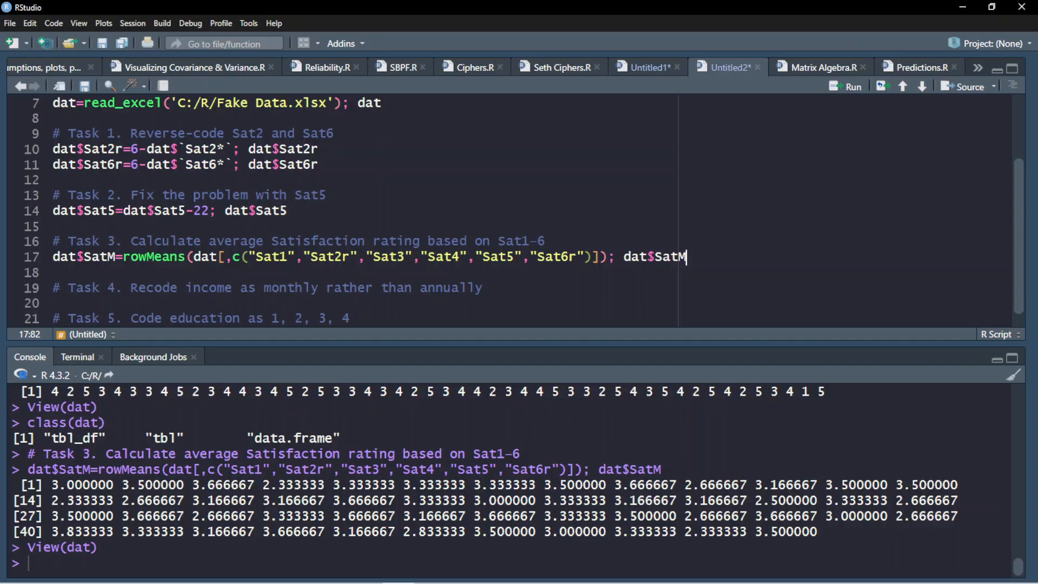
# Step: Start a new code line below the Task 4 comment with dat$Income= to overwrite the income variable
pyautogui.scroll(-1, 509, 211)
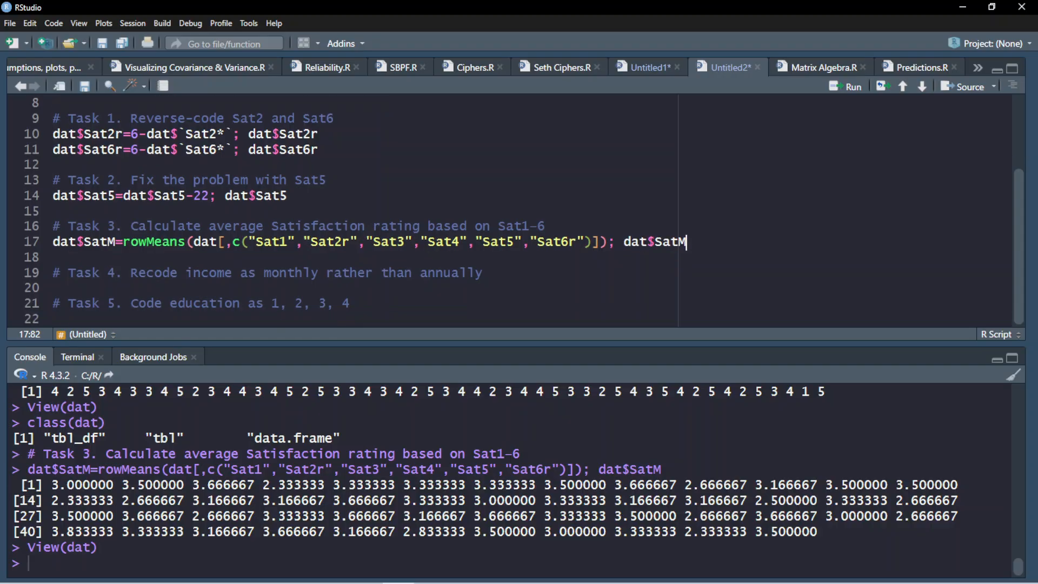
pyautogui.click(483, 273)
pyautogui.press('Return')
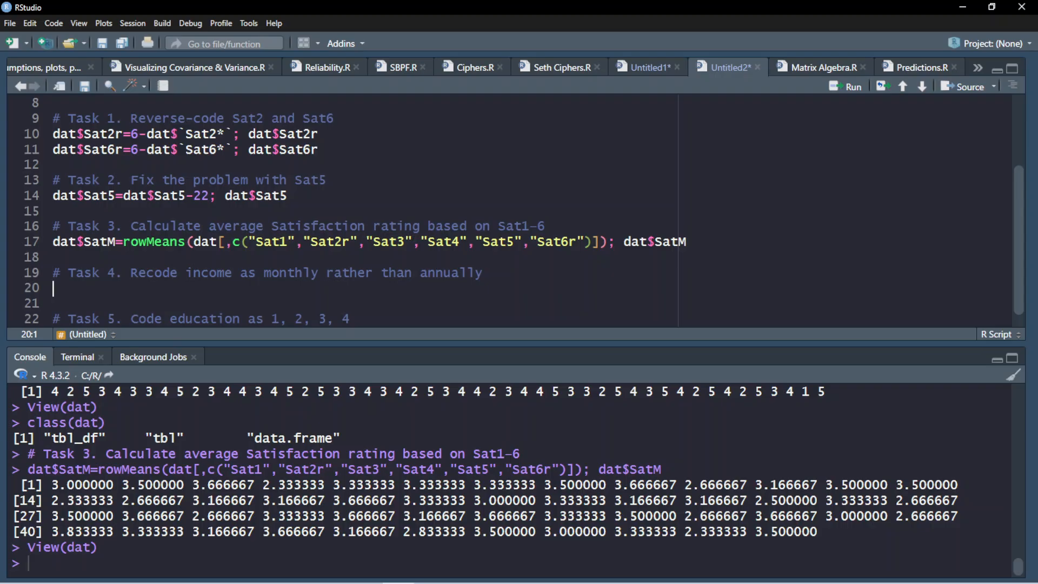
pyautogui.write('dat')
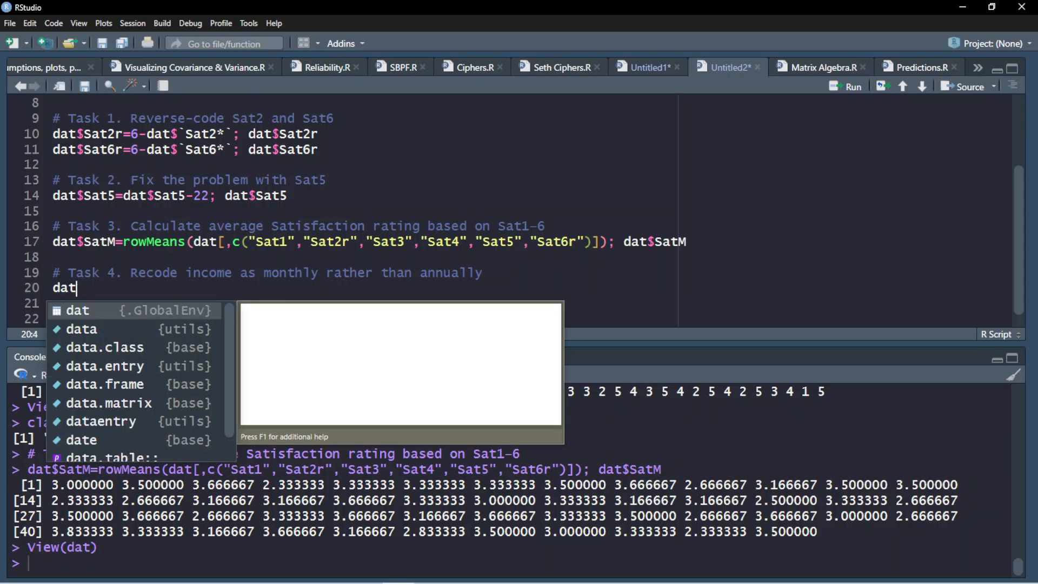
pyautogui.write('$inc')
pyautogui.press('Tab')
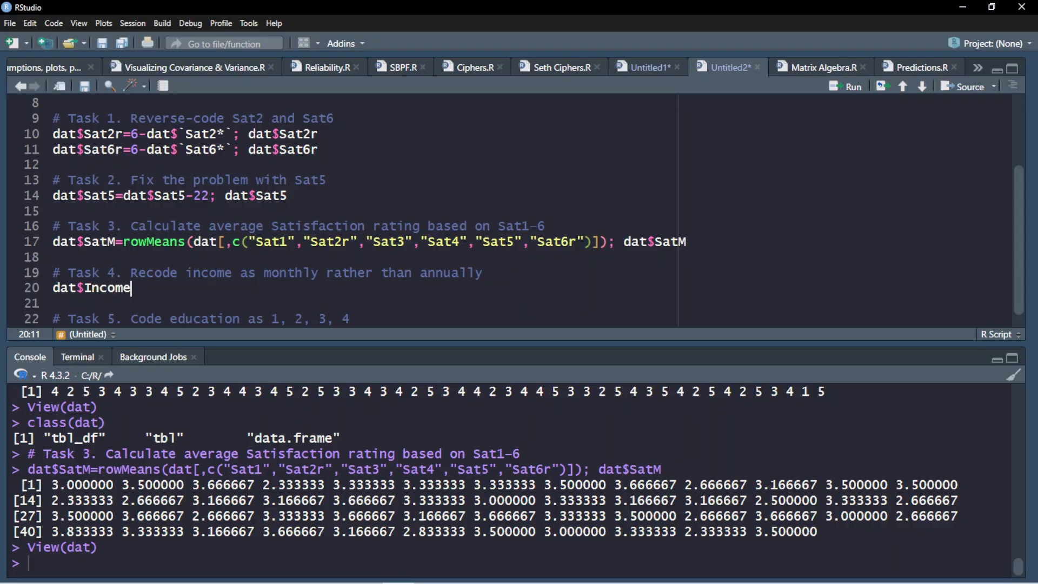
pyautogui.write('=')
# Step: Complete the Task 4 line with dat$Income/12 and append ; dat$Income to print the result
pyautogui.moveTo(132, 289); pyautogui.dragTo(1, 292)
pyautogui.hotkey('ctrl', 'c')
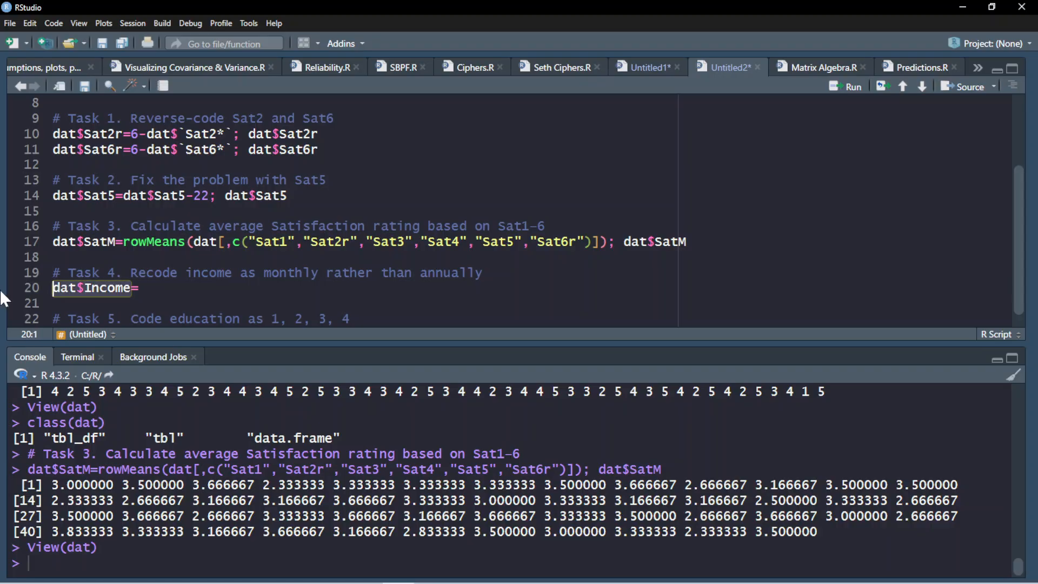
pyautogui.click(140, 289)
pyautogui.hotkey('ctrl', 'v')
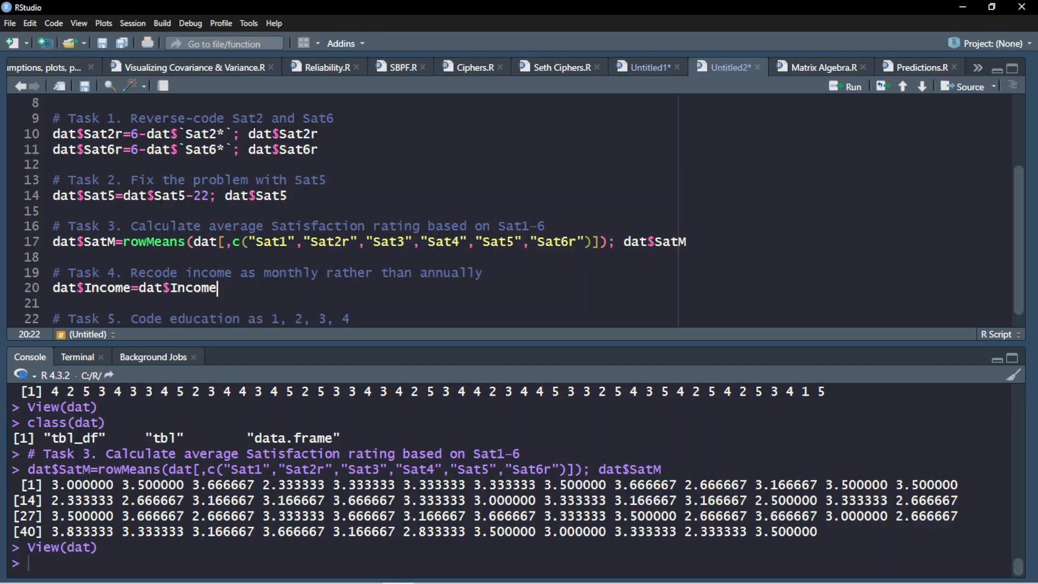
pyautogui.write('/12; dat')
pyautogui.press('BackSpace')
pyautogui.press('BackSpace')
pyautogui.press('BackSpace')
pyautogui.hotkey('ctrl', 'v')
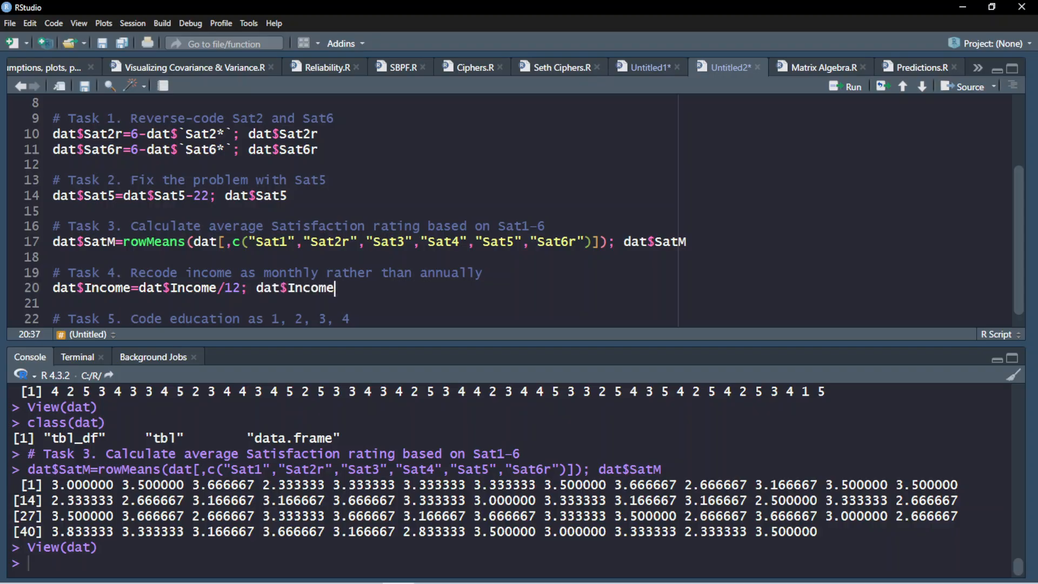
# Step: Run the Task 4 income line and examine the monthly income values in the console
pyautogui.hotkey('ctrl', 'Return')
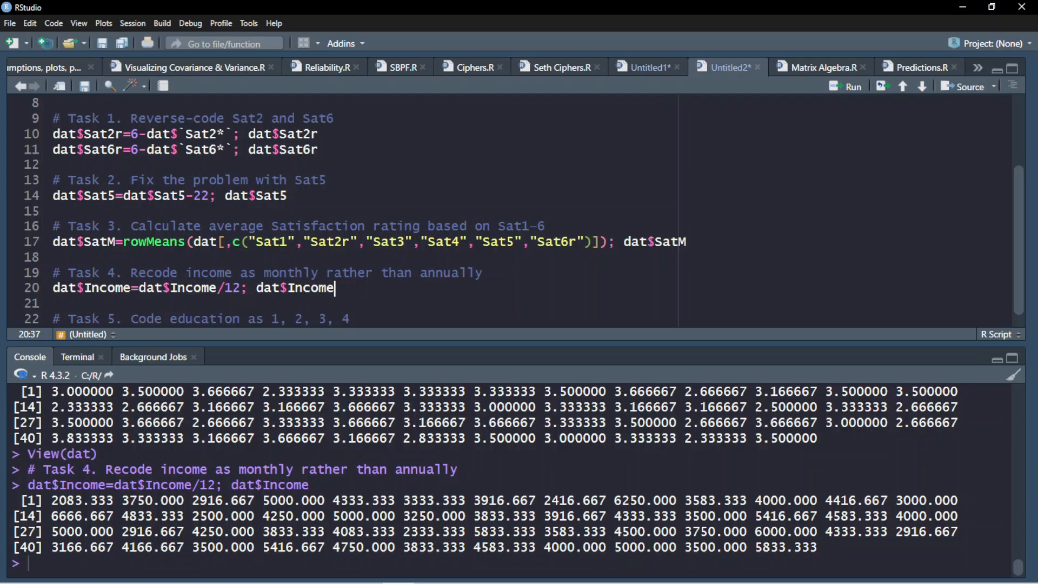
pyautogui.moveTo(263, 500); pyautogui.dragTo(317, 500)
pyautogui.click(323, 501)
pyautogui.scroll(-1, 513, 210)
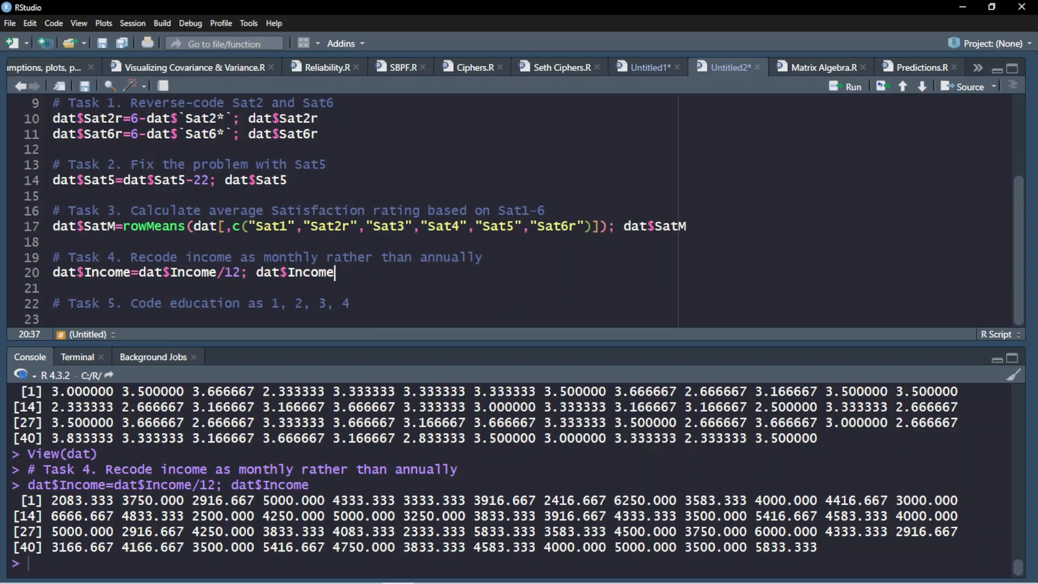
# Step: Add an alternative line dat$inc_month=dat$Income/12 below the Task 4 income line
pyautogui.press('Return')
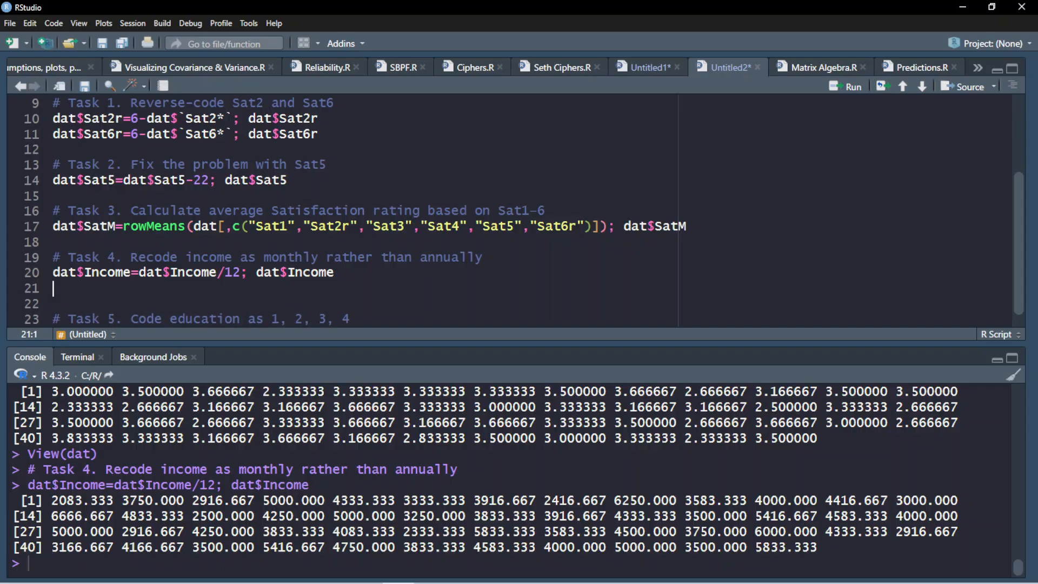
pyautogui.write('dat$inc_n')
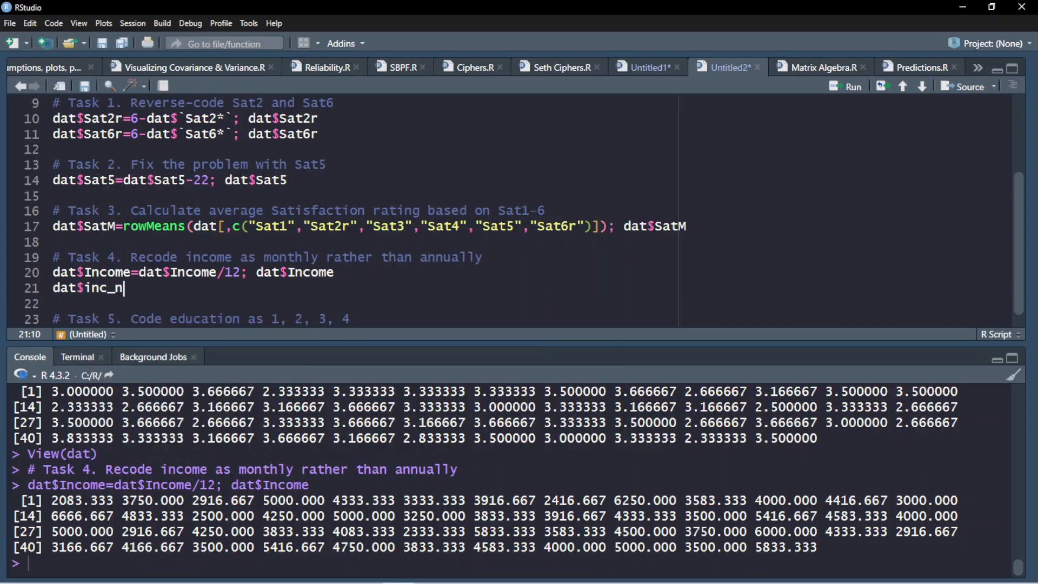
pyautogui.press('BackSpace')
pyautogui.write('month=')
pyautogui.moveTo(139, 272); pyautogui.dragTo(241, 272)
pyautogui.hotkey('ctrl', 'c')
pyautogui.click(164, 288)
pyautogui.hotkey('ctrl', 'v')
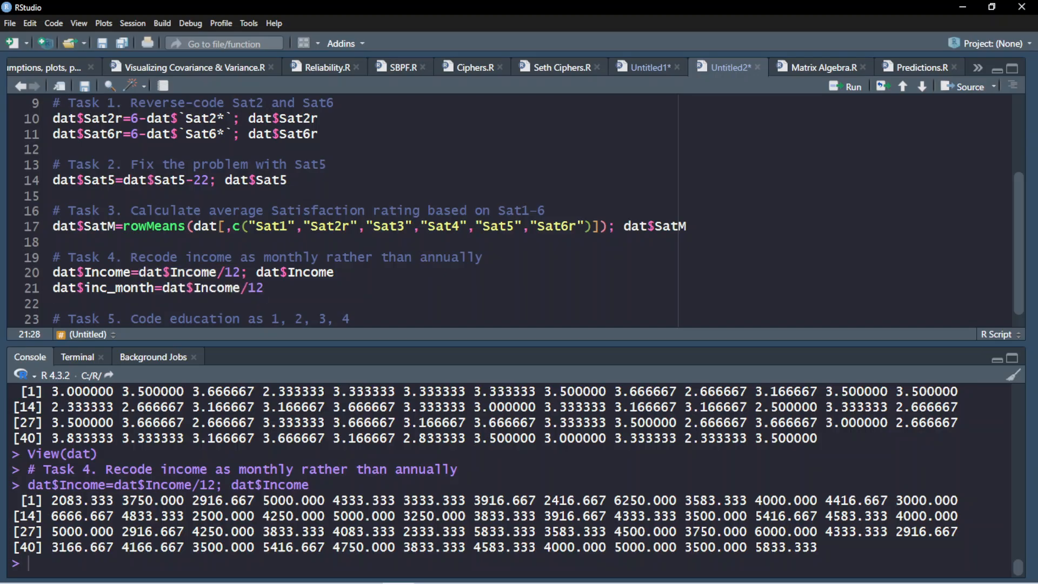
# Step: Delete the dat$inc_month line below the Task 4 income line
pyautogui.moveTo(53, 288); pyautogui.dragTo(265, 288)
pyautogui.click(266, 288)
pyautogui.hotkey('shift', 'Home')
pyautogui.press('BackSpace')
pyautogui.press('BackSpace')
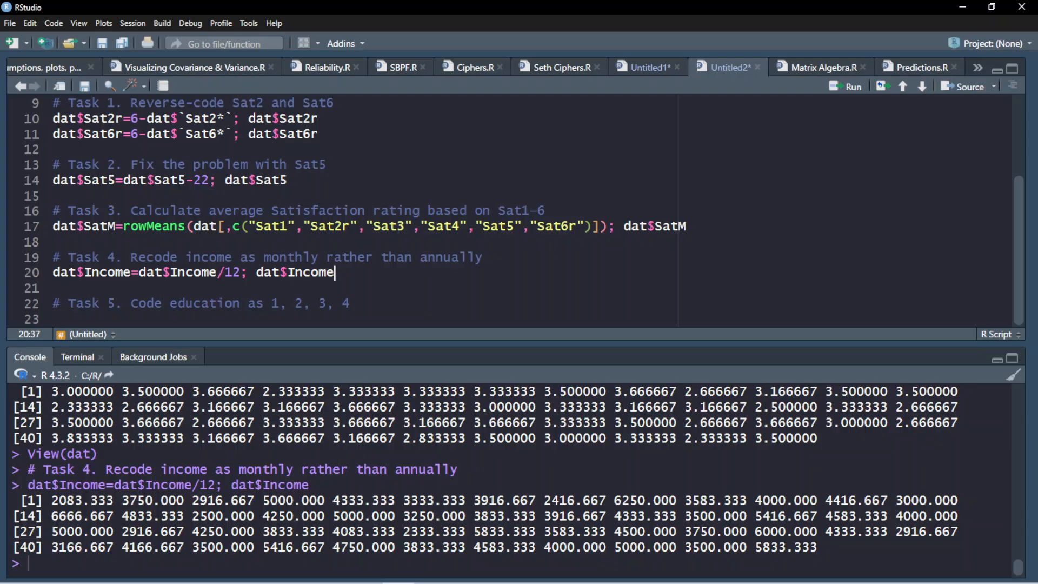
# Step: Start the code line below the Task 5 comment with dat$Education_Level=factor
pyautogui.click(54, 319)
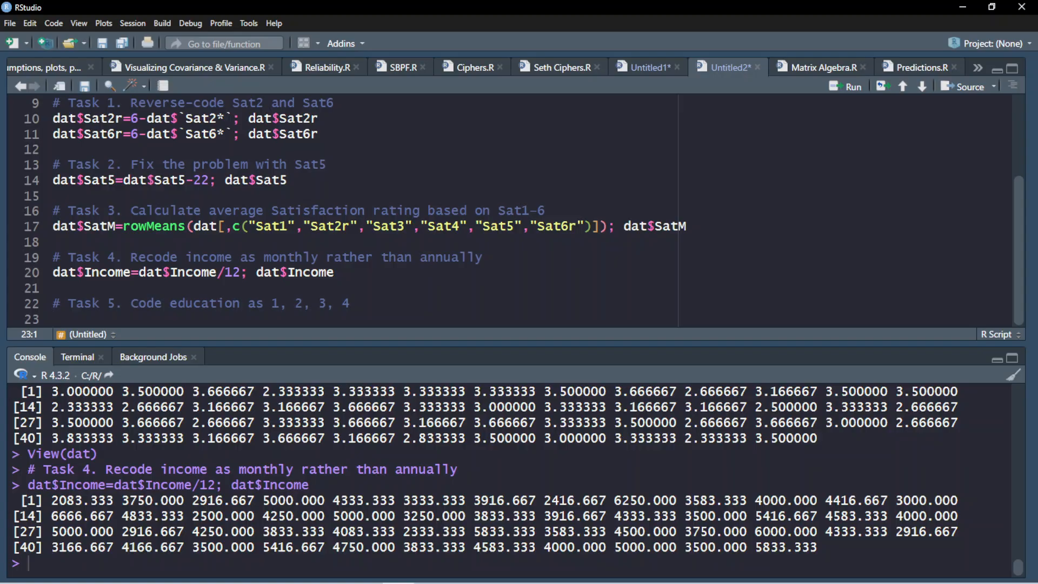
pyautogui.write('dat$')
pyautogui.press('Up')
pyautogui.press('Up')
pyautogui.press('Up')
pyautogui.press('Up')
pyautogui.press('Up')
pyautogui.press('Up')
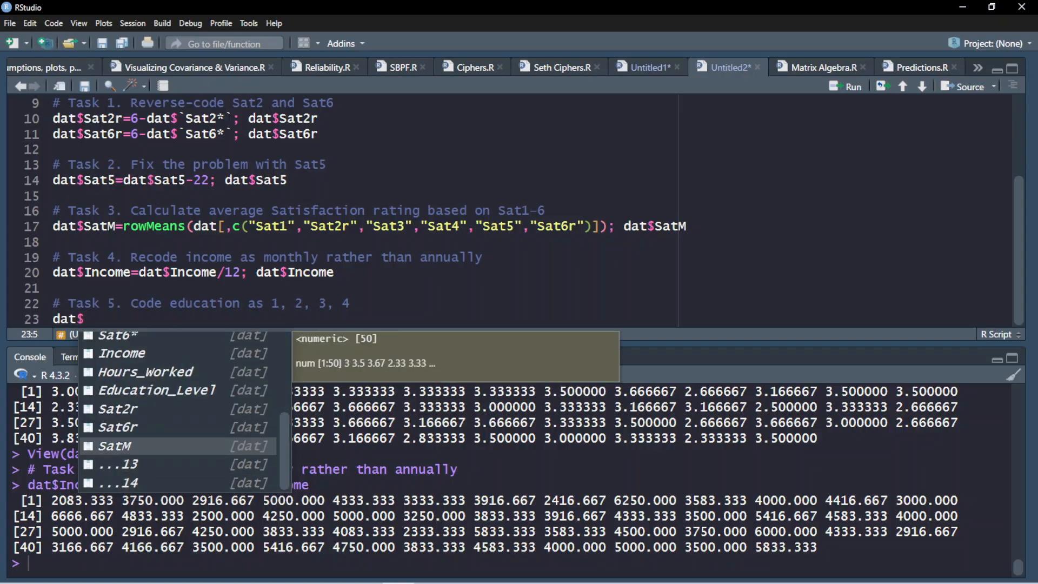
pyautogui.press('Return')
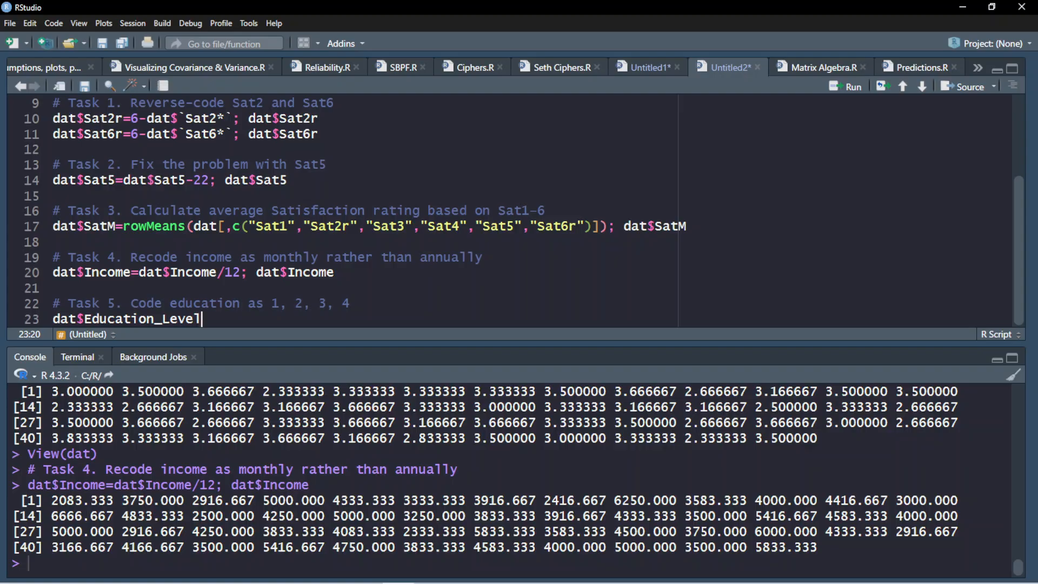
pyautogui.write('=')
pyautogui.write('factor')
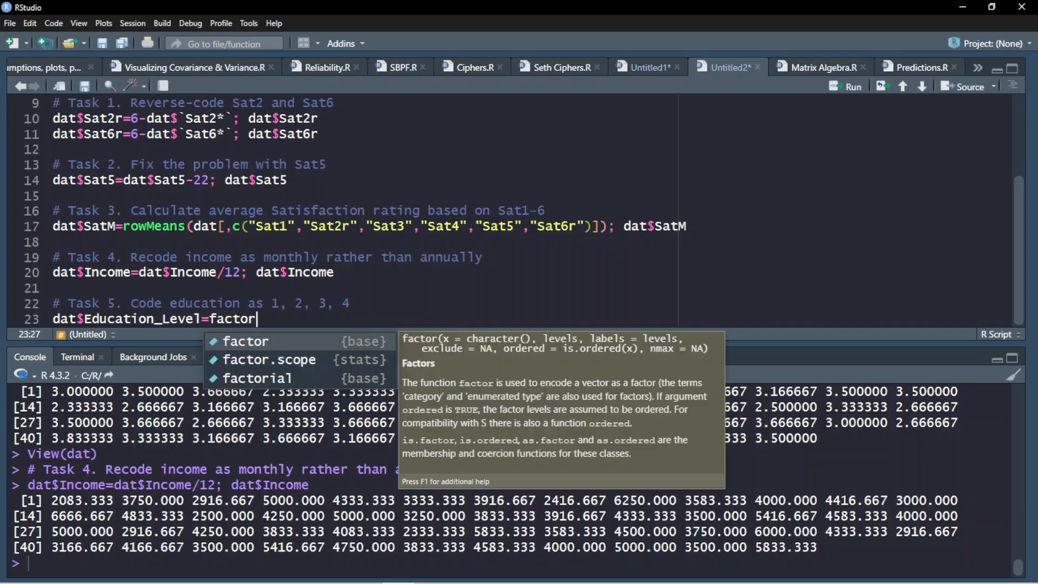
pyautogui.press('Escape')
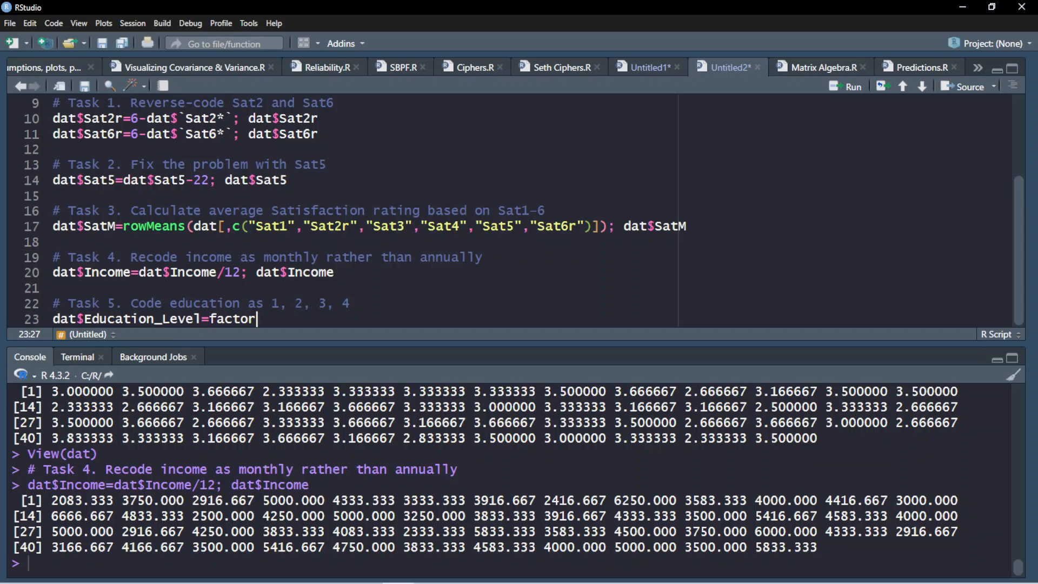
# Step: Check the education variable's data type by running class(dat$Education_Level) on a scratch line below the Task 5 code
pyautogui.press('Return')
pyautogui.press('Return')
pyautogui.press('Return')
pyautogui.write('class')
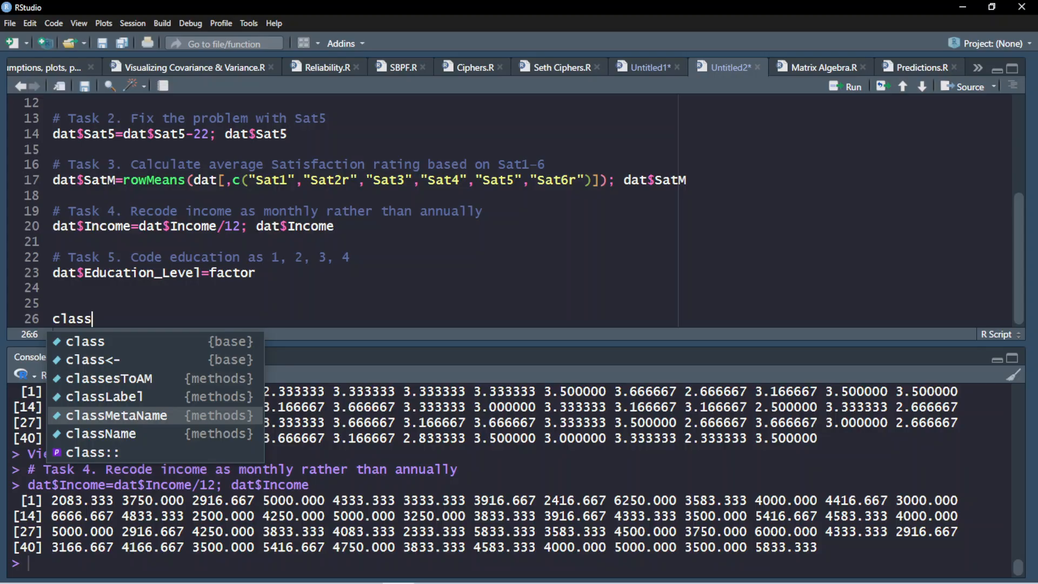
pyautogui.press('Escape')
pyautogui.moveTo(193, 272); pyautogui.dragTo(42, 276)
pyautogui.hotkey('ctrl', 'c')
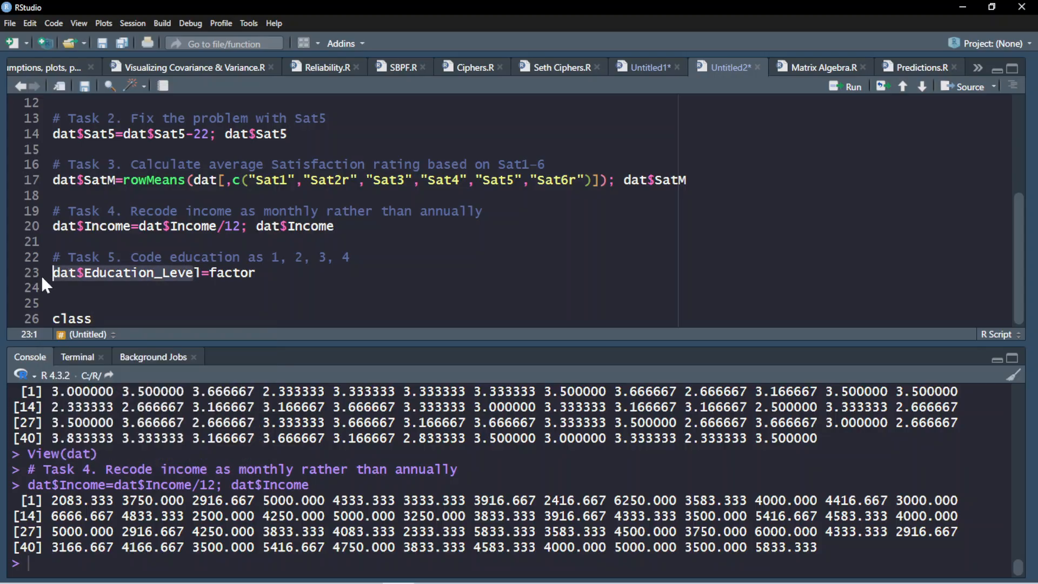
pyautogui.click(94, 319)
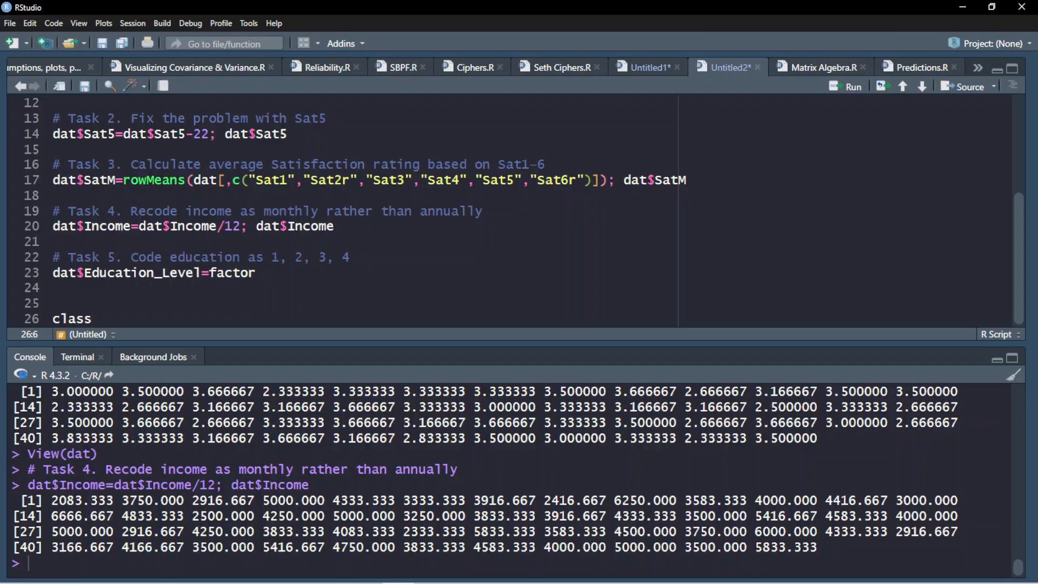
pyautogui.write('(')
pyautogui.hotkey('ctrl', 'v')
pyautogui.hotkey('ctrl', 'Return')
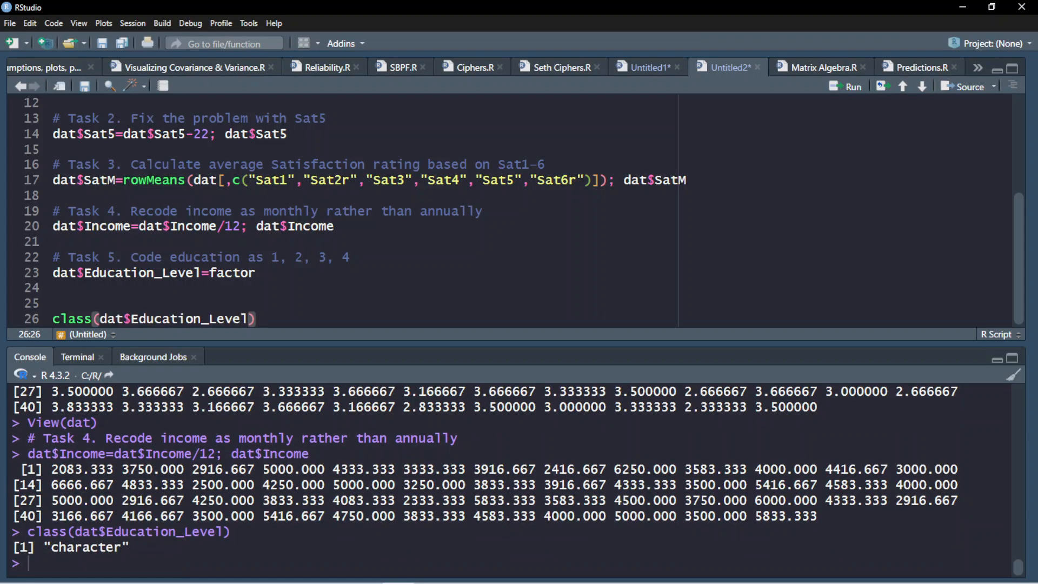
# Step: Remove the scratch class() line and return to the end of the Task 5 factor line
pyautogui.press('Right')
pyautogui.hotkey('shift', 'Home')
pyautogui.press('BackSpace')
pyautogui.press('BackSpace')
pyautogui.press('BackSpace')
pyautogui.press('Left')
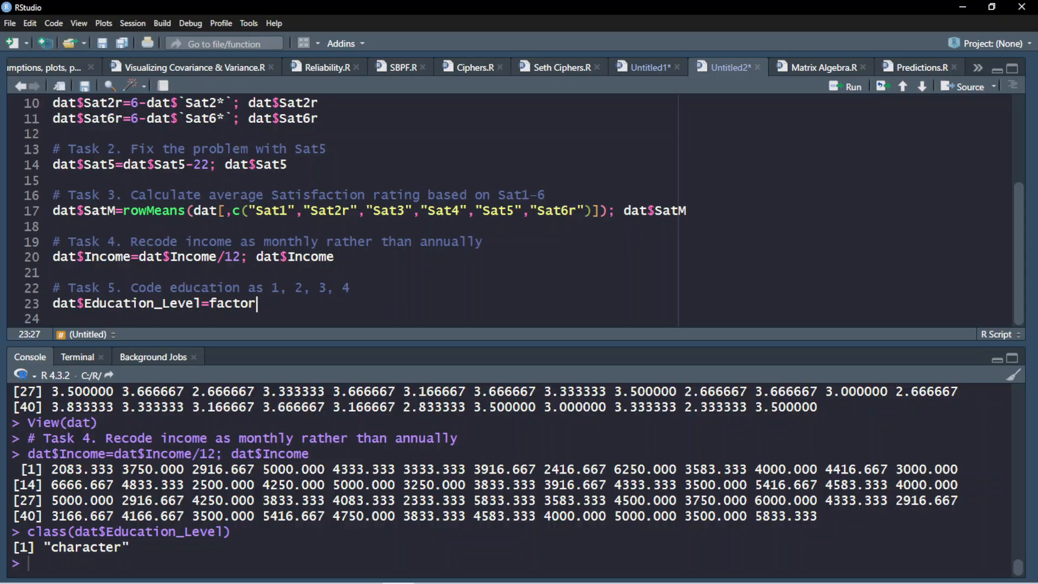
# Step: Open the factor call's parentheses and give it dat$Education_Level as the first argument
pyautogui.write('(')
pyautogui.moveTo(201, 303); pyautogui.dragTo(52, 306)
pyautogui.hotkey('ctrl', 'c')
pyautogui.click(264, 304)
pyautogui.hotkey('ctrl', 'v')
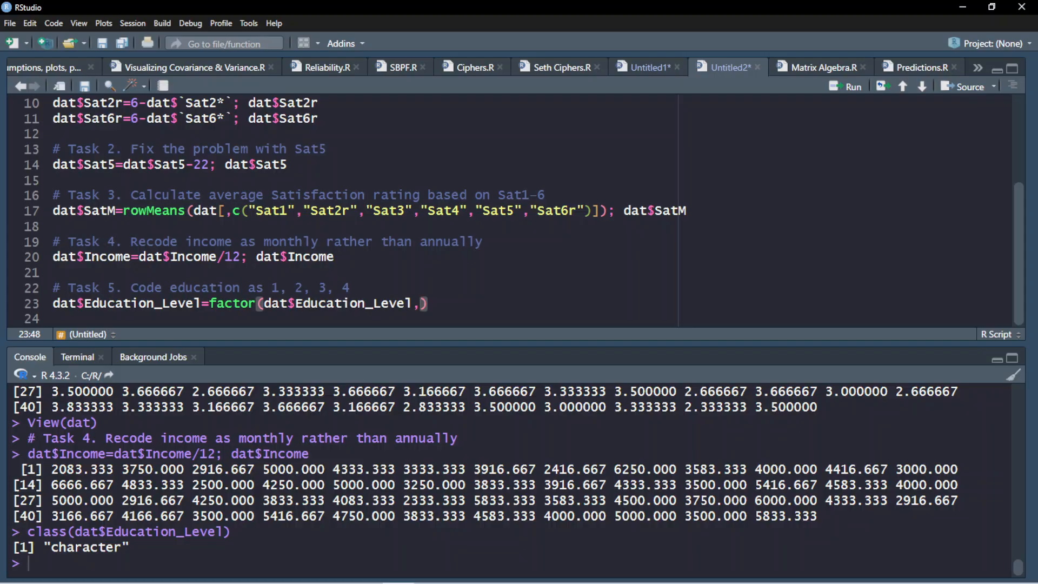
# Step: Add the argument levels=c('Associate','Bachelor','Master','Doctorate') to the factor call
pyautogui.write('levels=')
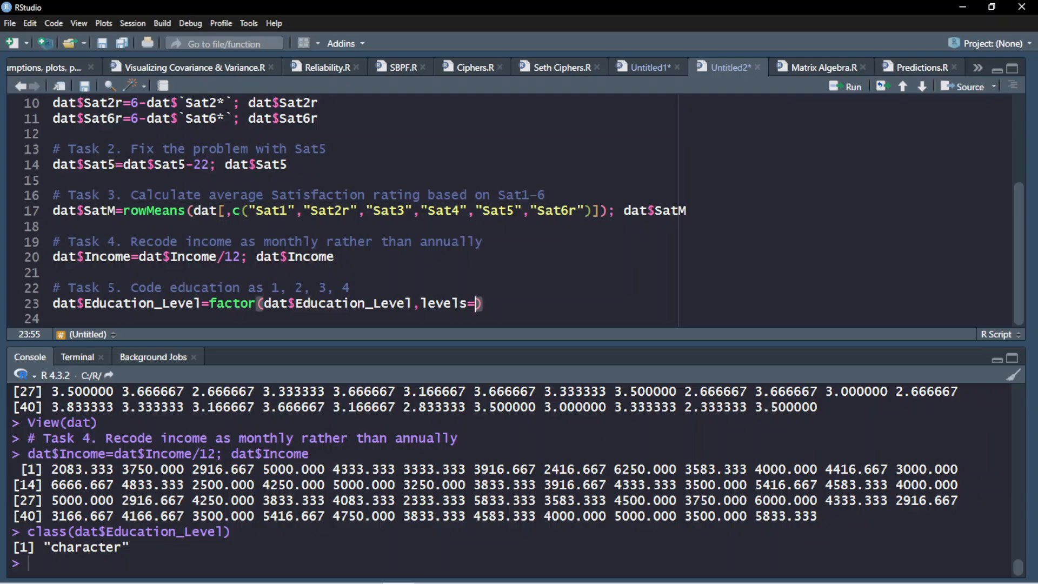
pyautogui.write('c')
pyautogui.write("('")
pyautogui.write("Associate','Ba")
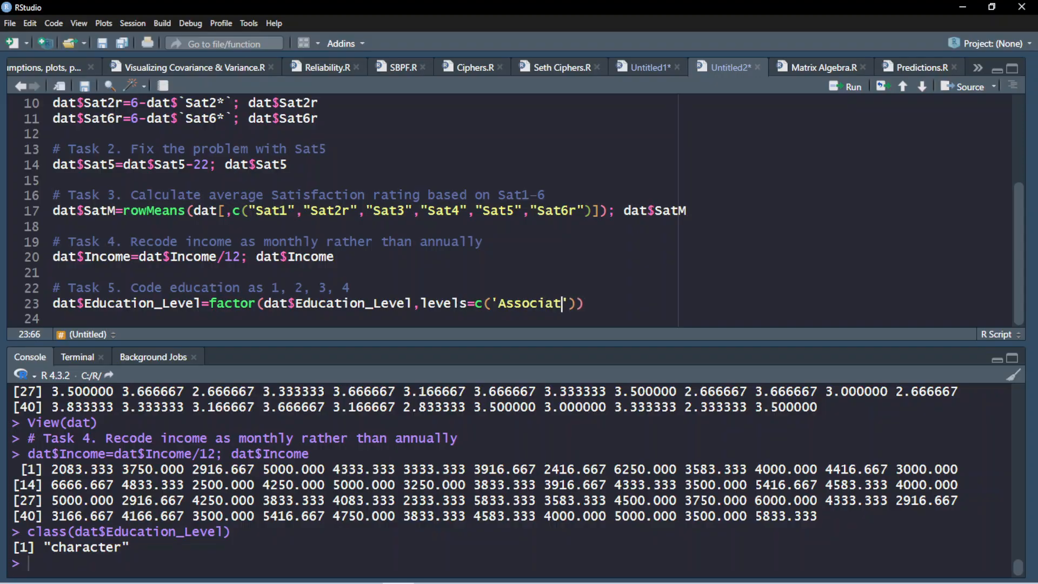
pyautogui.write("chelor','Master'")
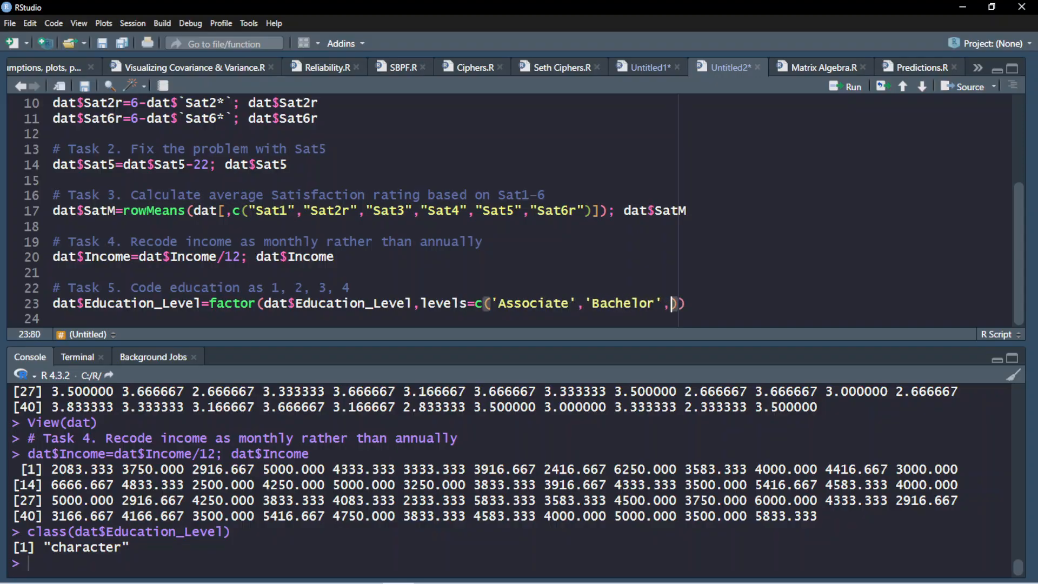
pyautogui.write(",'Doctorate")
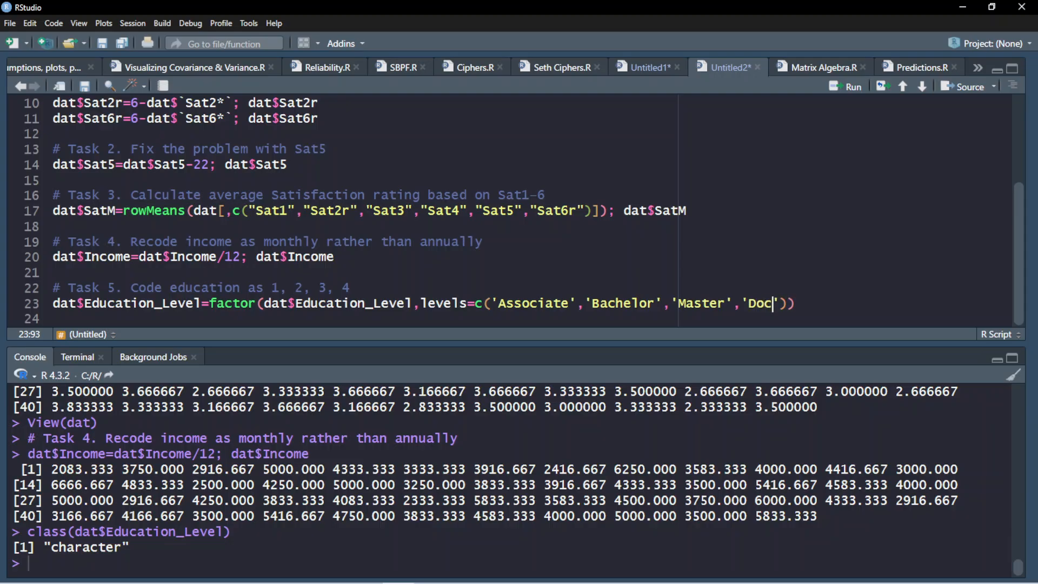
pyautogui.write("')")
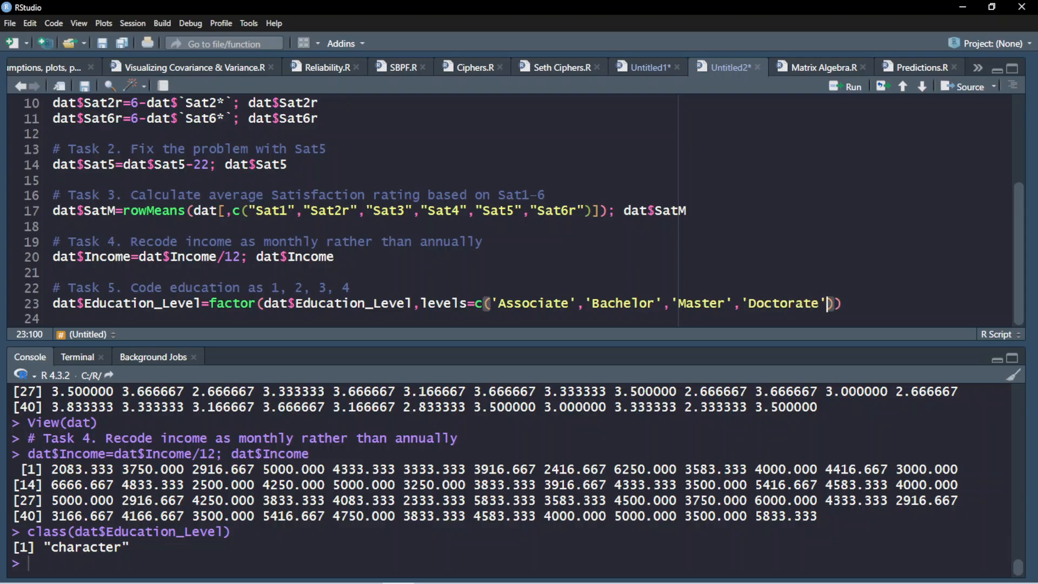
# Step: Begin another argument, levels=c, in the factor call and put each levels argument on its own line
pyautogui.write(',levels')
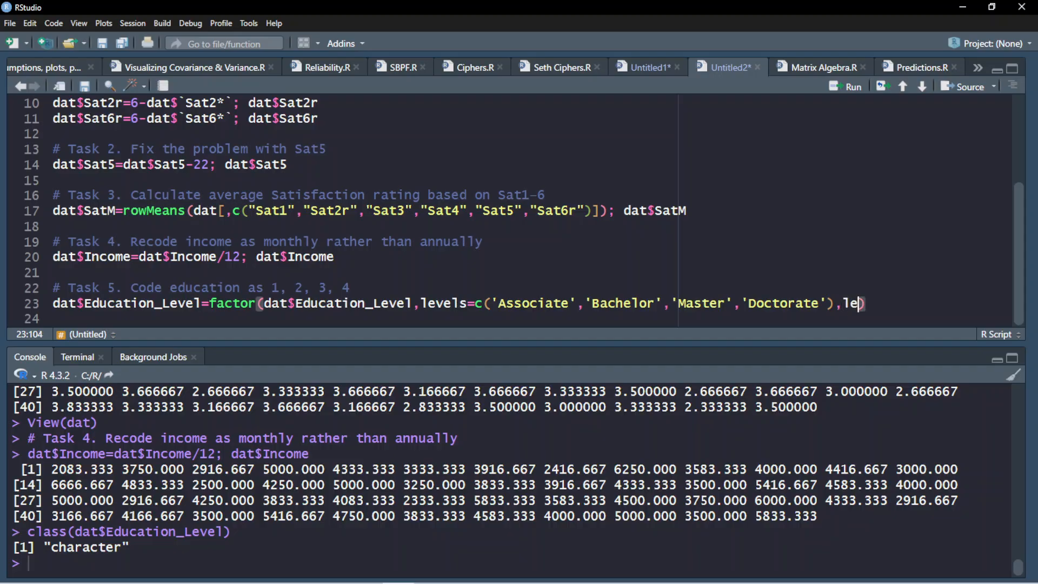
pyautogui.write('=c')
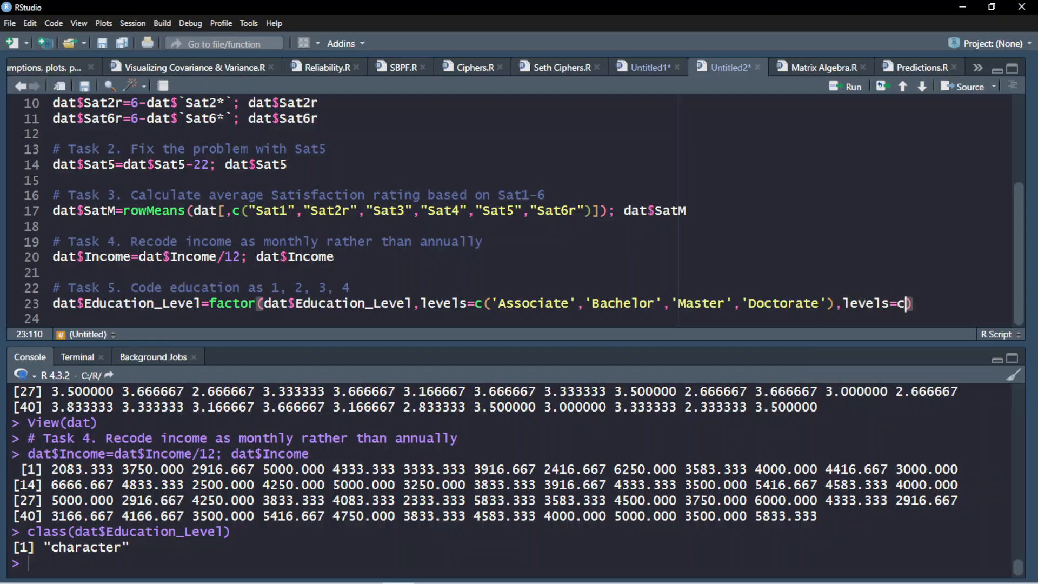
pyautogui.click(420, 304)
pyautogui.press('Return')
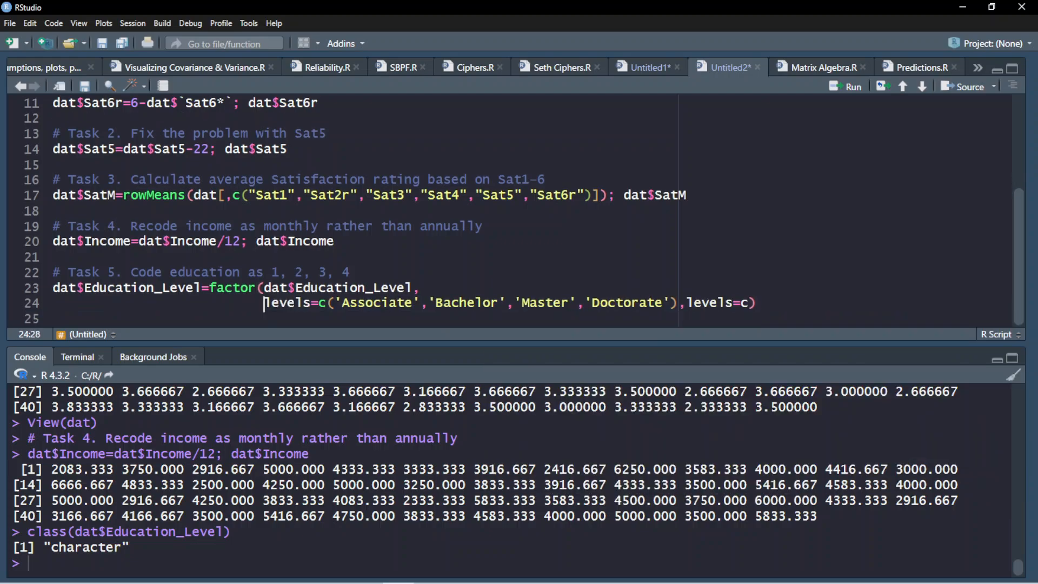
pyautogui.click(686, 303)
pyautogui.press('Return')
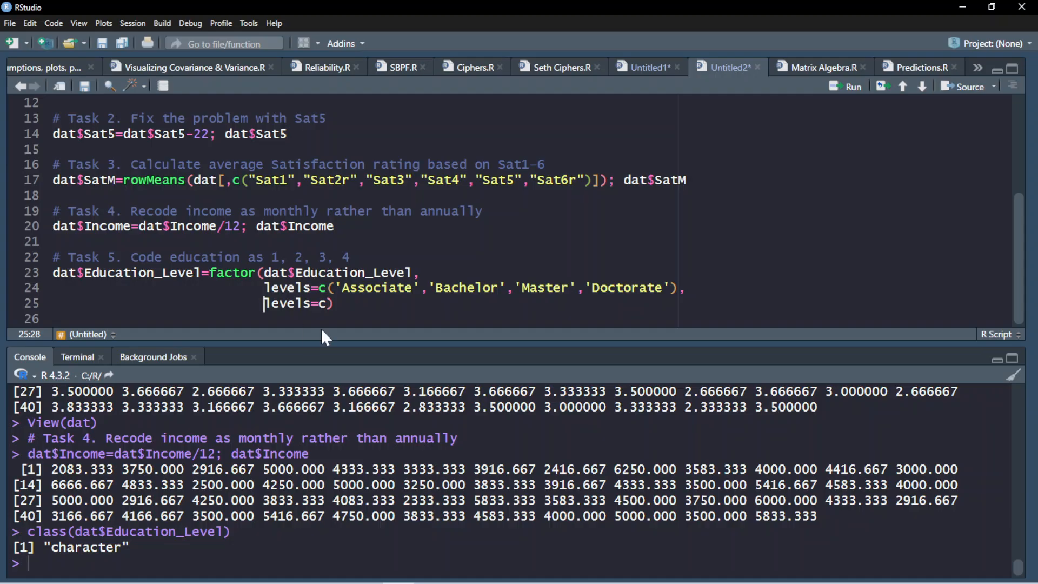
# Step: Complete the second levels argument as c(1:4), append ; dat$Education_Level to print the result, and run the Task 5 code
pyautogui.click(326, 304)
pyautogui.write("('")
pyautogui.press('BackSpace')
pyautogui.write('1:4))')
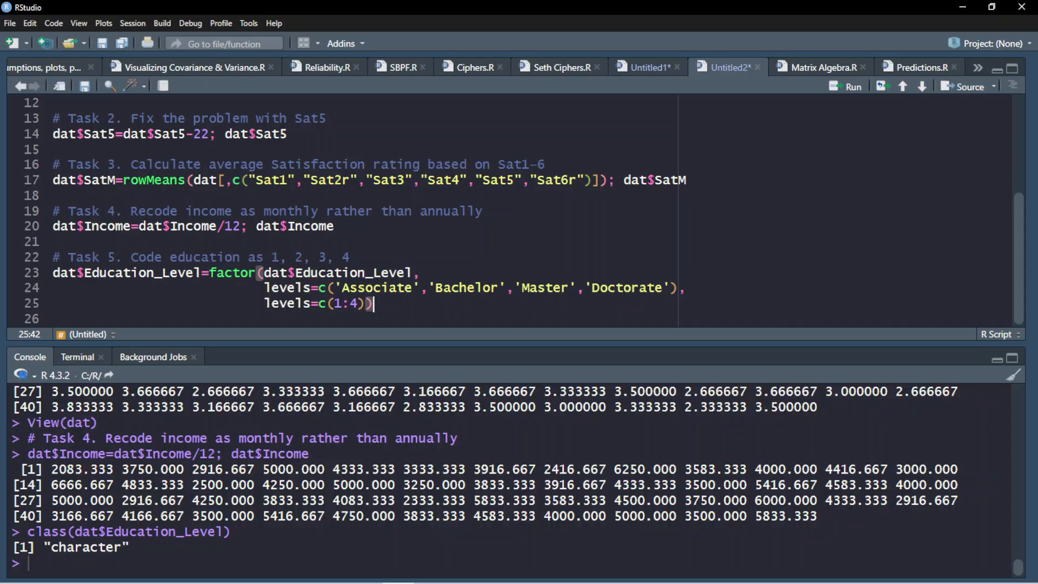
pyautogui.write(';')
pyautogui.hotkey('ctrl', 'v')
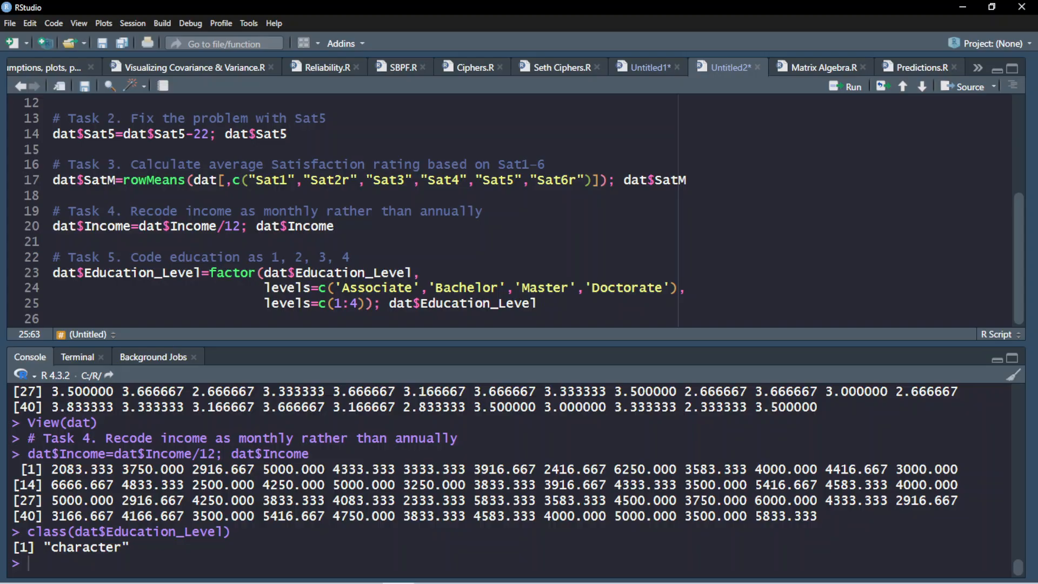
pyautogui.hotkey('ctrl', 'Return')
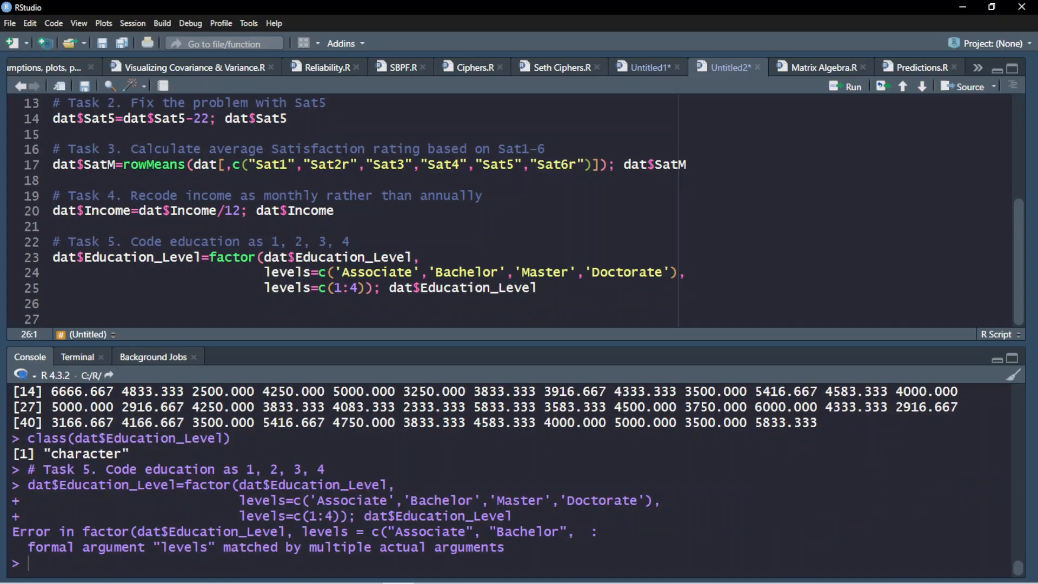
# Step: Simplify the second levels argument to 1:4 and rerun the Task 5 code
pyautogui.click(687, 272)
pyautogui.click(350, 288)
pyautogui.click(366, 288)
pyautogui.press('BackSpace')
pyautogui.press('Left')
pyautogui.press('Left')
pyautogui.press('Left')
pyautogui.press('BackSpace')
pyautogui.press('BackSpace')
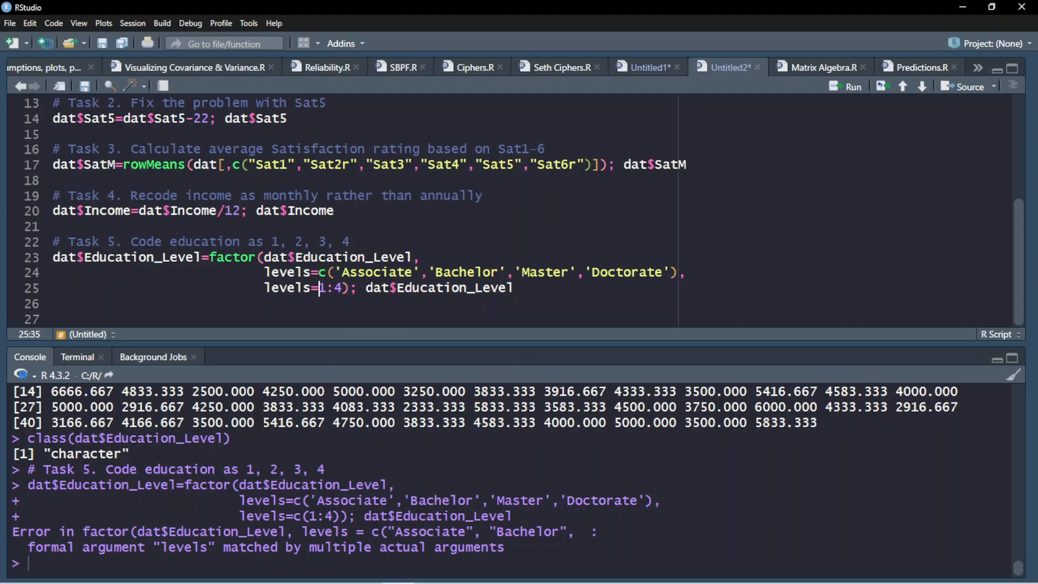
pyautogui.hotkey('ctrl', 'Return')
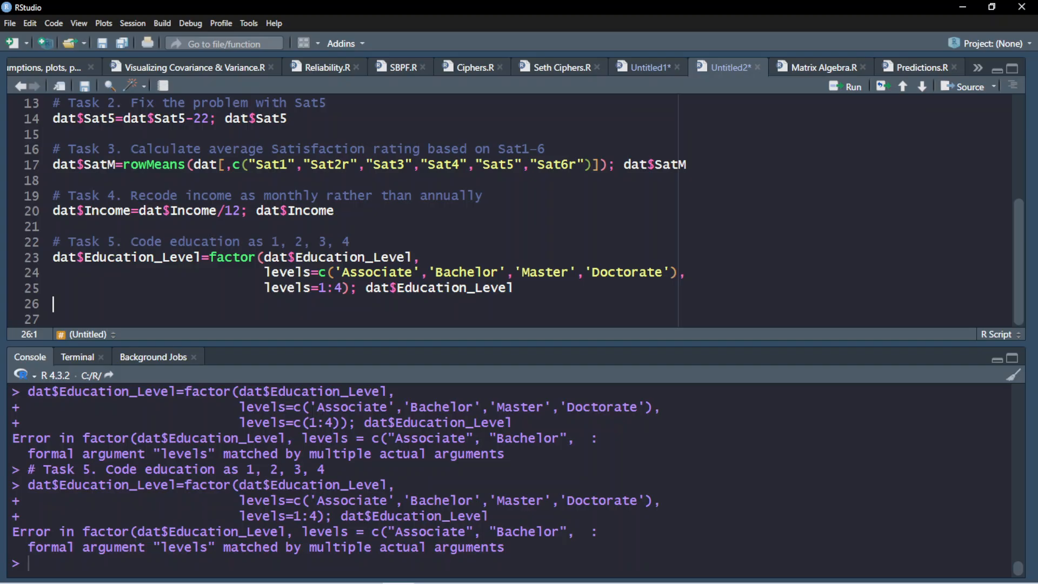
# Step: Change the second levels argument to c(1,2,3,4) and rerun the Task 5 code
pyautogui.click(342, 289)
pyautogui.press('BackSpace')
pyautogui.press('BackSpace')
pyautogui.press('BackSpace')
pyautogui.write('c(1,2,3,4')
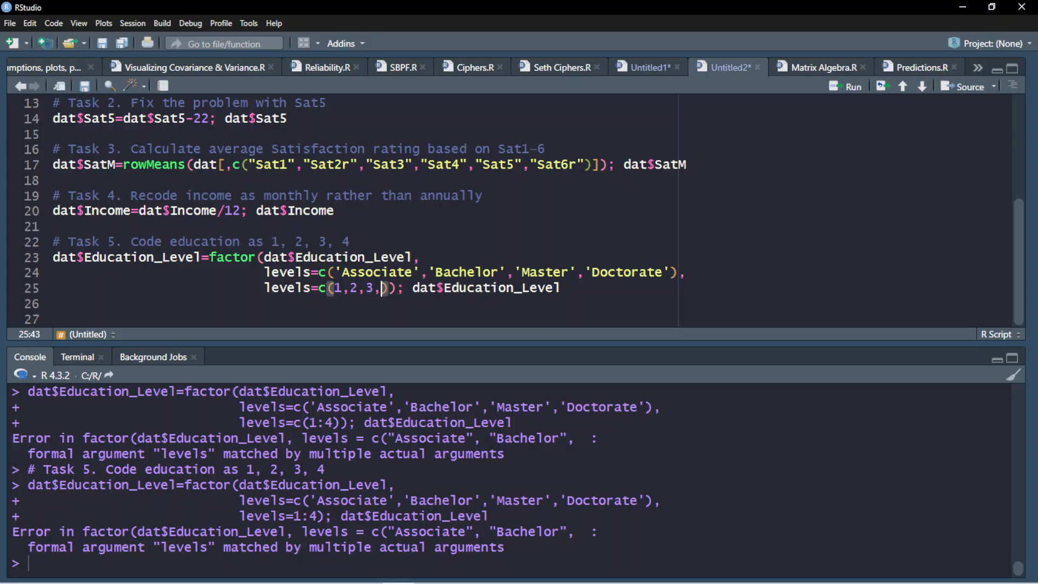
pyautogui.hotkey('ctrl', 'Return')
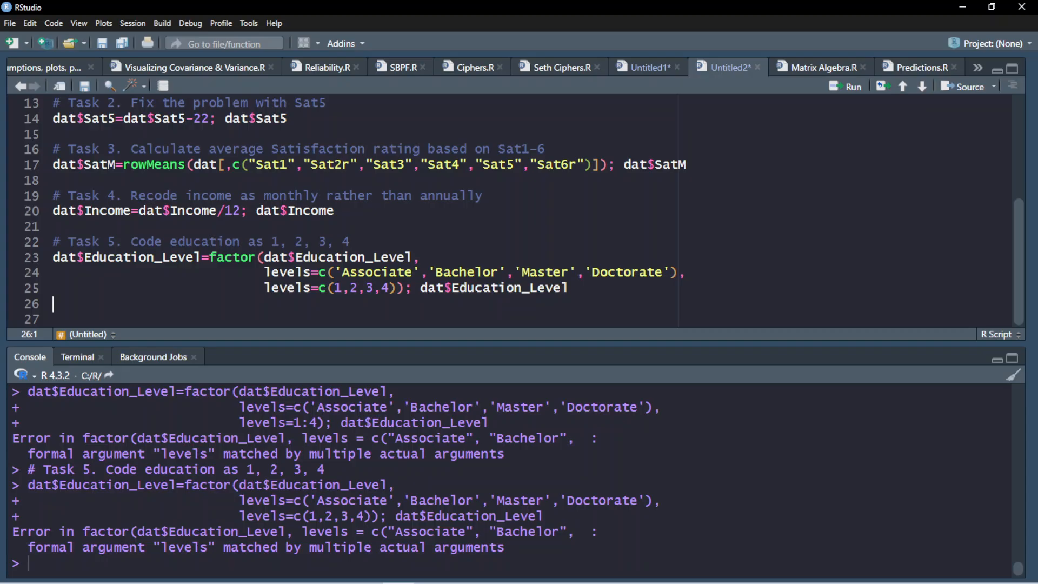
# Step: Rename the factor call's second levels argument to labels, set its value to 1:4, and run the Task 5 code
pyautogui.doubleClick(287, 288)
pyautogui.write('labels')
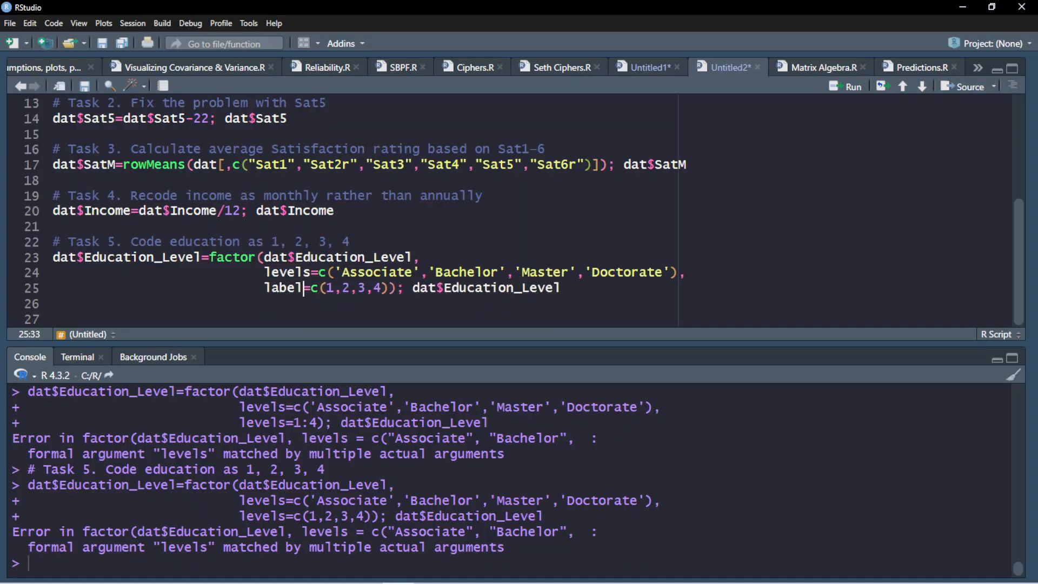
pyautogui.press('Right')
pyautogui.press('Right')
pyautogui.press('Right')
pyautogui.press('Right')
pyautogui.press('Right')
pyautogui.press('Right')
pyautogui.press('Right')
pyautogui.press('Right')
pyautogui.press('Right')
pyautogui.press('Right')
pyautogui.press('Right')
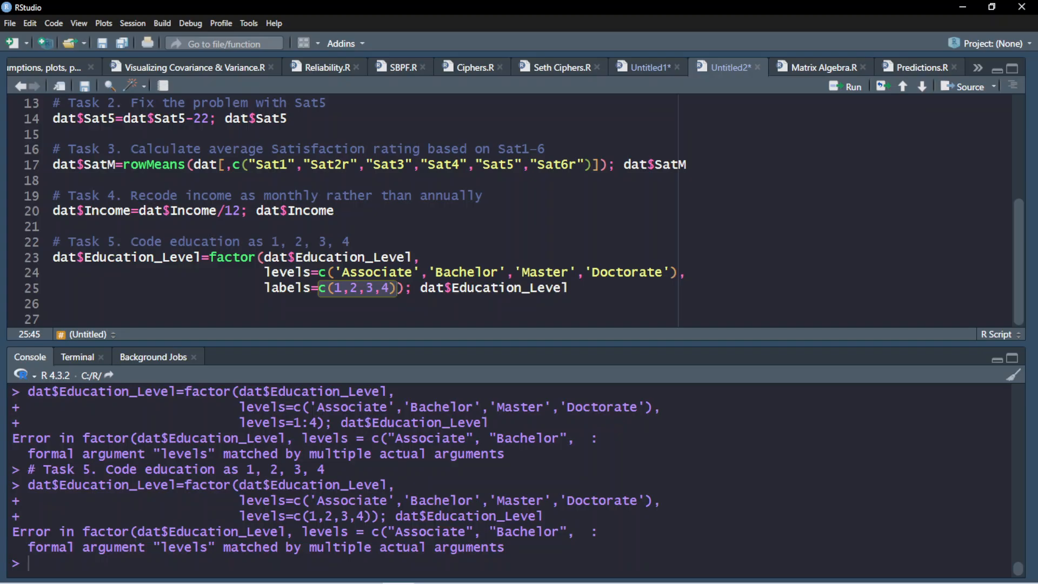
pyautogui.press('BackSpace')
pyautogui.press('BackSpace')
pyautogui.press('BackSpace')
pyautogui.press('BackSpace')
pyautogui.press('BackSpace')
pyautogui.press('BackSpace')
pyautogui.press('BackSpace')
pyautogui.press('BackSpace')
pyautogui.press('BackSpace')
pyautogui.press('BackSpace')
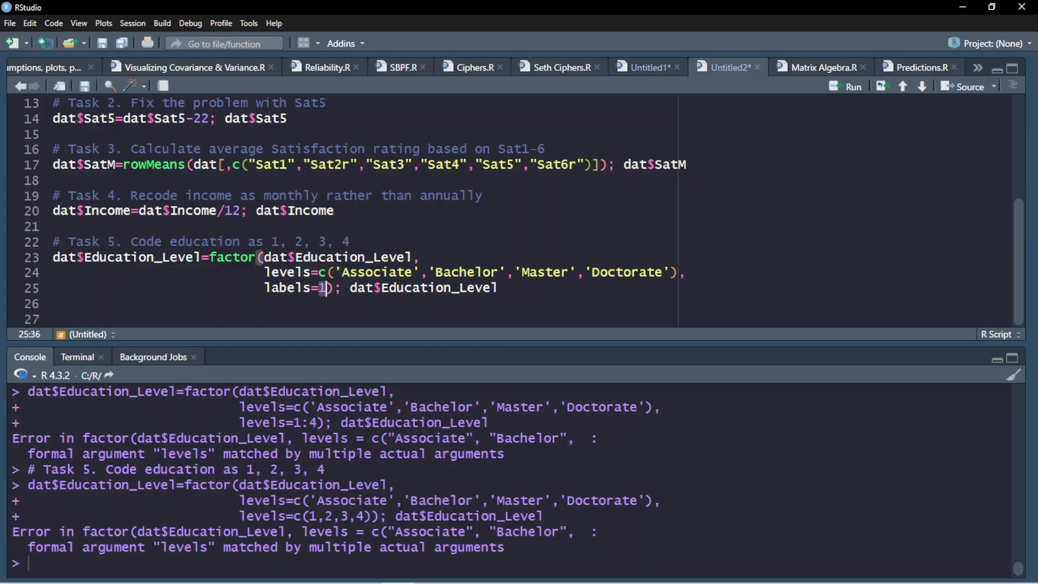
pyautogui.write('1:4')
pyautogui.hotkey('ctrl', 'Return')
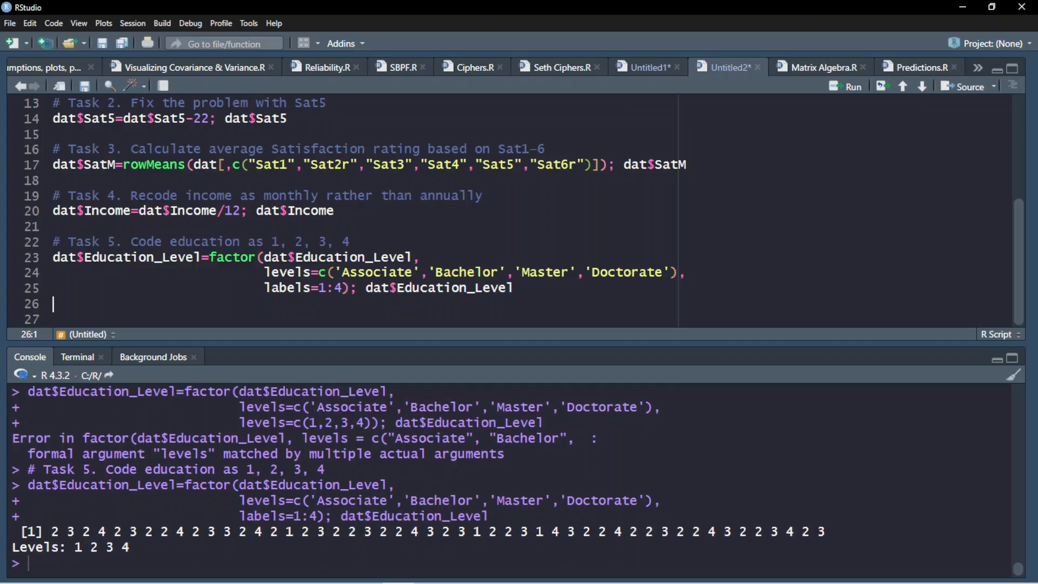
# Step: Replace the labels value in the Task 5 factor call with the vector c(1,2,3,4)
pyautogui.click(350, 288)
pyautogui.press('Left')
pyautogui.press('BackSpace')
pyautogui.press('BackSpace')
pyautogui.press('BackSpace')
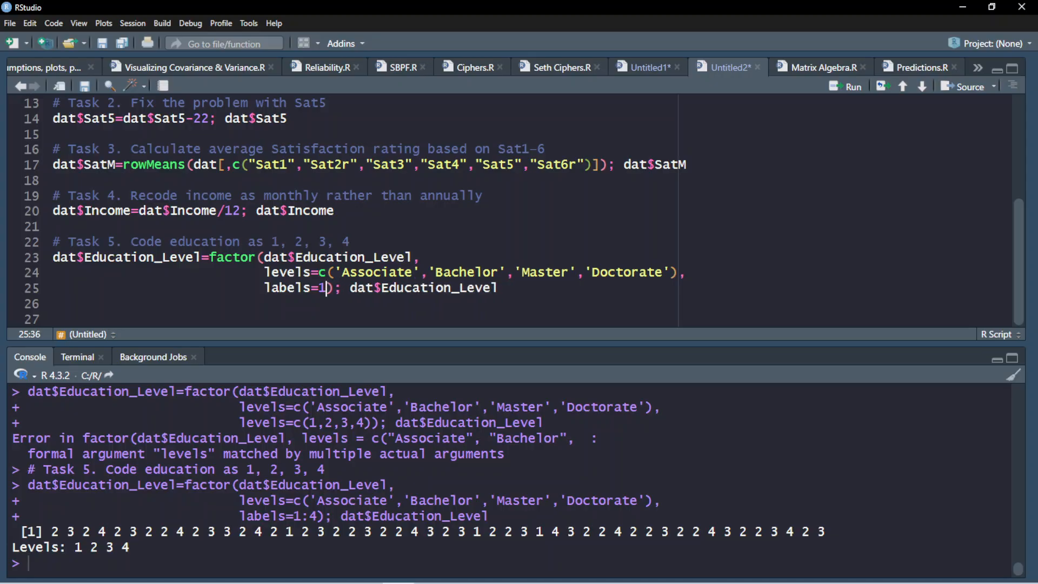
pyautogui.write('c(1,2,3,4')
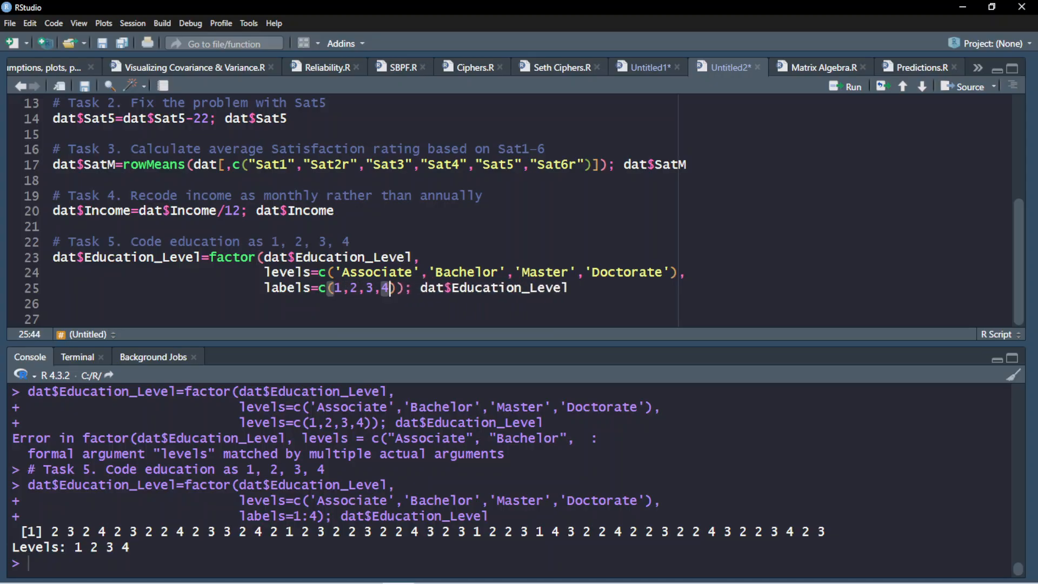
# Step: Restore the labels value in the Task 5 factor call to the range 1:4
pyautogui.press('BackSpace')
pyautogui.press('BackSpace')
pyautogui.press('BackSpace')
pyautogui.press('BackSpace')
pyautogui.press('BackSpace')
pyautogui.press('BackSpace')
pyautogui.press('BackSpace')
pyautogui.press('BackSpace')
pyautogui.press('Delete')
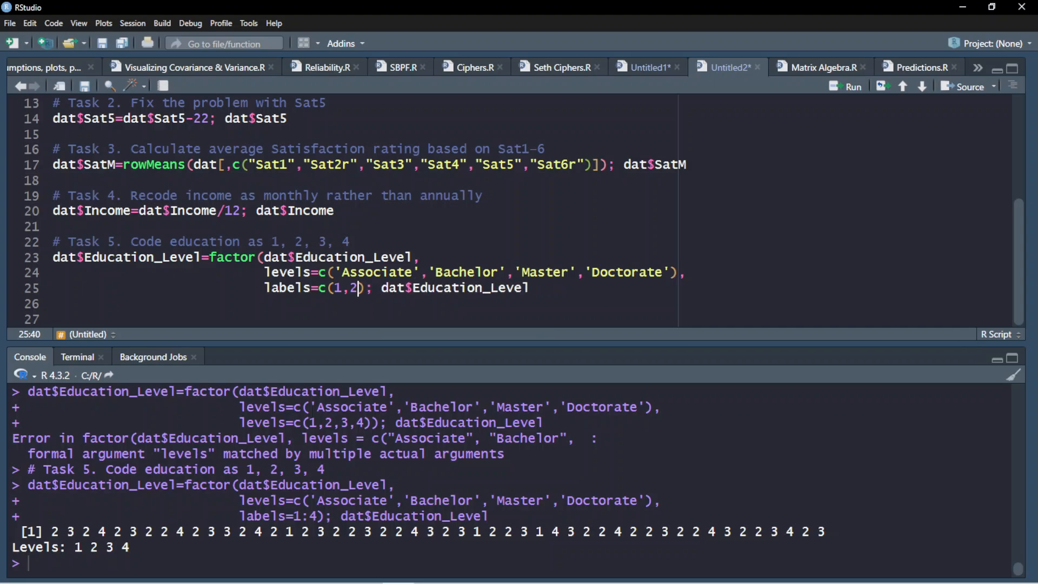
pyautogui.press('BackSpace')
pyautogui.write('1:4')
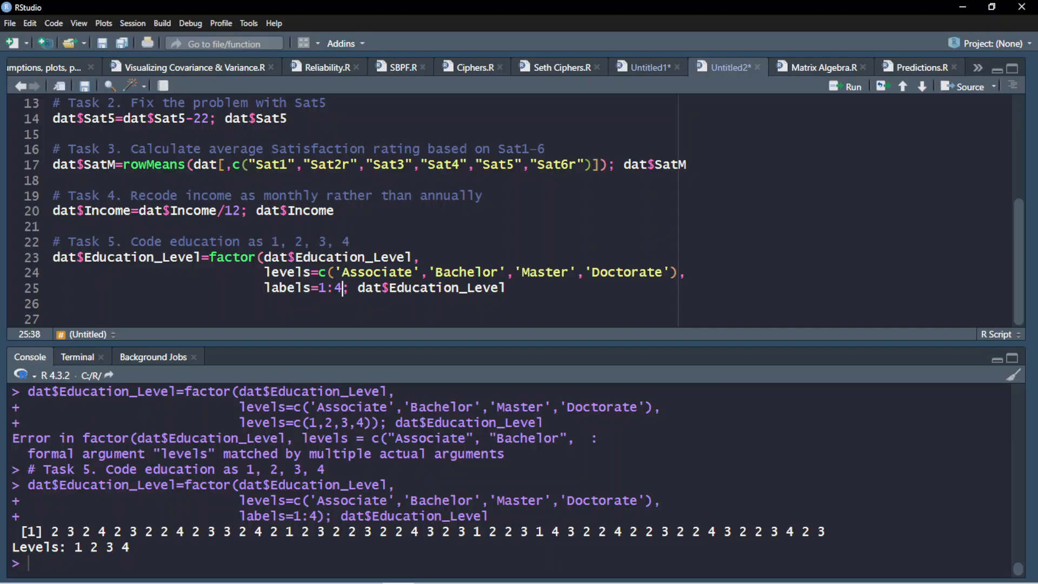
# Step: Examine the Task 5 factor call, from the assigned dat$Education_Level variable to the education names listed in the levels argument
pyautogui.click(53, 258)
pyautogui.hotkey('shift', 'Right')
pyautogui.hotkey('shift', 'Right')
pyautogui.hotkey('shift', 'Right')
pyautogui.hotkey('shift', 'Right')
pyautogui.hotkey('shift', 'Right')
pyautogui.hotkey('shift', 'Right')
pyautogui.hotkey('shift', 'Right')
pyautogui.hotkey('shift', 'Right')
pyautogui.hotkey('shift', 'Right')
pyautogui.hotkey('shift', 'Right')
pyautogui.hotkey('shift', 'Right')
pyautogui.hotkey('shift', 'Right')
pyautogui.hotkey('shift', 'Right')
pyautogui.hotkey('shift', 'Right')
pyautogui.hotkey('shift', 'Right')
pyautogui.hotkey('shift', 'Right')
pyautogui.hotkey('shift', 'Right')
pyautogui.hotkey('shift', 'Right')
pyautogui.hotkey('shift', 'Right')
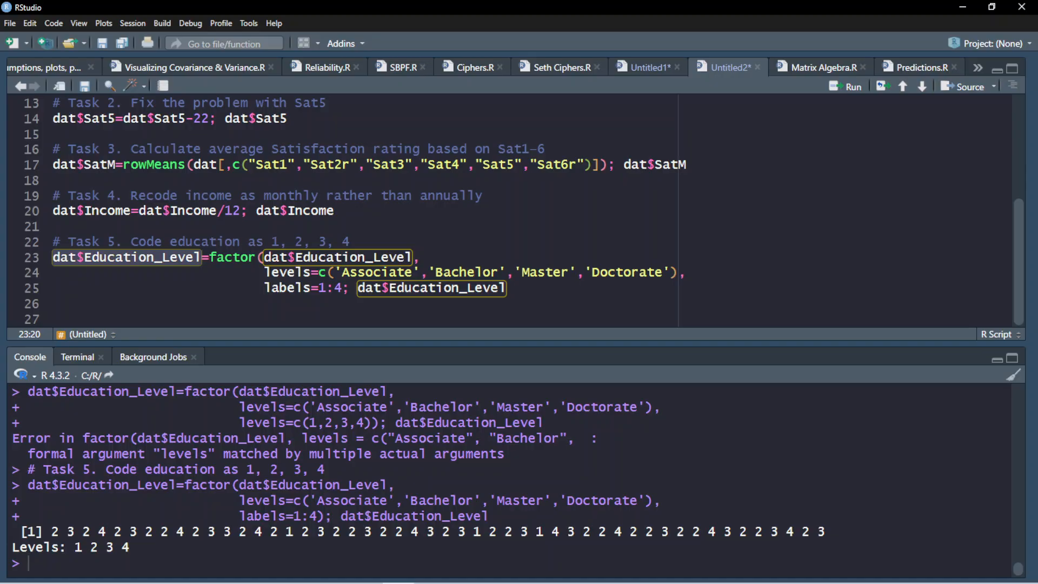
pyautogui.click(240, 257)
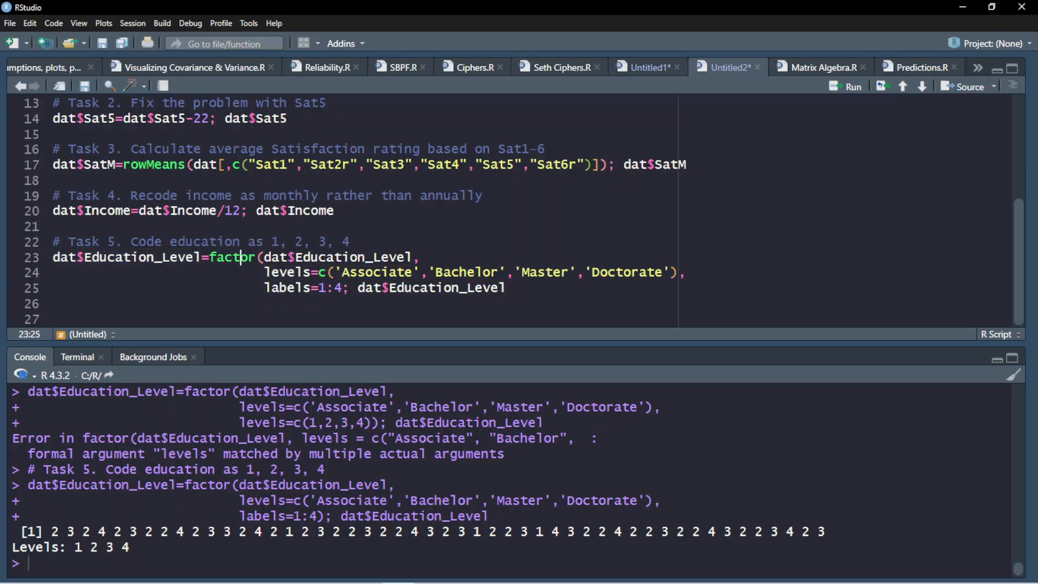
pyautogui.click(342, 272)
pyautogui.moveTo(342, 273); pyautogui.dragTo(676, 272)
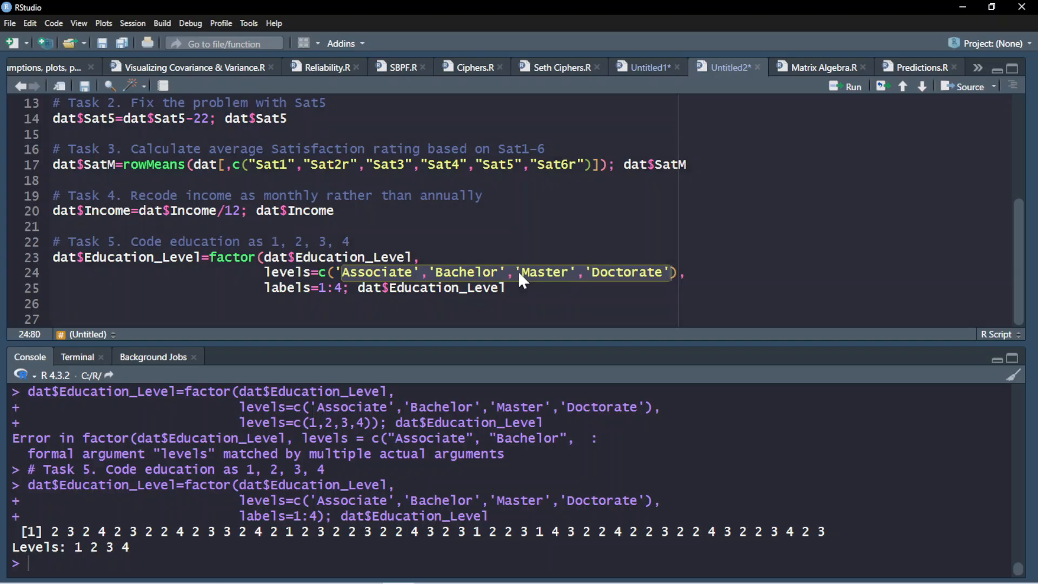
pyautogui.click(521, 273)
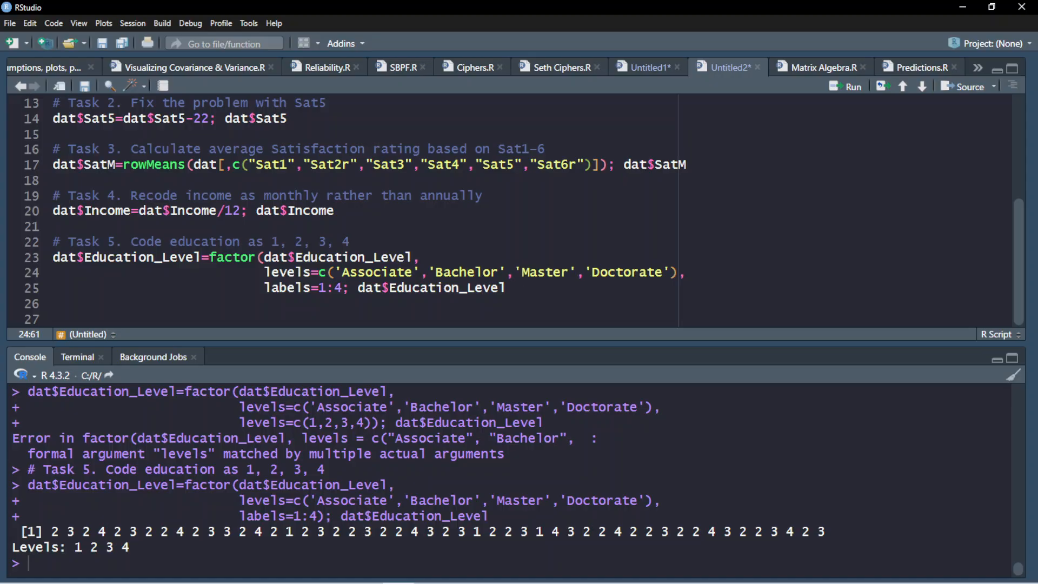
# Step: Inspect the recoded education values in the console output and review the script's recoding tasks from the beginning
pyautogui.doubleClick(56, 532)
pyautogui.doubleClick(71, 532)
pyautogui.doubleClick(289, 532)
pyautogui.click(290, 532)
pyautogui.scroll(4, 241, 216)
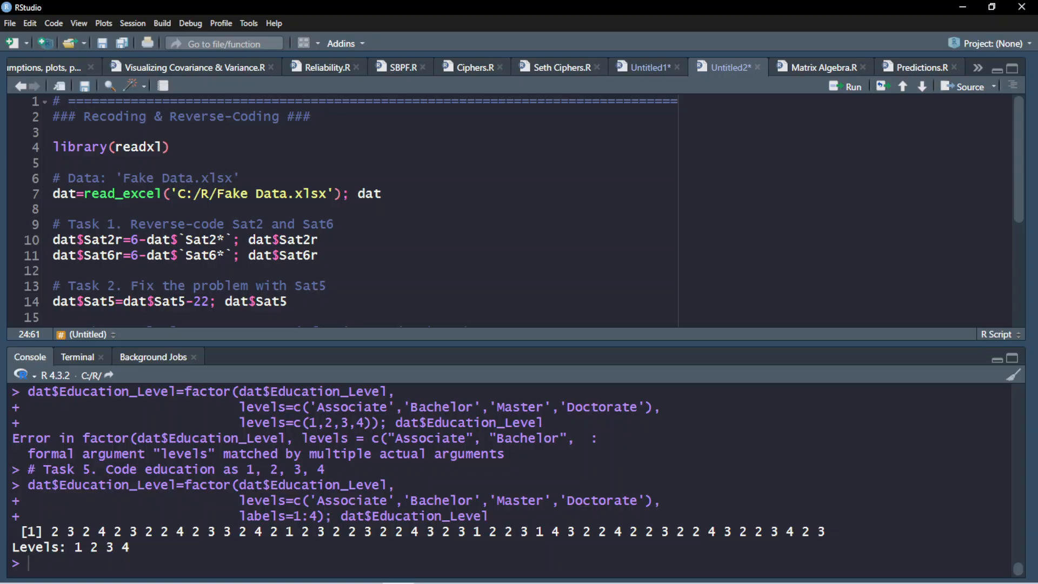
pyautogui.scroll(-3, 522, 312)
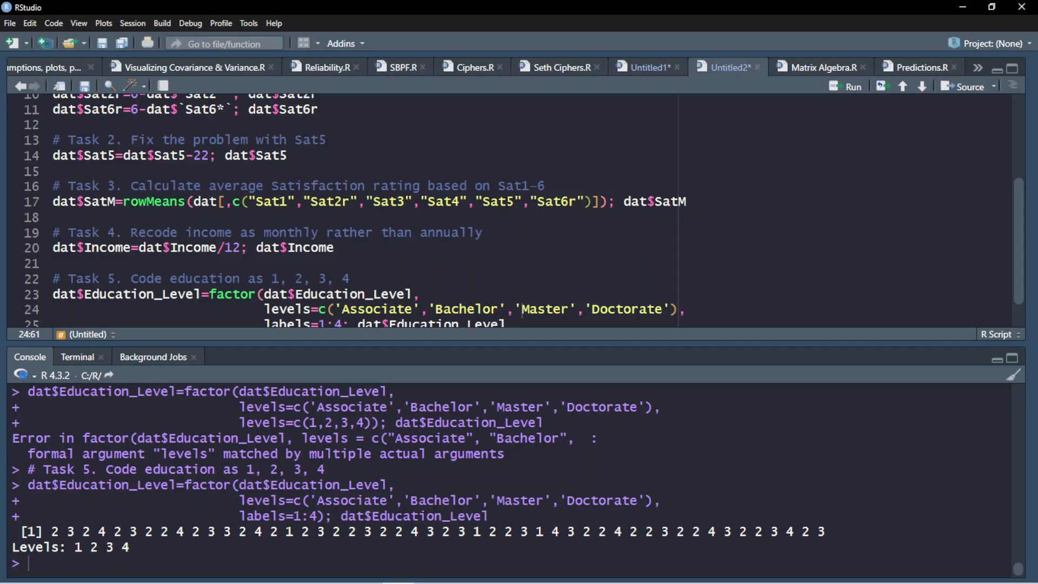
pyautogui.scroll(3, 522, 312)
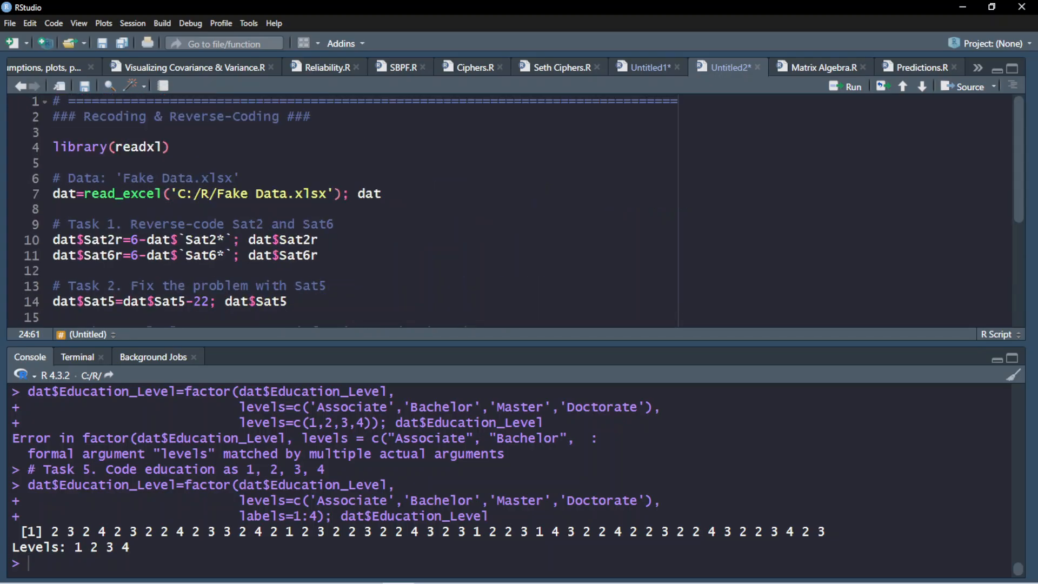